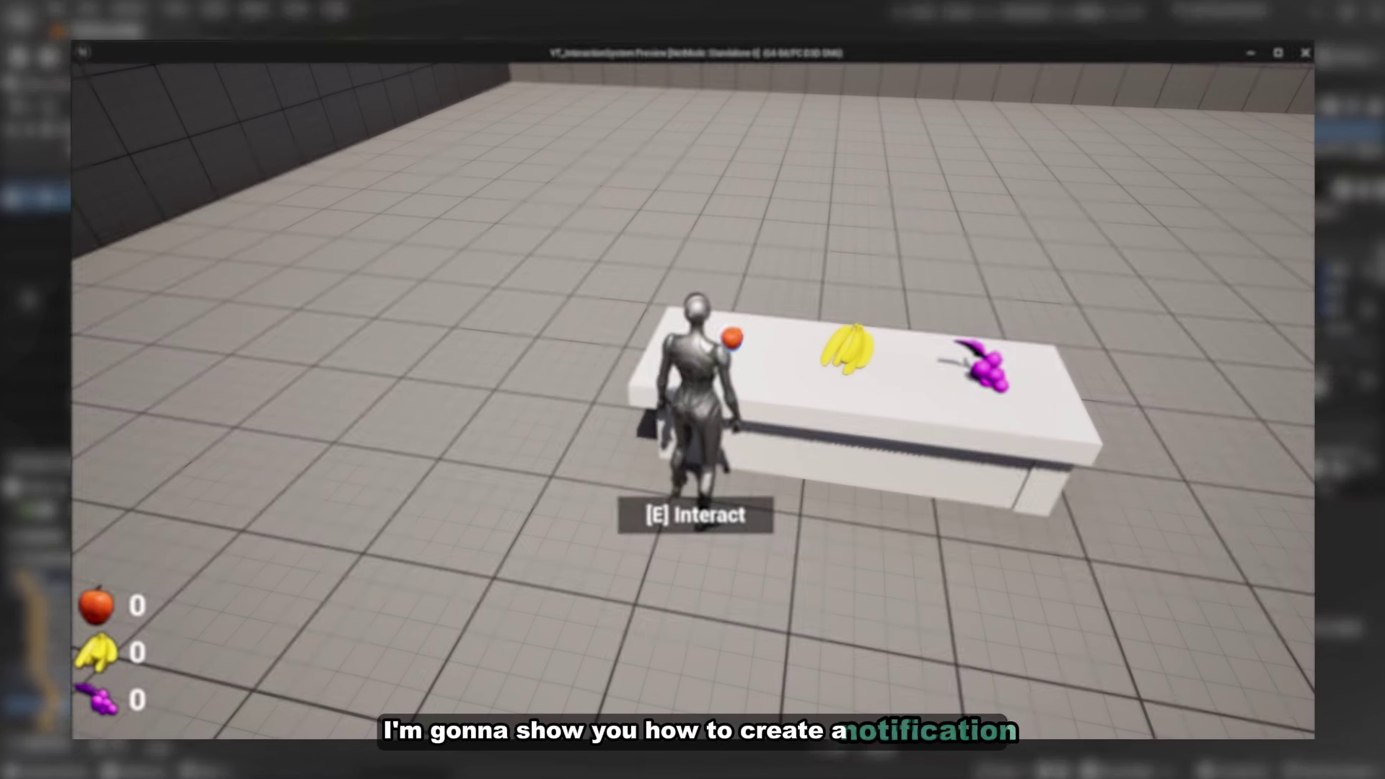
In the preview game, pick up the apple and banana and open the treasure chest
key(e)
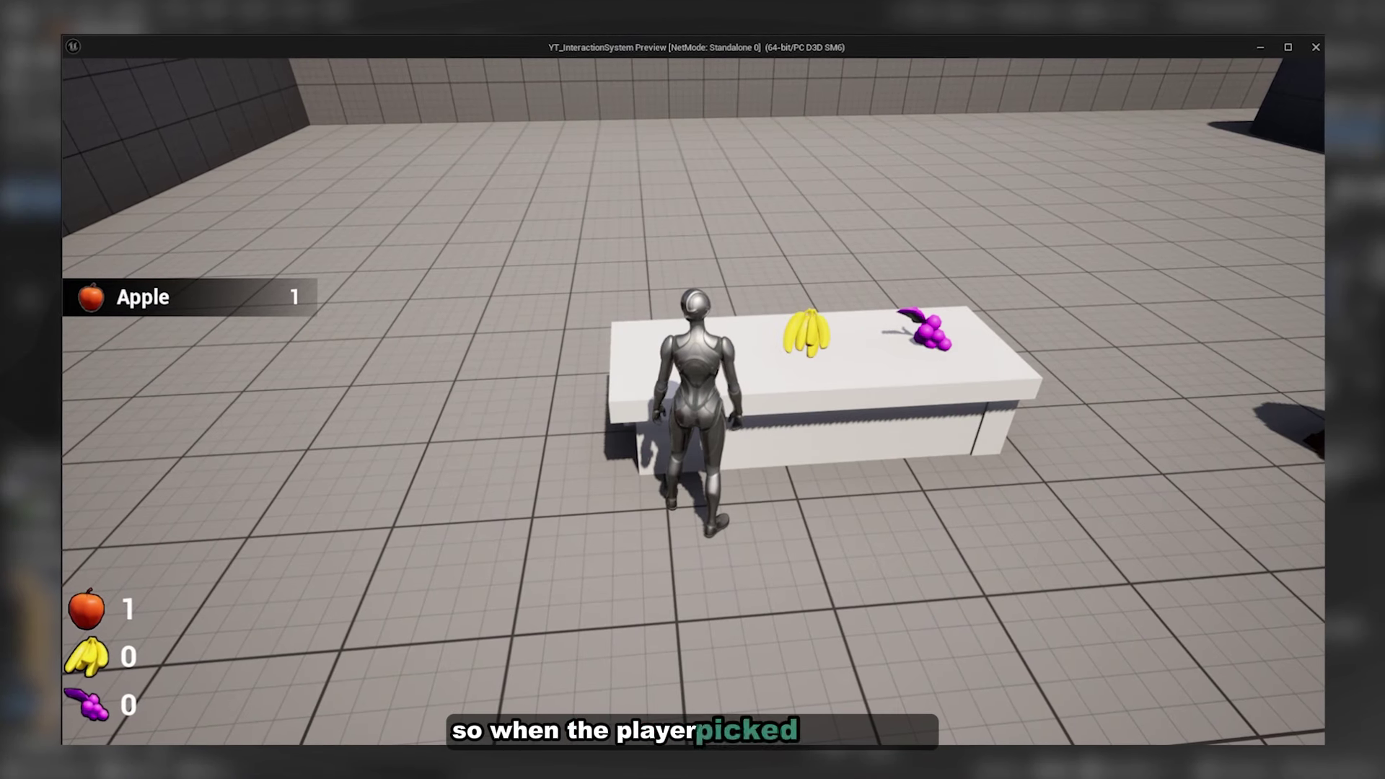
key(d)
key(e)
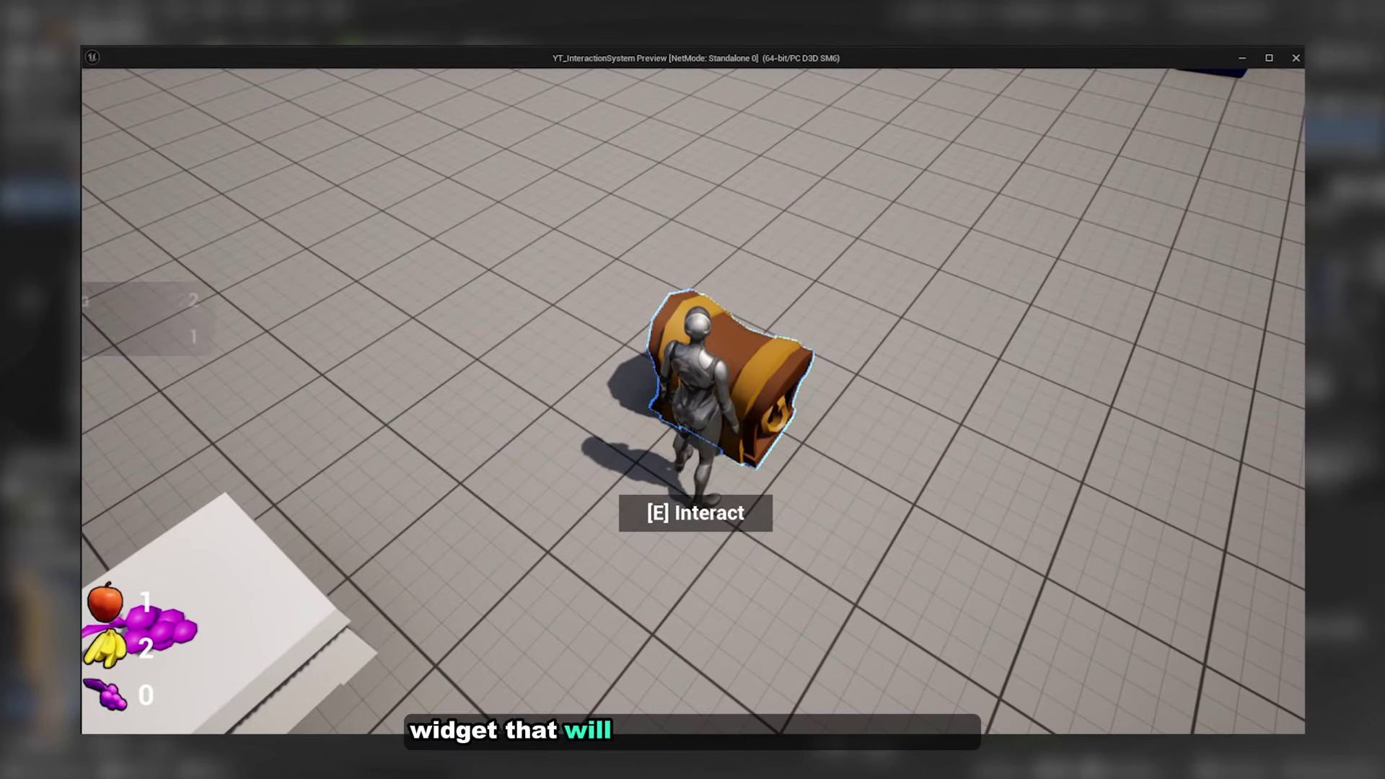
key(e)
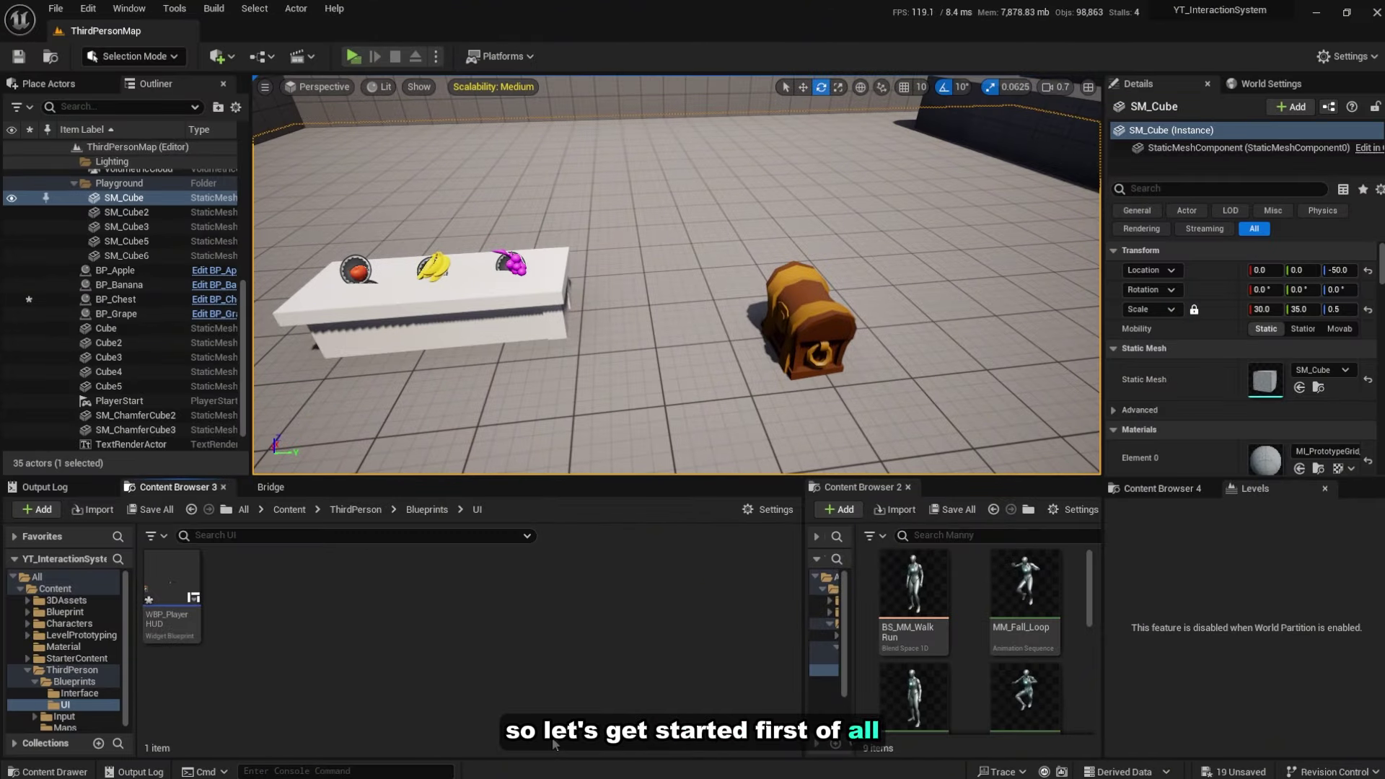
Select Gradient_LeftToRight.png in the Assets folder and move the File Explorer window aside
key(super)
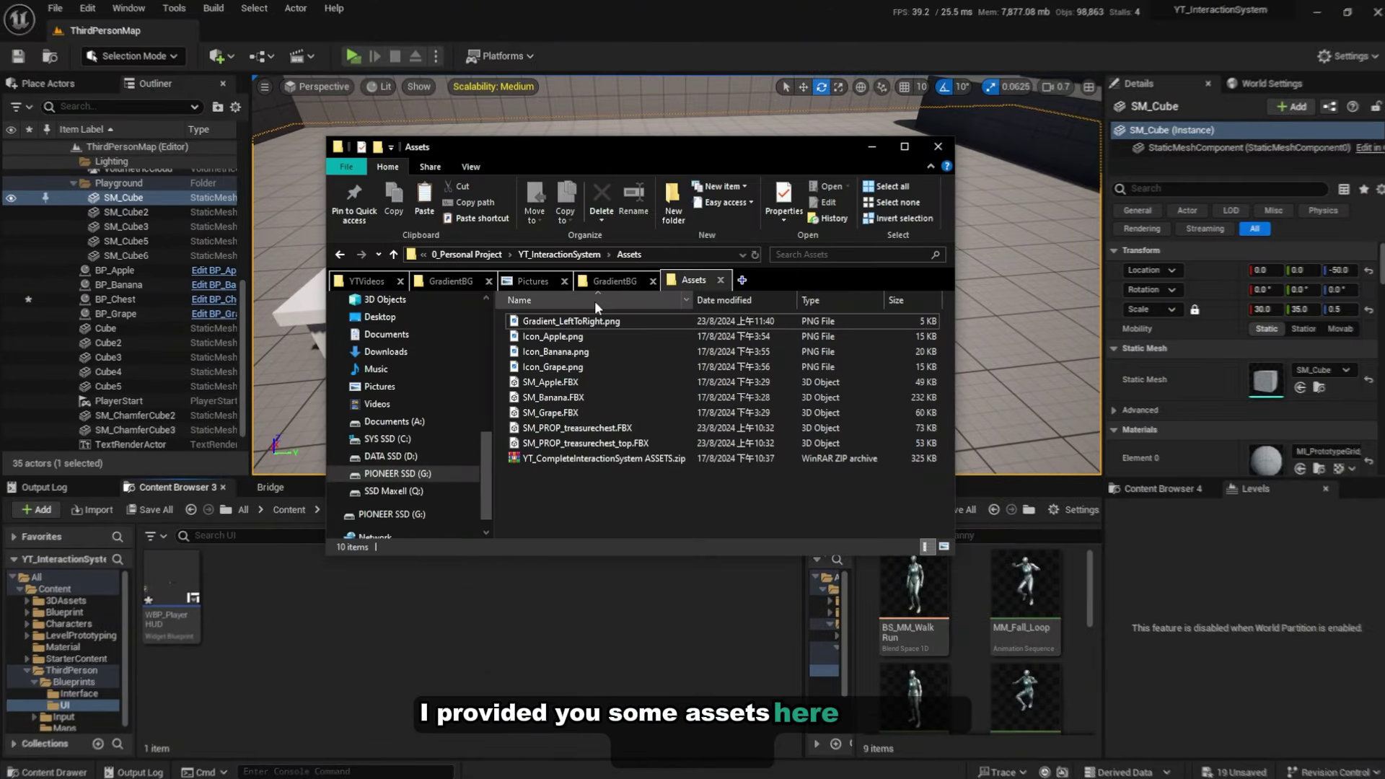
click(599, 322)
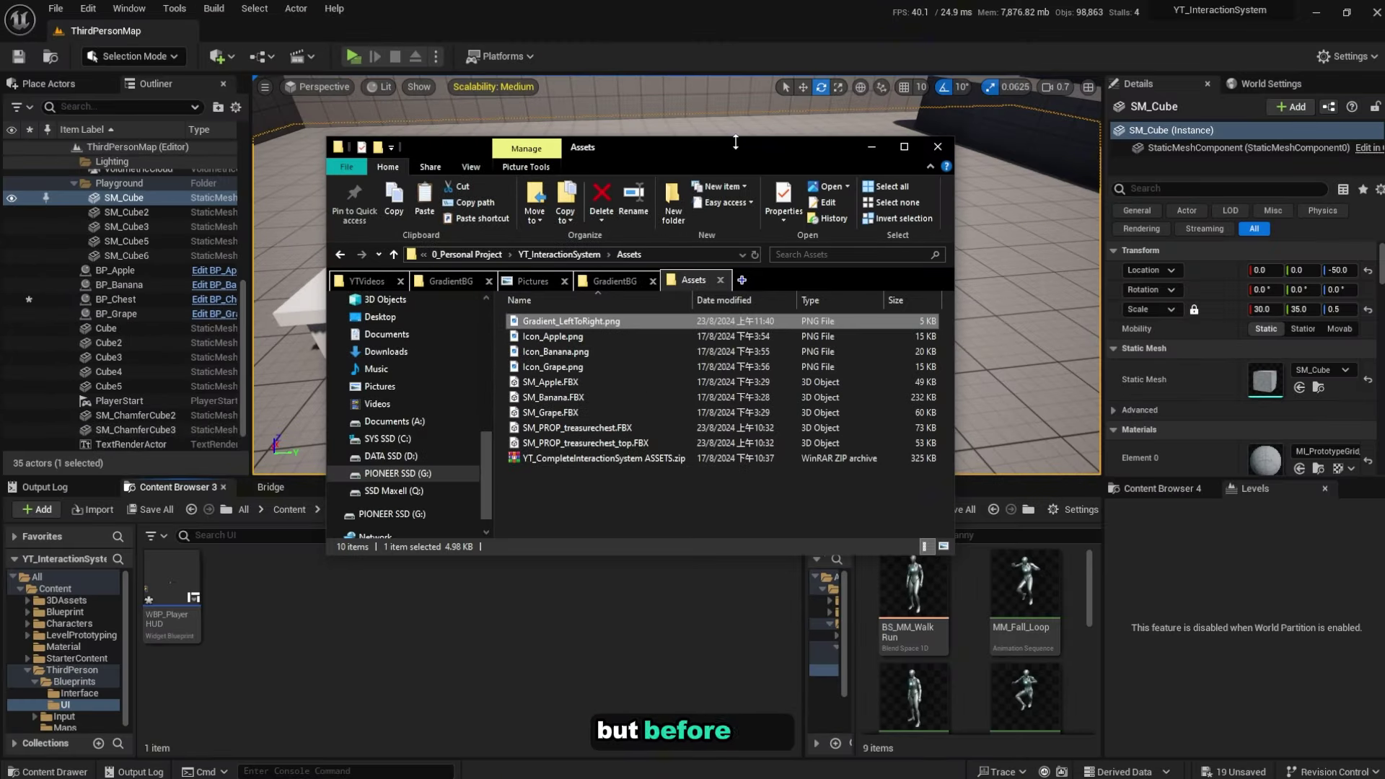
drag(735, 142, 883, 102)
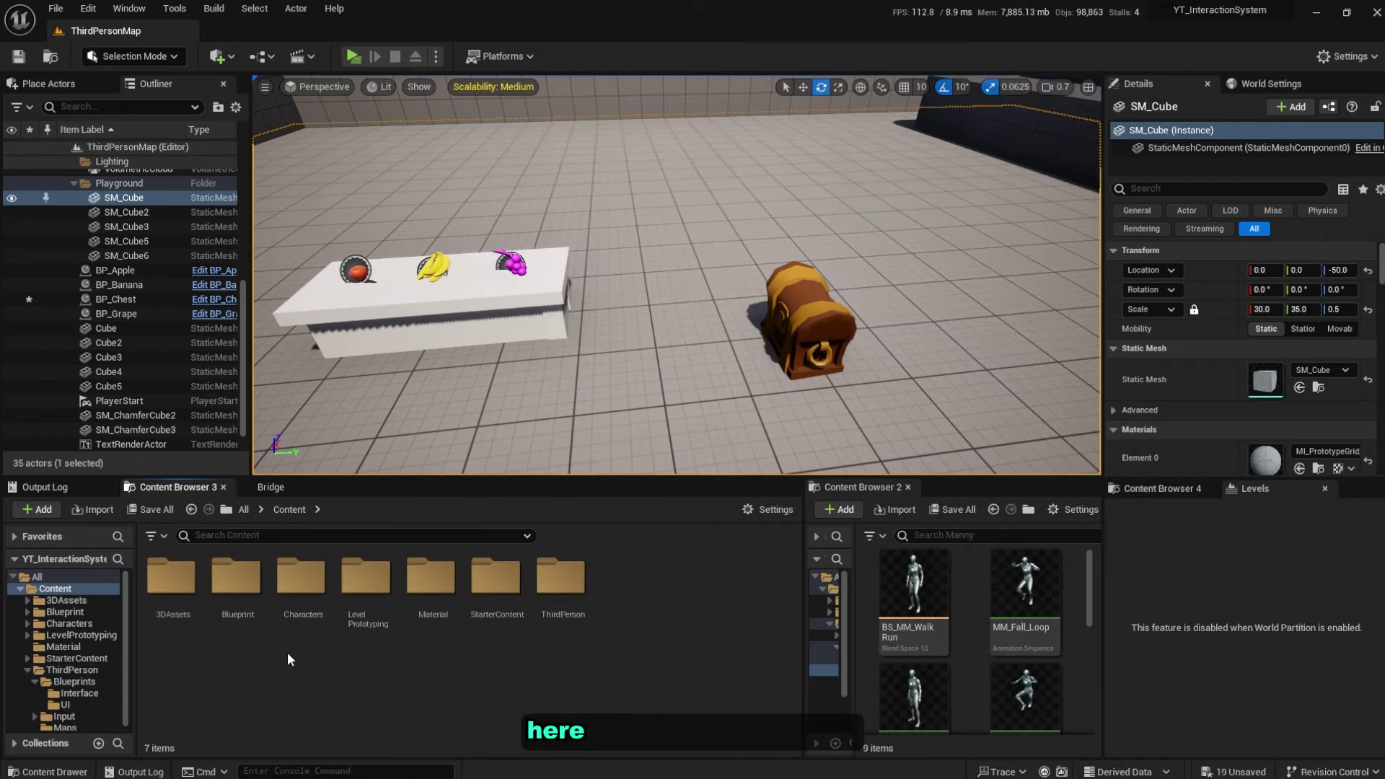
Create a Content folder named Gradient and import Gradient_LeftToRight.png into it
key(ctrl+n)
text(Gradient)
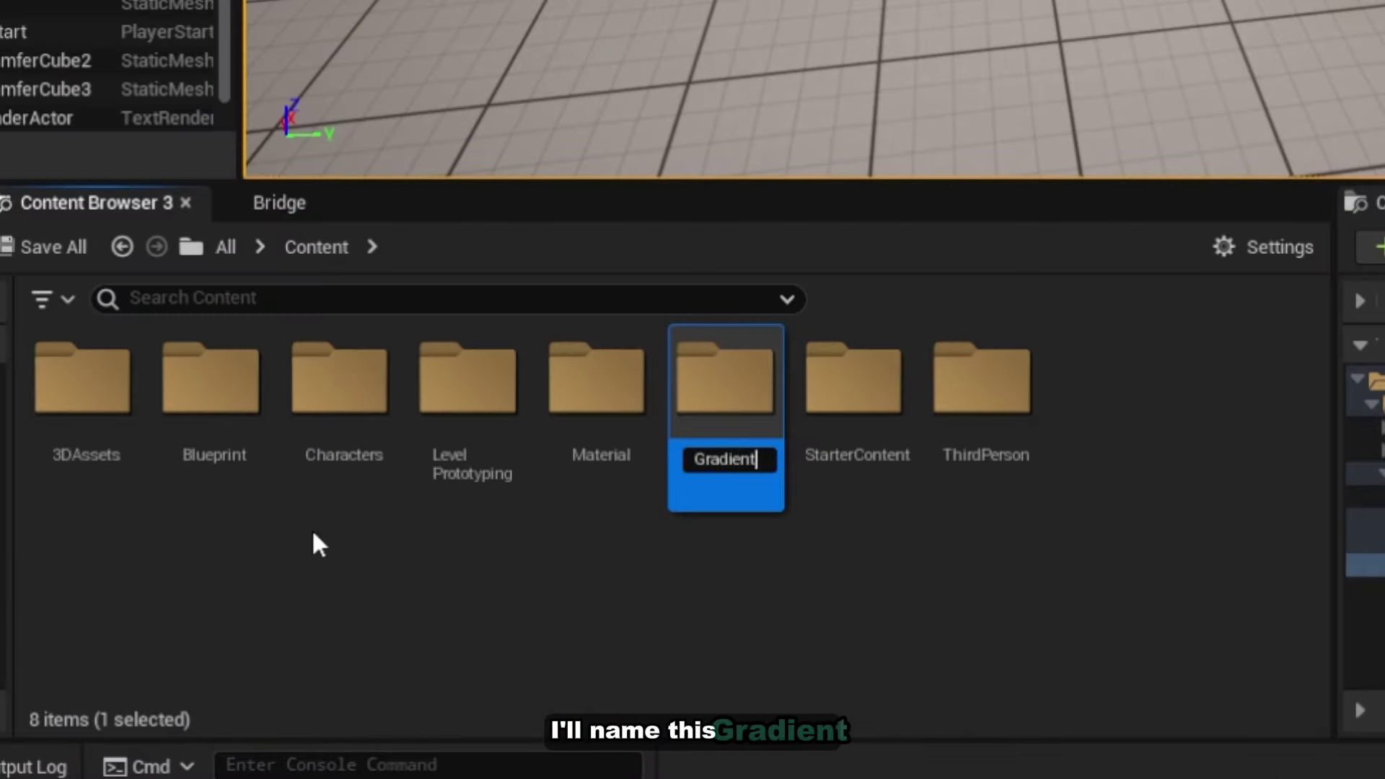
key(Return)
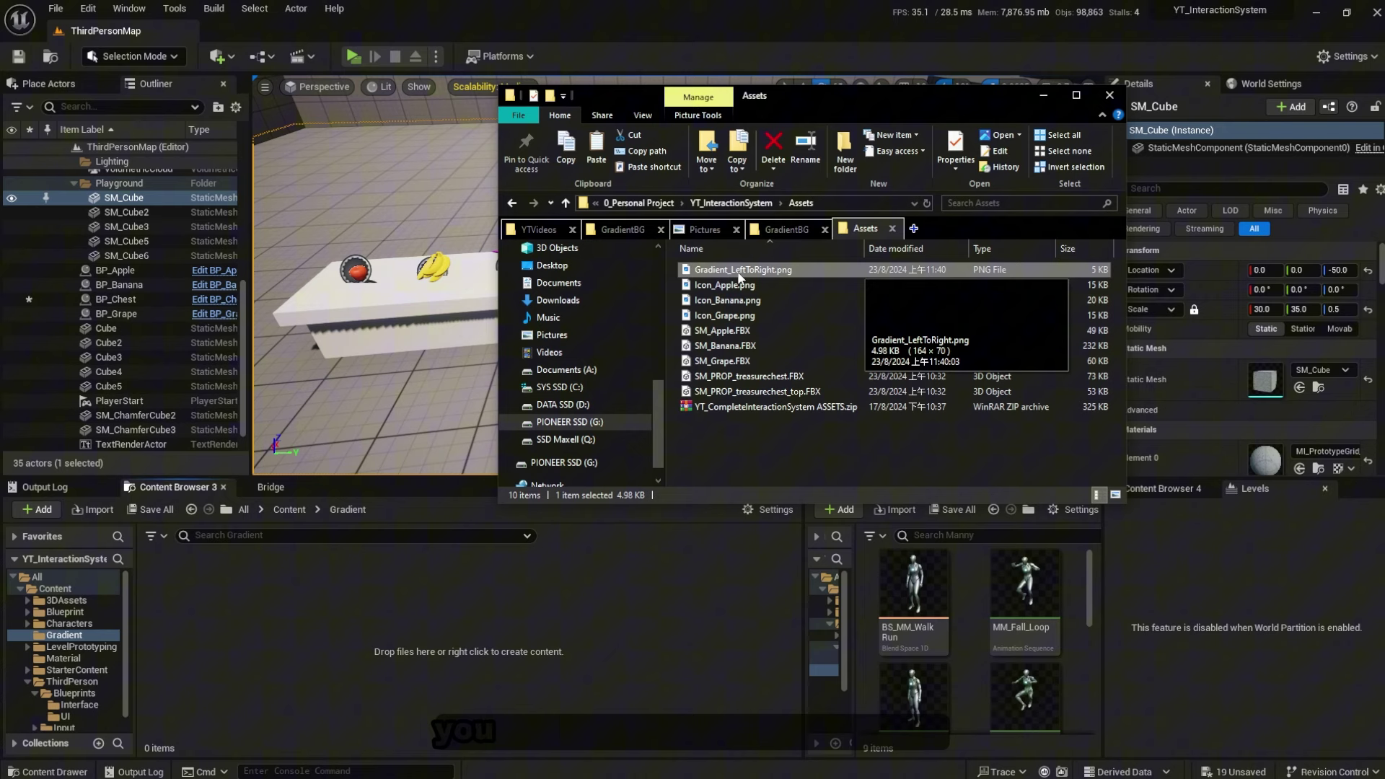
drag(739, 277, 384, 565)
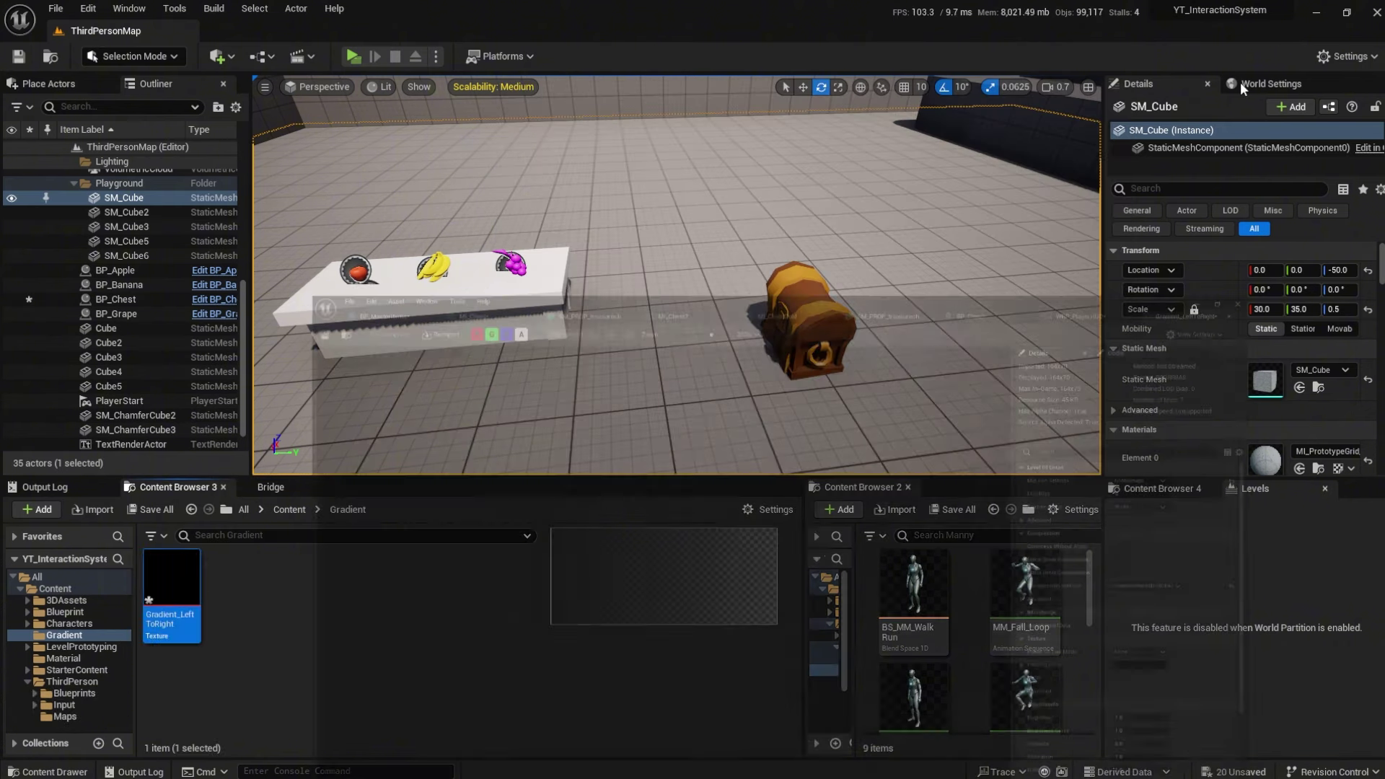
In ThirdPerson/Blueprints/UI, create a User Widget blueprint named WBP_ItemNotification and open it
click(292, 510)
double_click(621, 585)
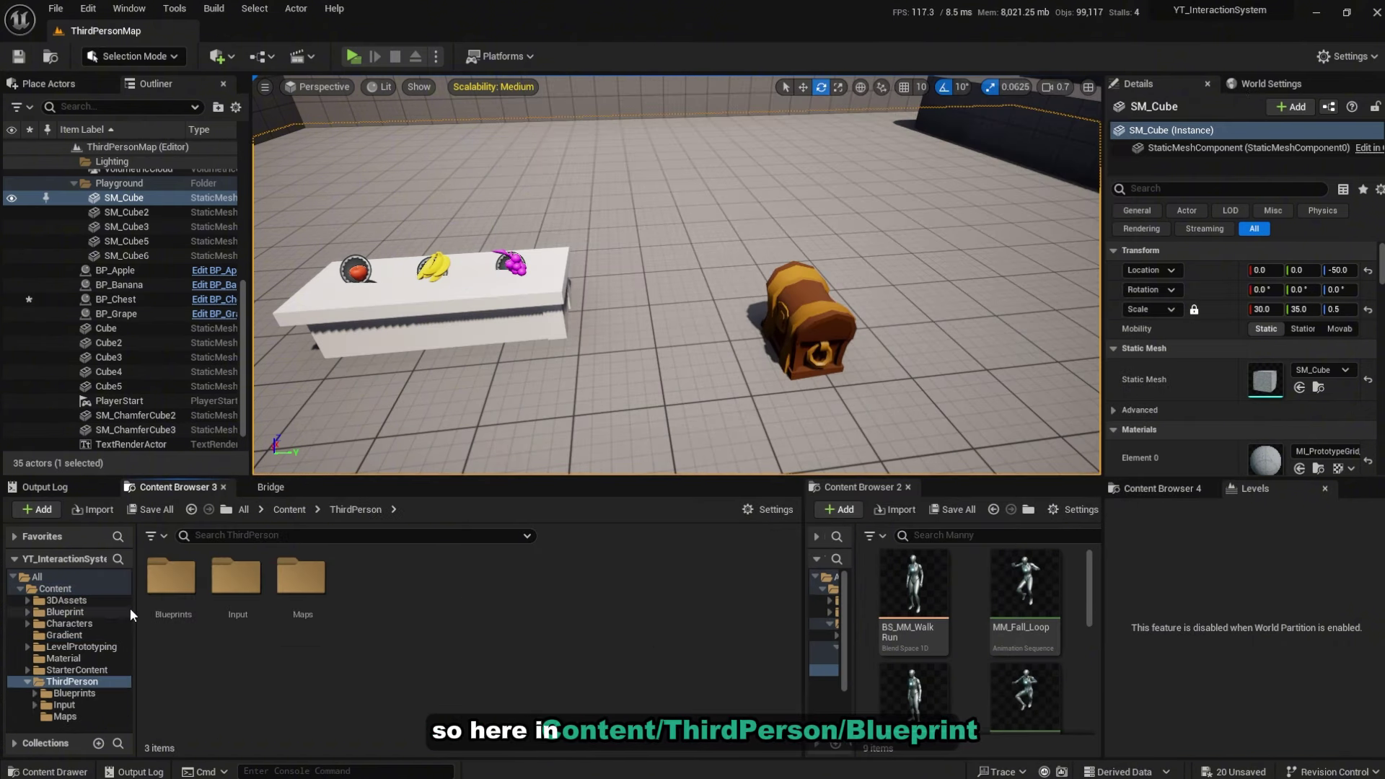
double_click(173, 588)
double_click(238, 584)
right_click(278, 577)
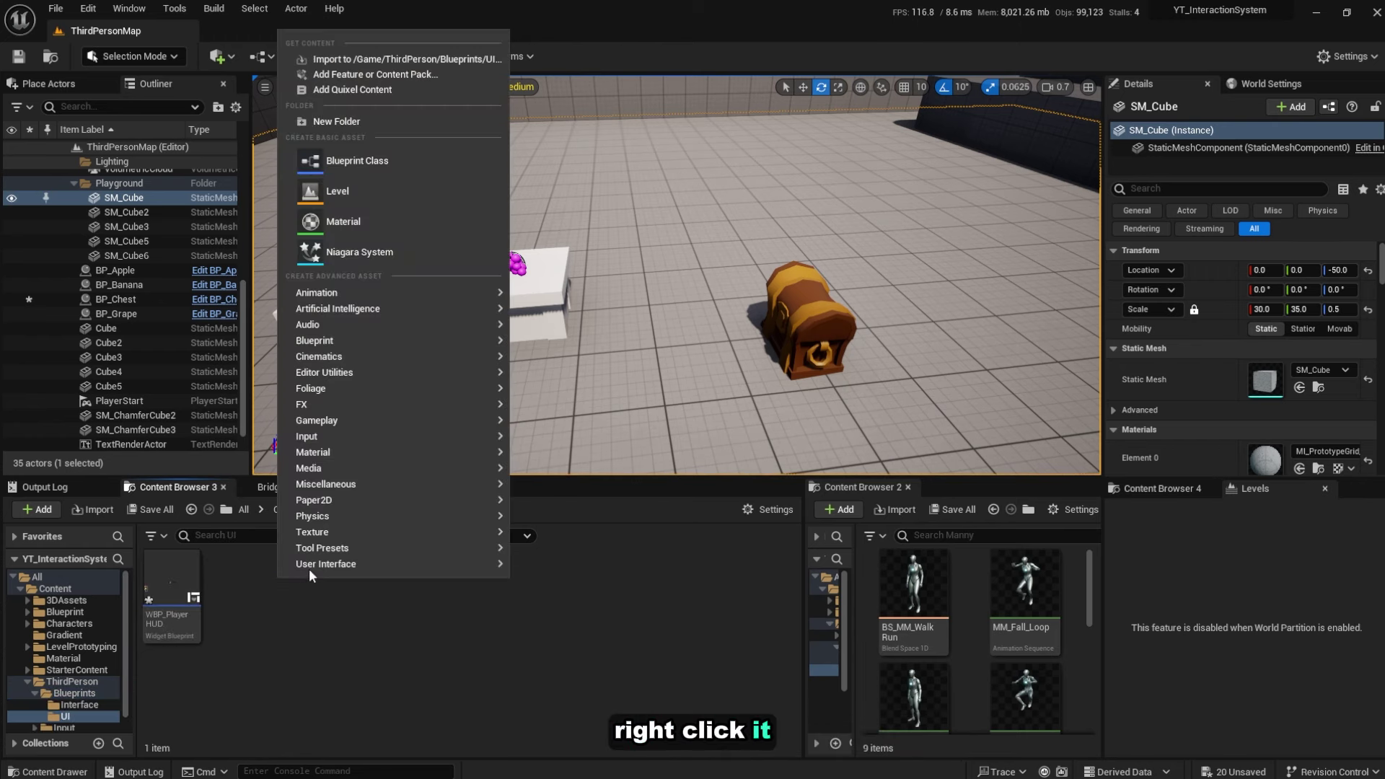
mouse_move(323, 566)
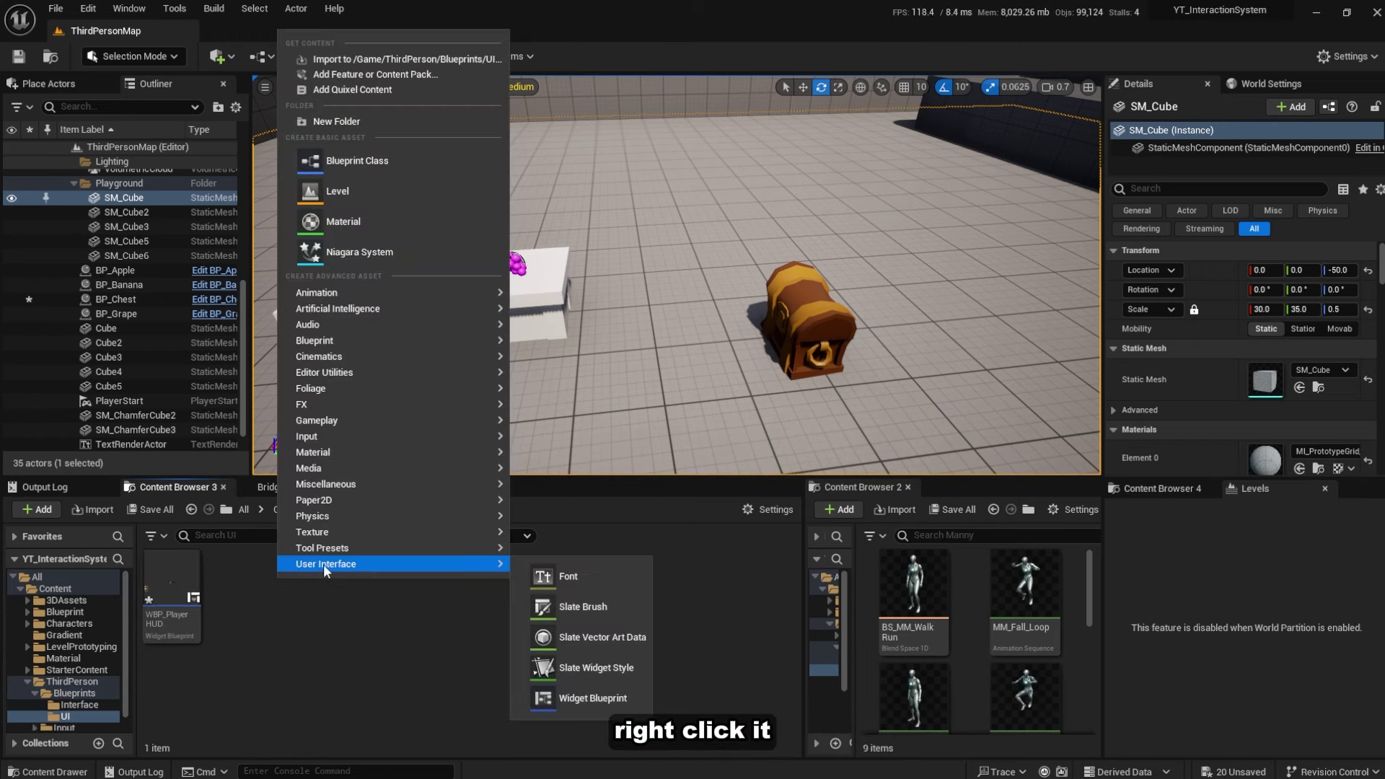
click(621, 699)
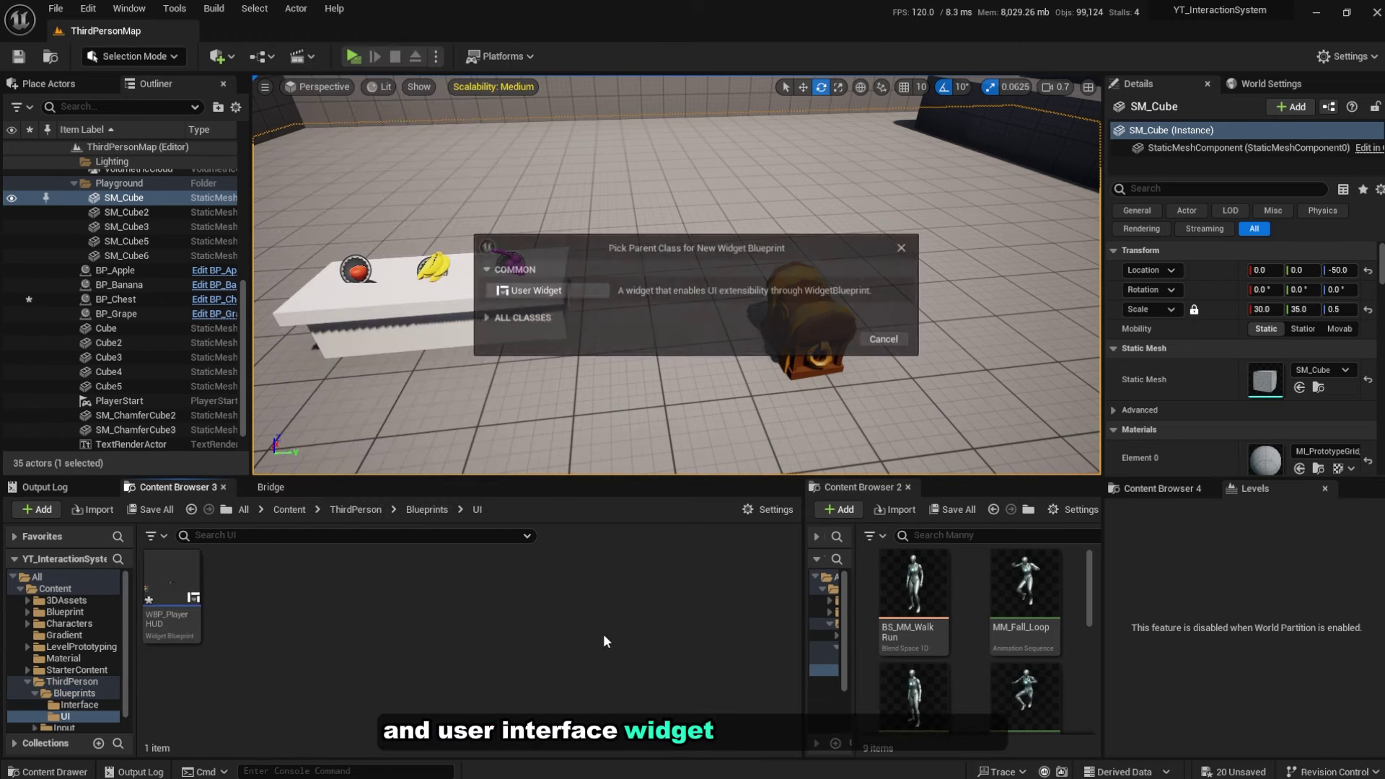
click(543, 292)
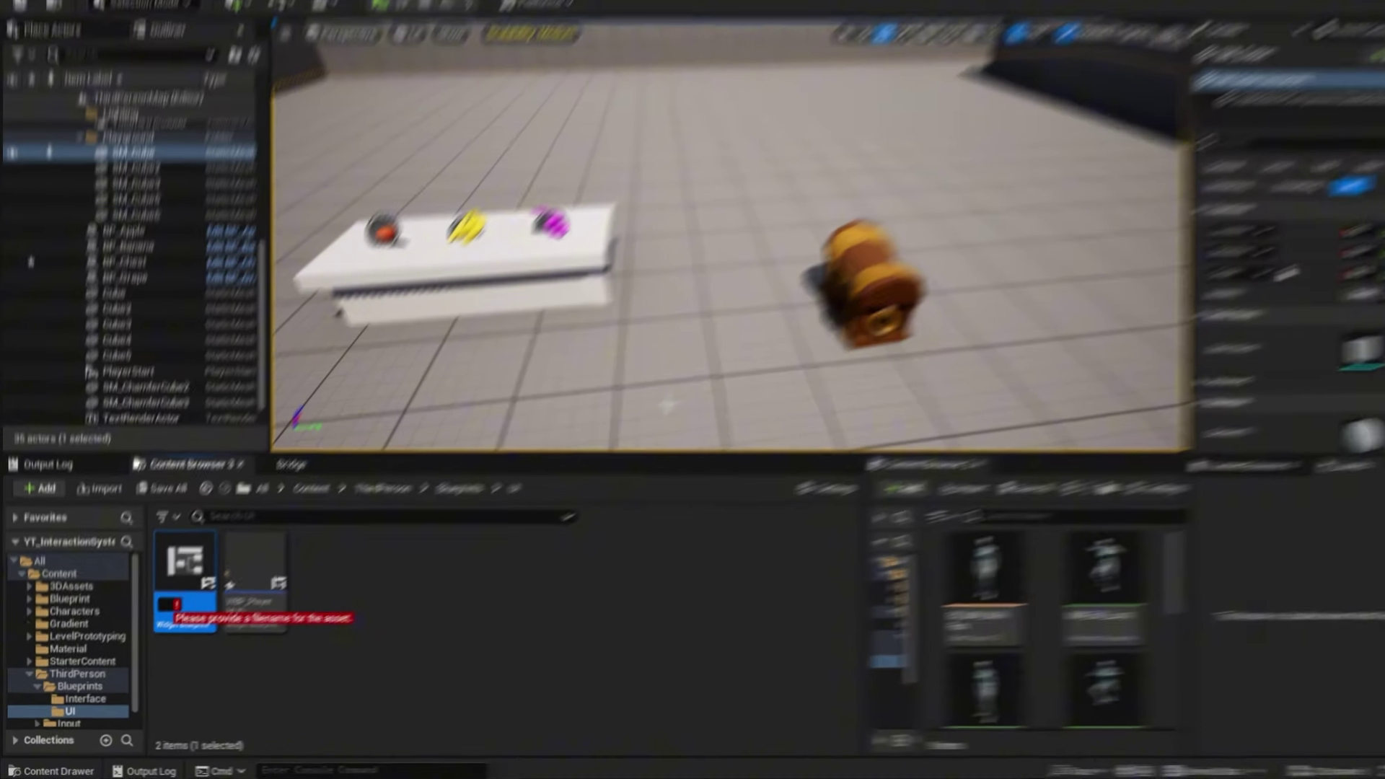
text(W)
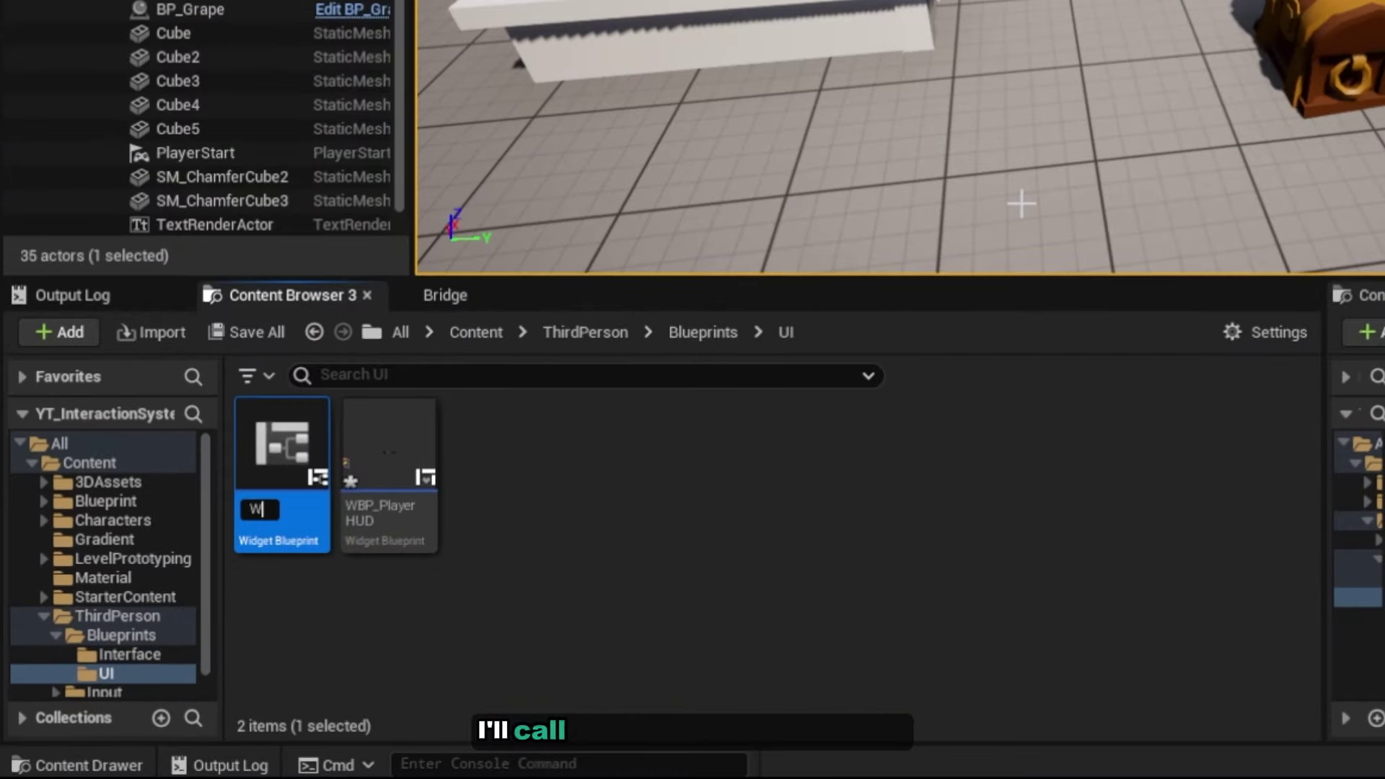
text(BP_ItemNotifica)
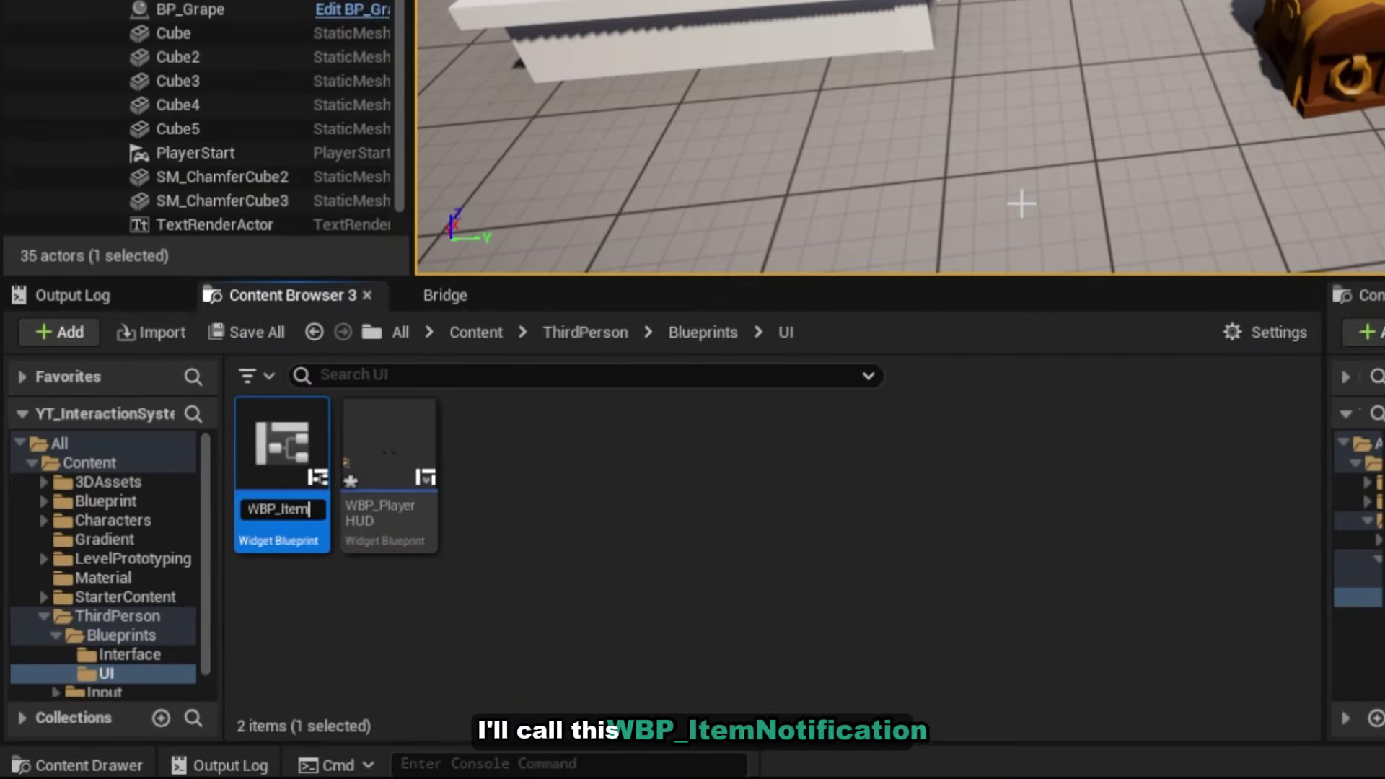
text(tion)
key(Return)
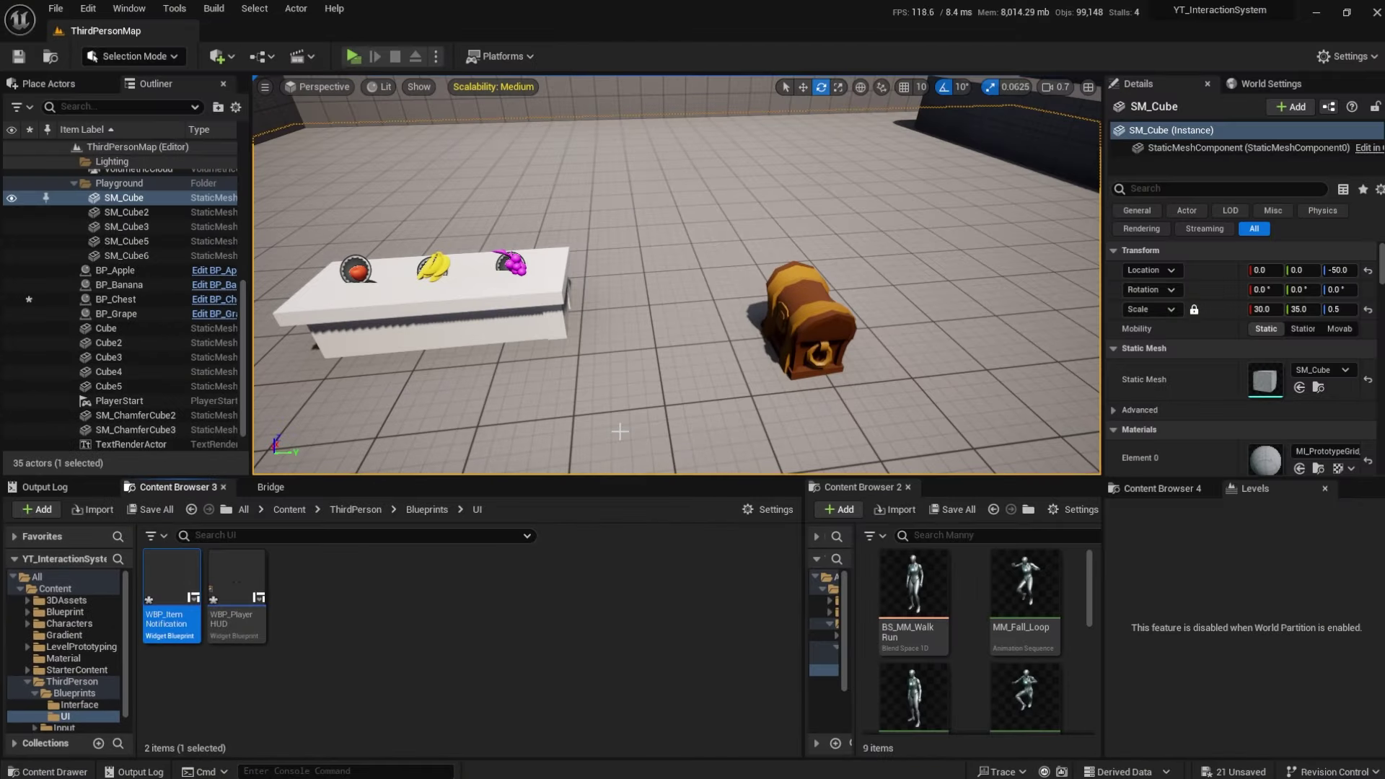
double_click(269, 455)
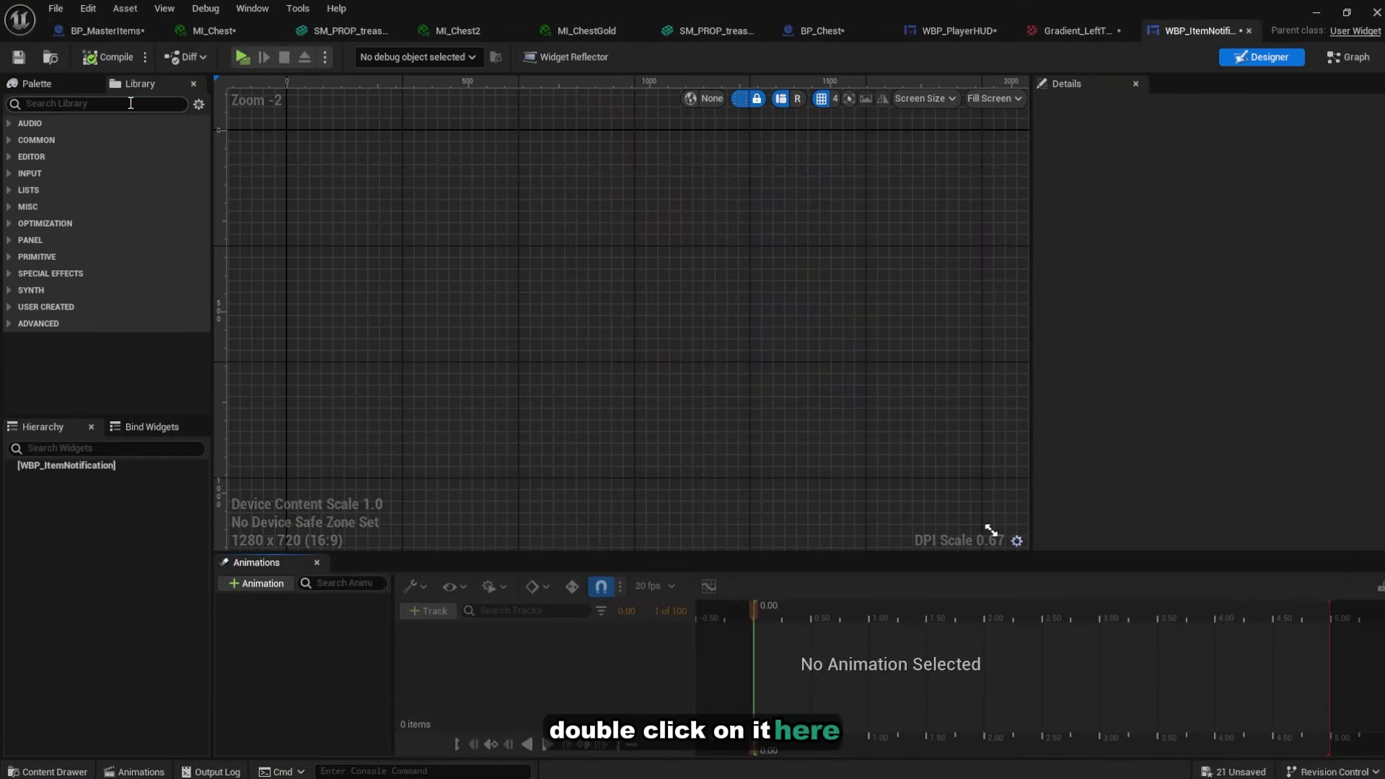
Add a Size Box as the widget's root and preview the widget at Desired size
click(131, 103)
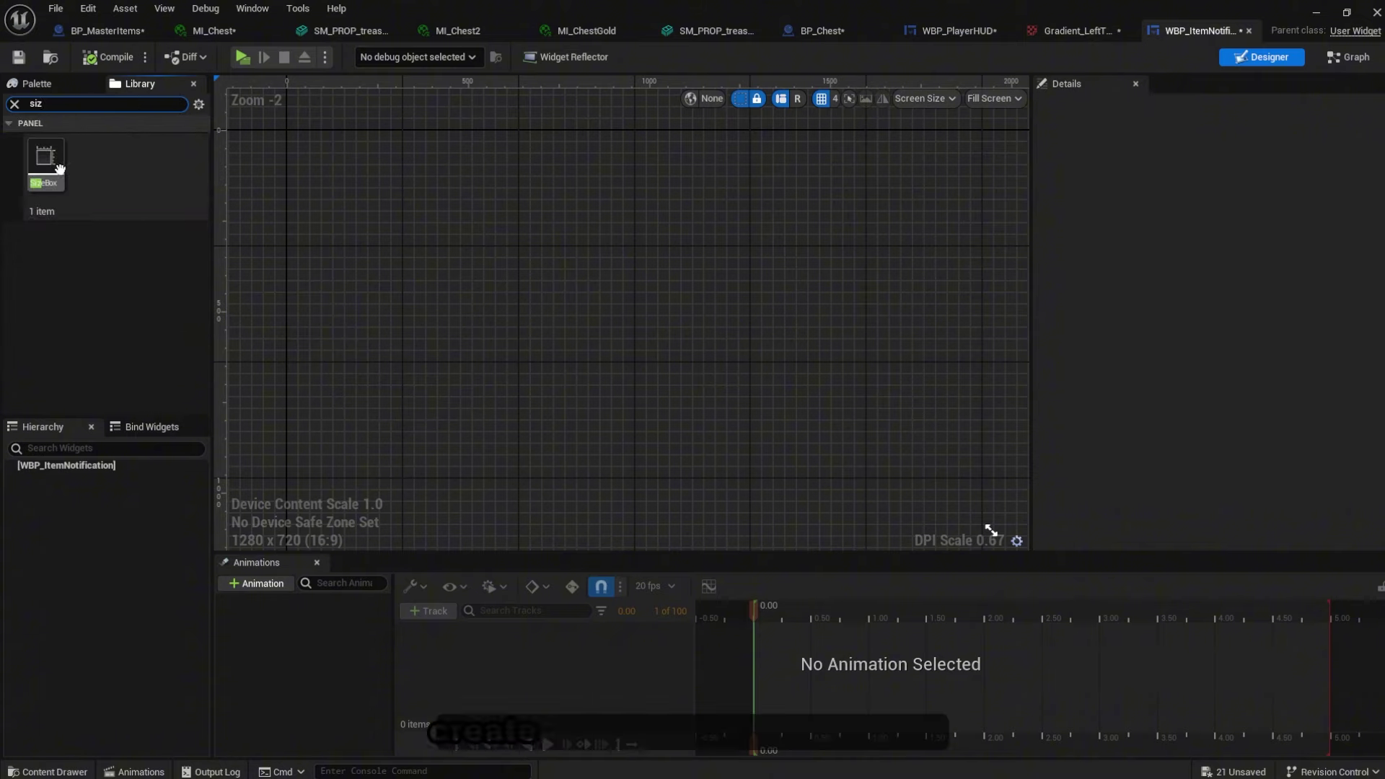
drag(45, 162, 590, 285)
click(1014, 98)
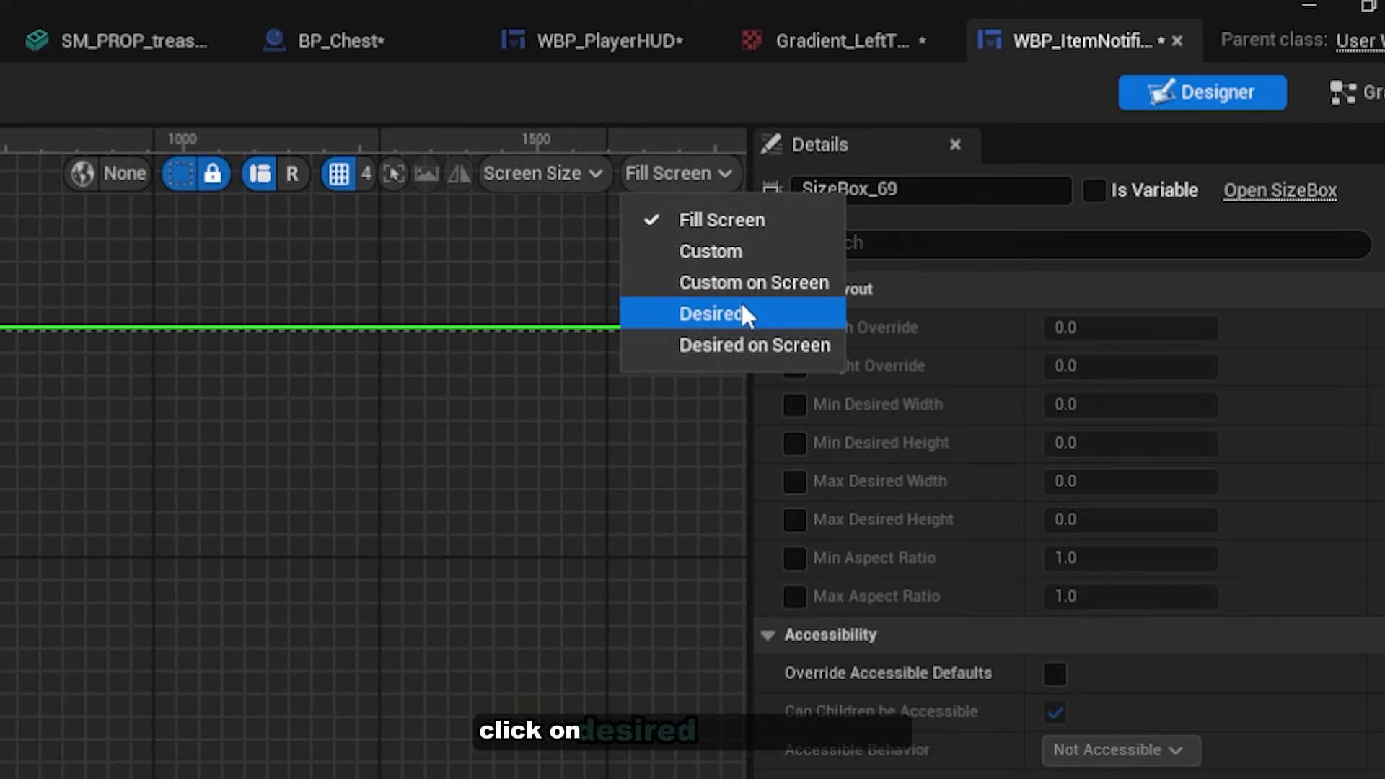
click(740, 314)
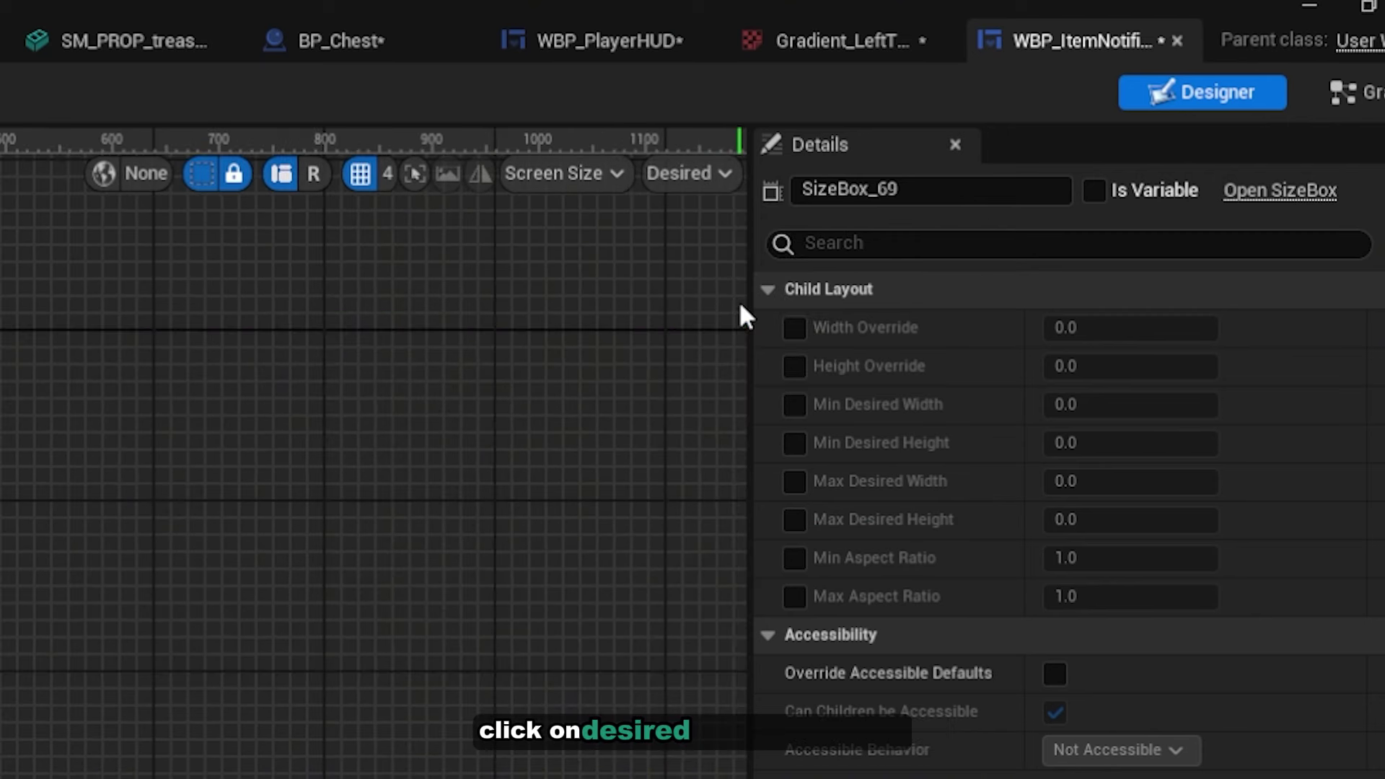
Enable the Size Box's width and height overrides, with width 400 and height 50
click(1054, 178)
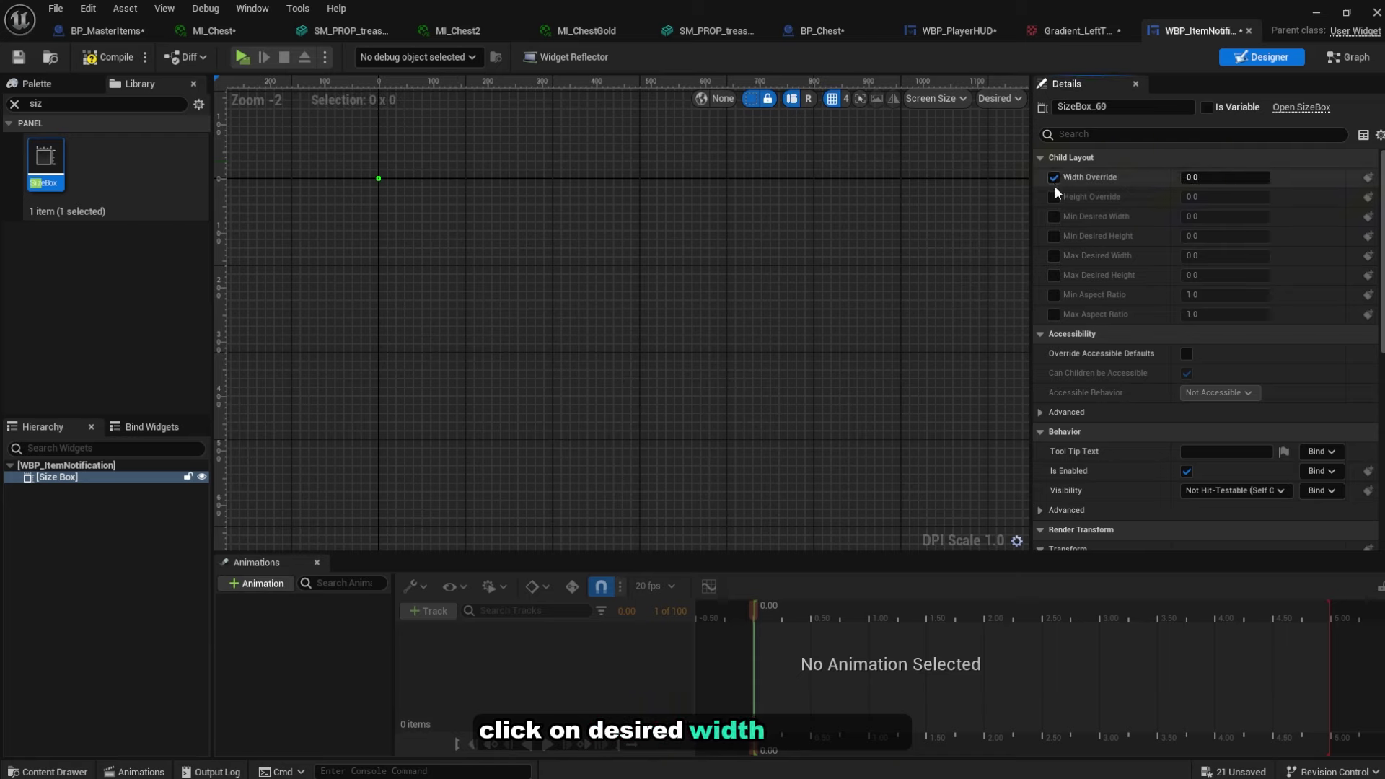
click(1055, 197)
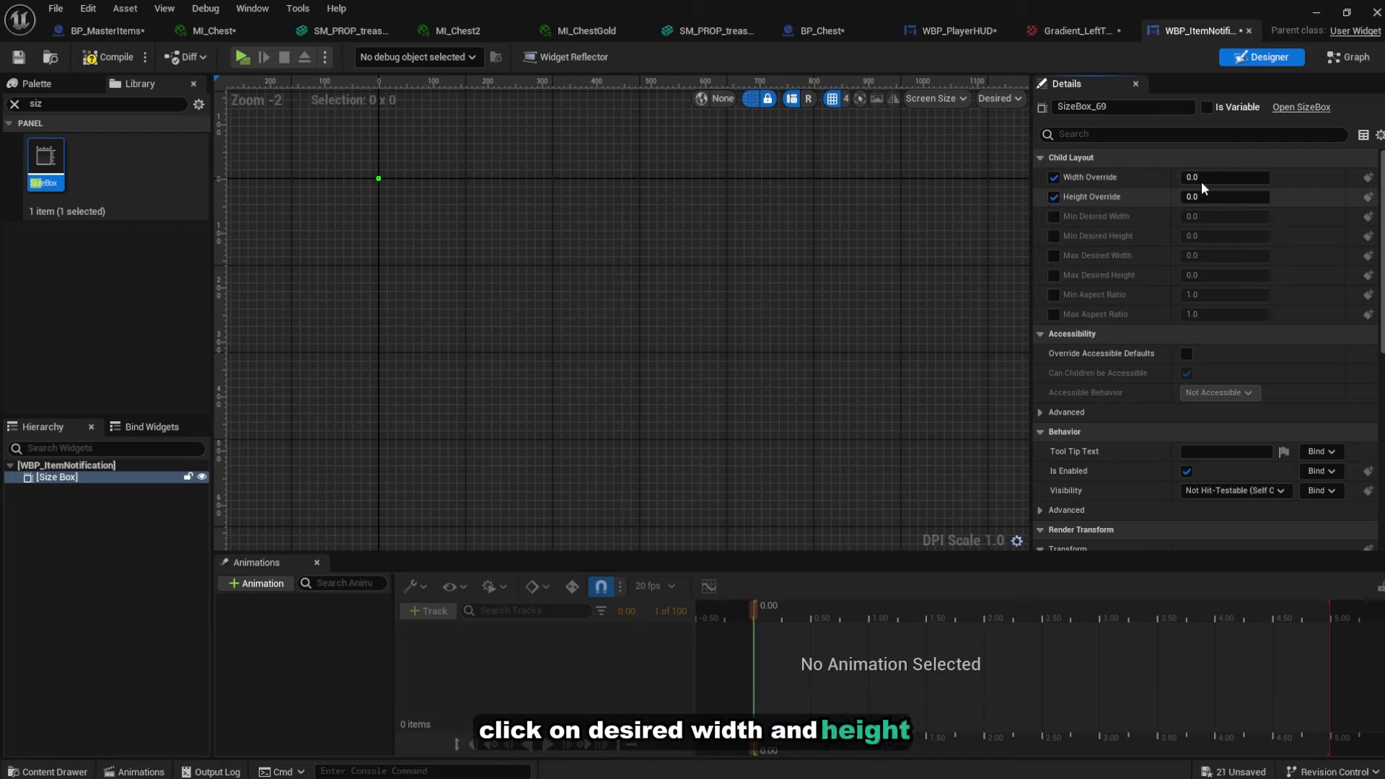
click(1241, 177)
text(400)
key(Return)
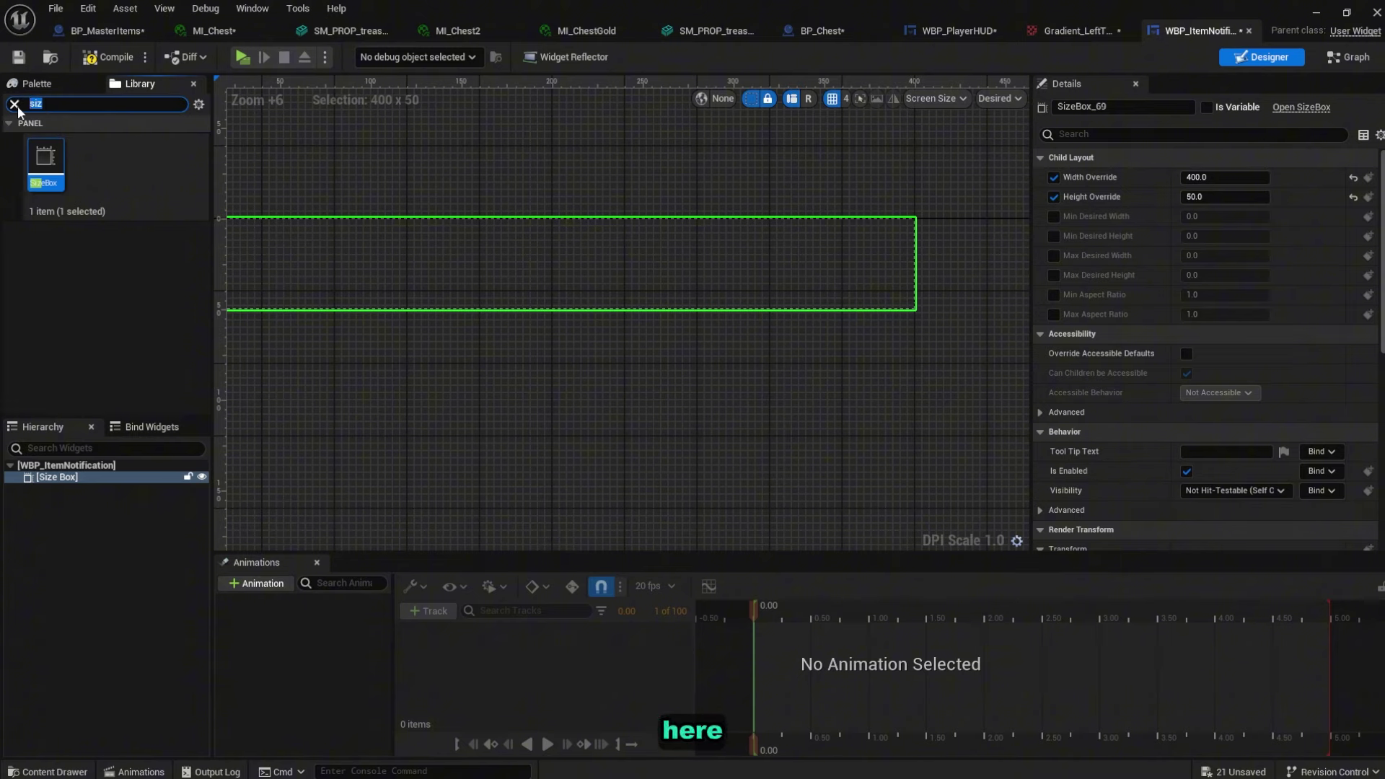
click(15, 106)
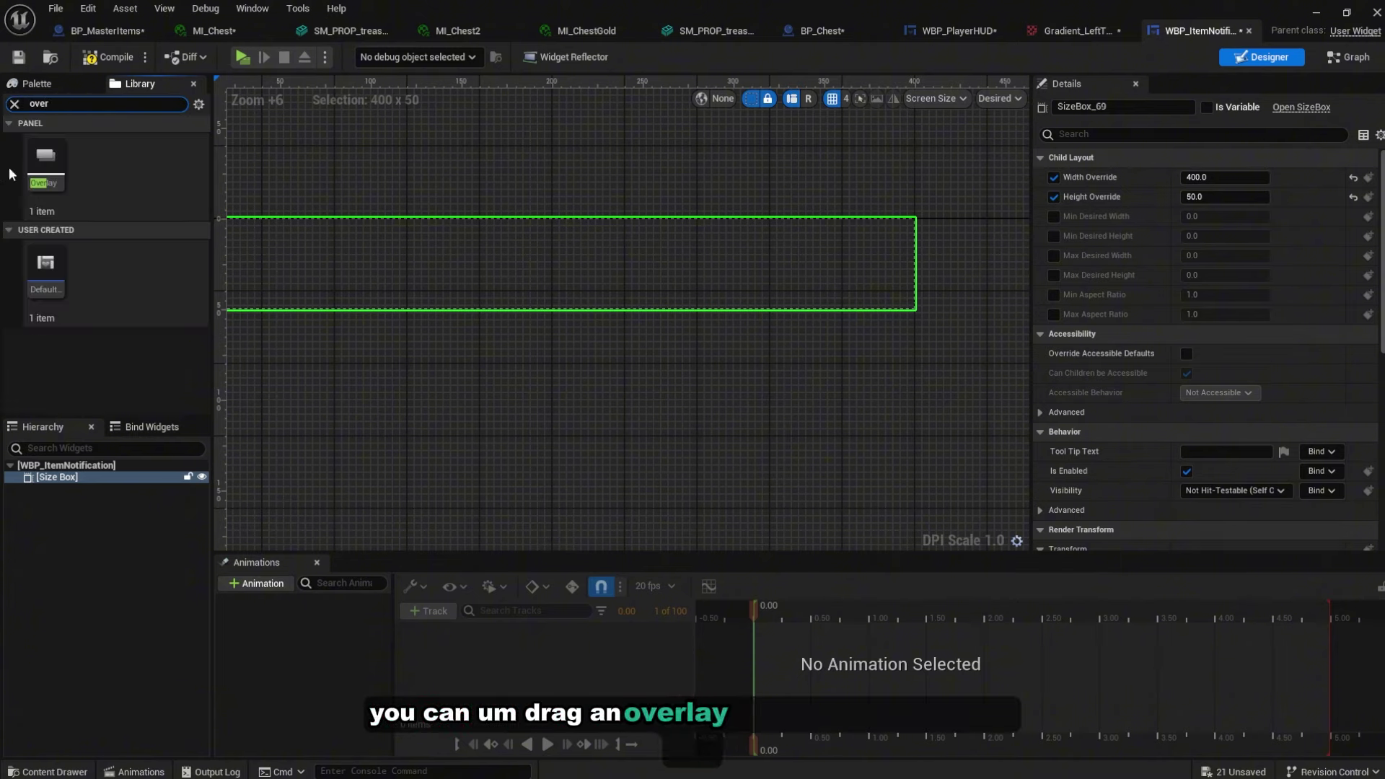
Put an Overlay in the Size Box holding a Fill-aligned Image with the Gradient_LeftToRight texture
drag(46, 162, 497, 245)
right_drag(262, 332, 355, 339)
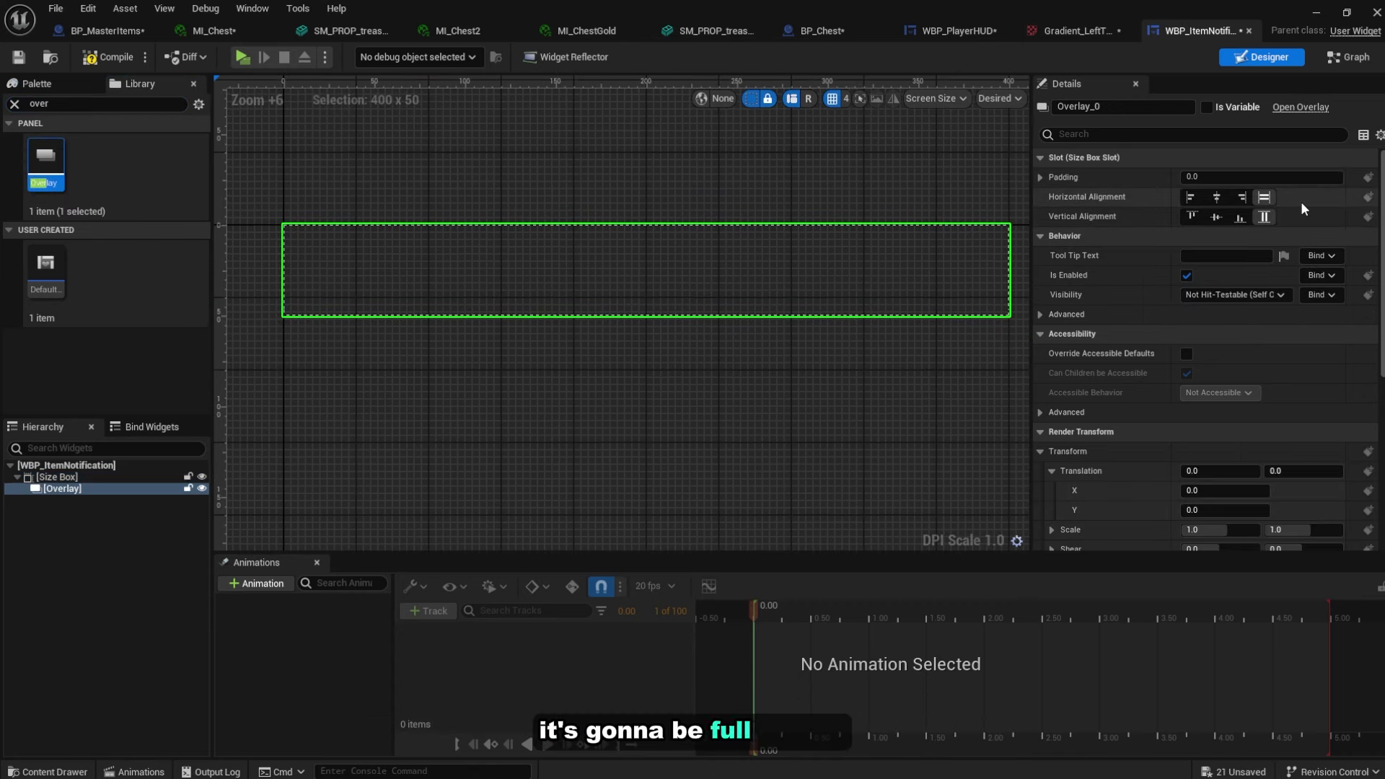
click(171, 102)
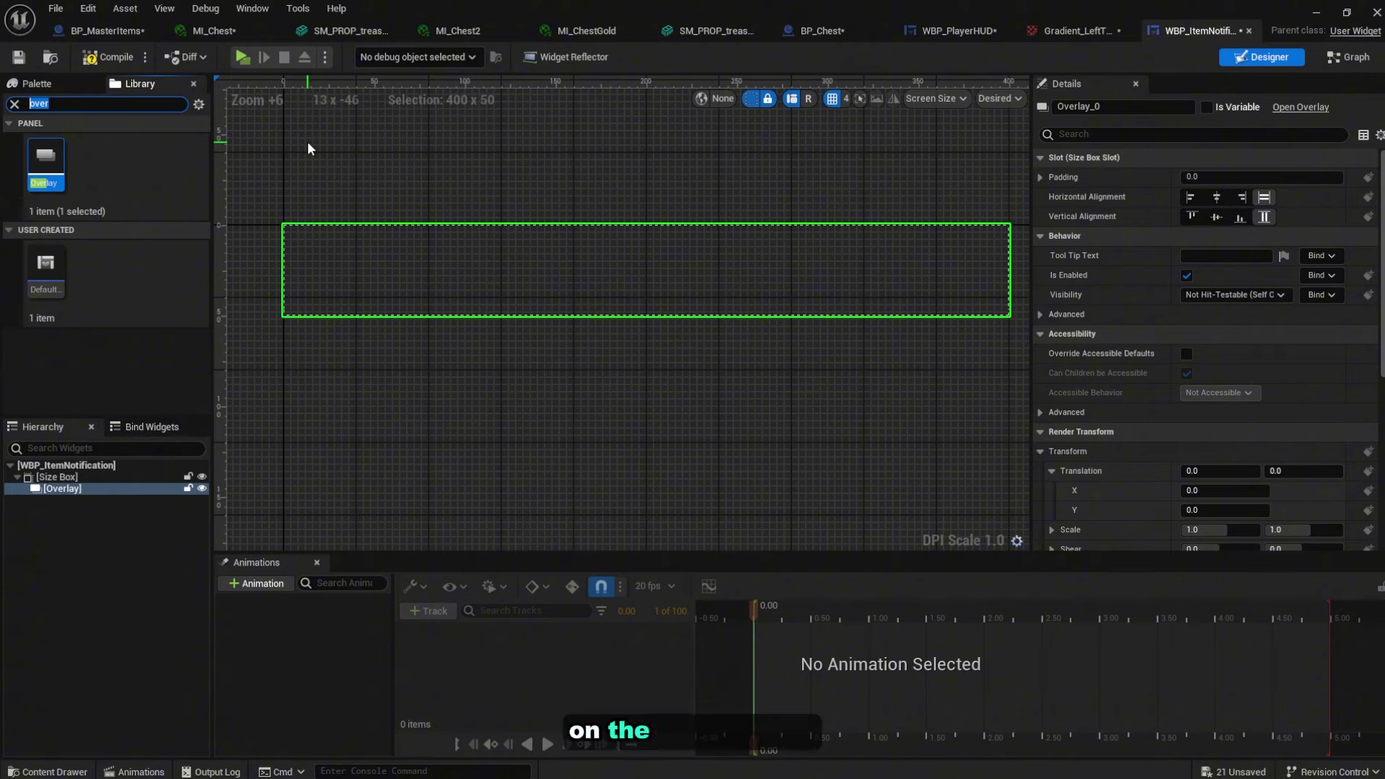
key(BackSpace)
text(im)
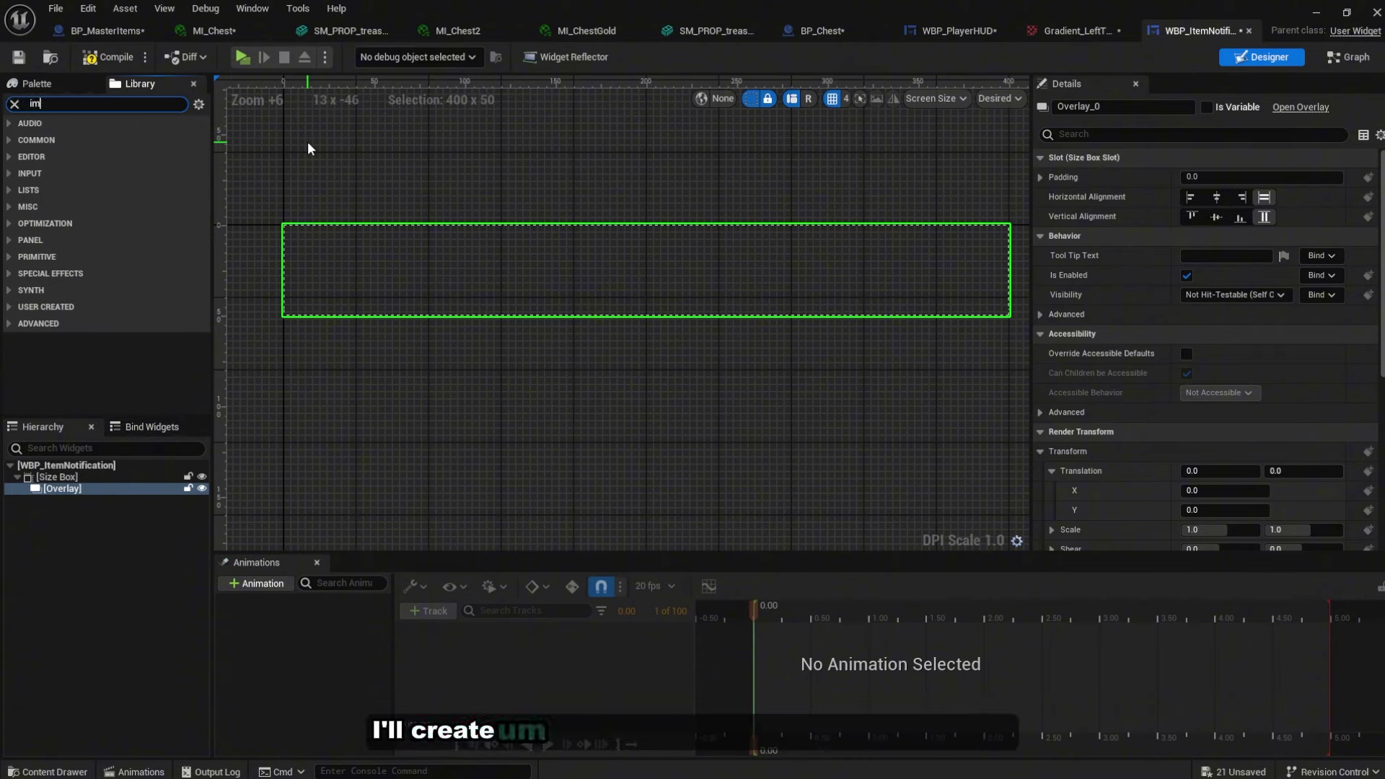
drag(46, 163, 110, 501)
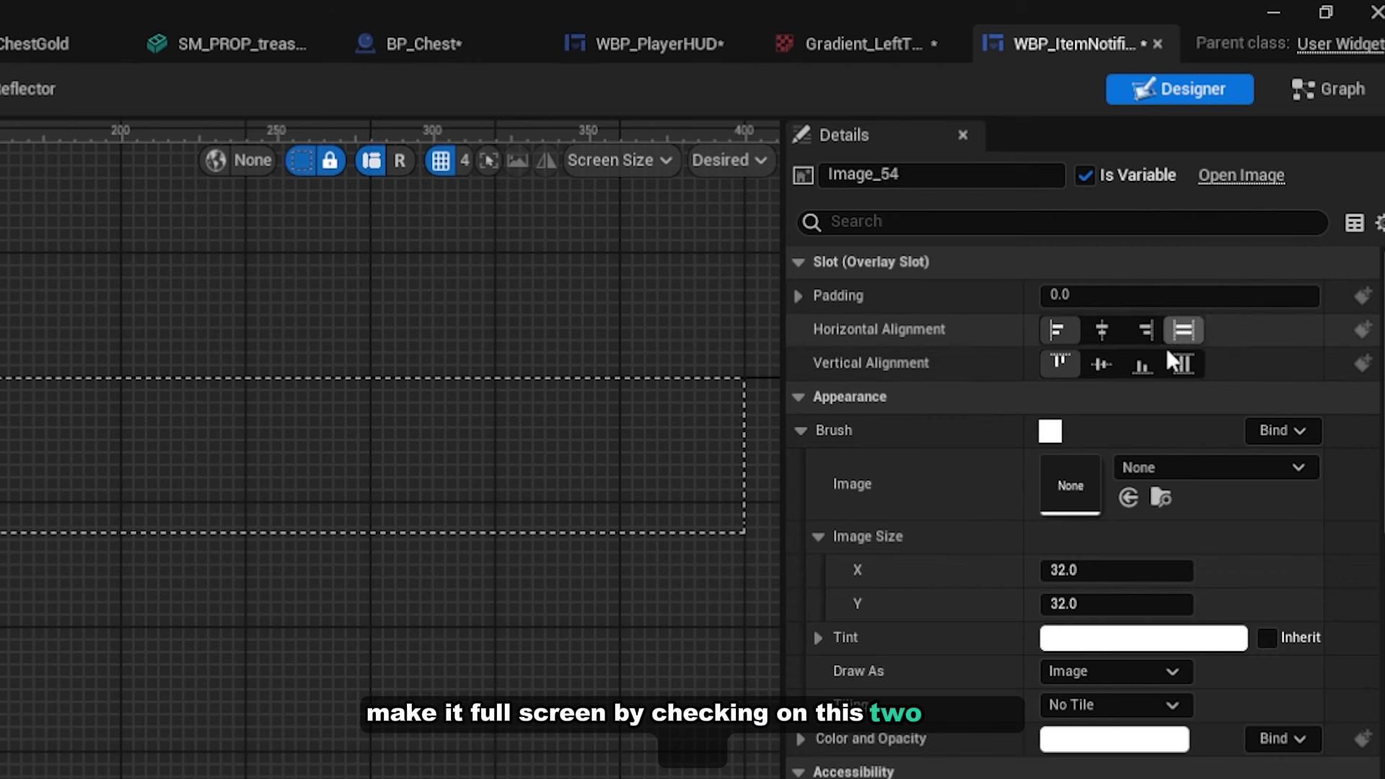
click(1184, 331)
click(1184, 365)
click(1218, 468)
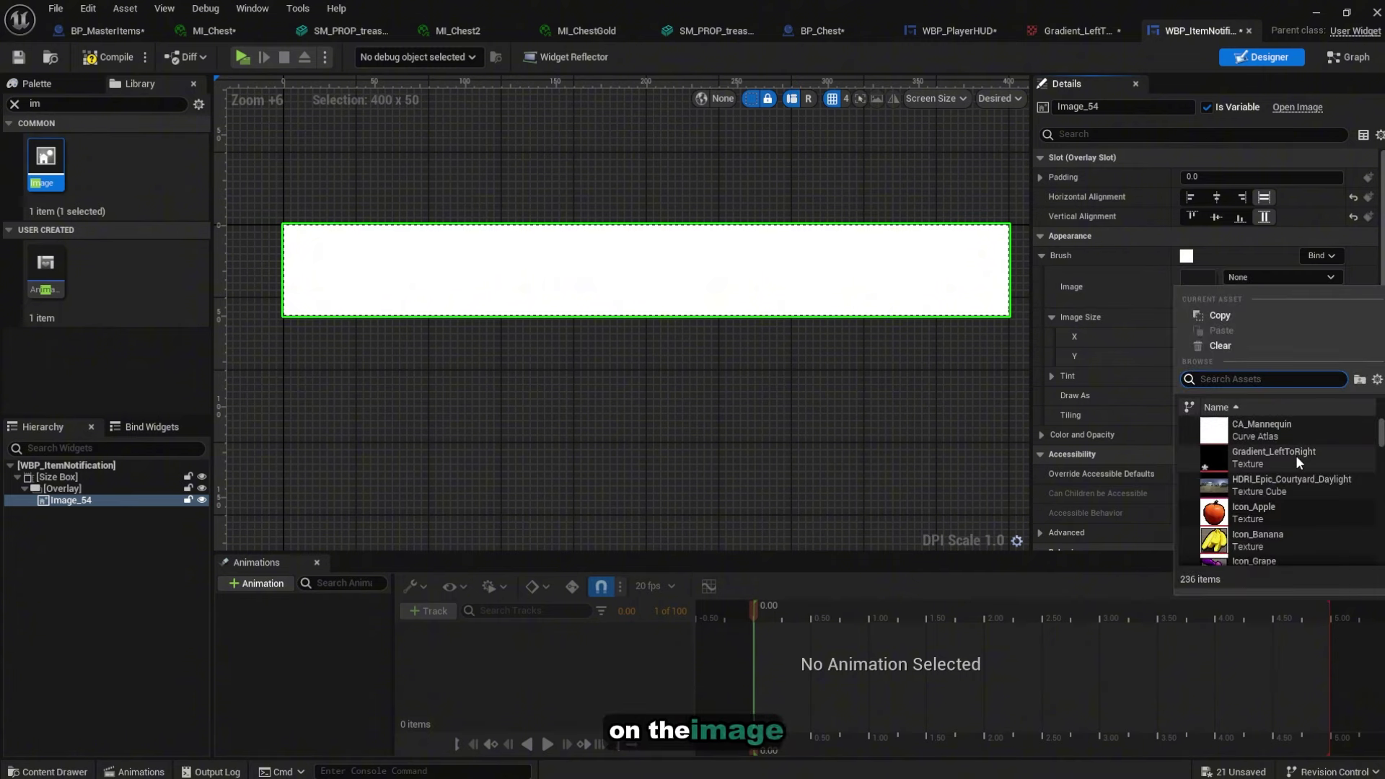
click(1329, 455)
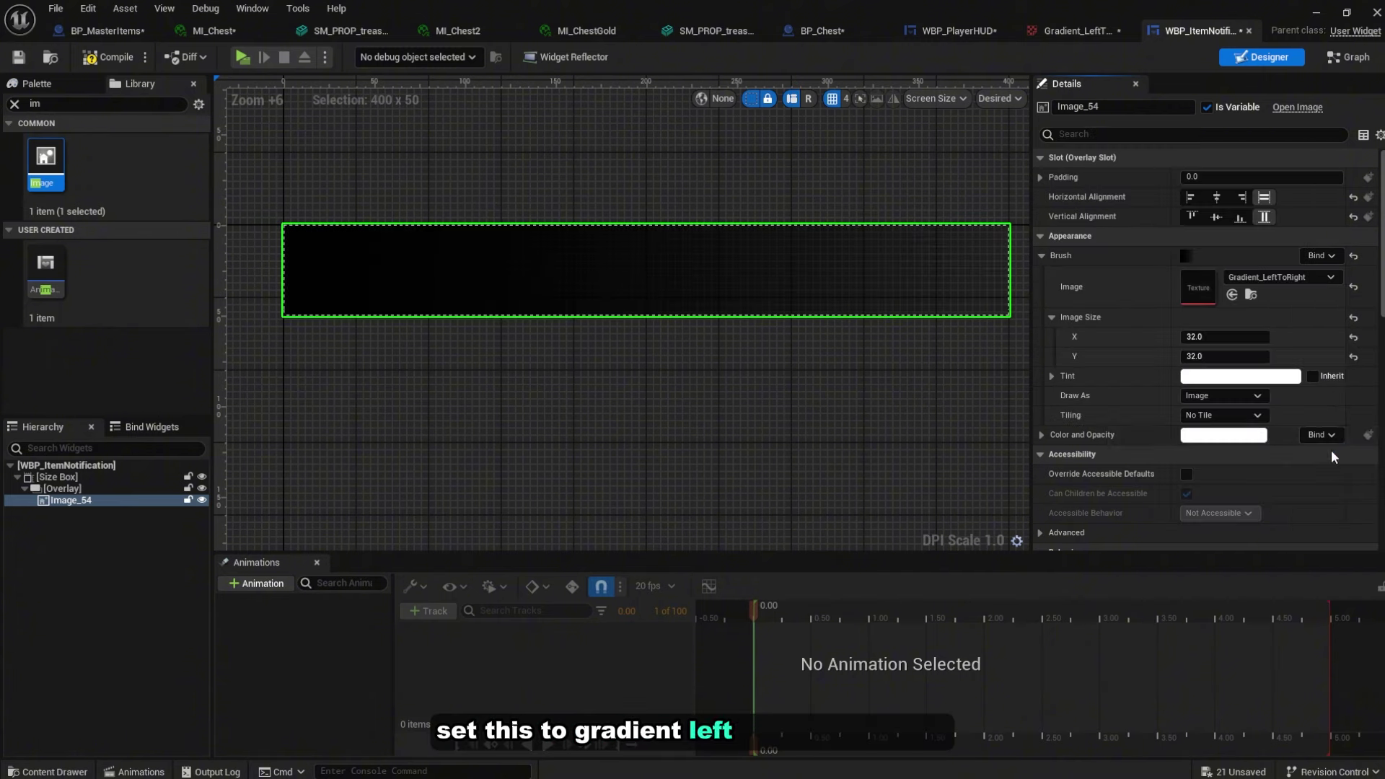
click(15, 104)
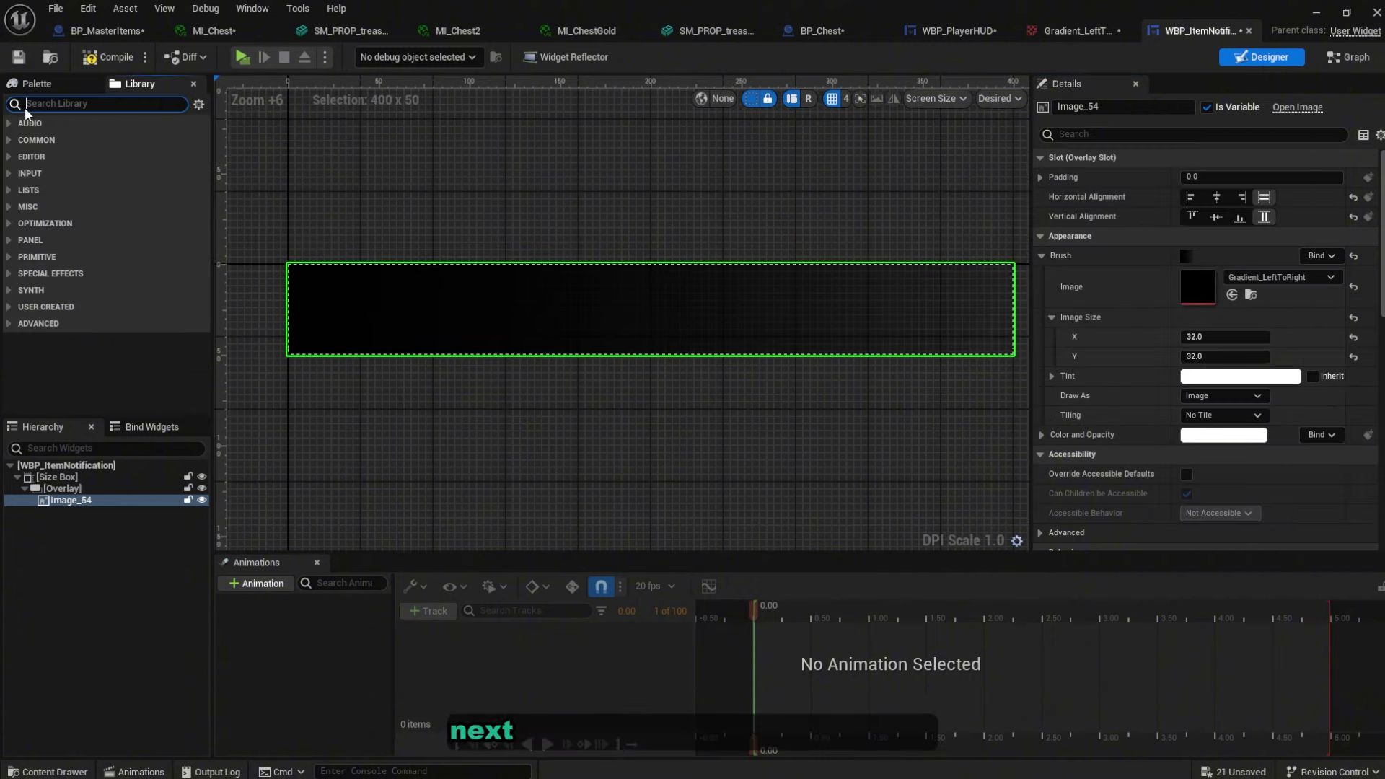
Add a Horizontal Box to the Overlay that fills both ways, with 20 left padding
text(hori)
drag(46, 164, 593, 306)
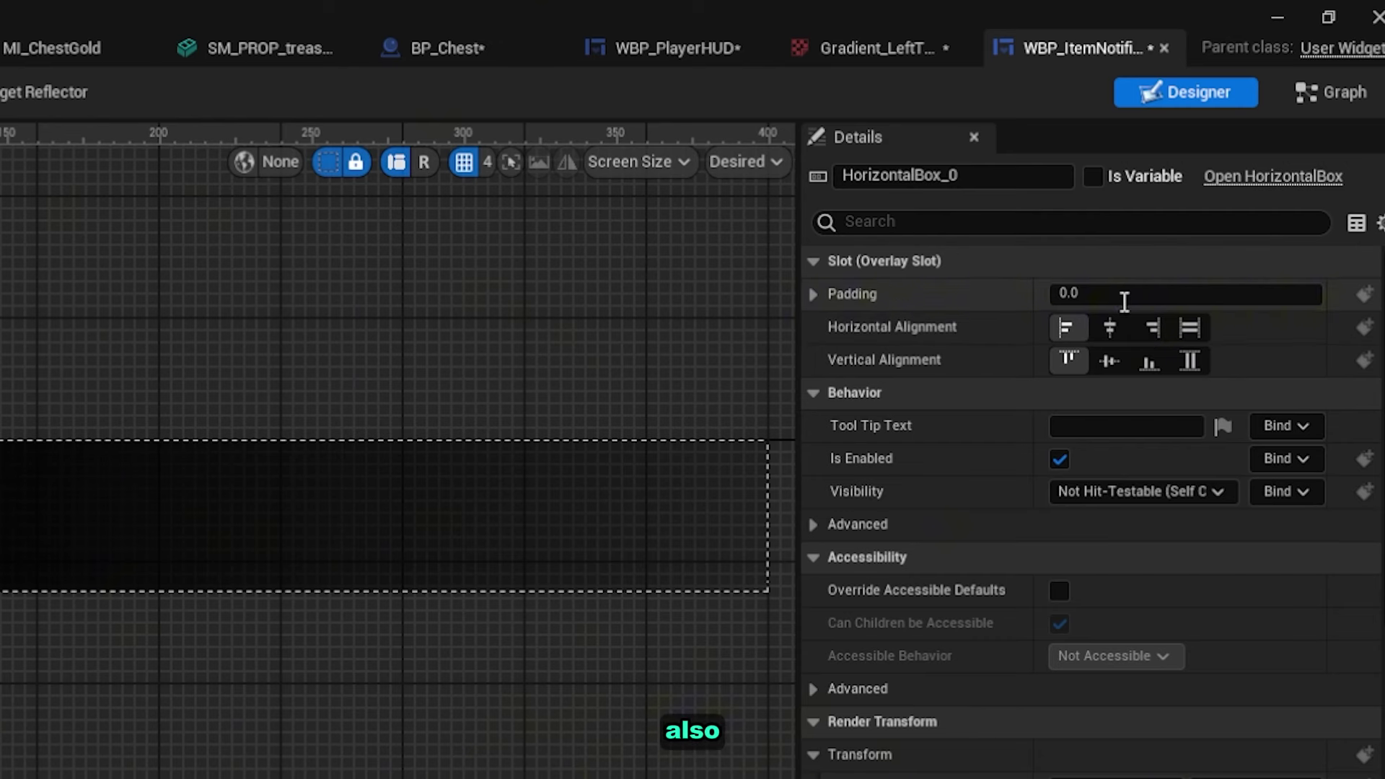
click(1264, 197)
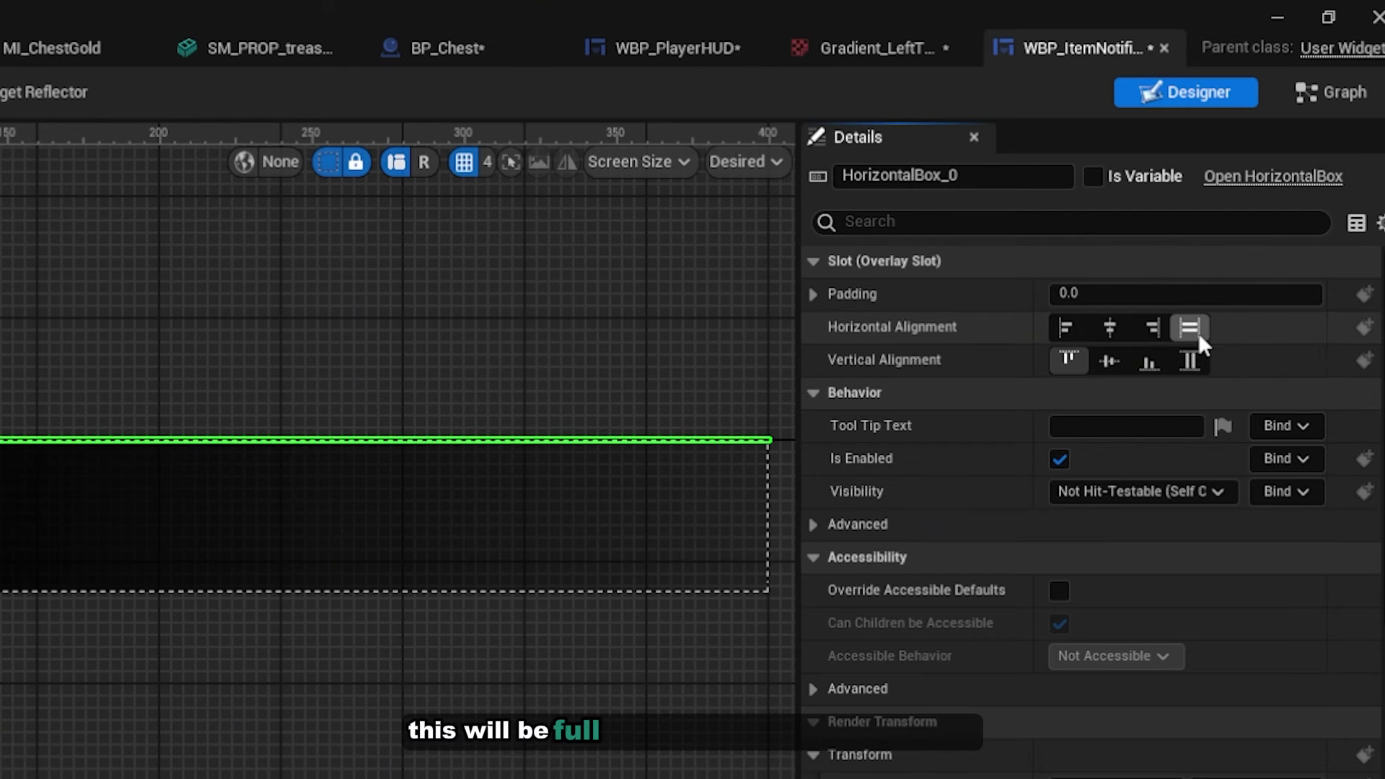
click(1264, 216)
click(132, 105)
key(BackSpace)
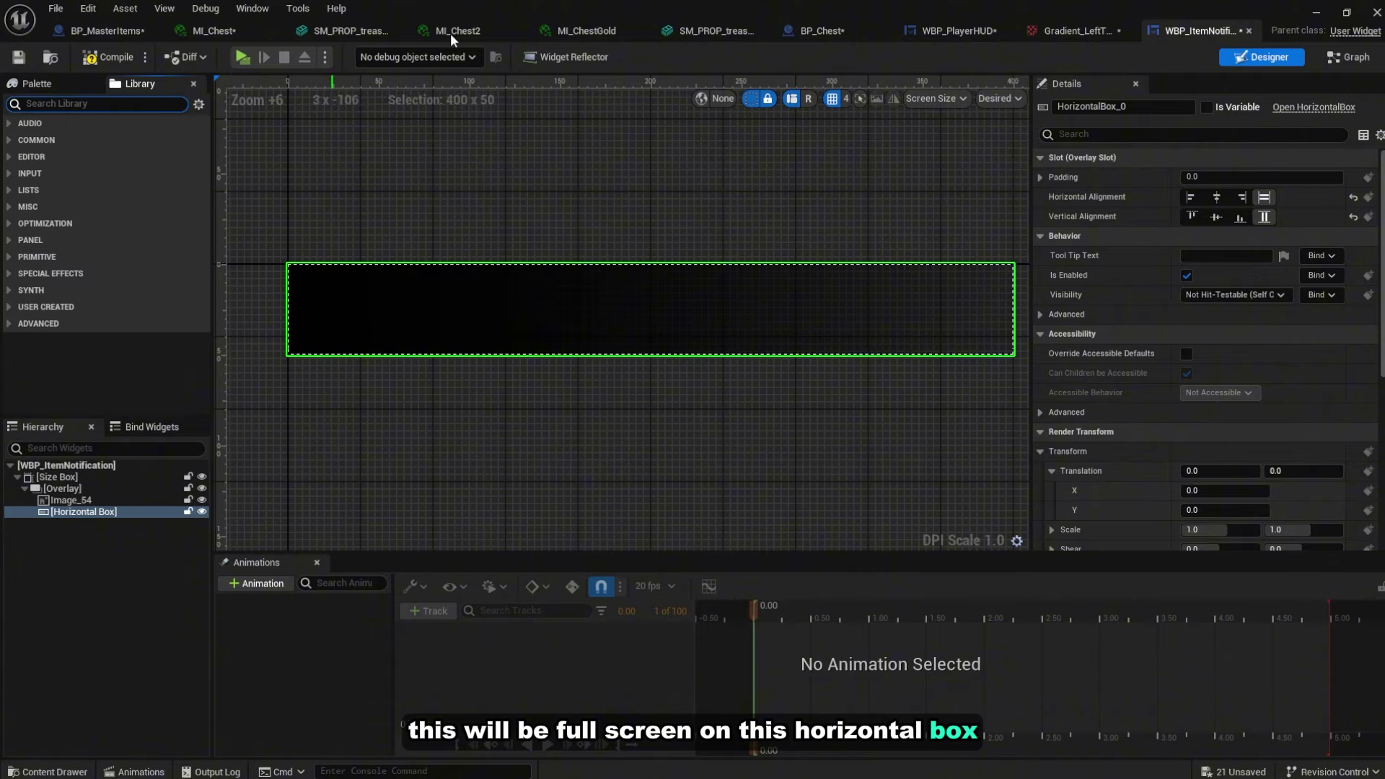
click(1041, 177)
click(1220, 198)
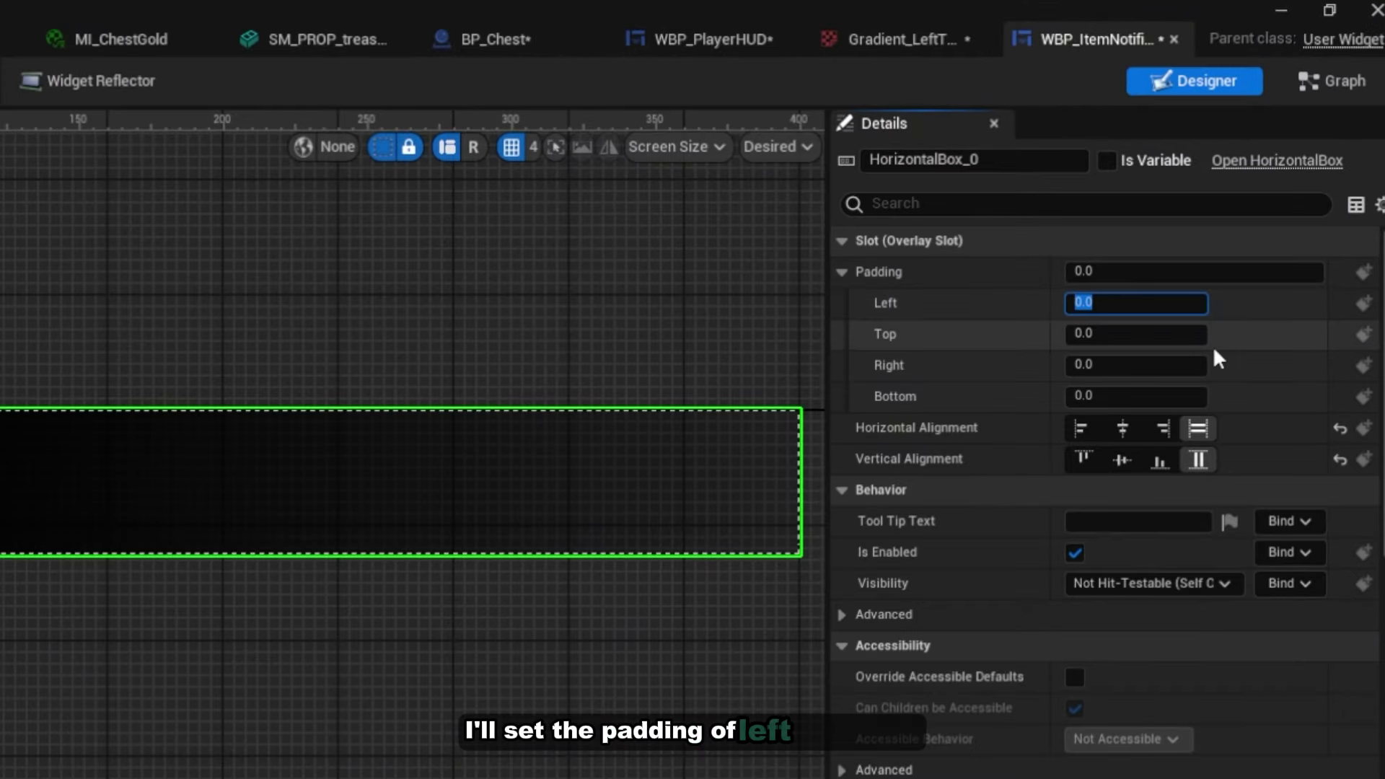
text(20)
key(Return)
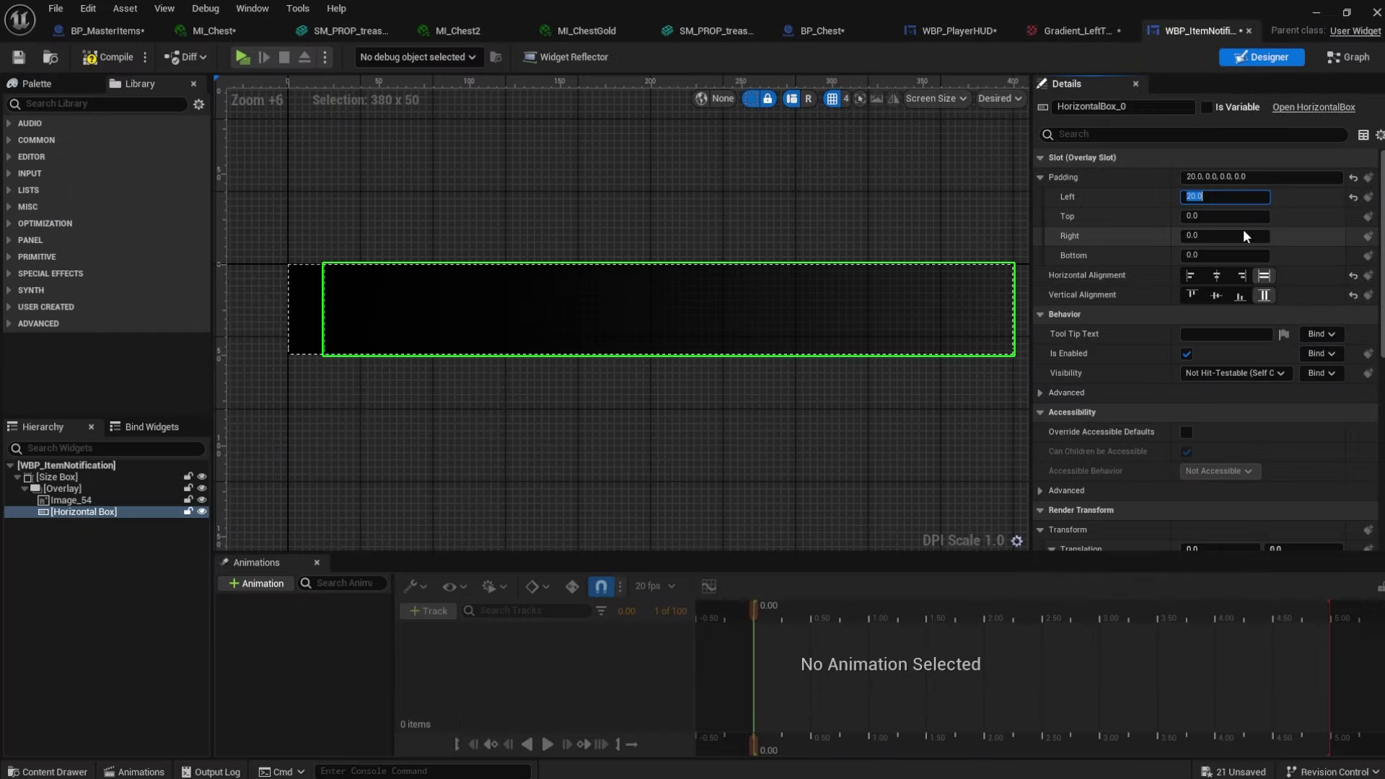
Place a Size Box inside the Horizontal Box with width and height overrides of 50
click(156, 105)
text(siz)
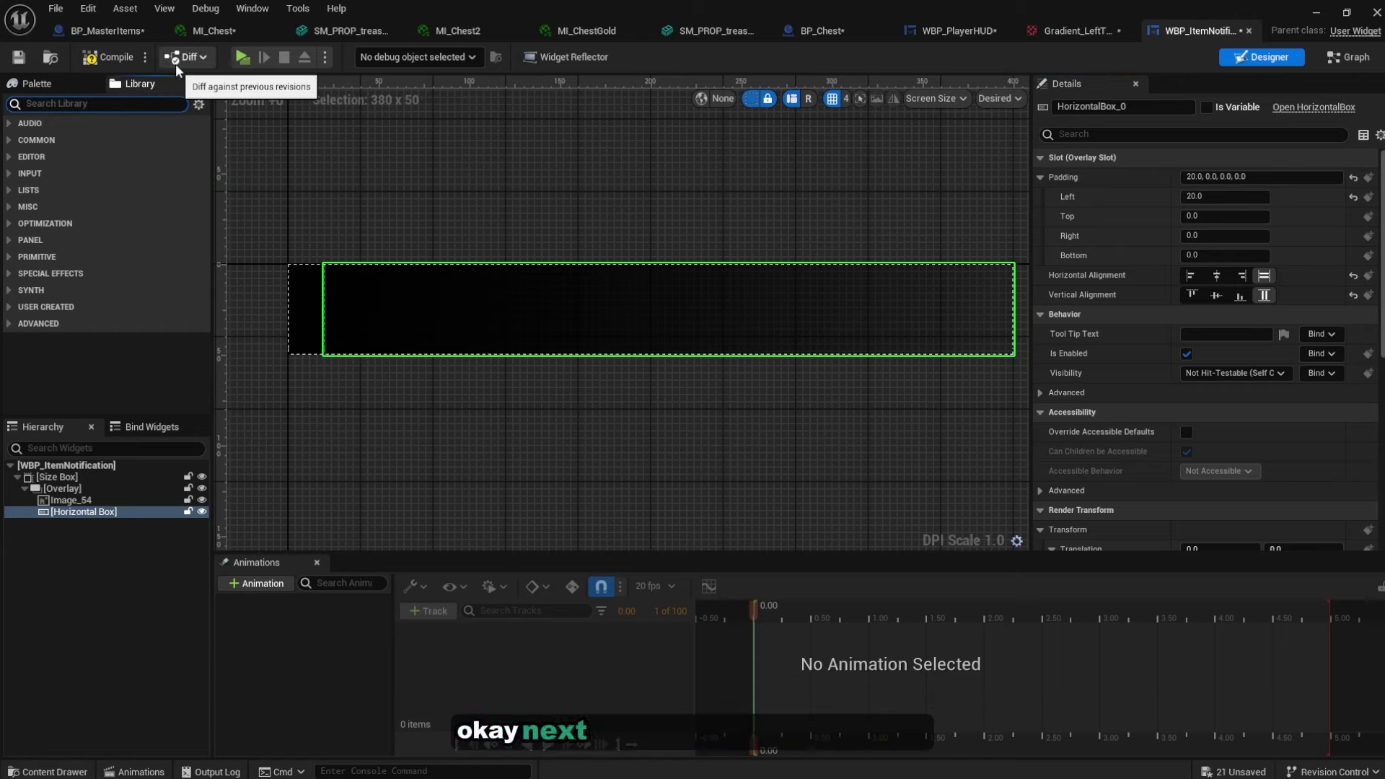
drag(45, 162, 397, 280)
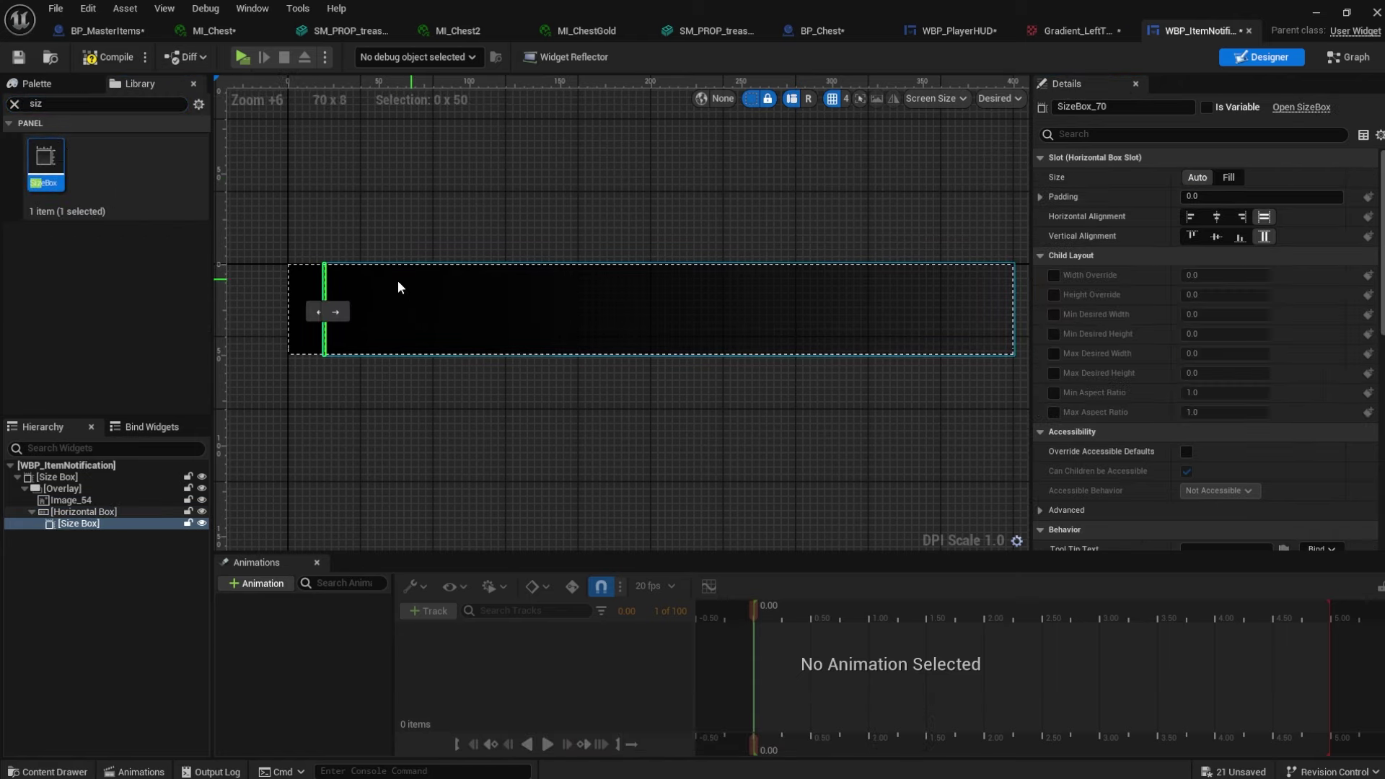
click(1055, 275)
click(1055, 295)
click(1226, 275)
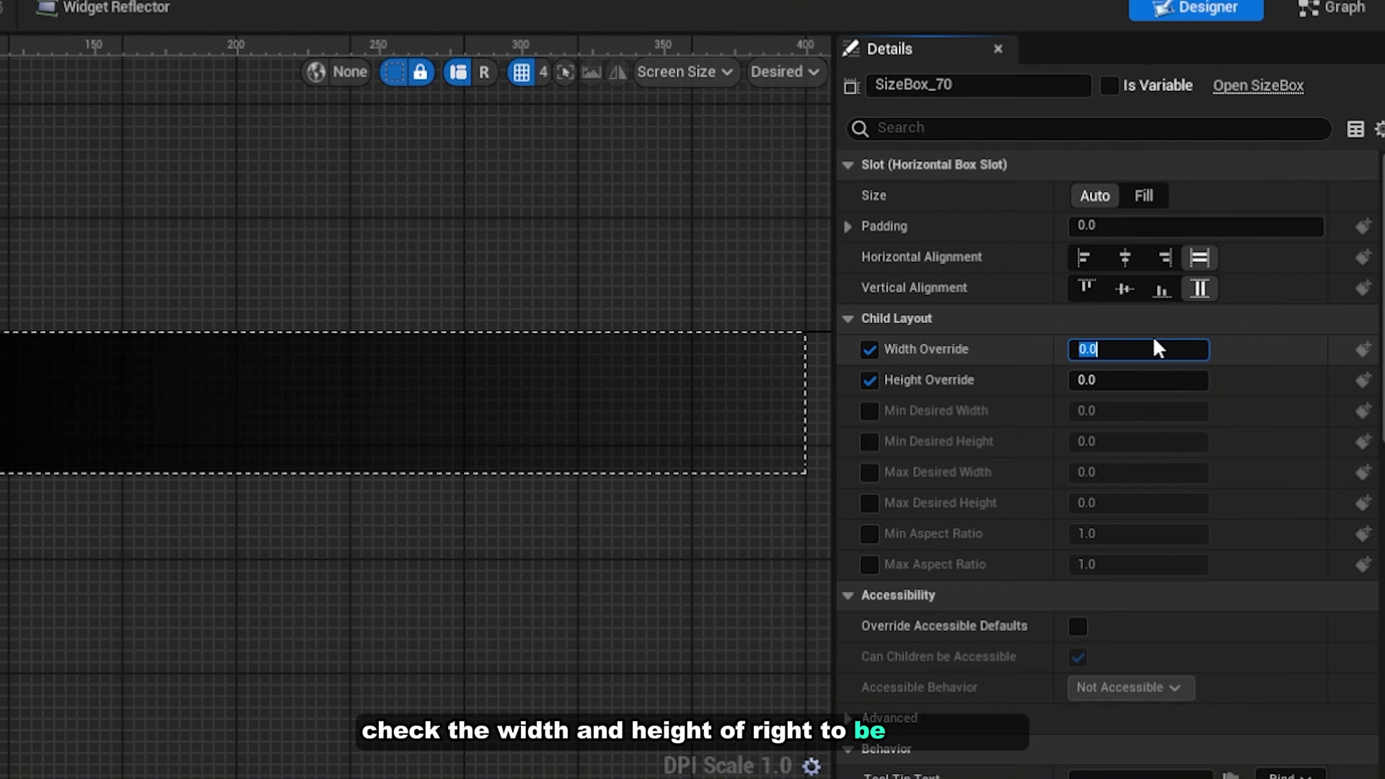
text(50)
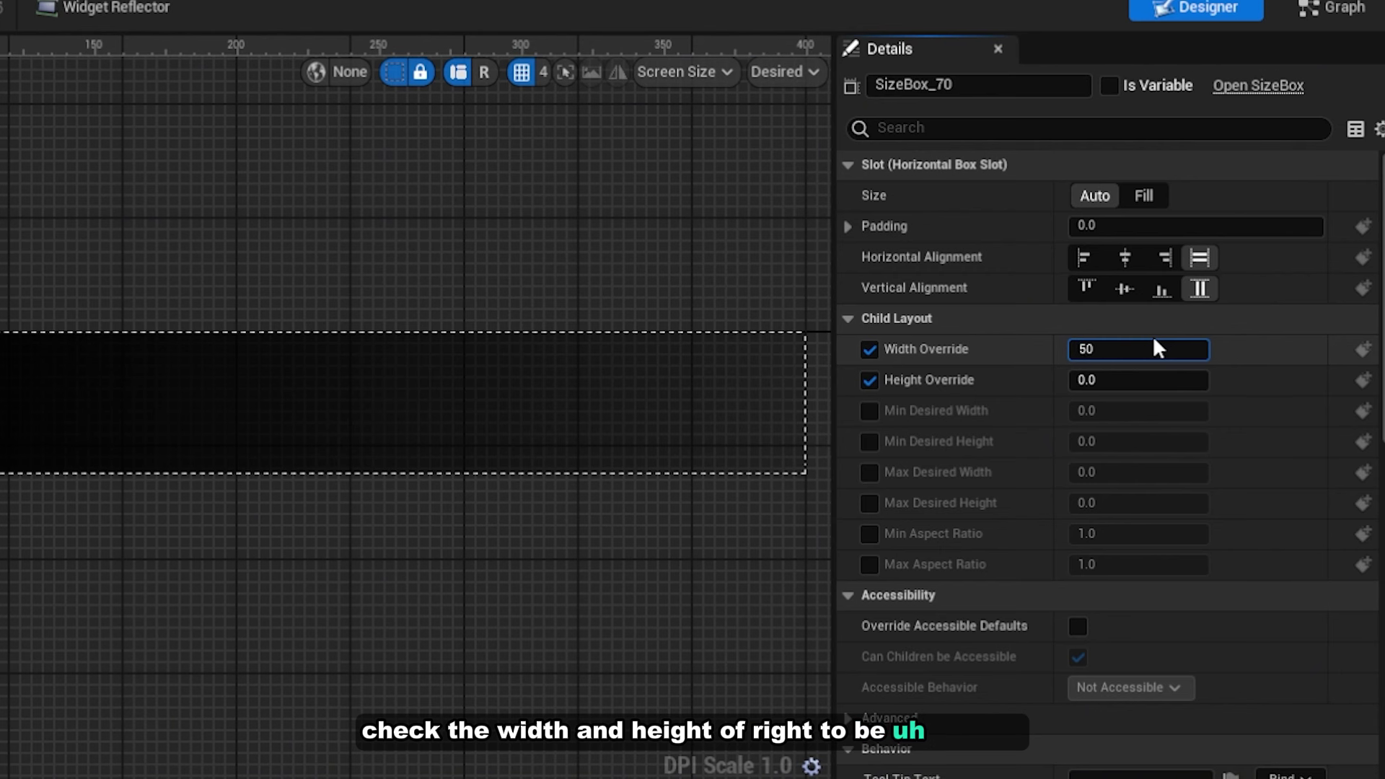
key(Return)
key(Tab)
text(50)
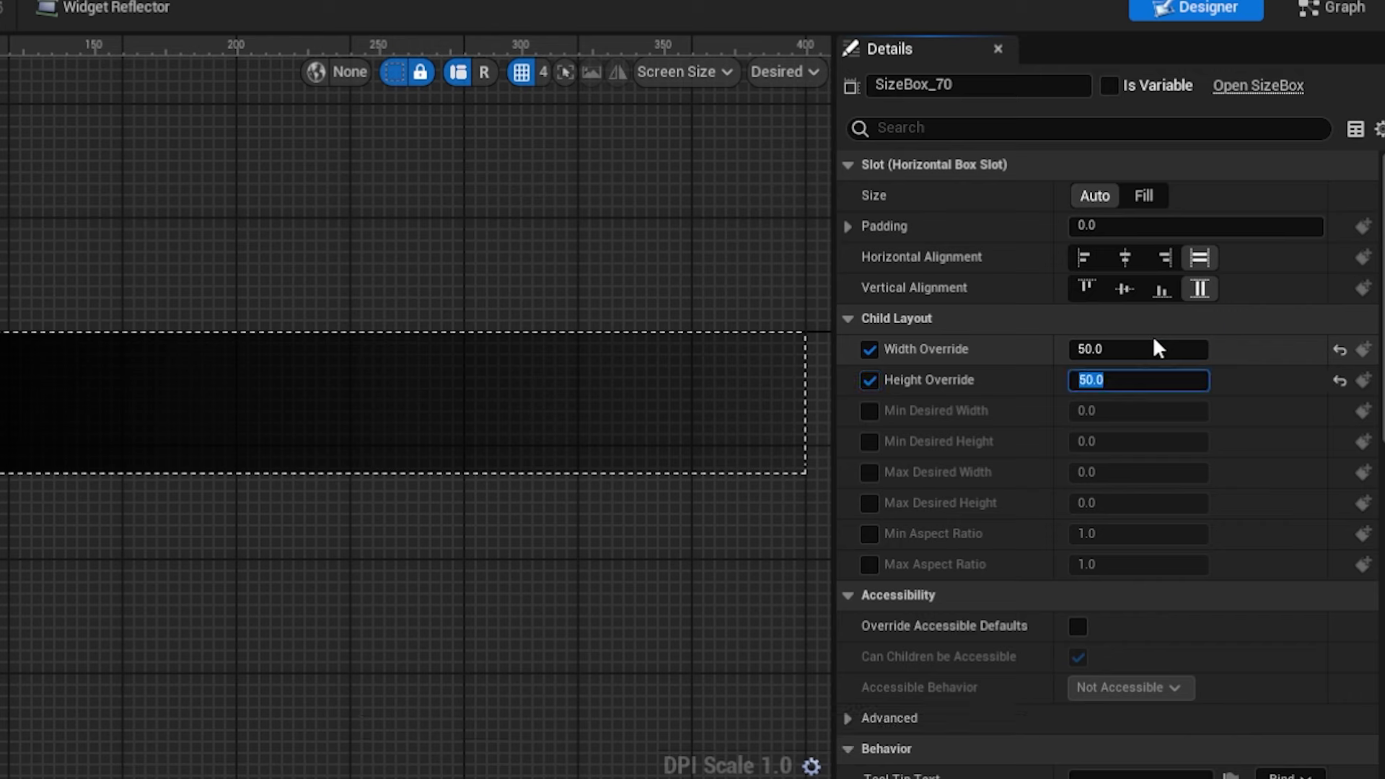
key(Return)
key(ctrl+a)
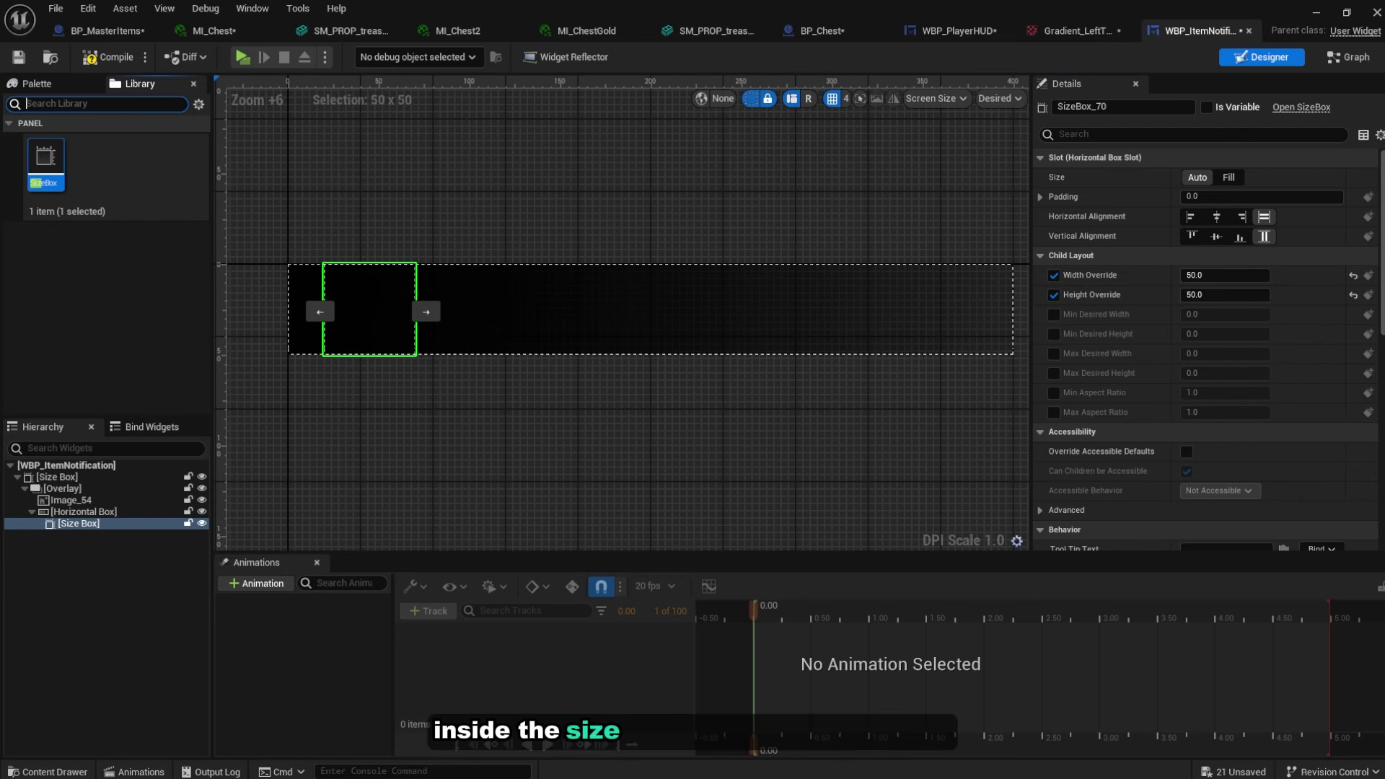
Add an Image to the 50×50 Size Box showing Icon_Apple, and rename it IMG_ItemIcon
text(im)
drag(45, 162, 438, 342)
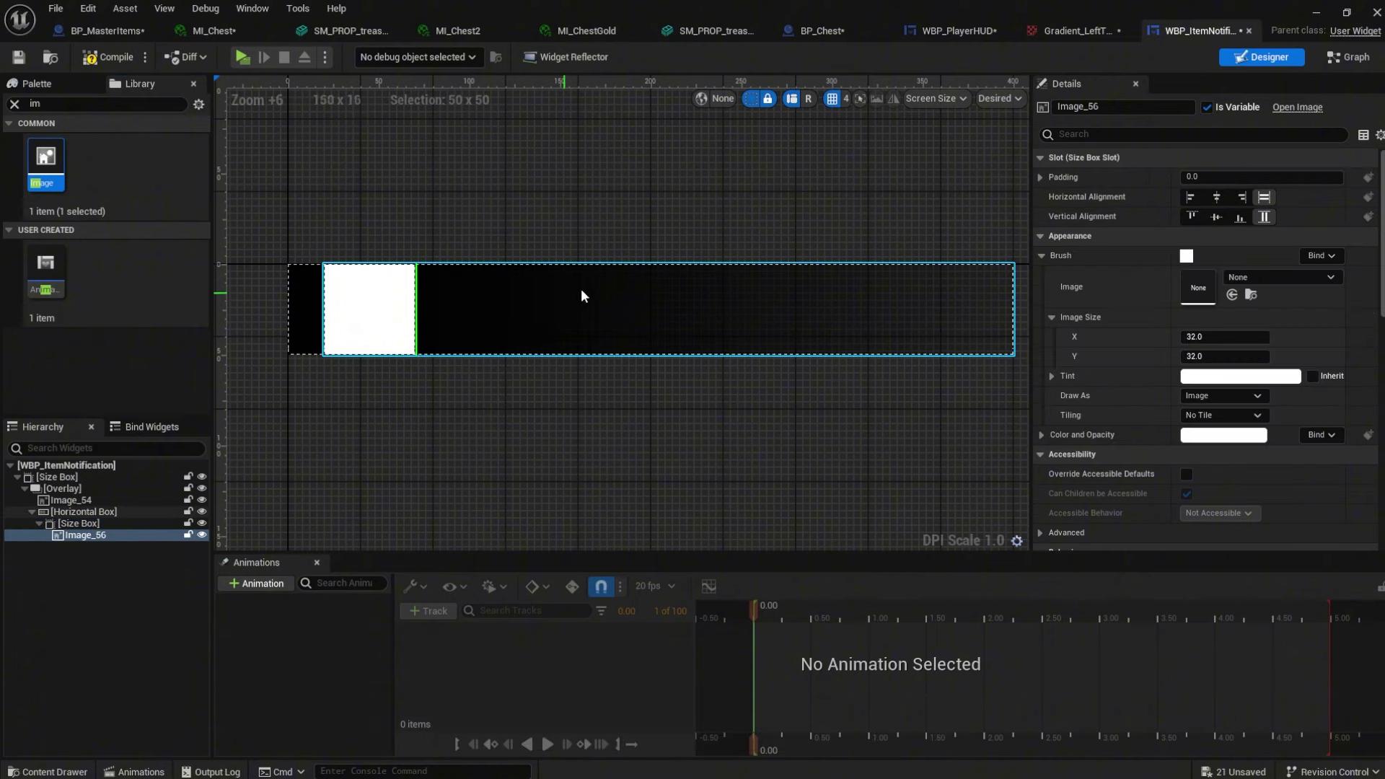
click(1256, 274)
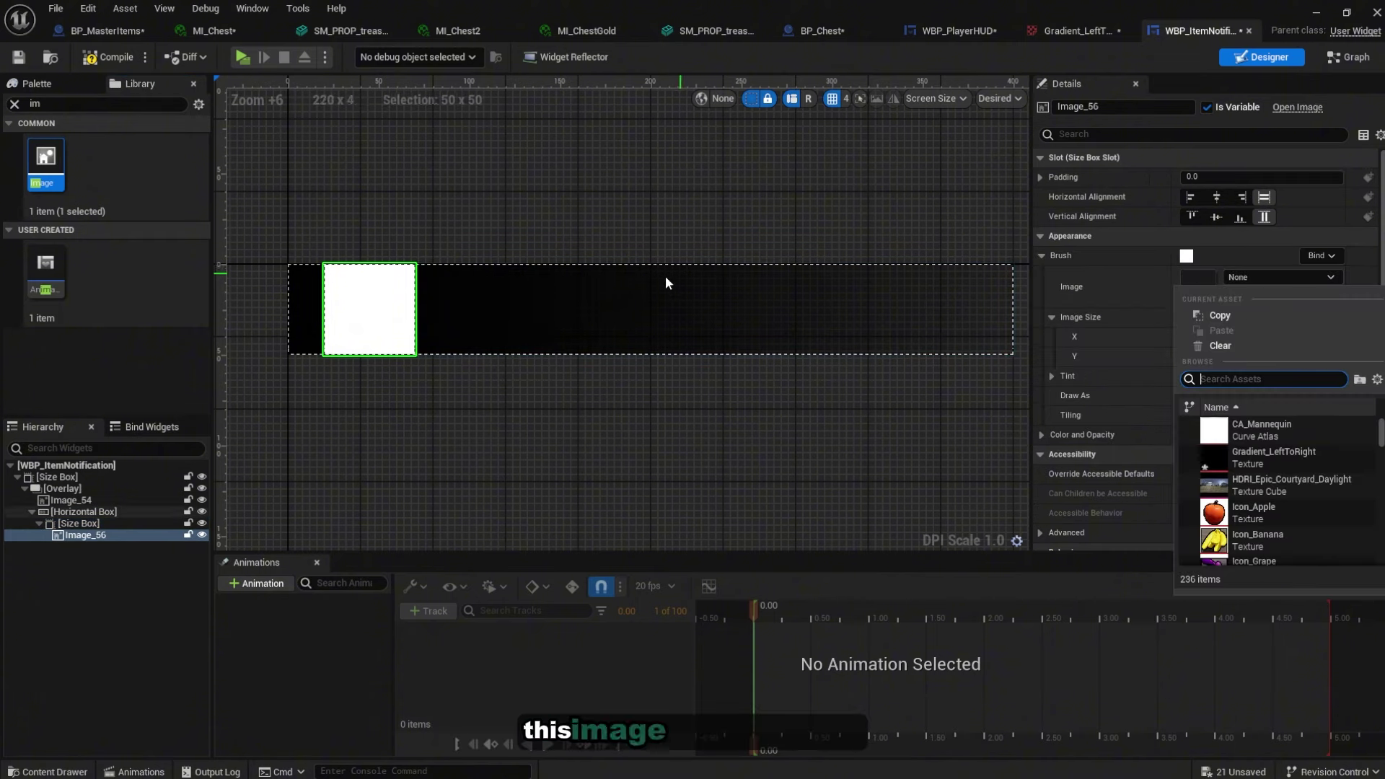
click(1256, 514)
click(1155, 106)
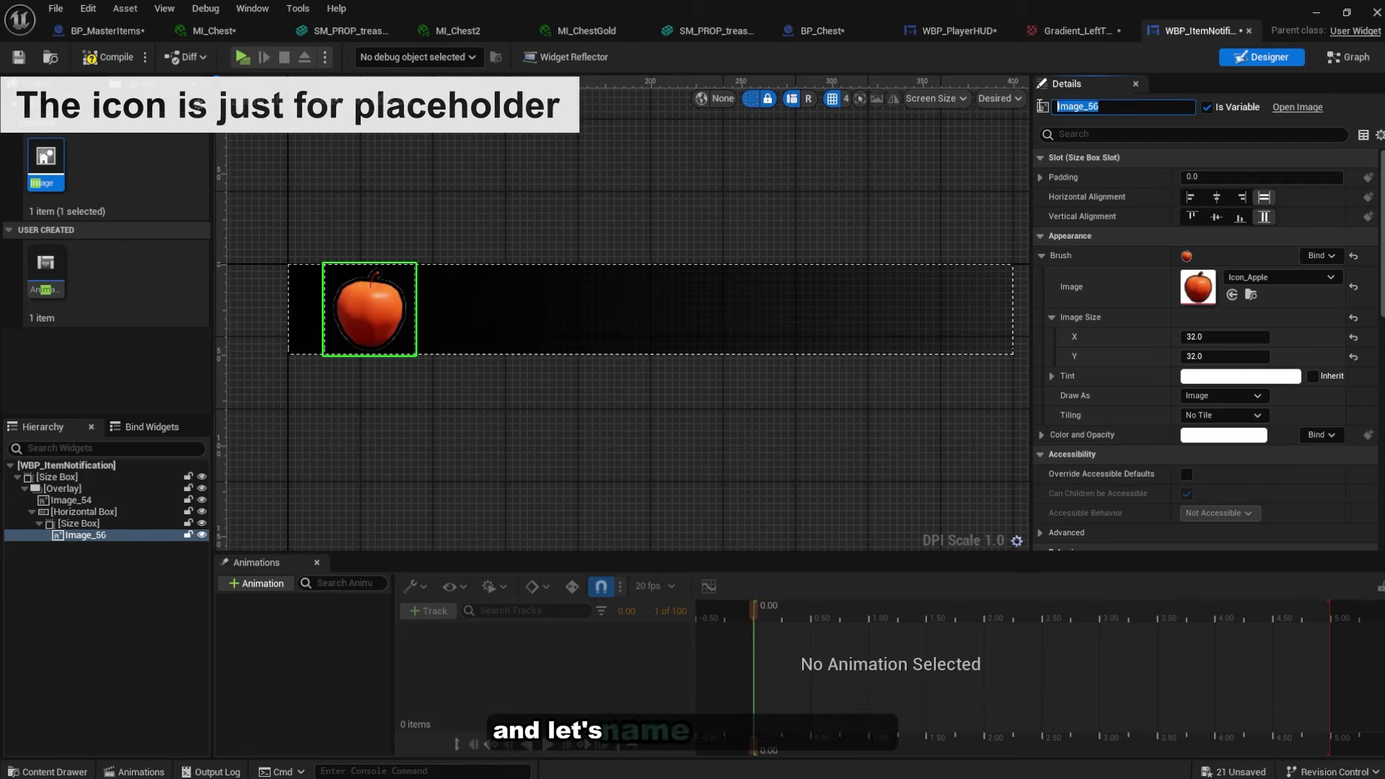
text(IMG_Ite)
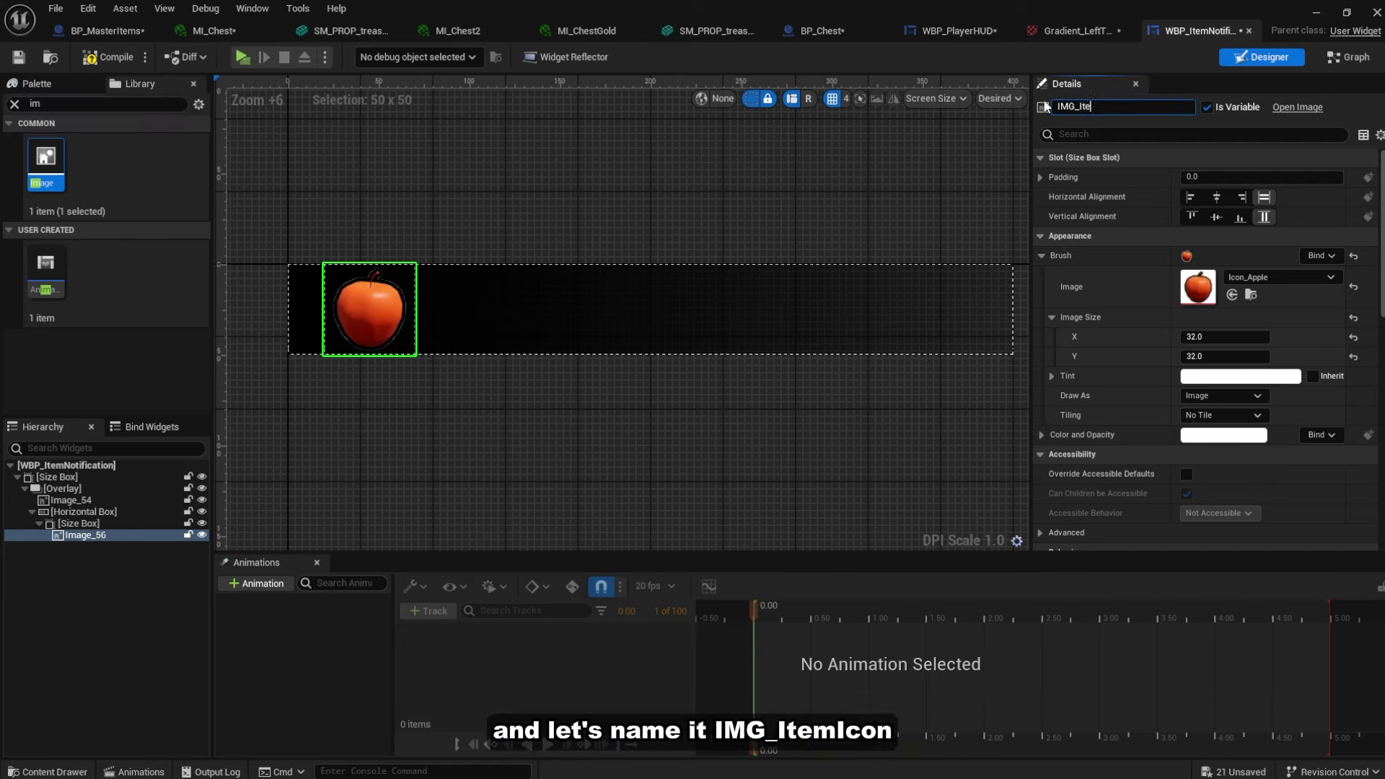
text(mIcon)
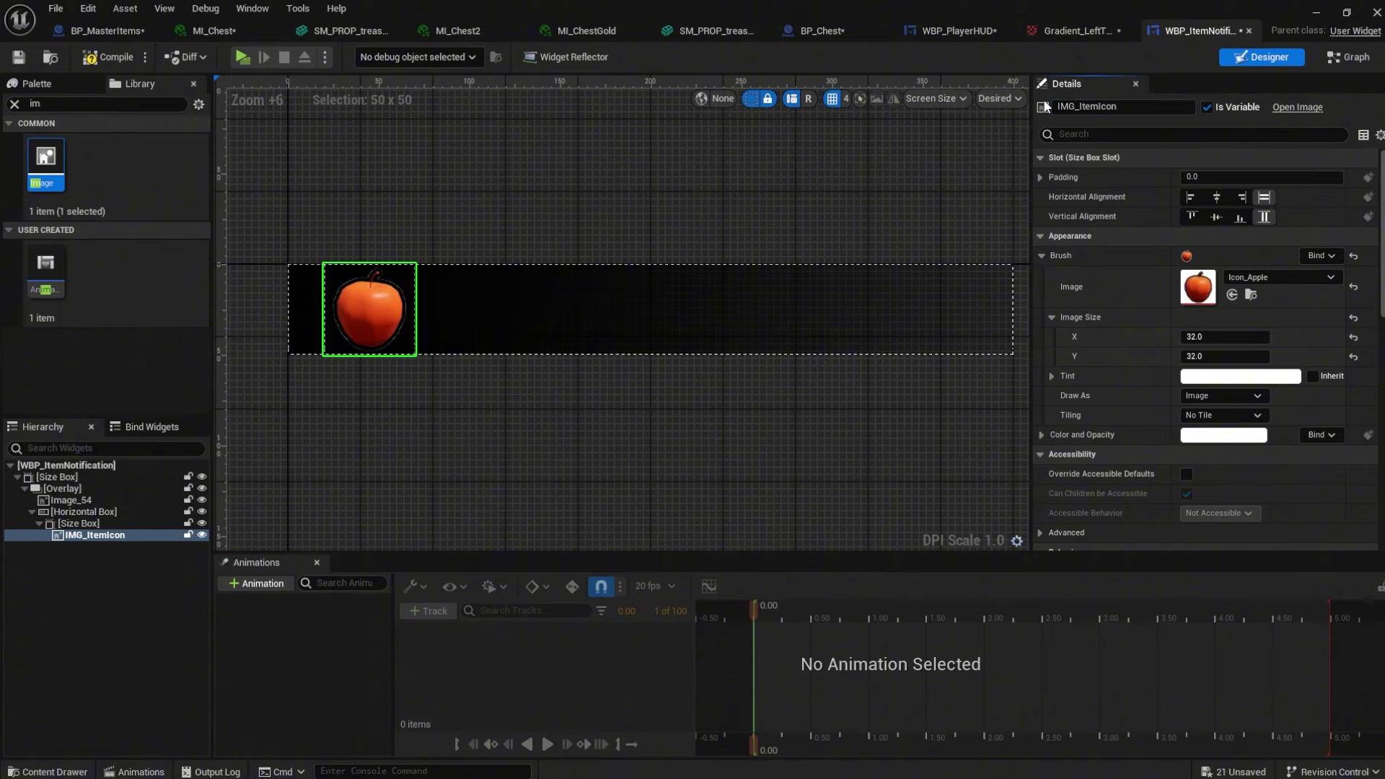
key(BackSpace)
key(BackSpace)
Add a Text Block after the icon, centred vertically with 15 left padding, as variable TXT_ItemName
text(tex)
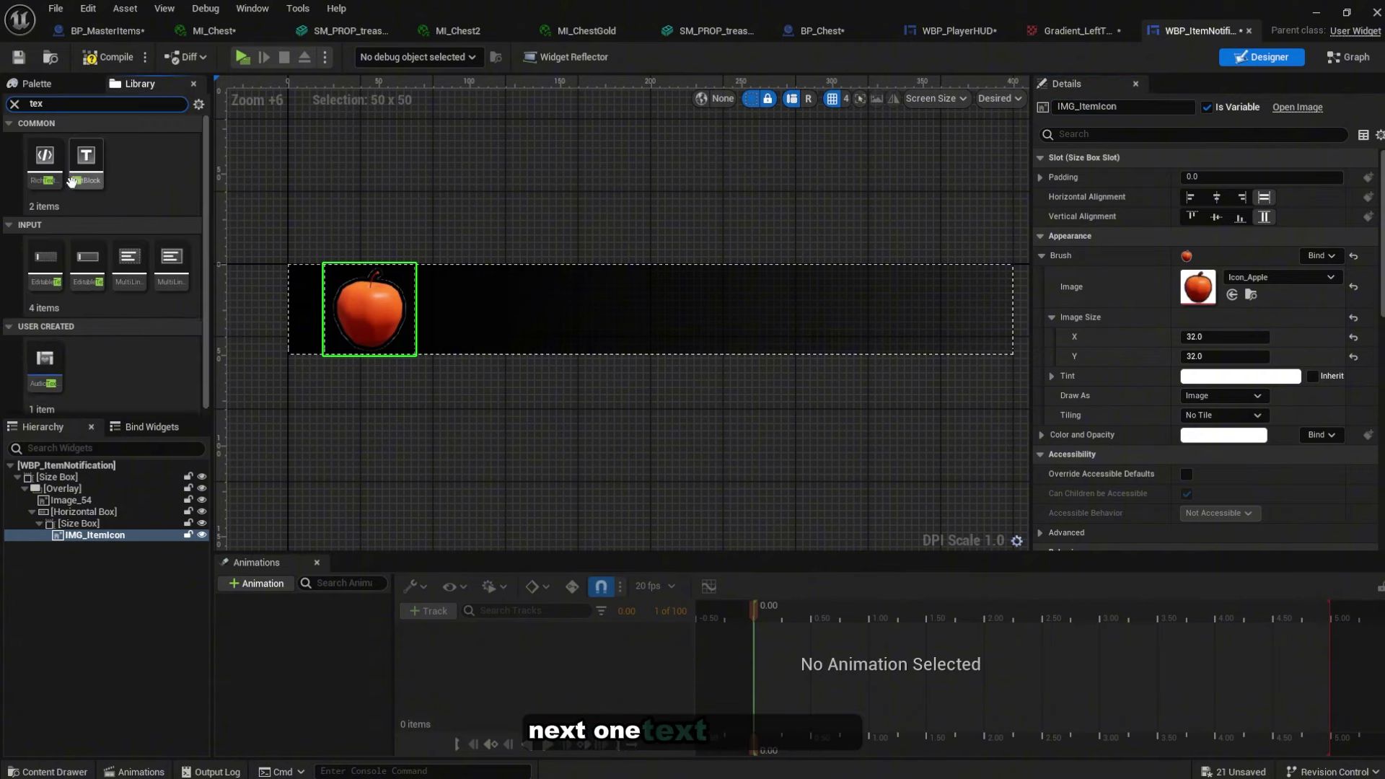
drag(86, 160, 592, 323)
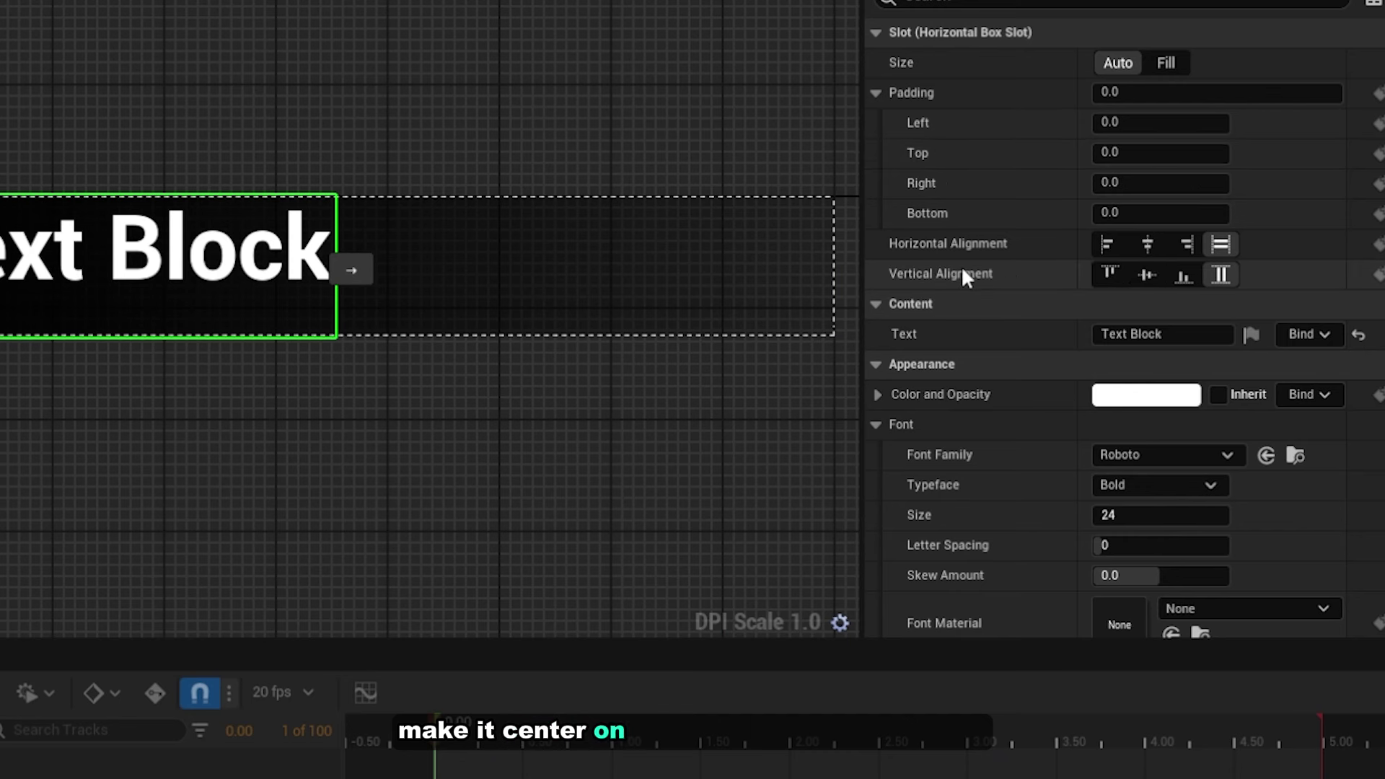
click(1149, 275)
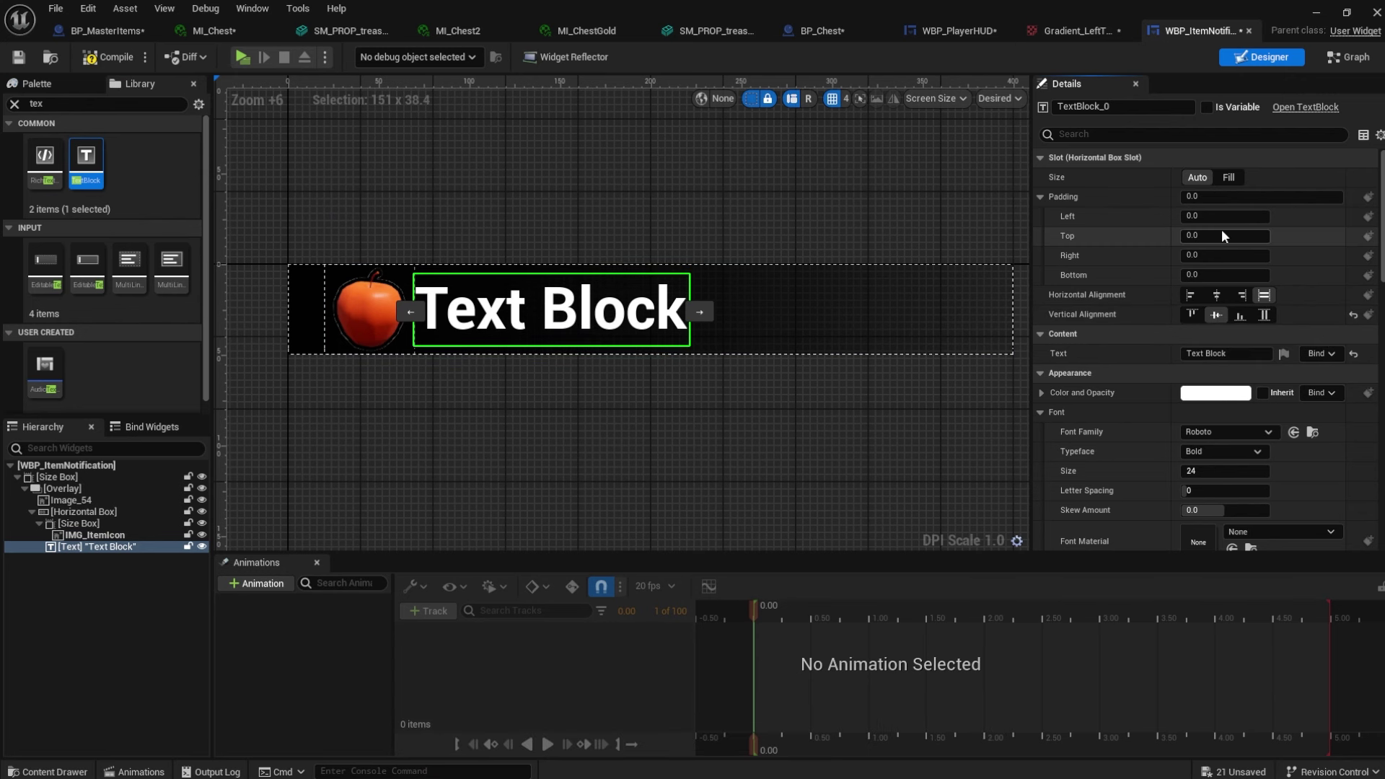
click(1213, 217)
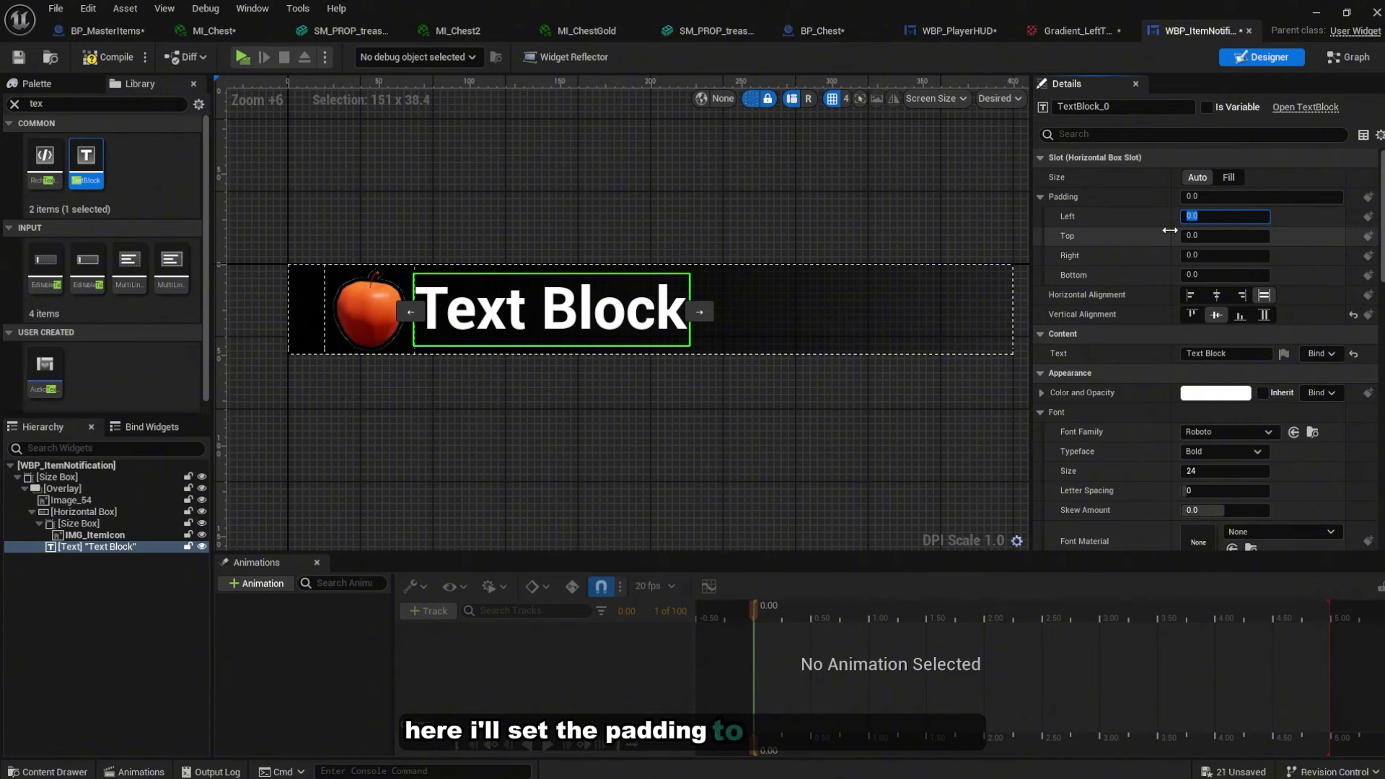
text(15)
key(Return)
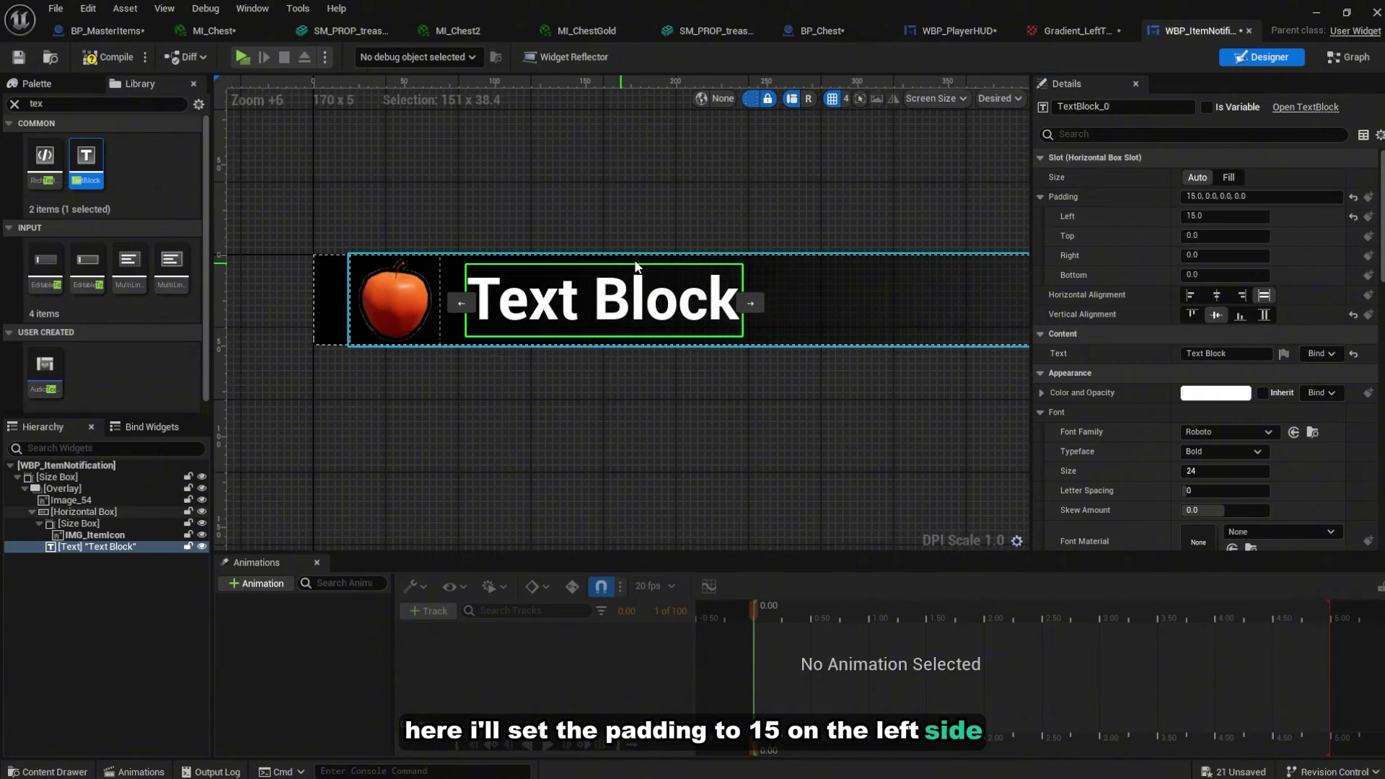
click(1214, 108)
click(1097, 106)
text(TXT)
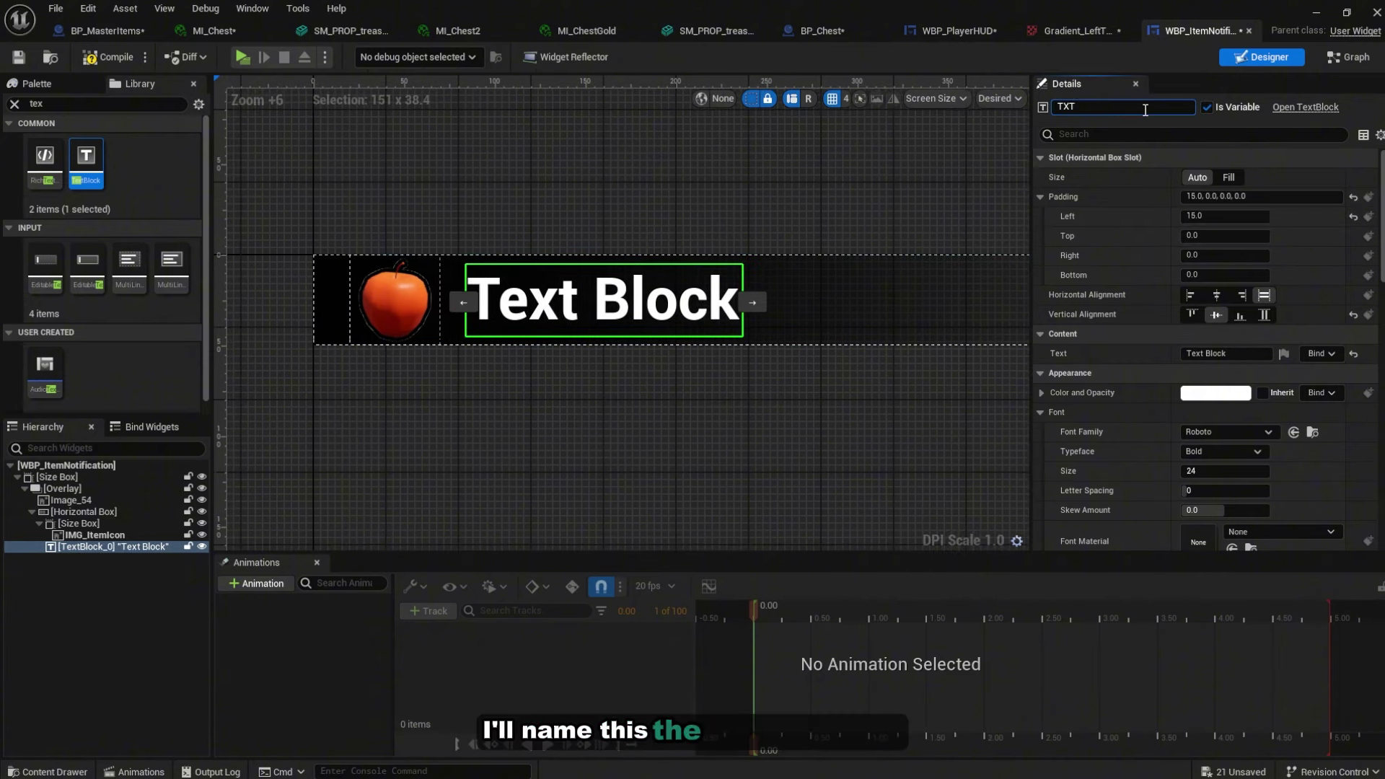
text(_ItemName)
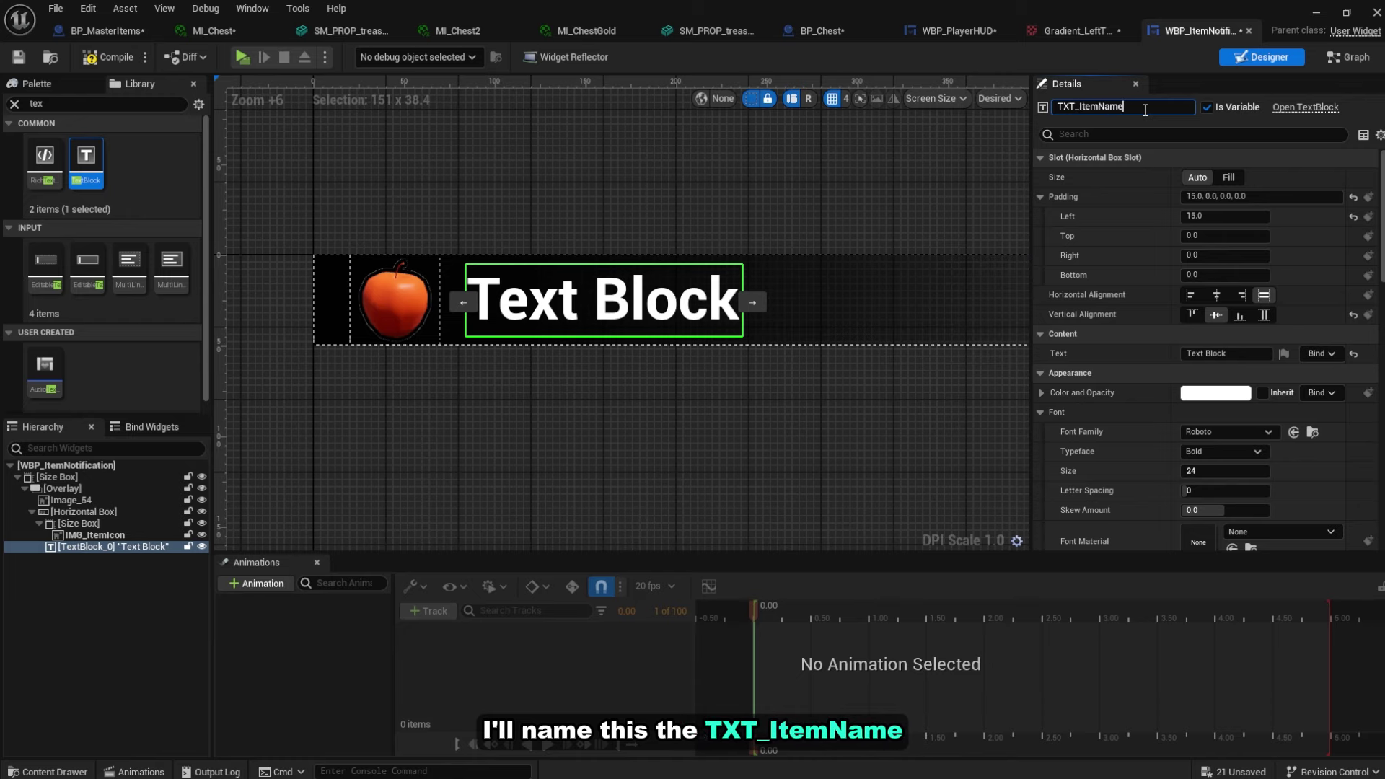
key(Return)
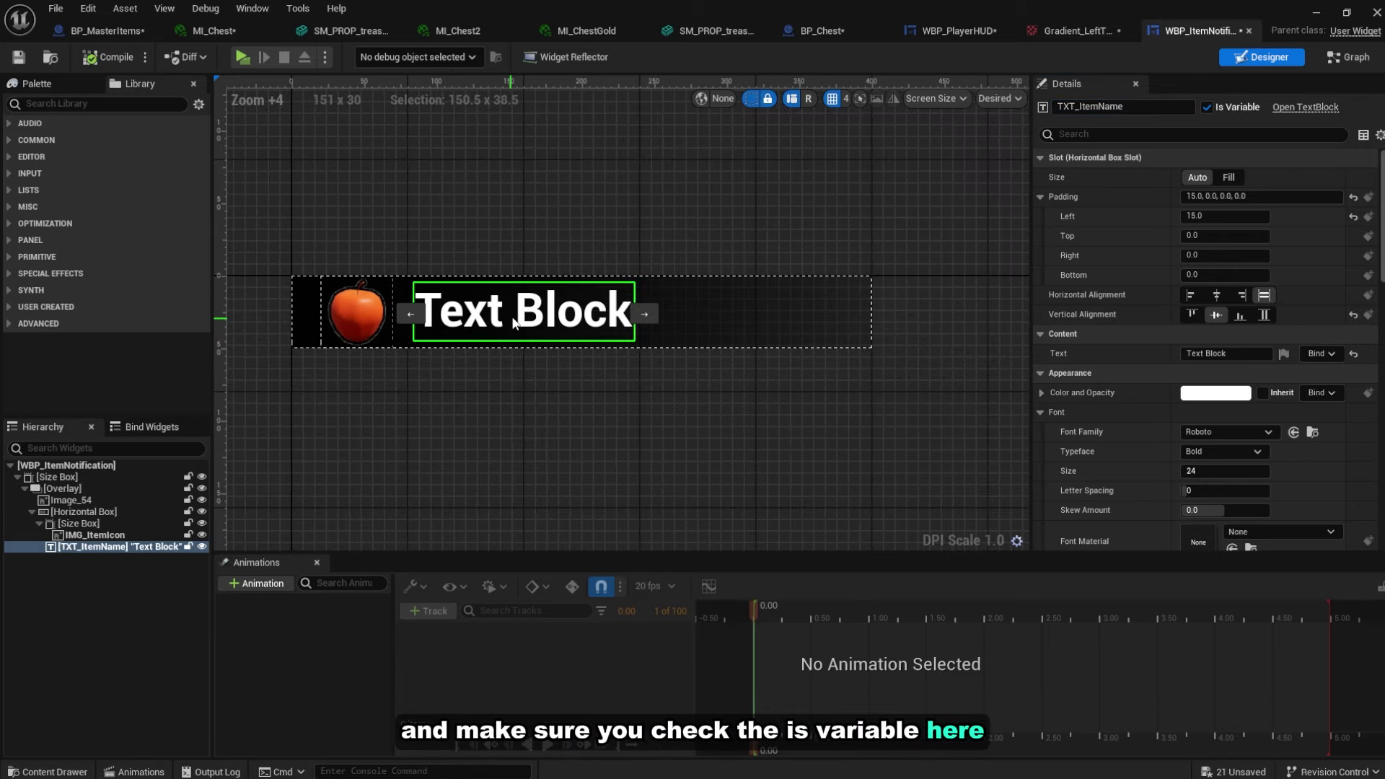
Paste a copy of TXT_ItemName into the Overlay, aligned and justified right, with zero left padding
click(111, 516)
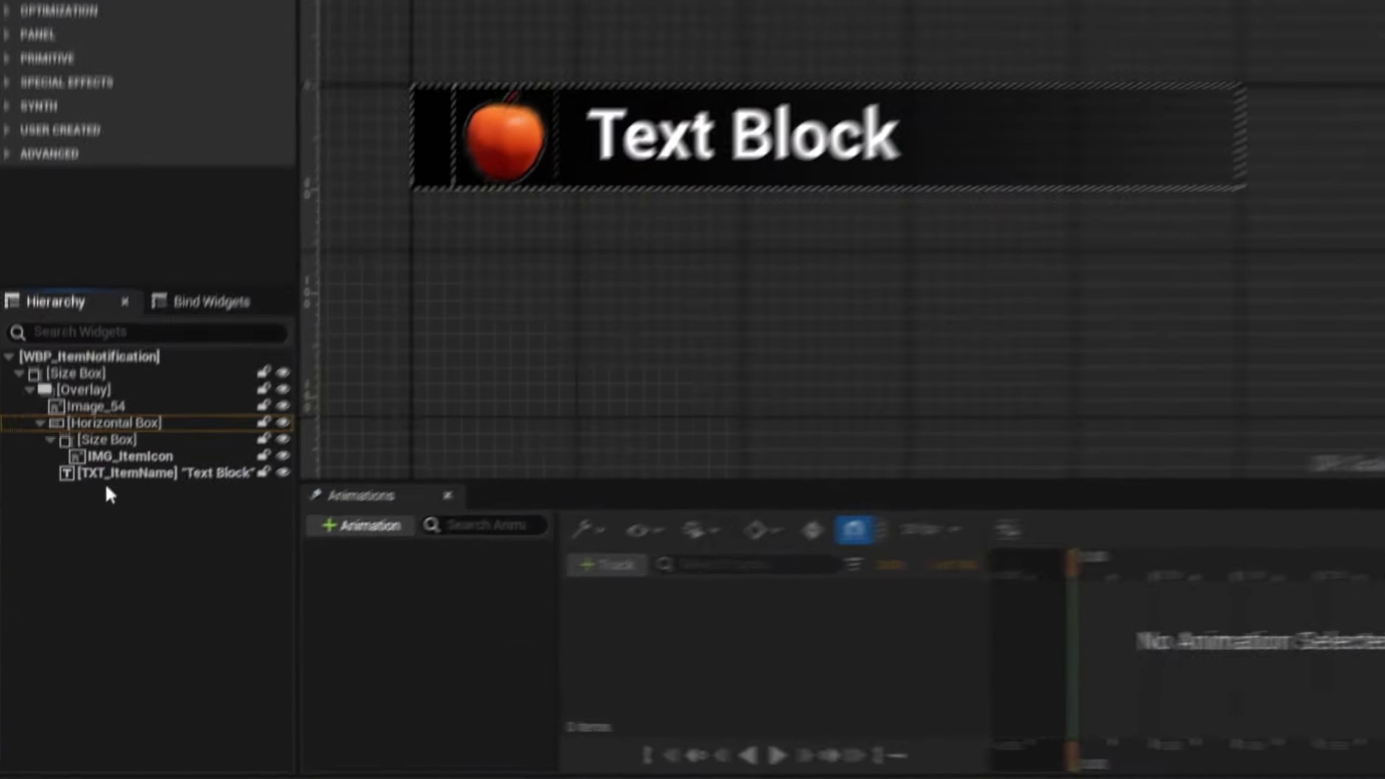
click(85, 546)
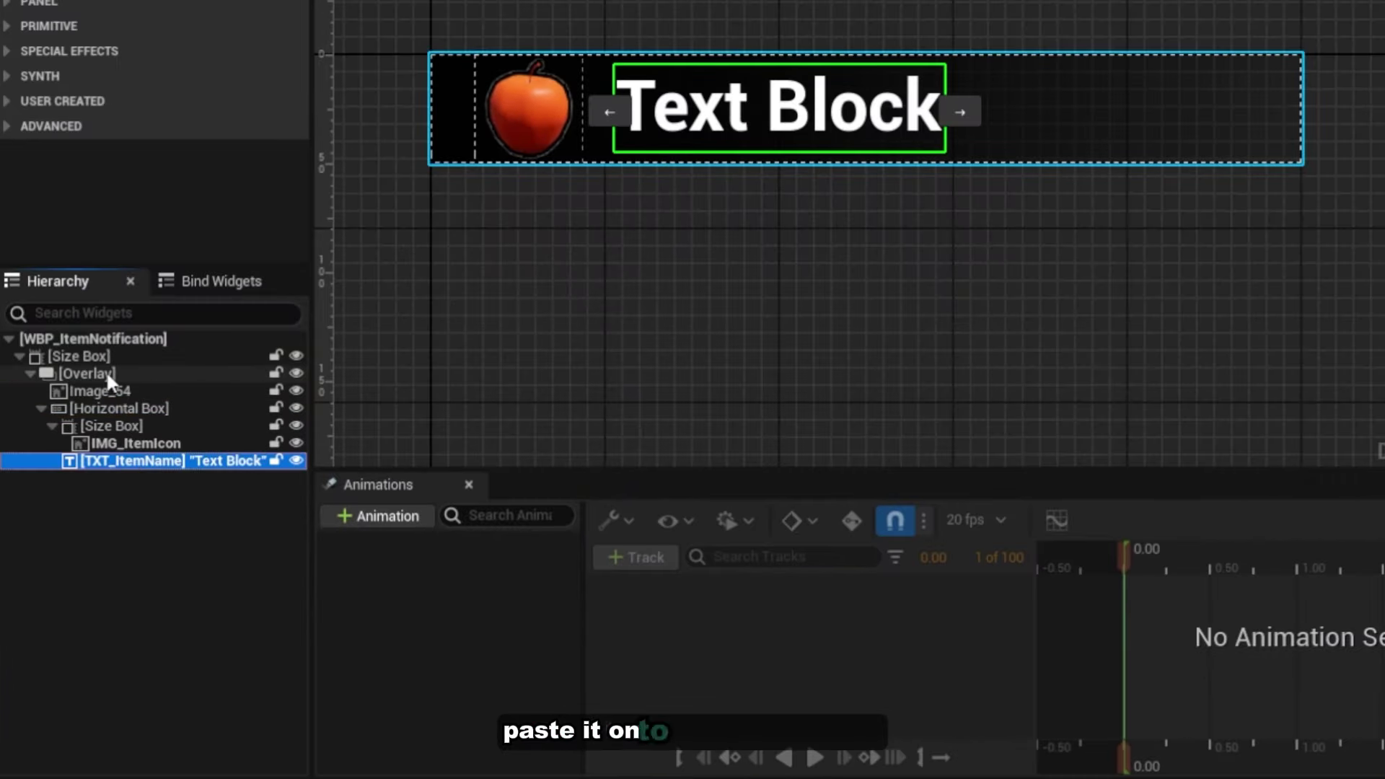
click(76, 489)
key(ctrl+v)
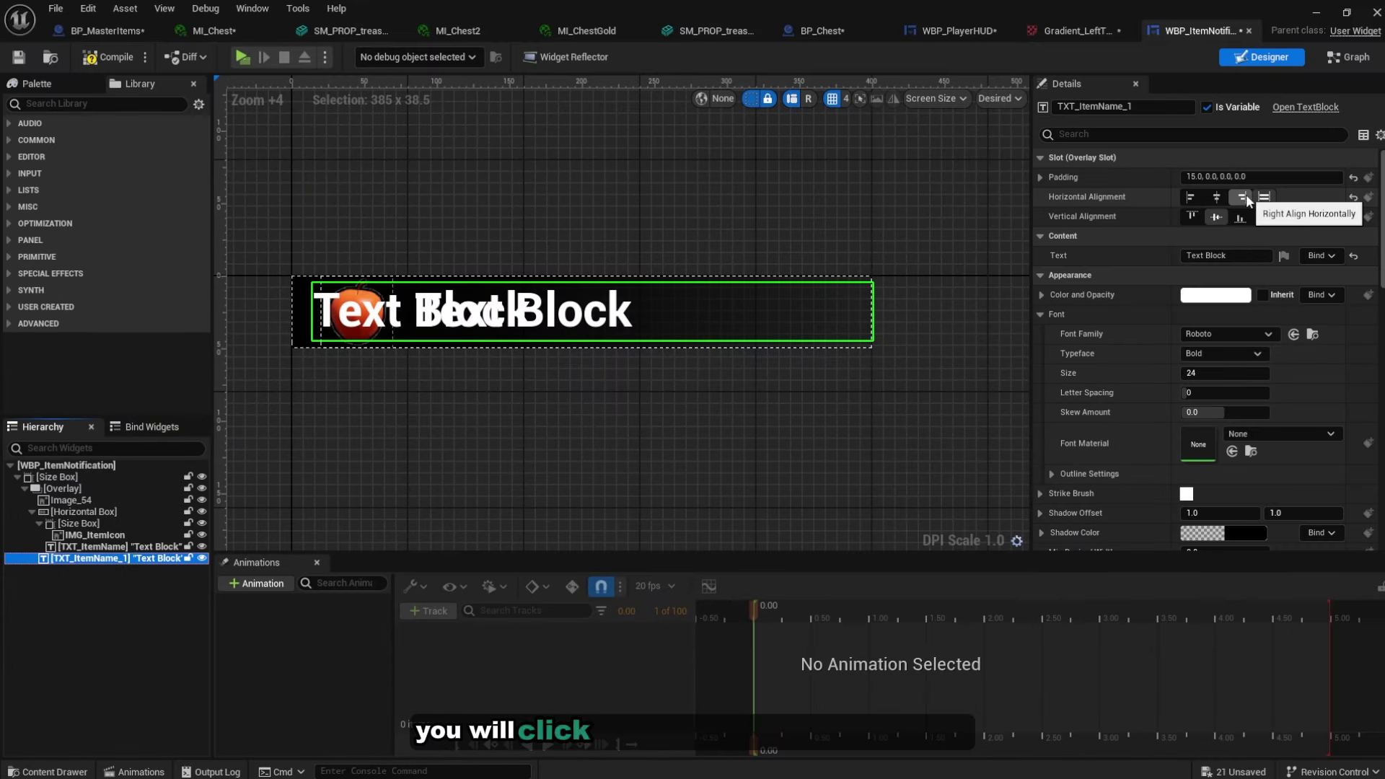
click(1246, 193)
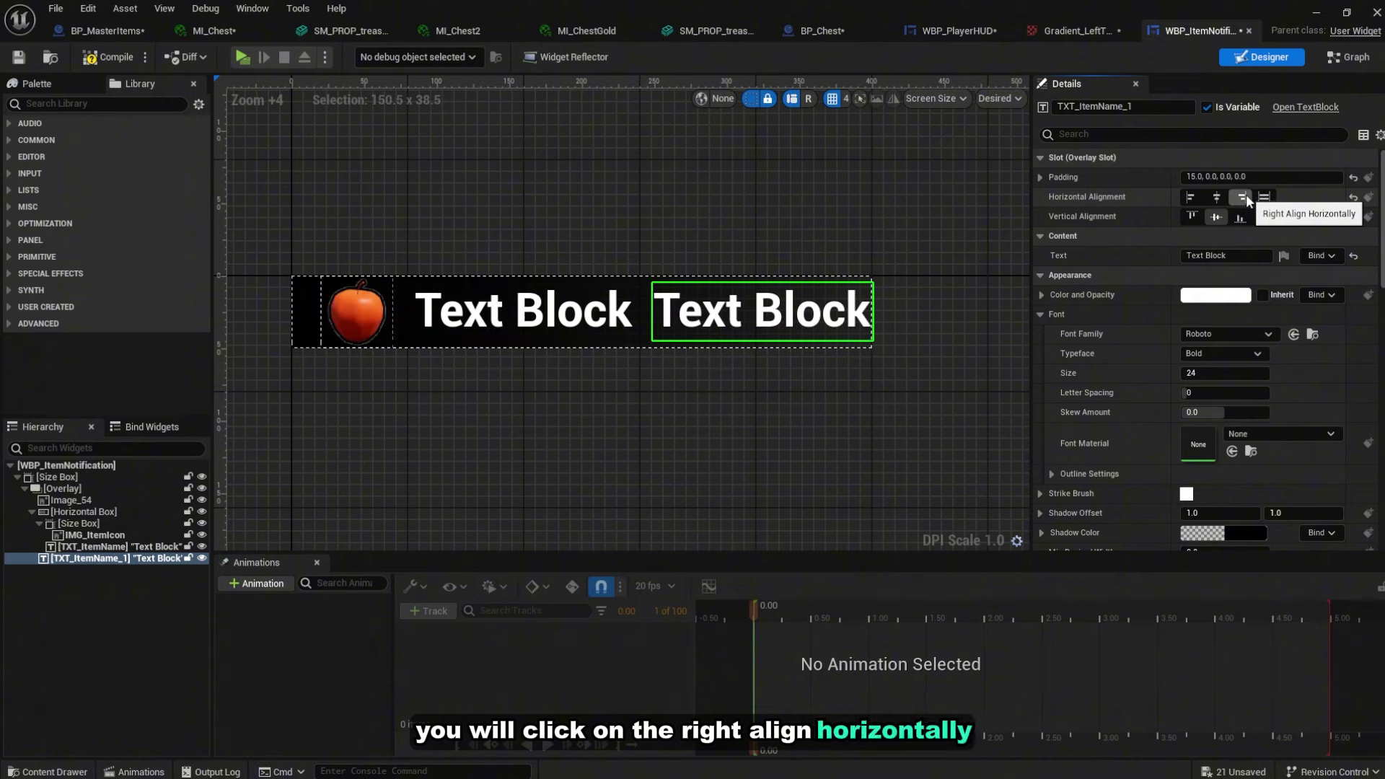
click(1041, 177)
click(1225, 196)
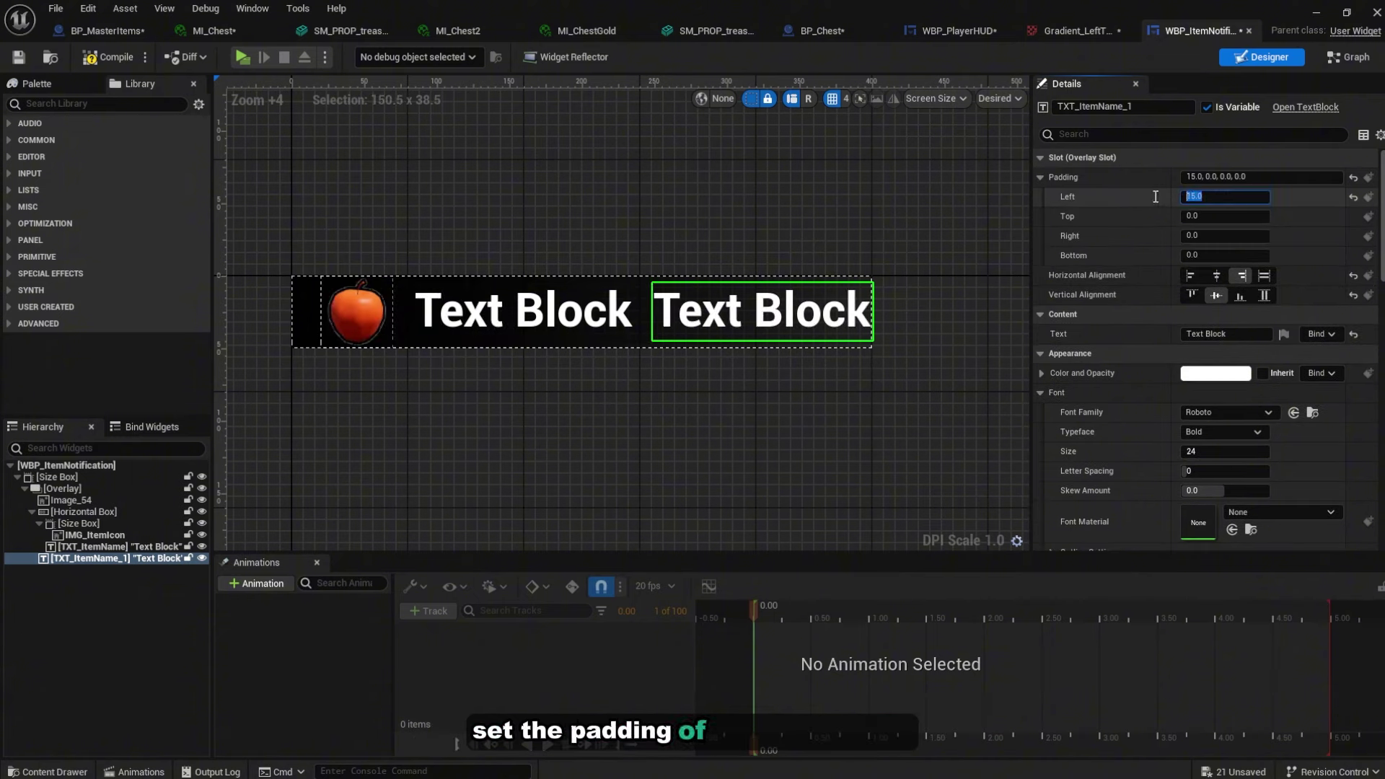
text(0)
key(Return)
scroll(1280, 405, down, 4)
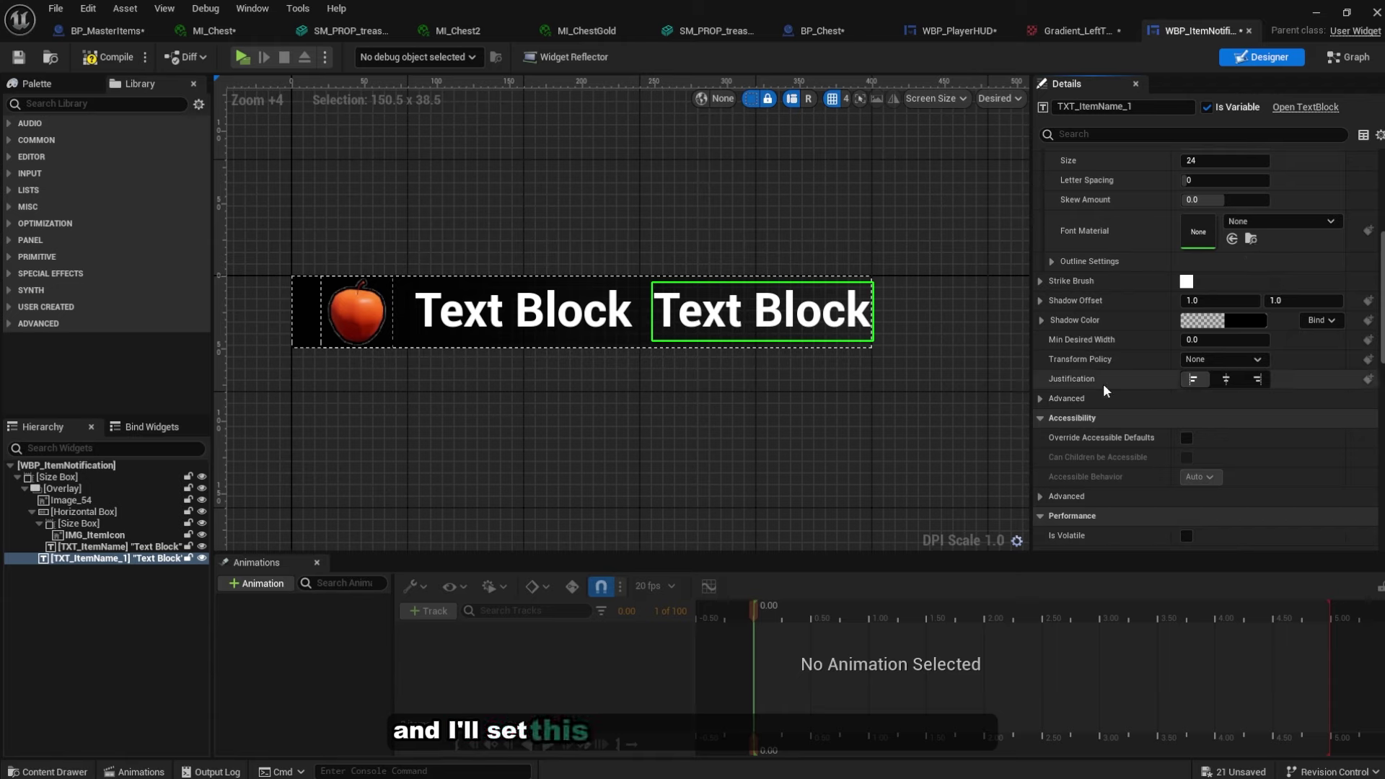
click(1256, 381)
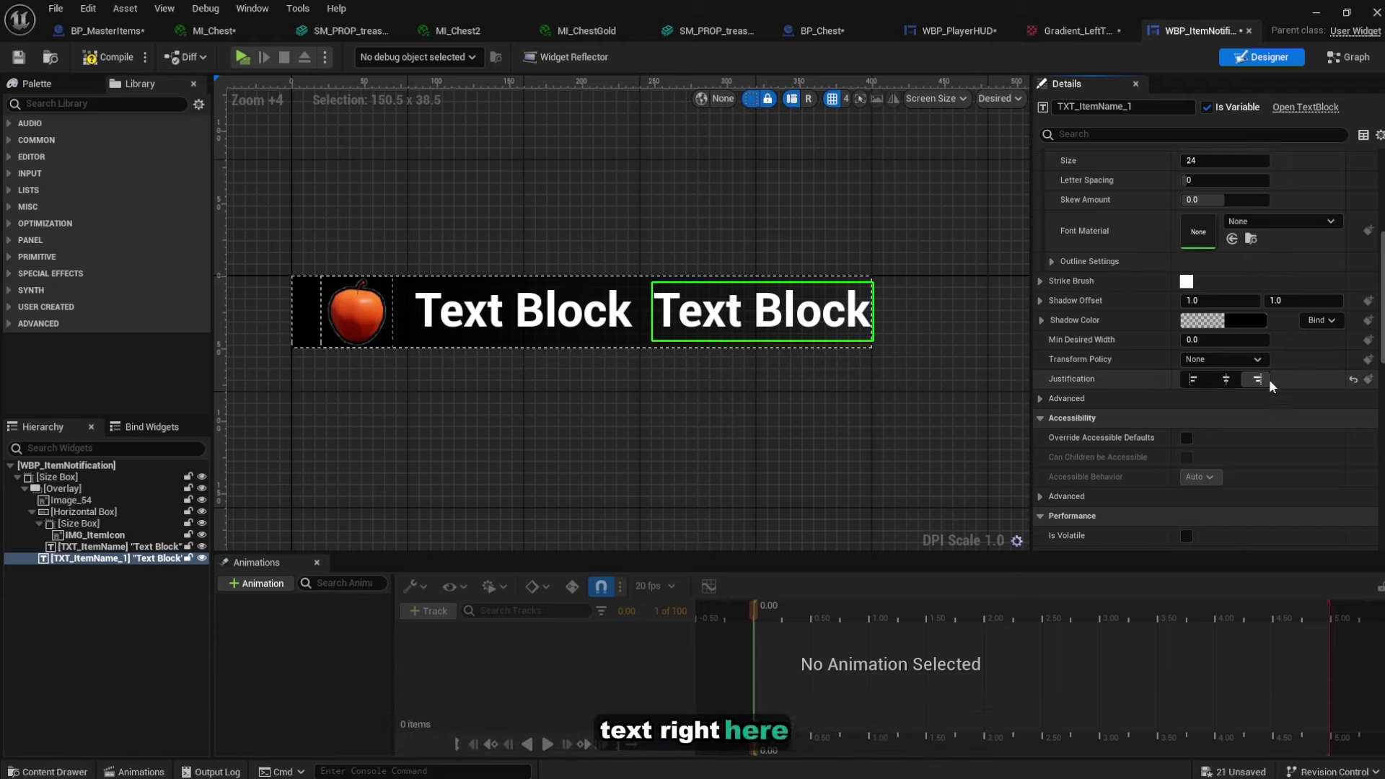
scroll(1205, 451, up, 4)
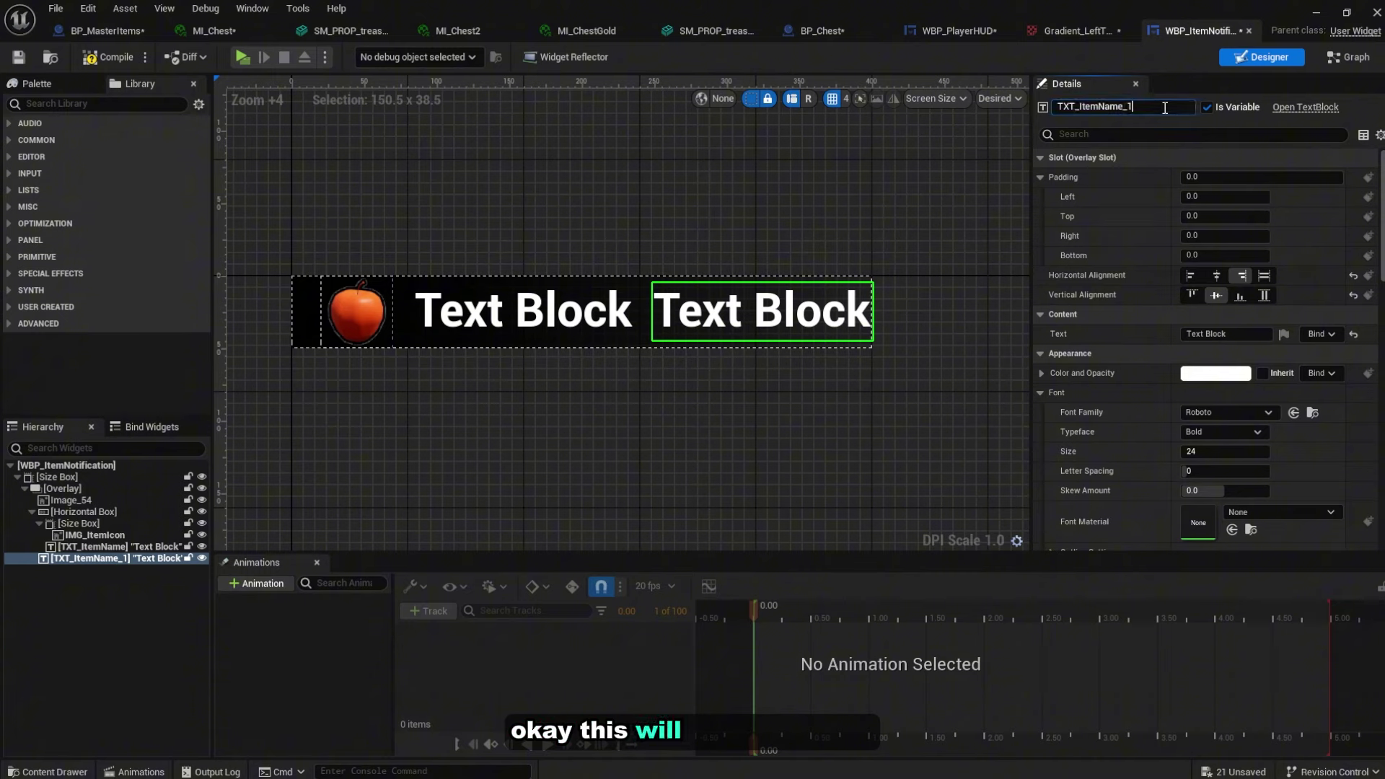
Rename the copy to TXT_ItemAmount, set its text to 99 and its right padding to 25
drag(1083, 112, 1108, 112)
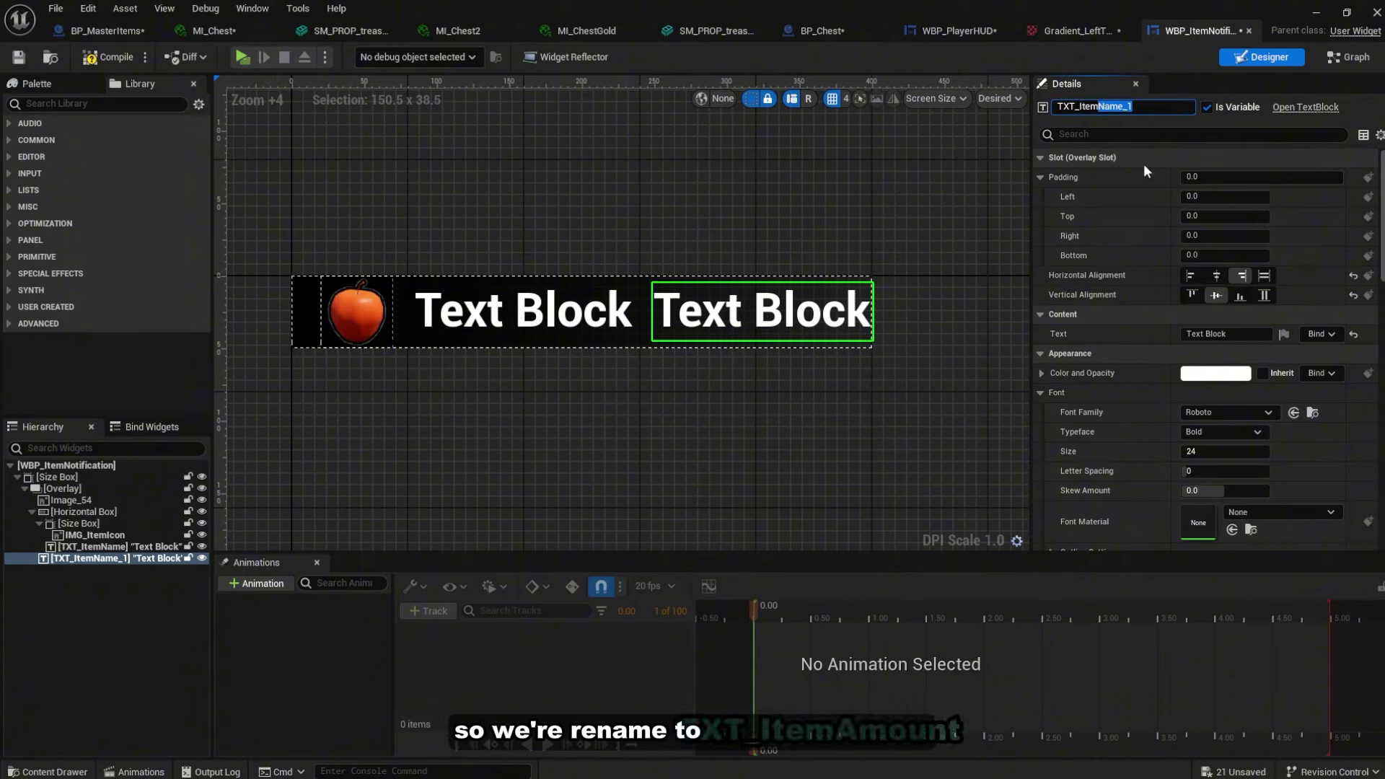
text(Amount)
key(Return)
click(1224, 334)
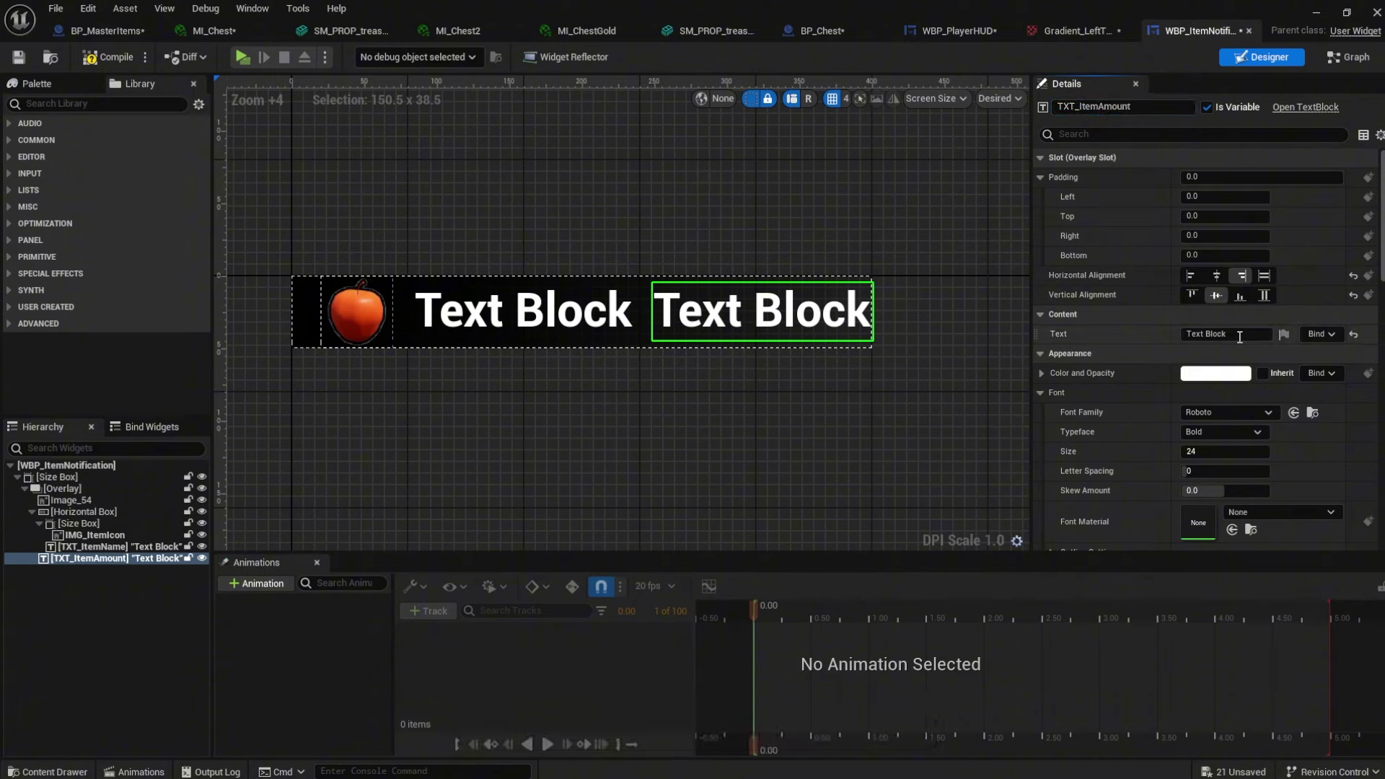
text(99)
key(Return)
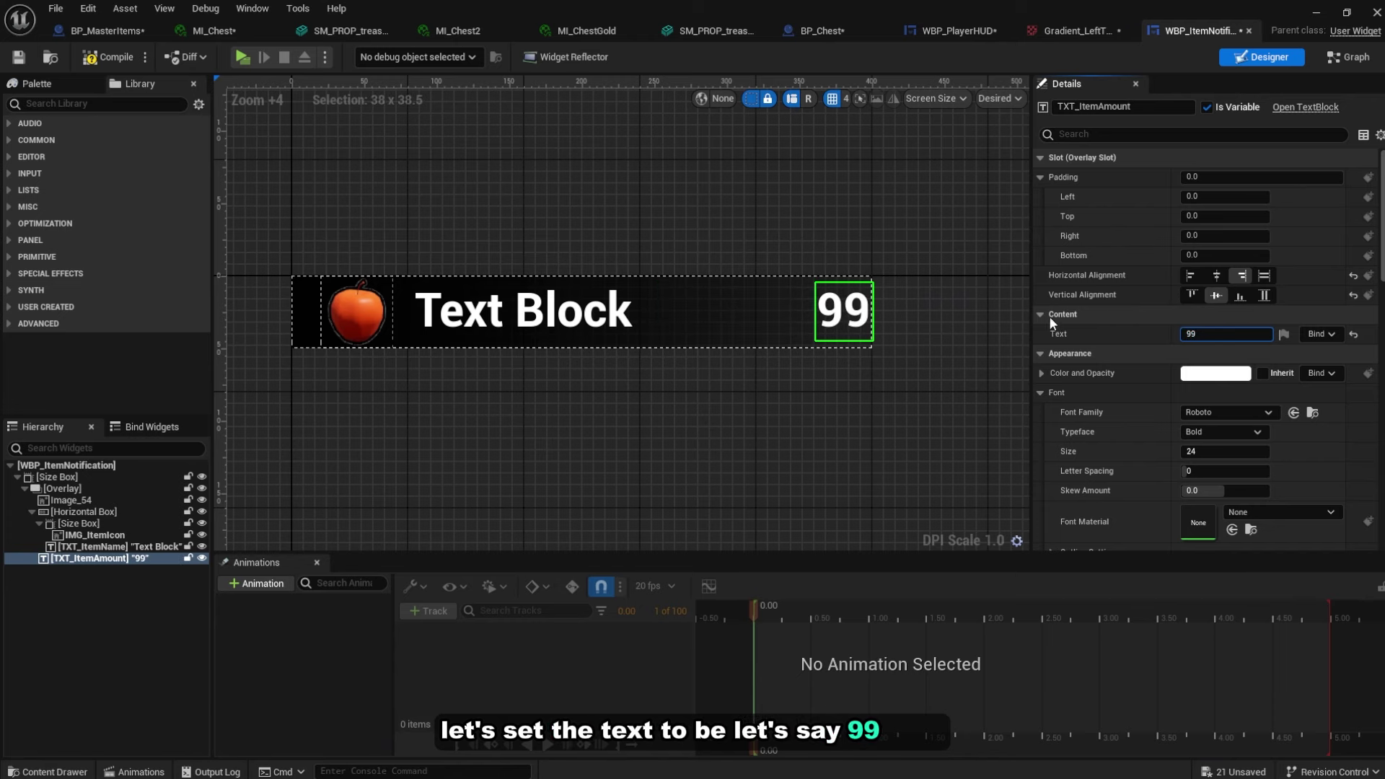
scroll(967, 354, up, 6)
click(1202, 236)
text(25)
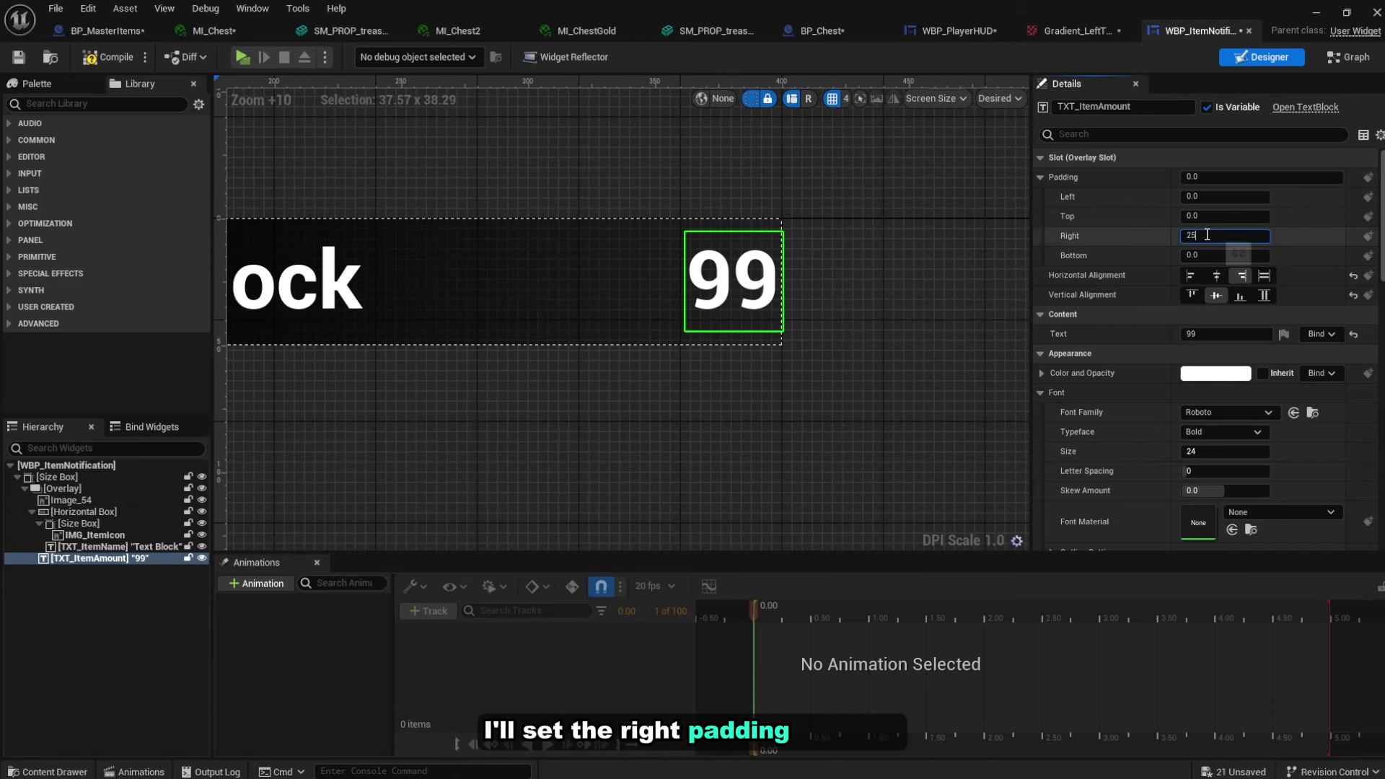
key(Return)
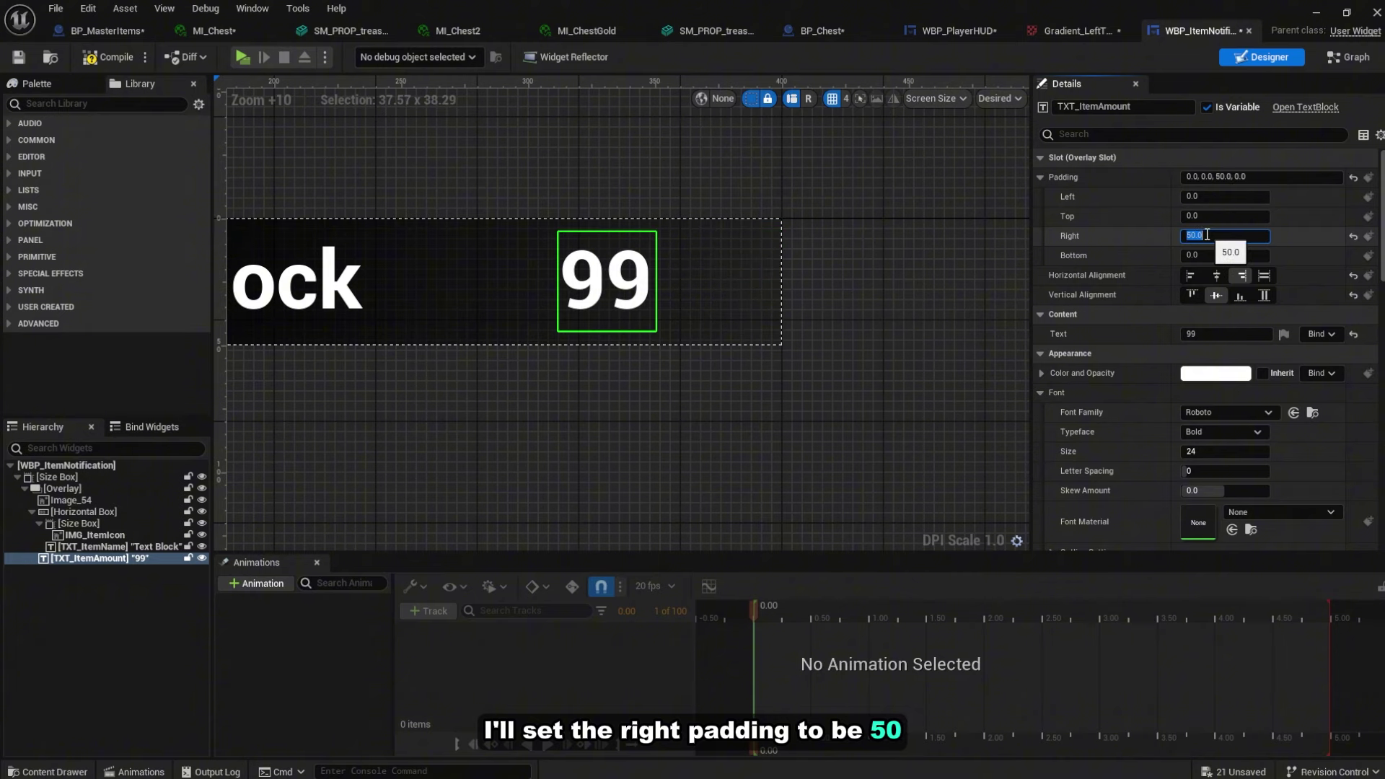
text(25)
key(Return)
scroll(753, 307, down, 5)
scroll(715, 379, down, 1)
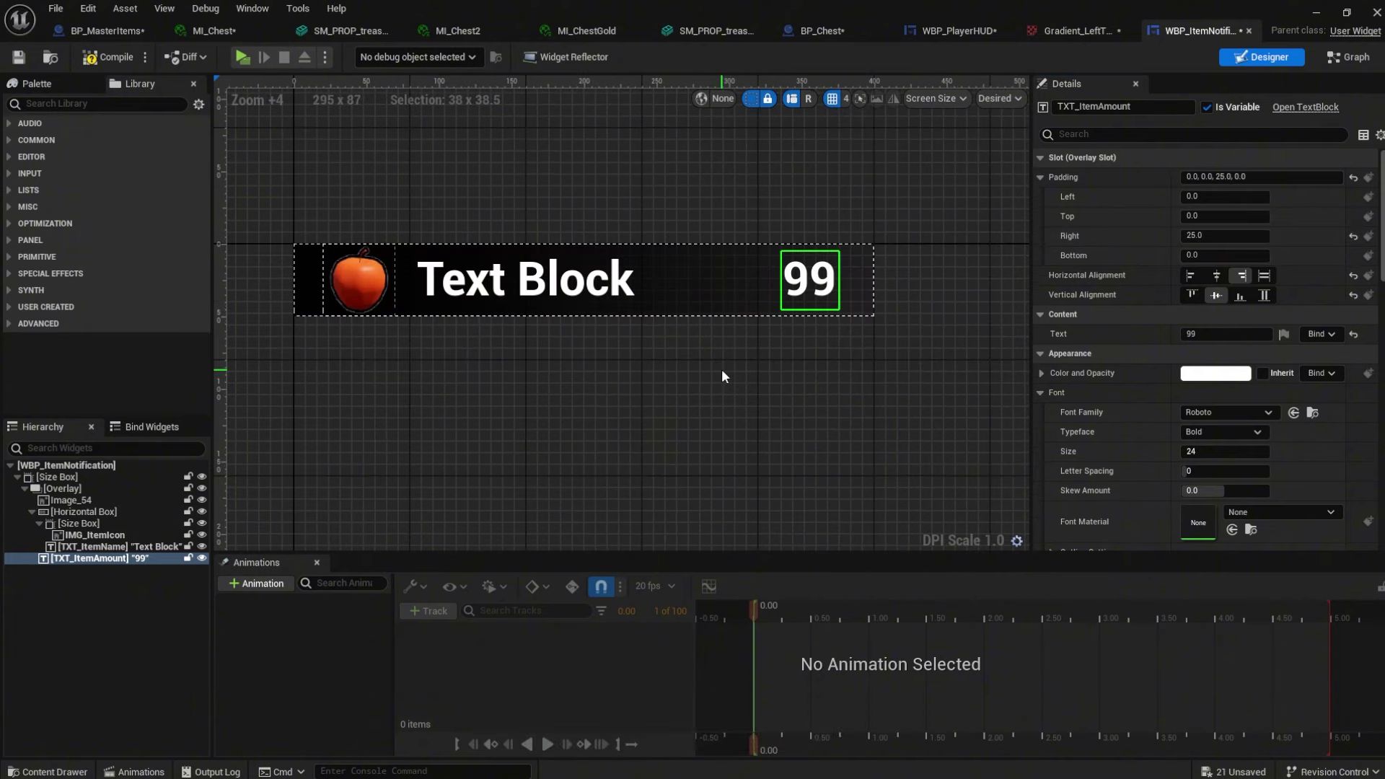
scroll(723, 366, down, 2)
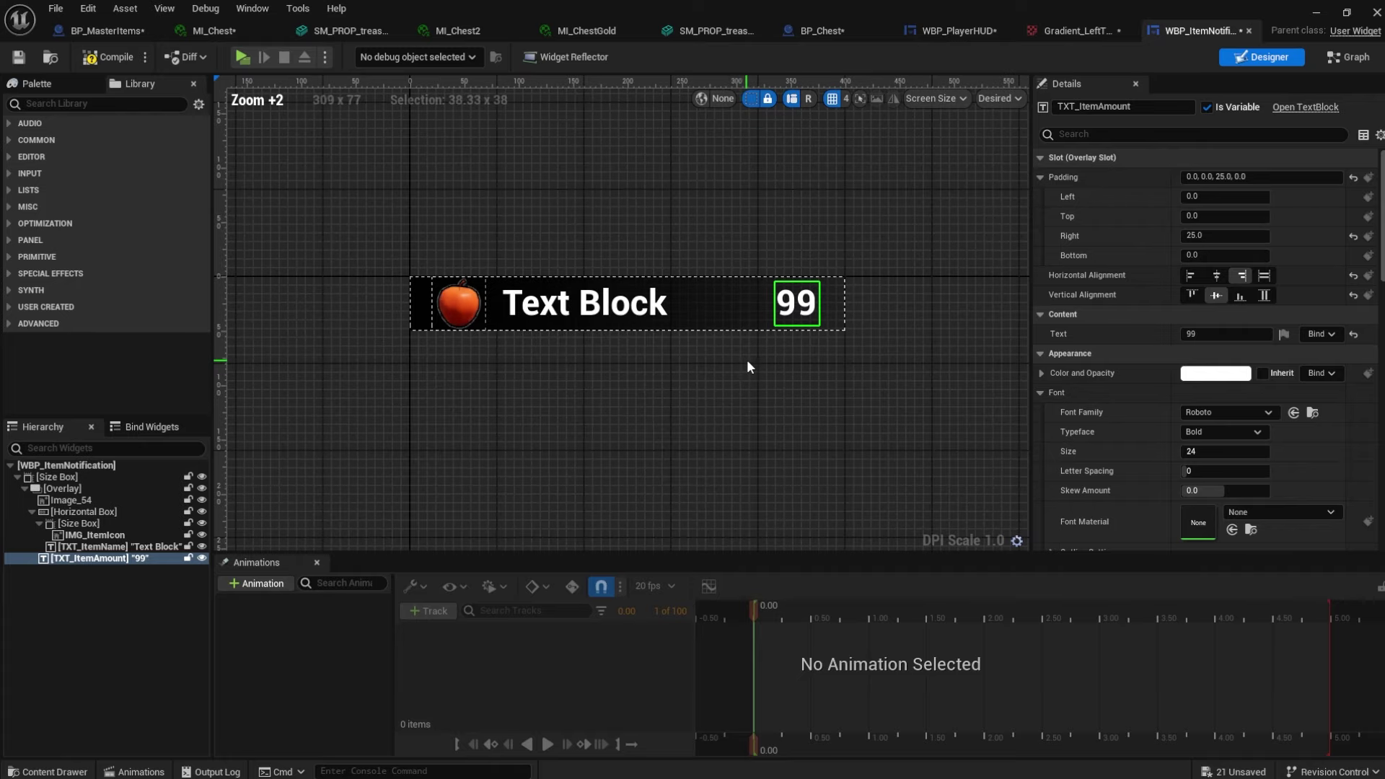
Compile, then create an Initialize Widget function in the graph and give it three inputs
click(94, 58)
click(1347, 57)
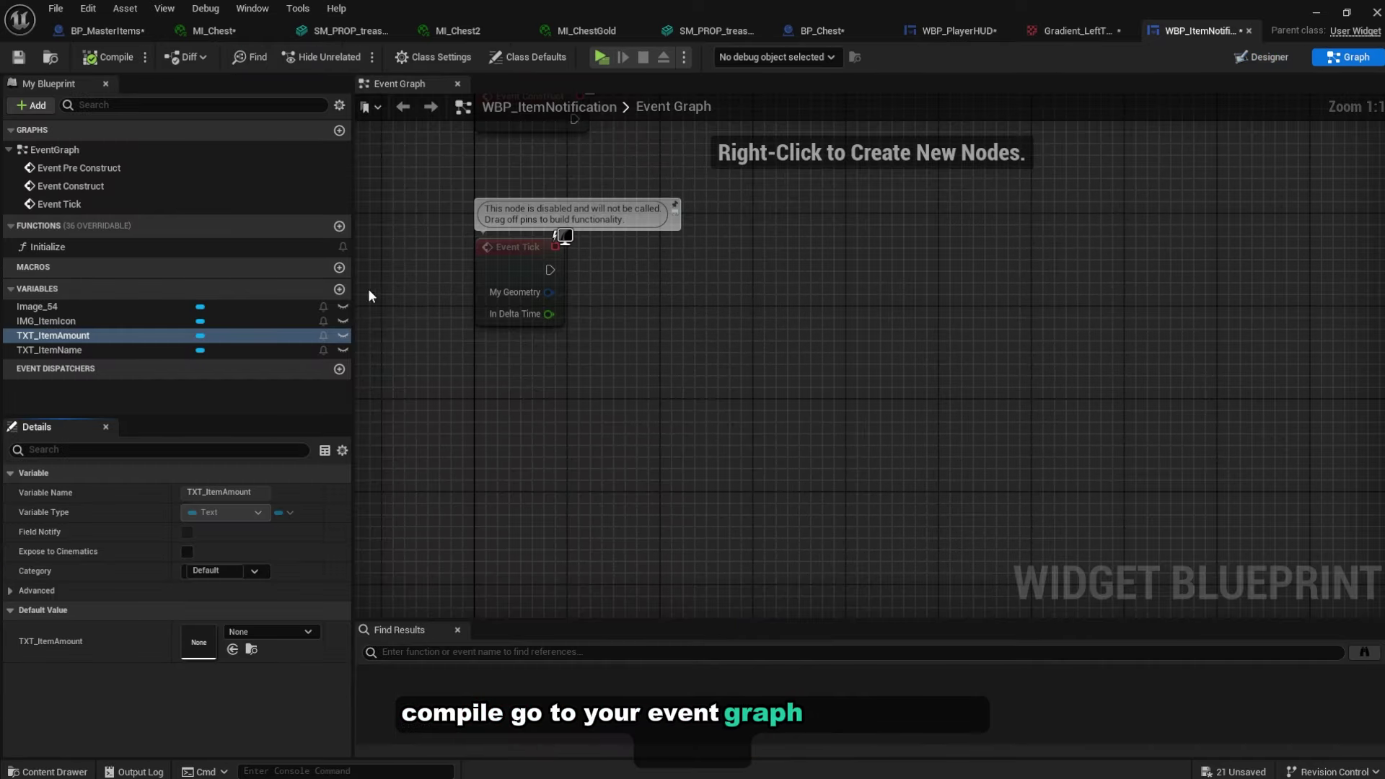
click(339, 226)
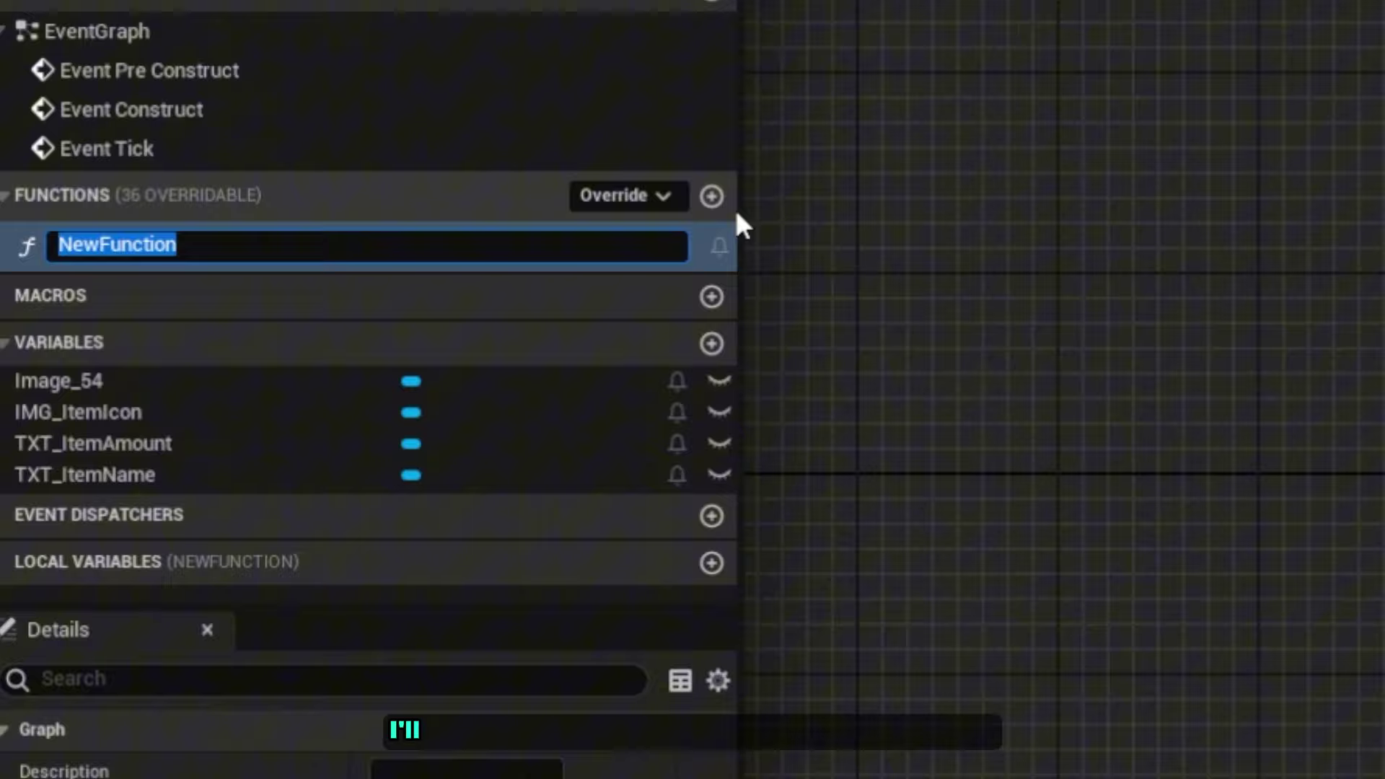
text(In)
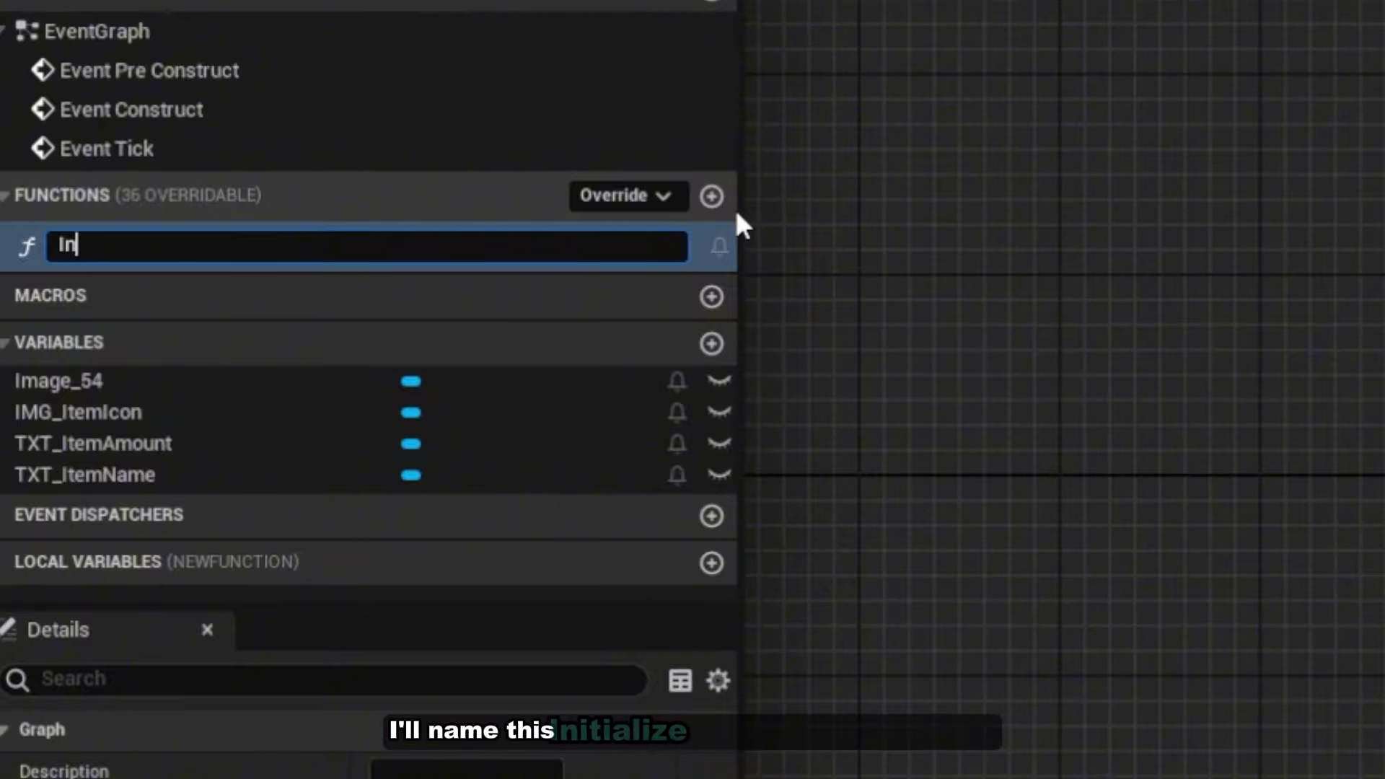
text(itialize Widget)
key(Return)
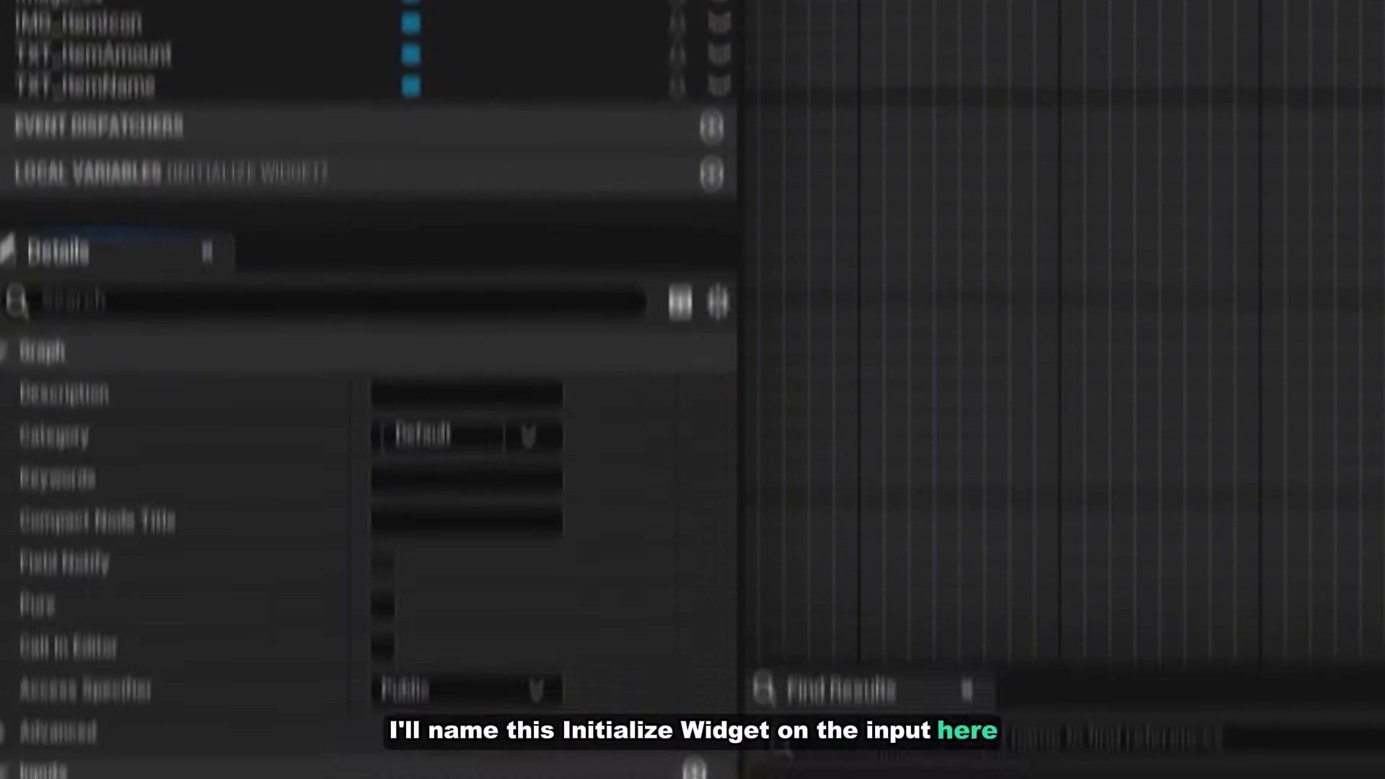
click(694, 770)
click(694, 769)
click(694, 769)
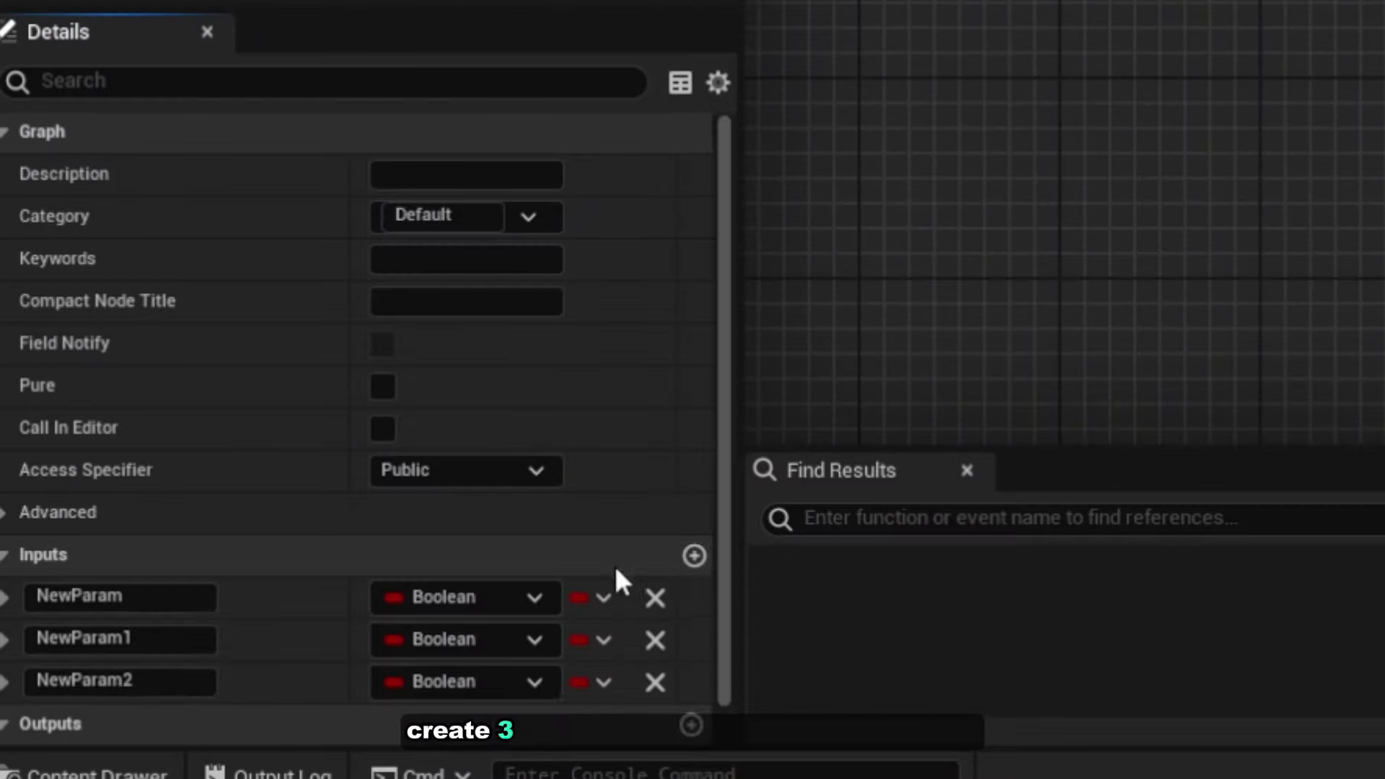
scroll(361, 669, down, 1)
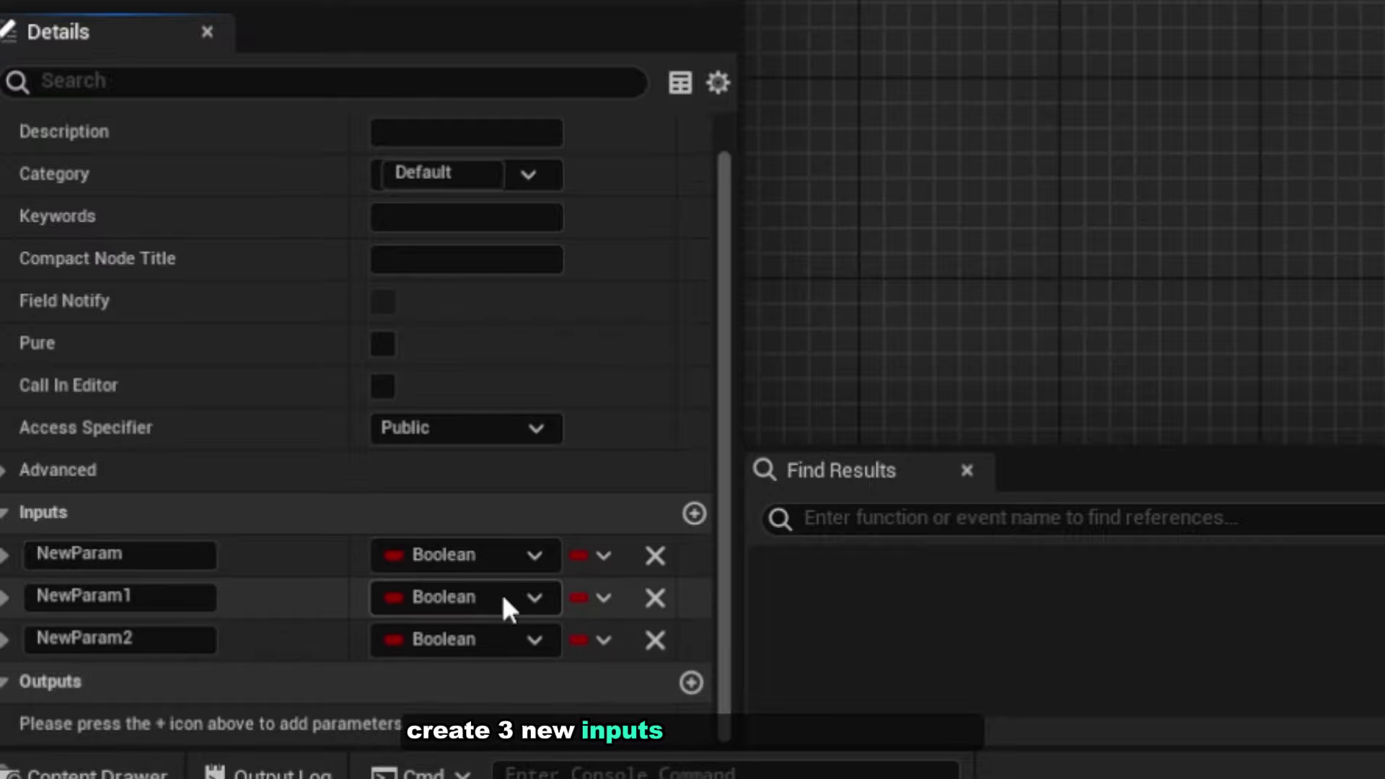
Make the first two inputs Item Name (Text) and Item Icon (Texture 2D)
click(500, 556)
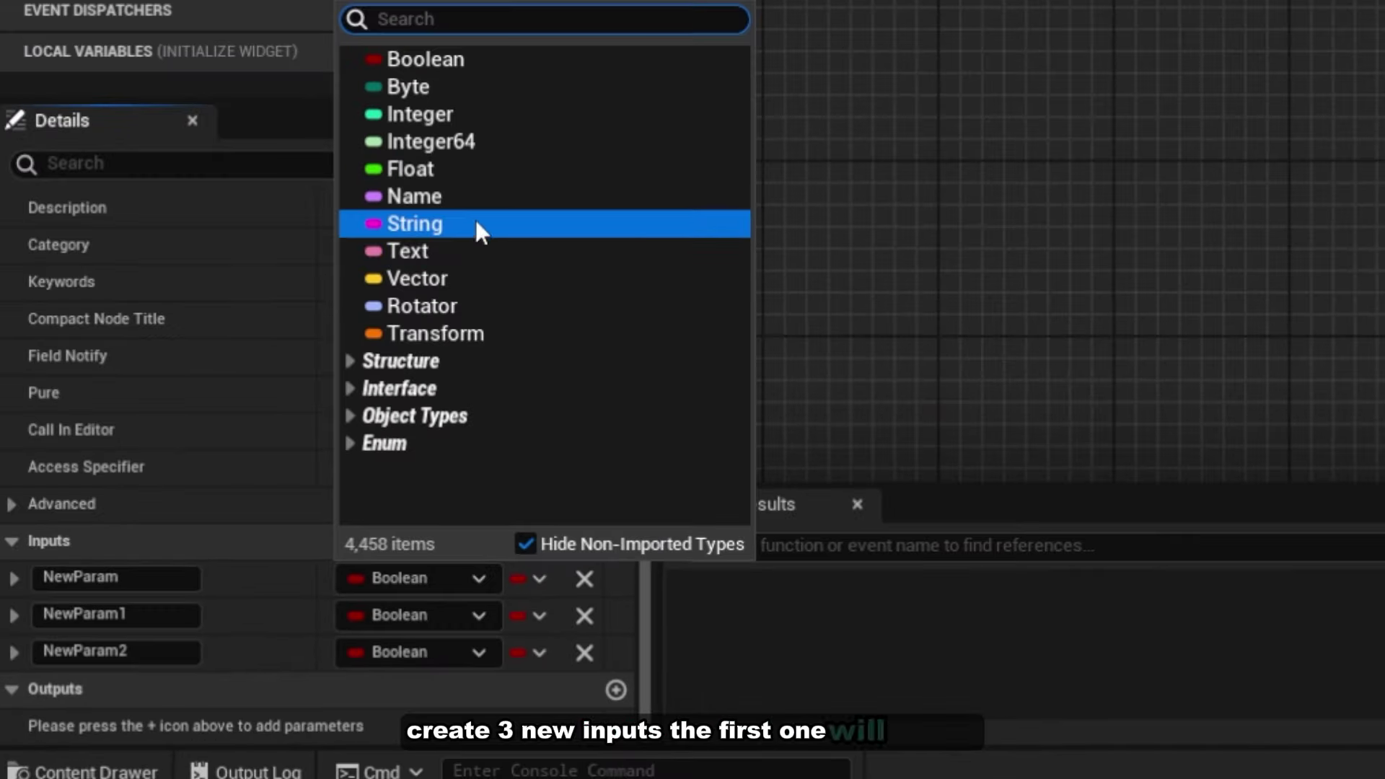
click(454, 252)
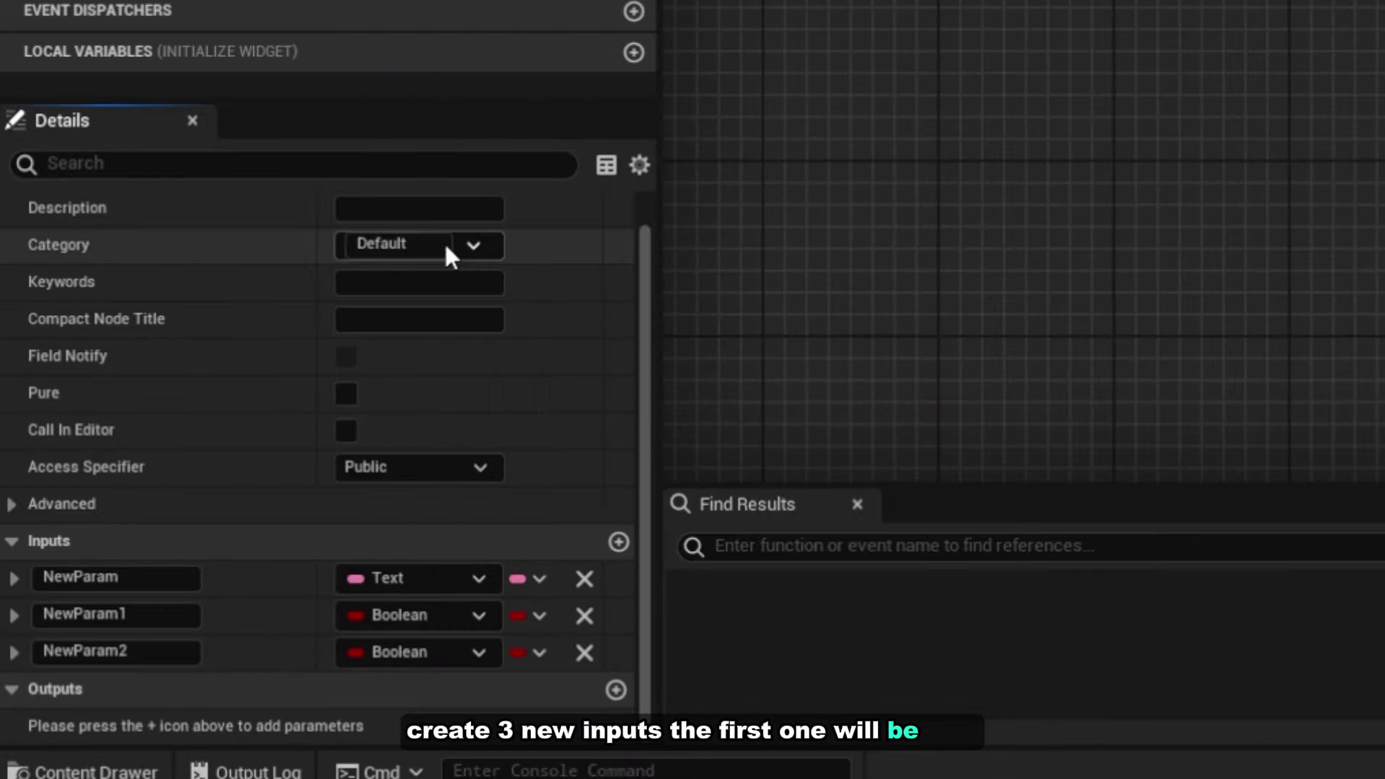
click(133, 578)
text(Item Nam)
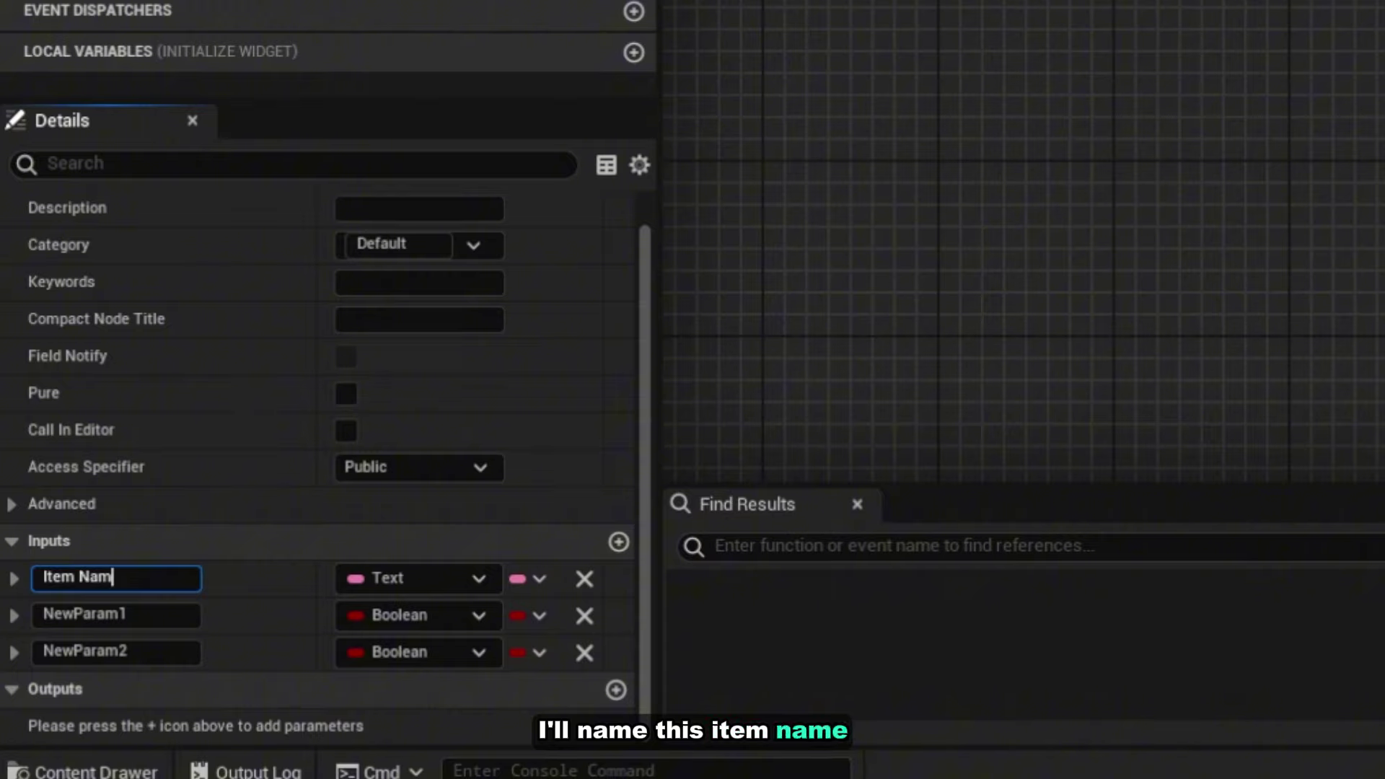
text(e)
key(Return)
click(433, 613)
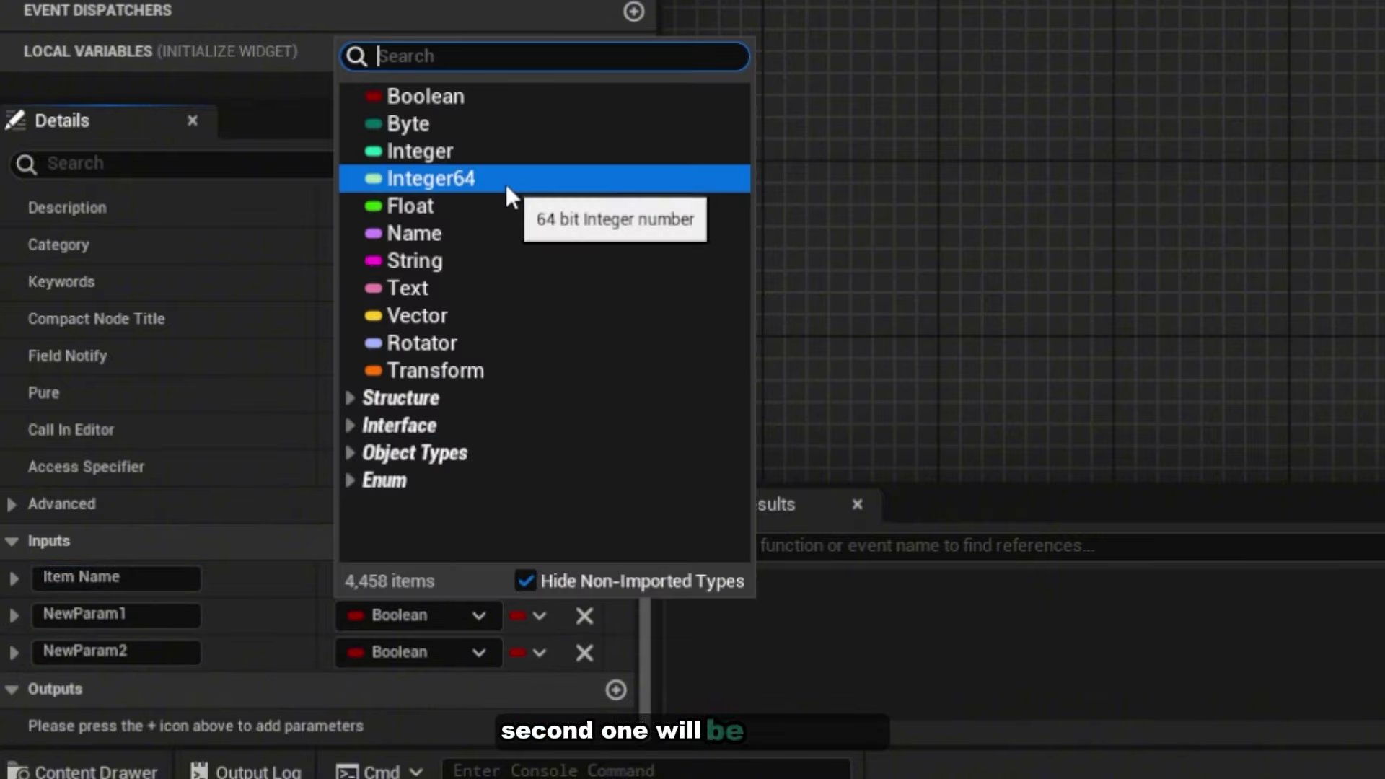
text(Texture )
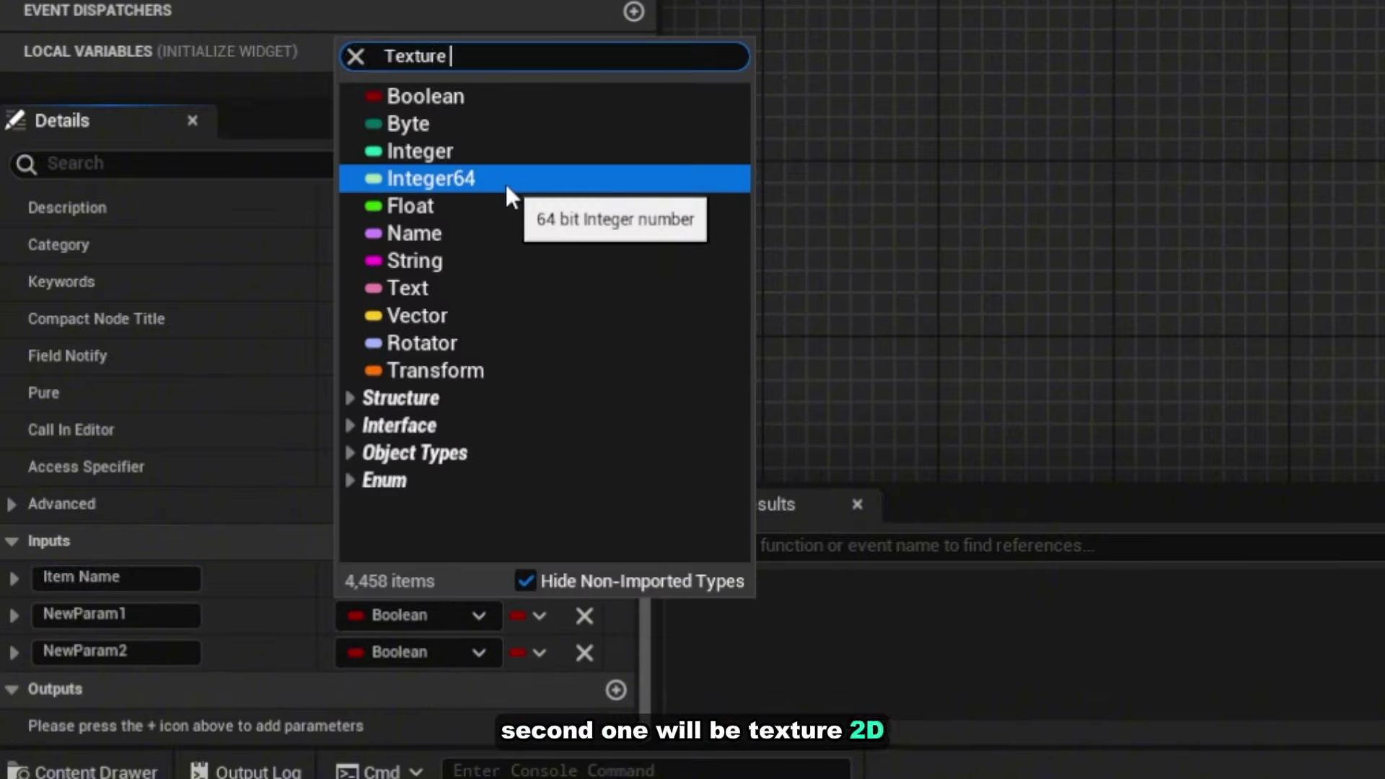
text(2d)
click(453, 371)
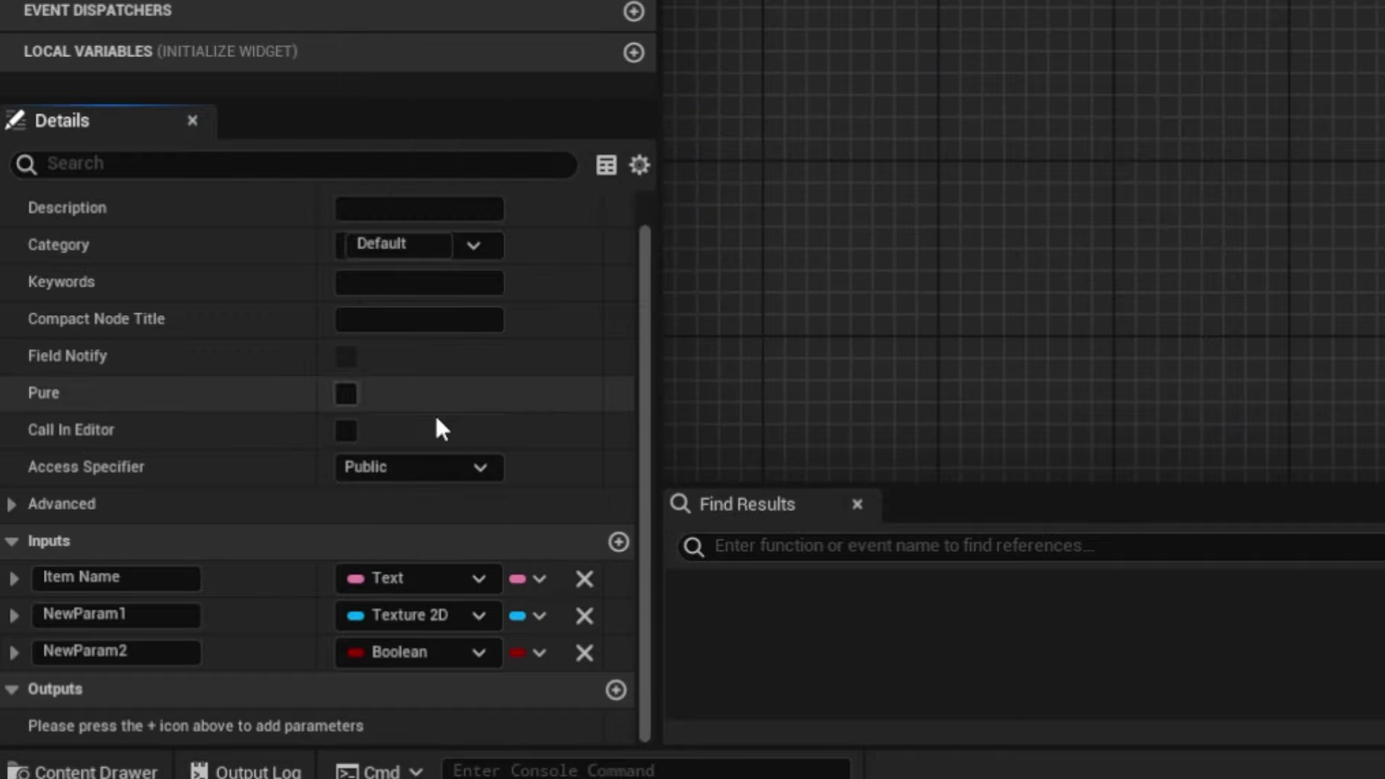
click(80, 615)
key(BackSpace)
text(It)
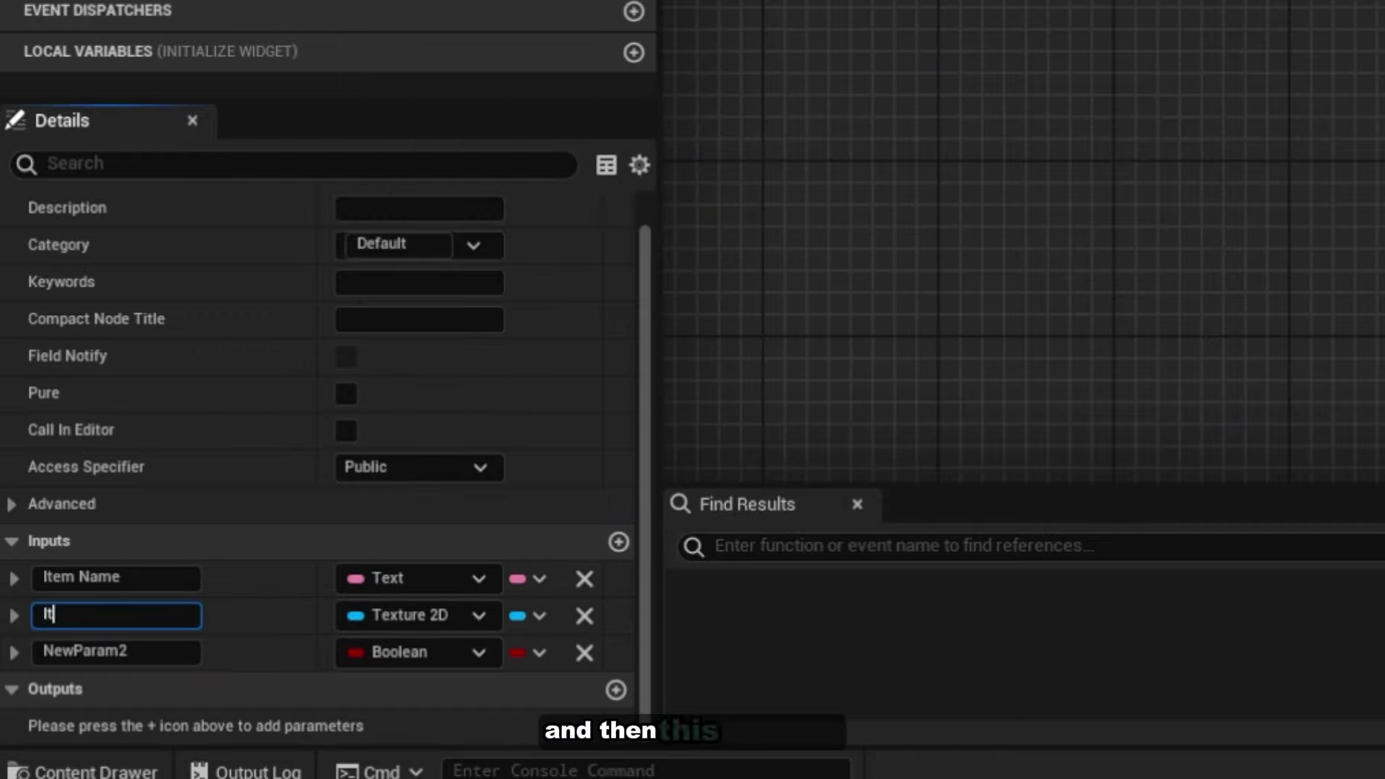
text(on)
key(Return)
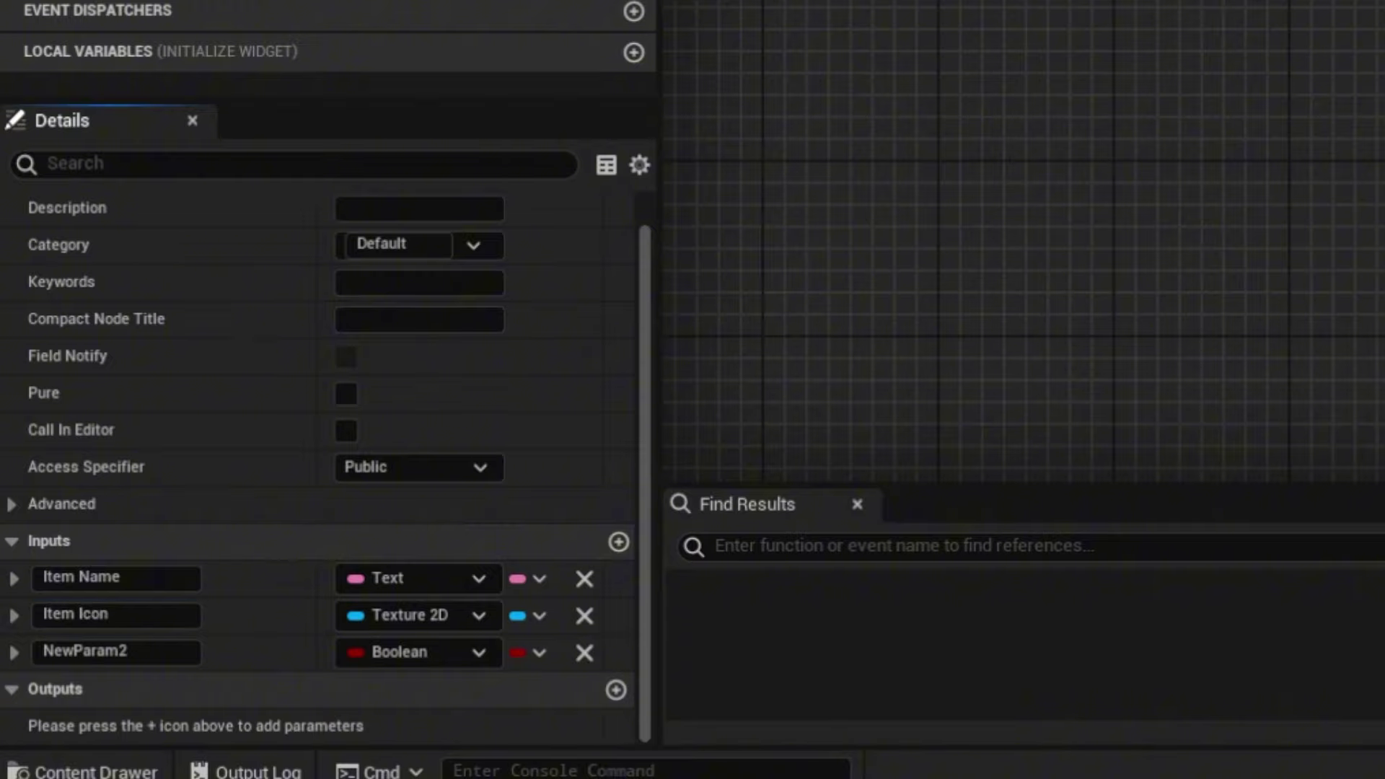
Make the third input an Integer named Item Amount
click(393, 653)
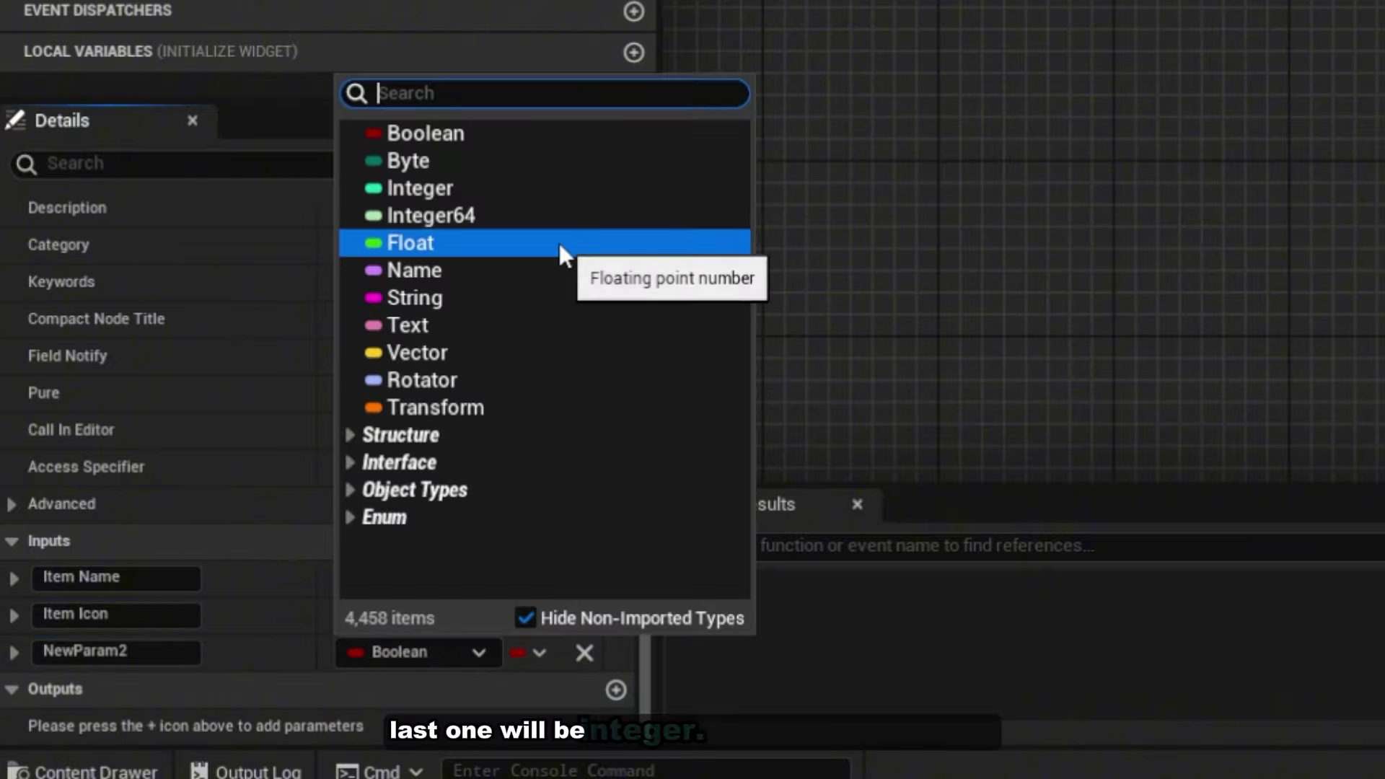
click(517, 186)
click(160, 652)
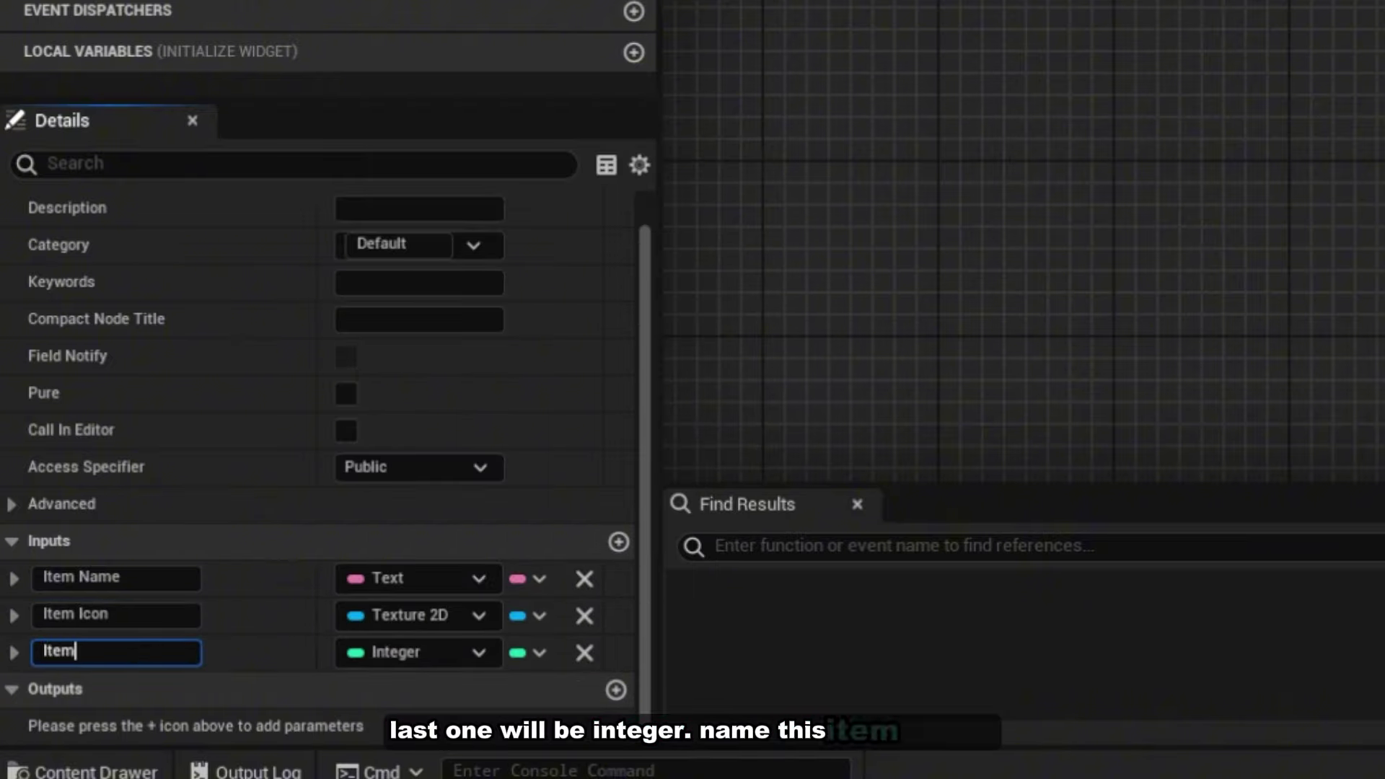
text(Item Amount)
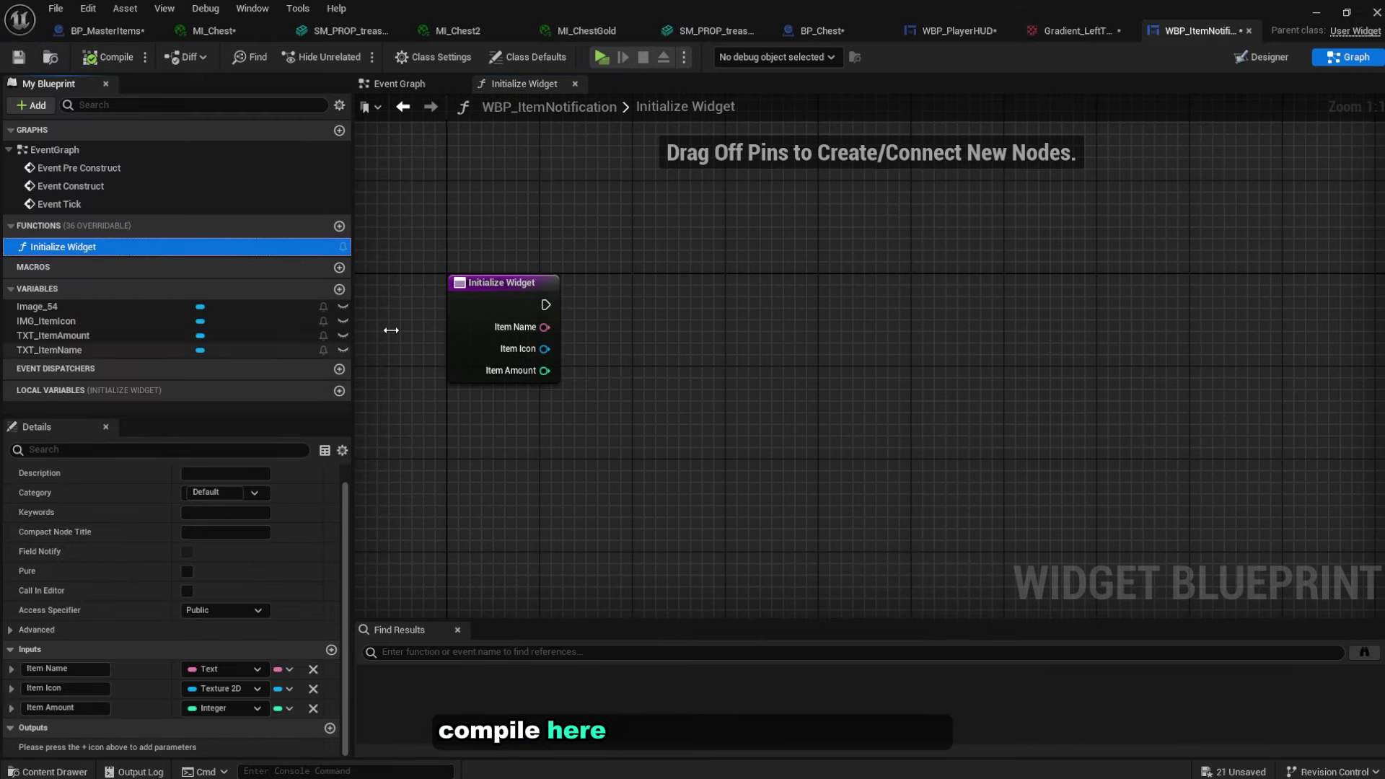
Wire a Set Text node so TXT_ItemName receives the function's Item Name input
drag(51, 350, 649, 289)
text(set)
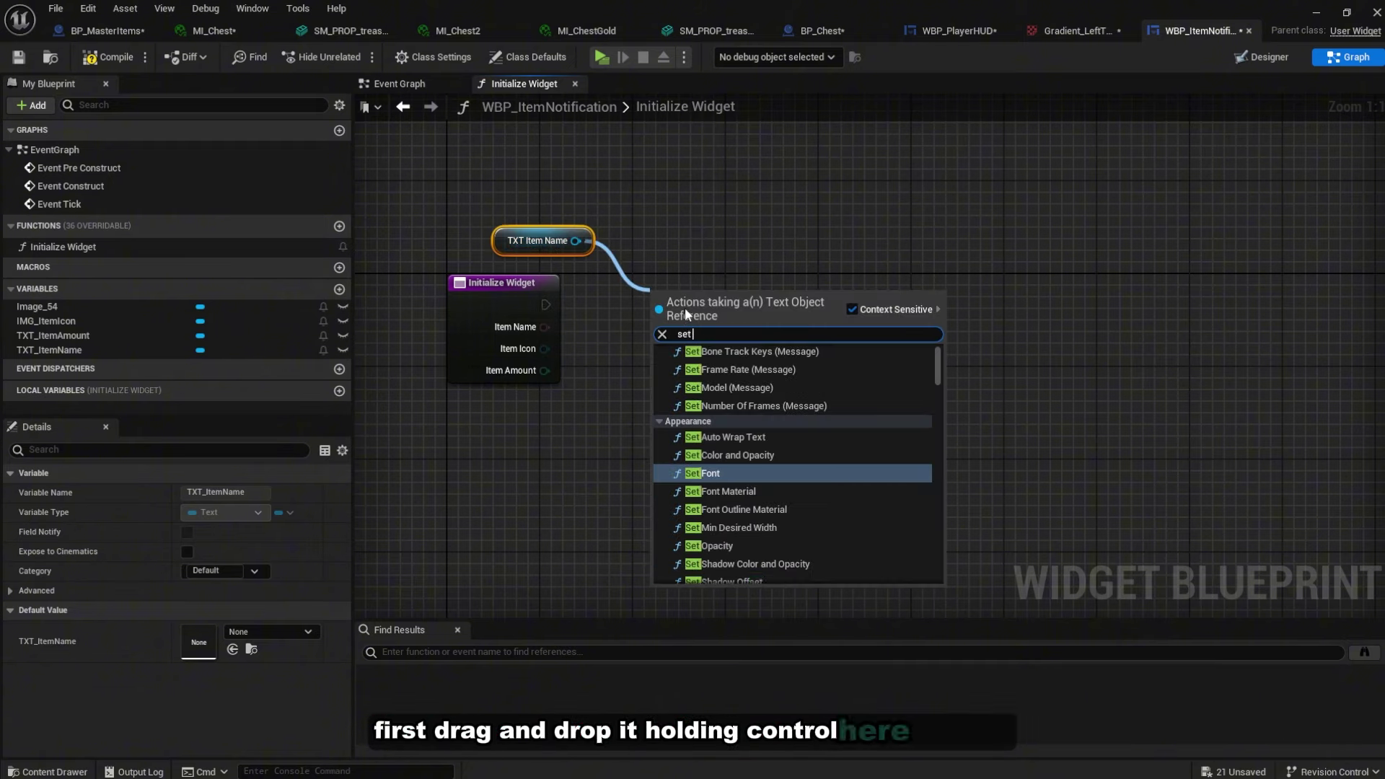
text( text)
click(713, 575)
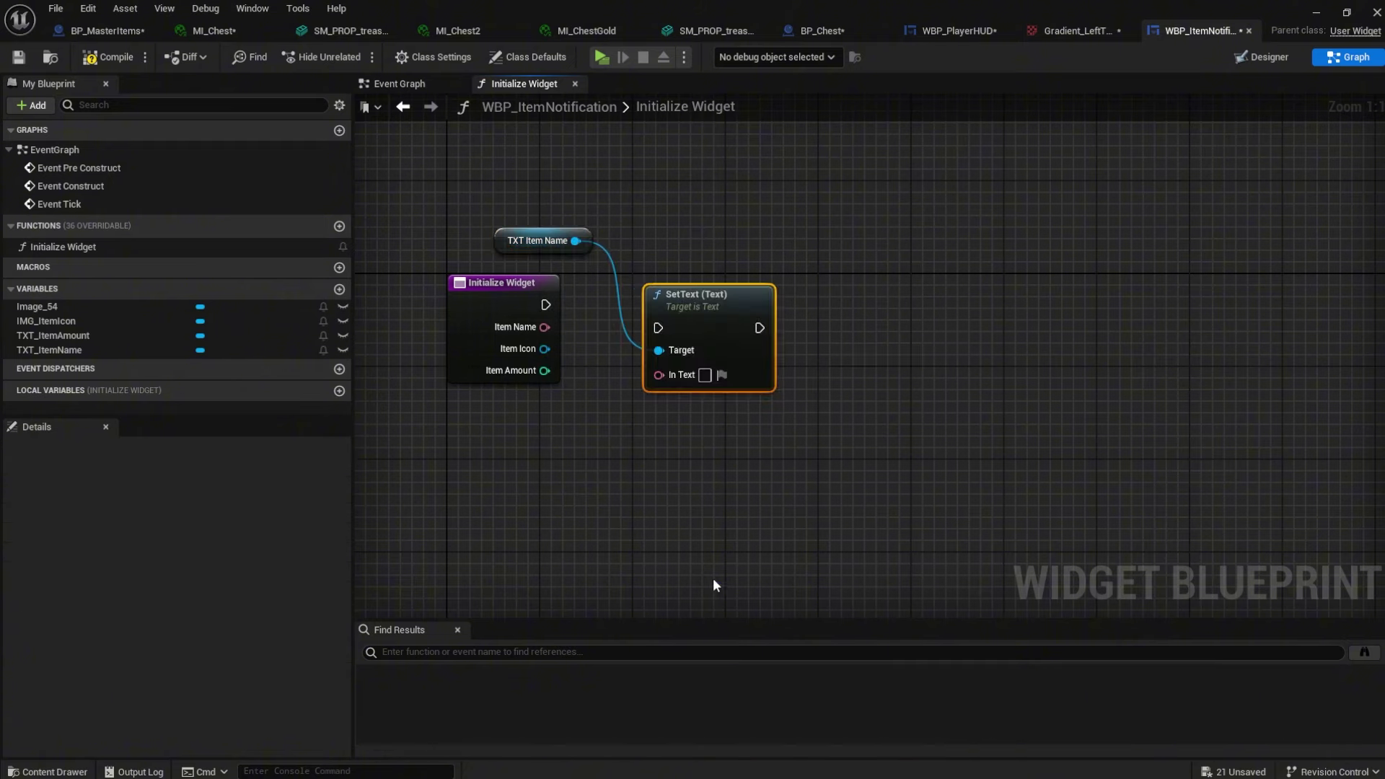
drag(739, 351, 534, 327)
drag(531, 328, 533, 328)
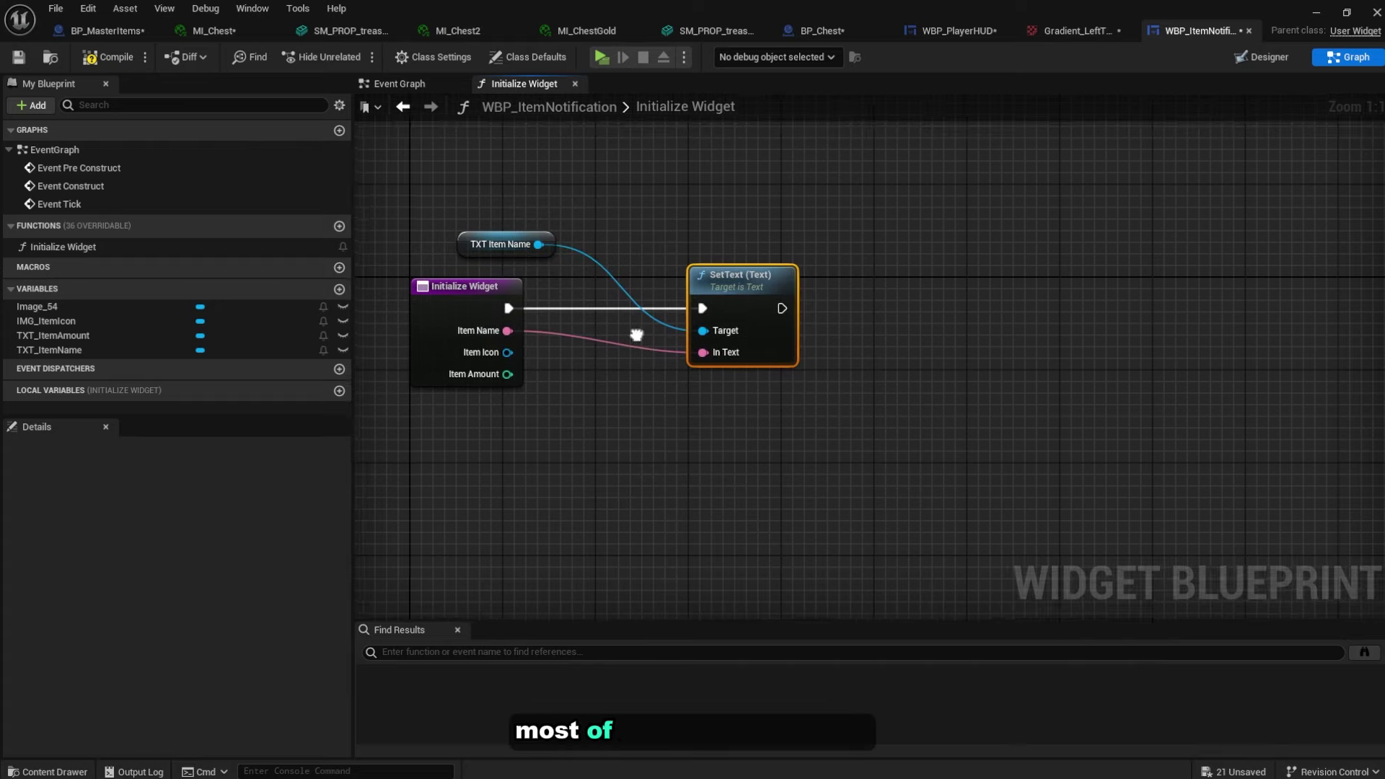
drag(472, 240, 544, 329)
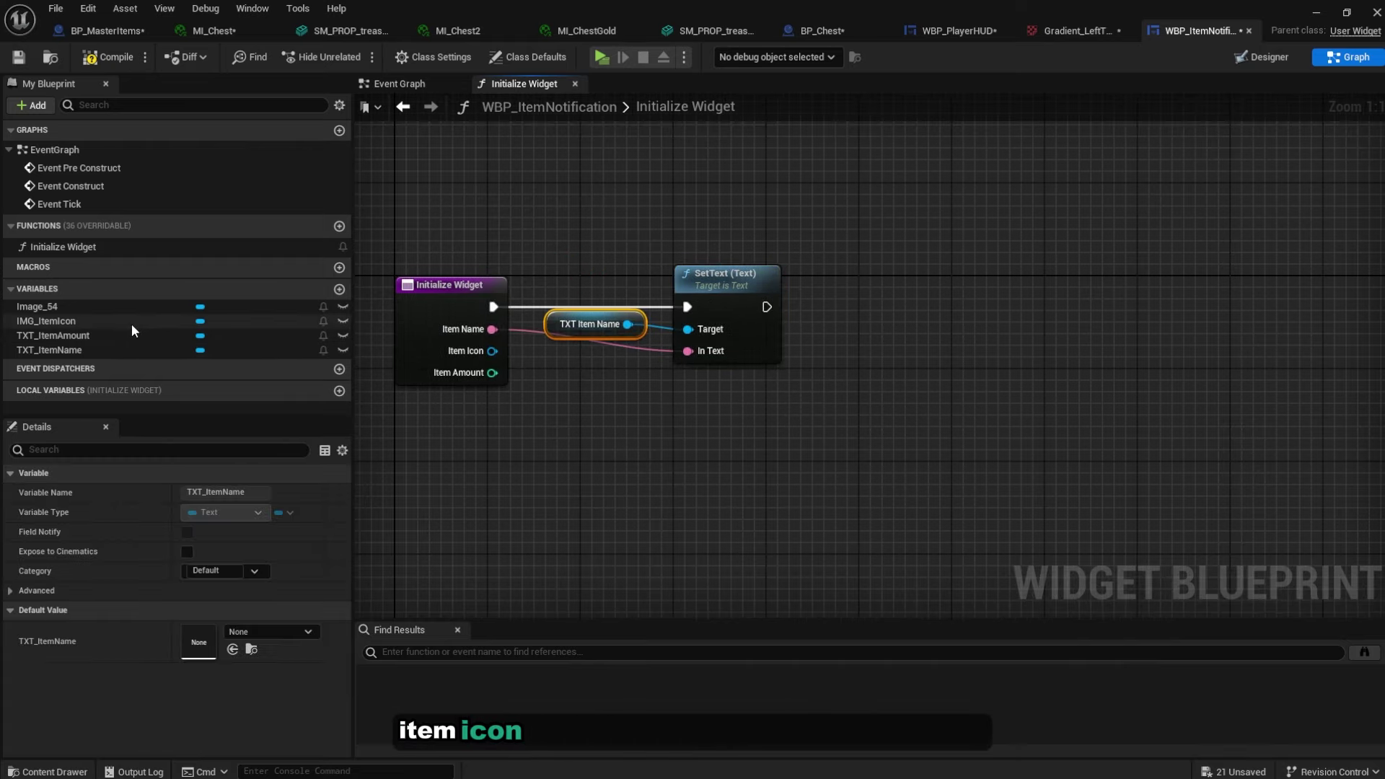
Add Set Brush from Texture on IMG_ItemIcon, fed by the Item Icon input
ctrl+drag(131, 323, 801, 311)
drag(856, 312, 897, 319)
text(set brush from te)
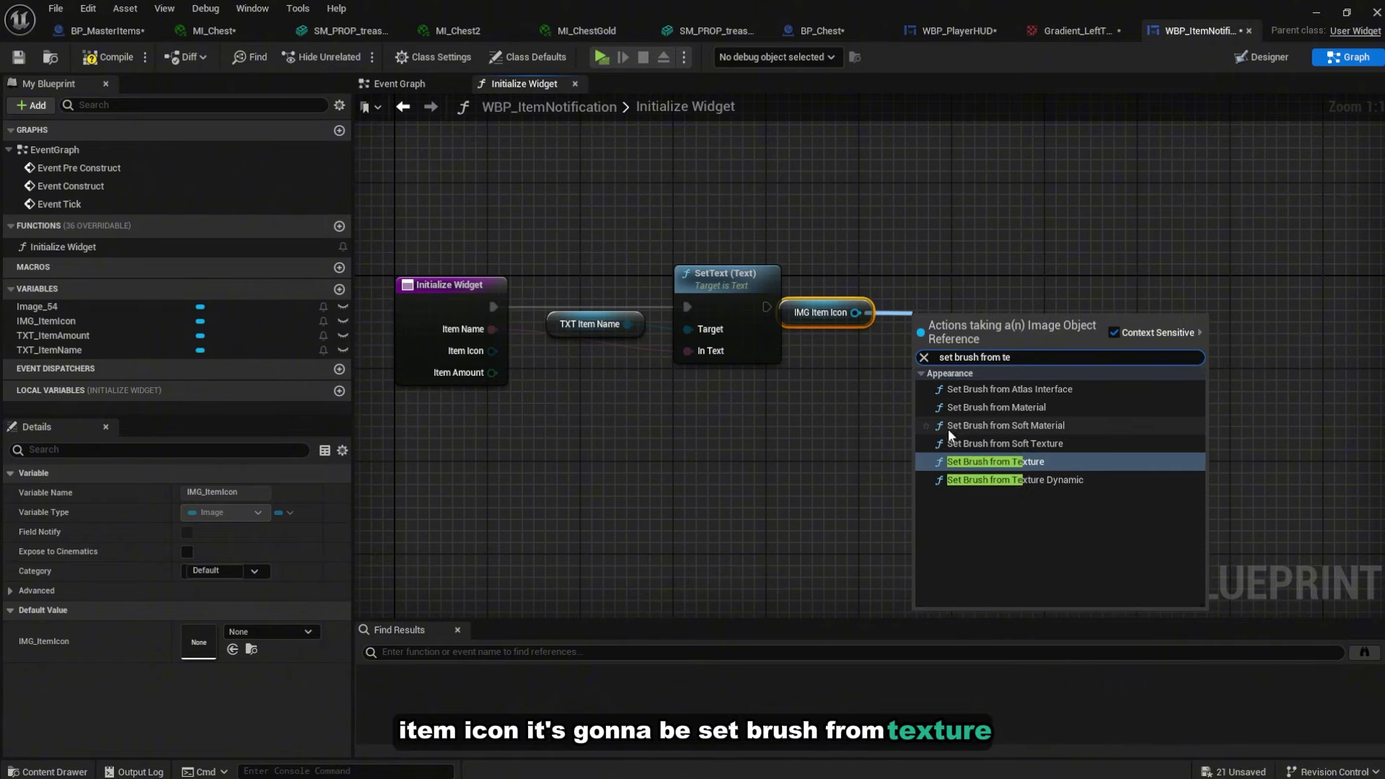
click(996, 462)
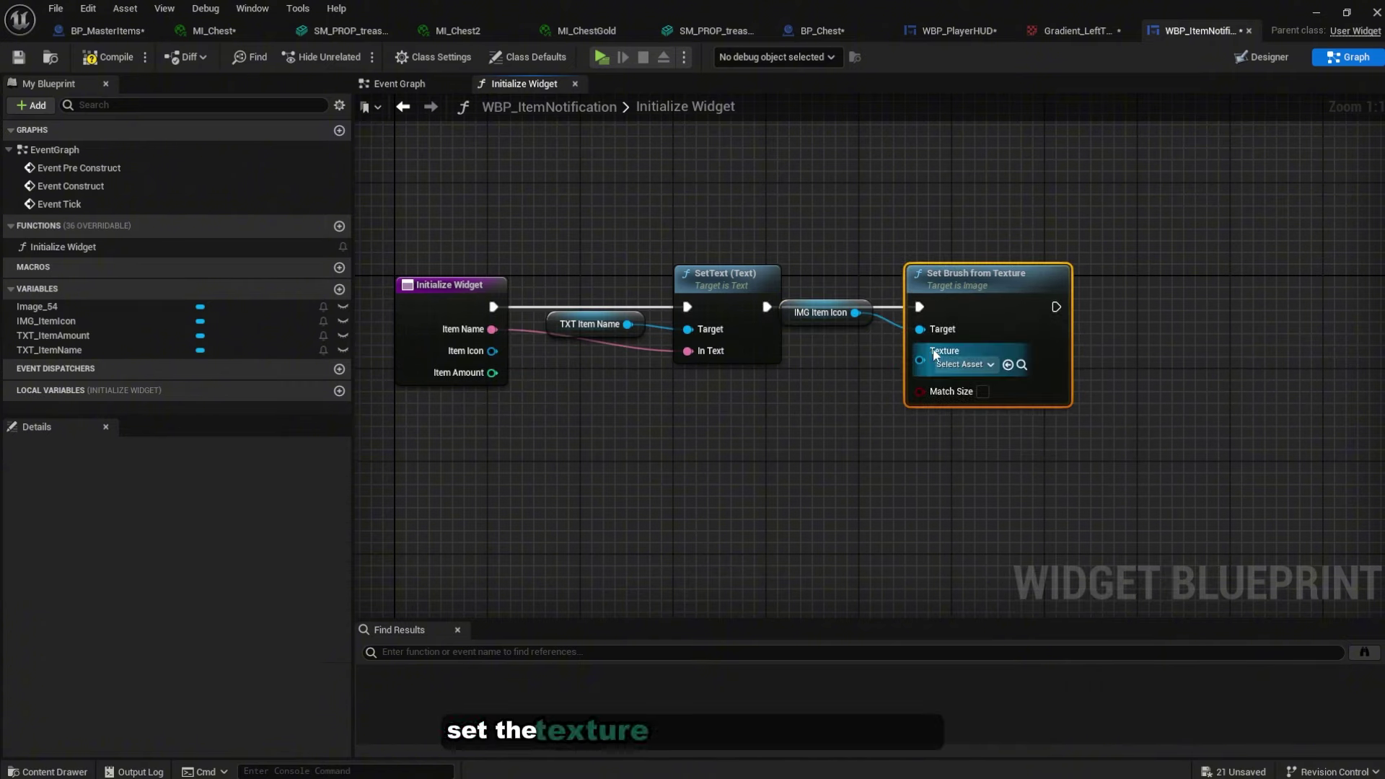
drag(931, 353, 485, 352)
right_drag(843, 434, 818, 438)
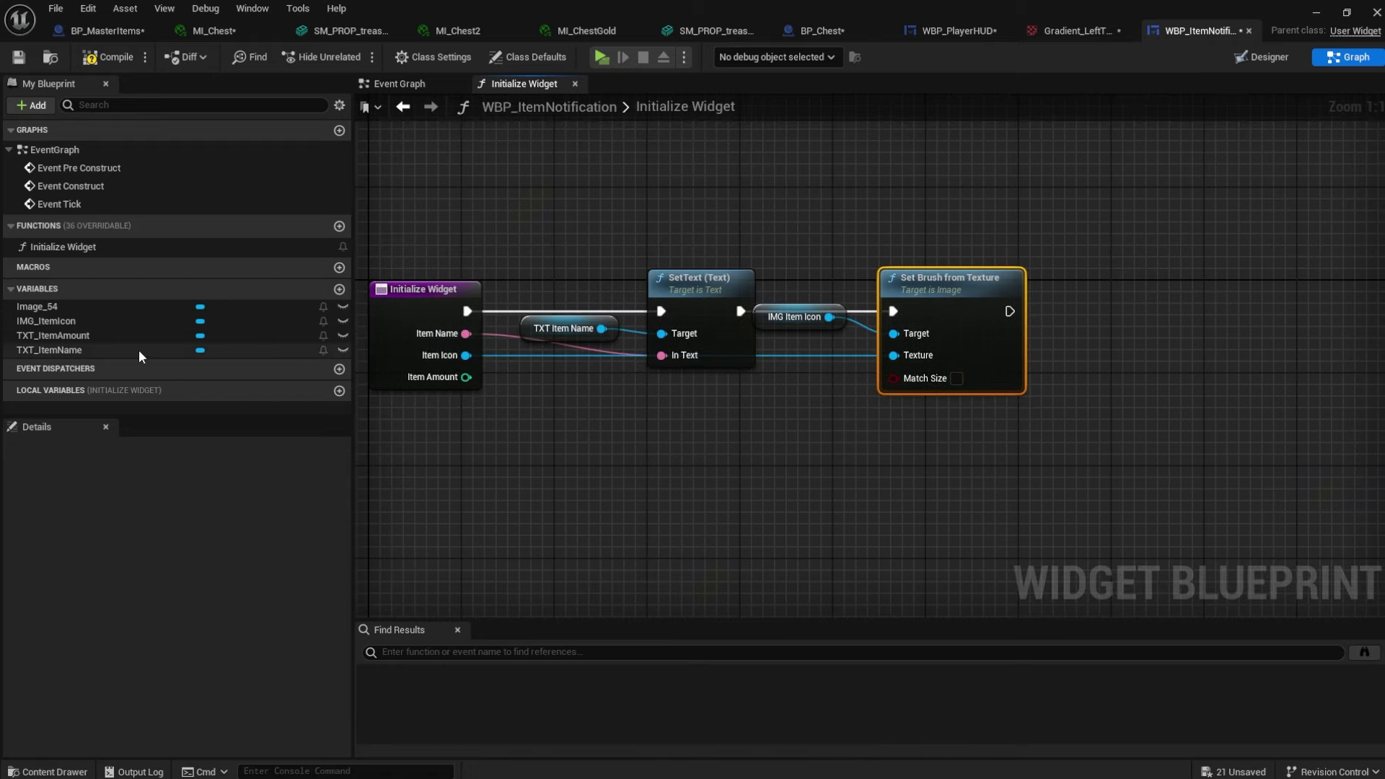
Chain a duplicated Set Text for TXT_ItemAmount after Set Brush, using the To Text (Integer) conversion
mouse_move(151, 337)
mouse_down()
mouse_move(1101, 306)
mouse_move(1051, 329)
mouse_move(1186, 293)
mouse_up()
click(698, 280)
key(ctrl+c)
key(ctrl+v)
drag(1221, 273, 1223, 284)
drag(1184, 336, 466, 377)
mouse_move(820, 317)
mouse_down()
mouse_move(821, 335)
mouse_move(1006, 395)
mouse_up()
scroll(1006, 395, down, 2)
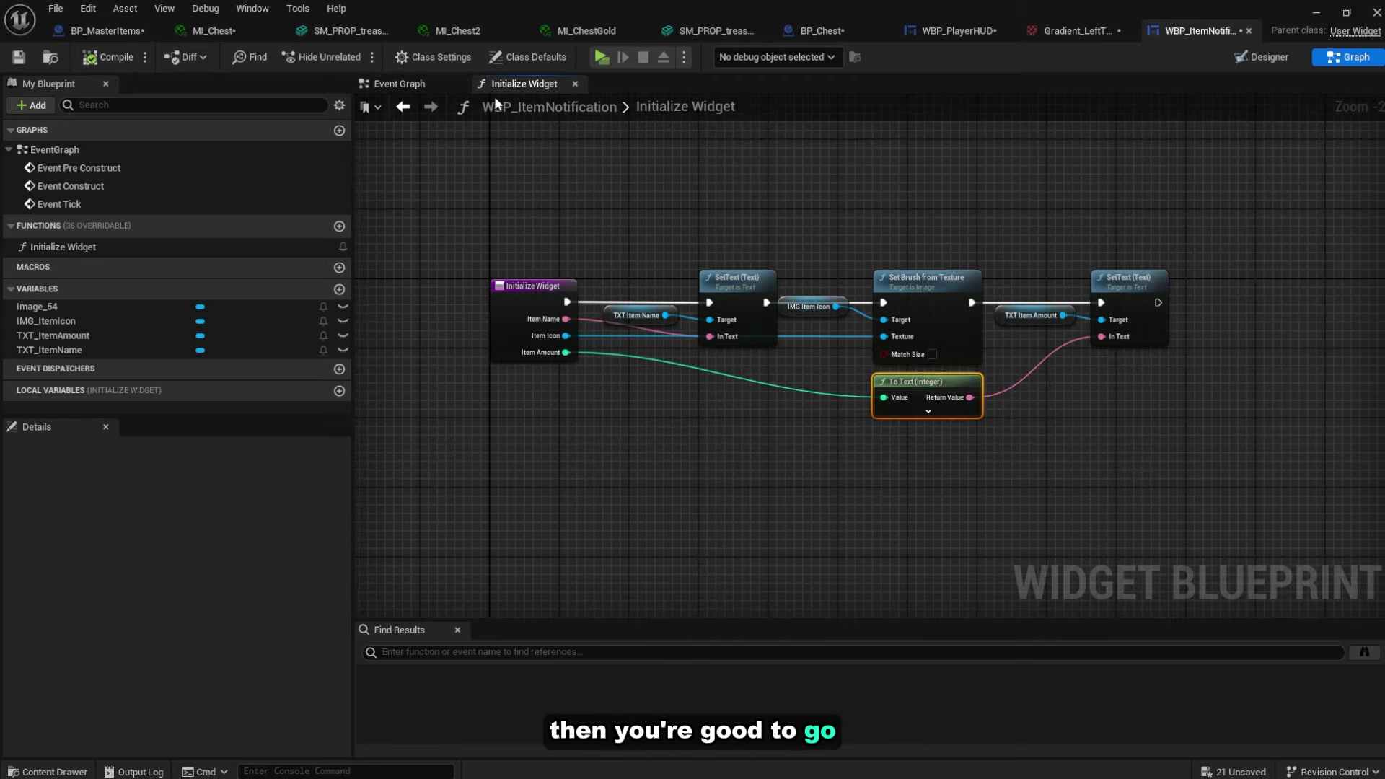
click(1262, 57)
Set the outer Size Box Height Override to 60
scroll(862, 332, up, 5)
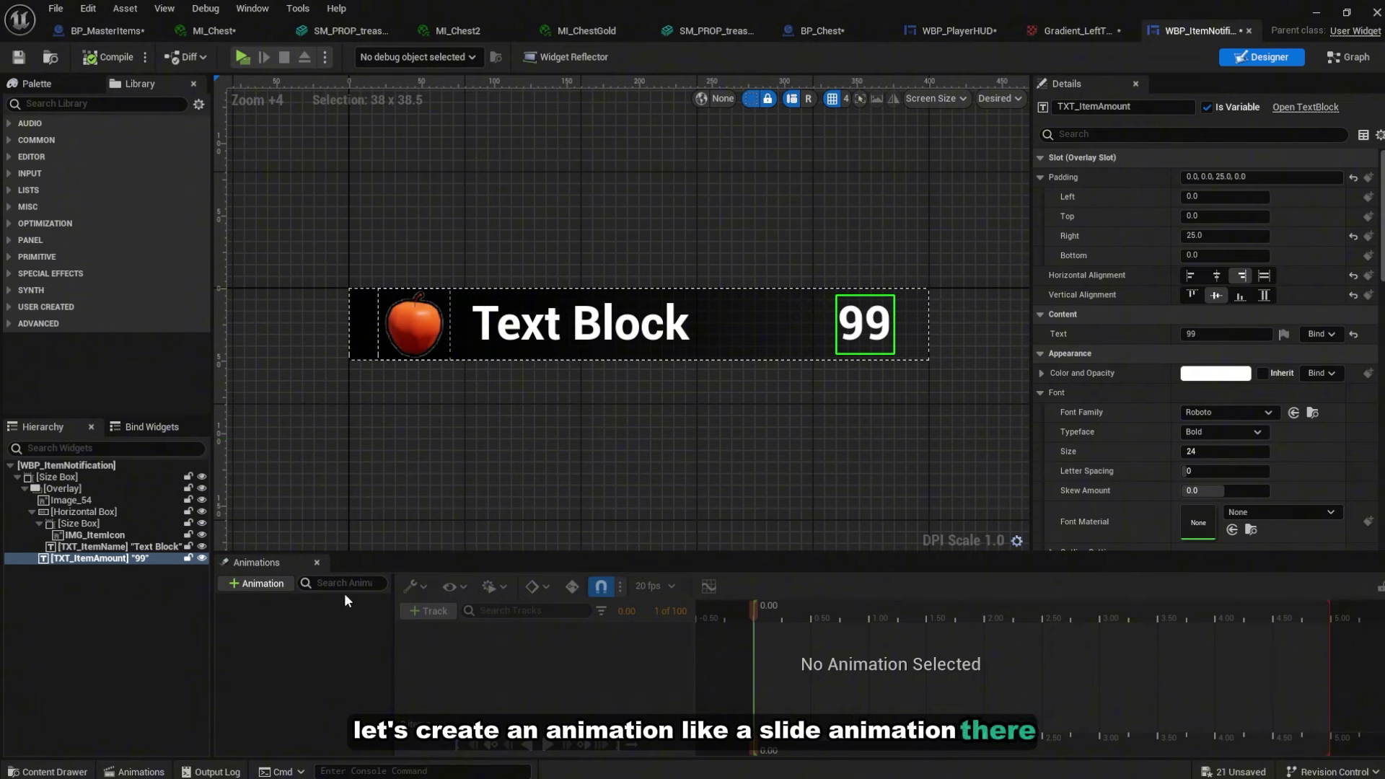
click(371, 304)
click(103, 470)
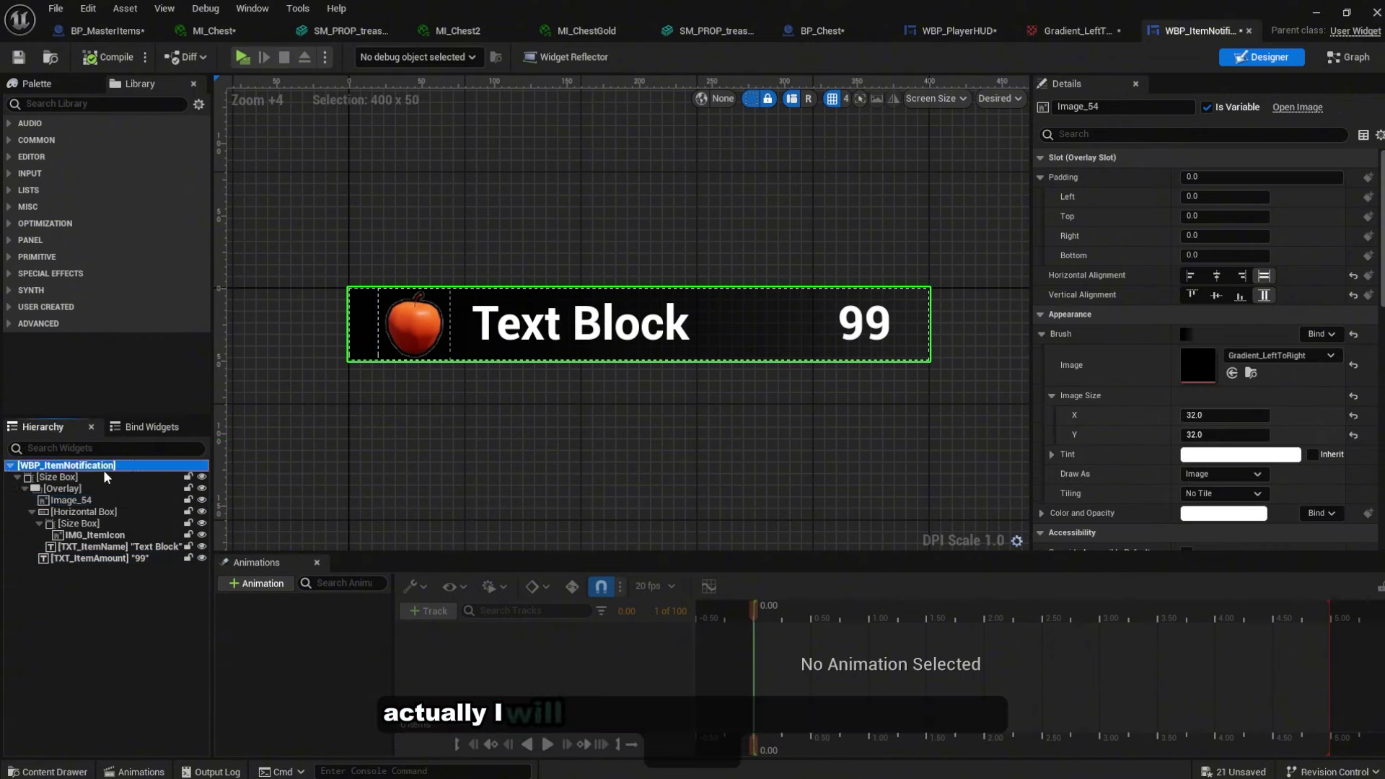
click(104, 476)
click(1215, 198)
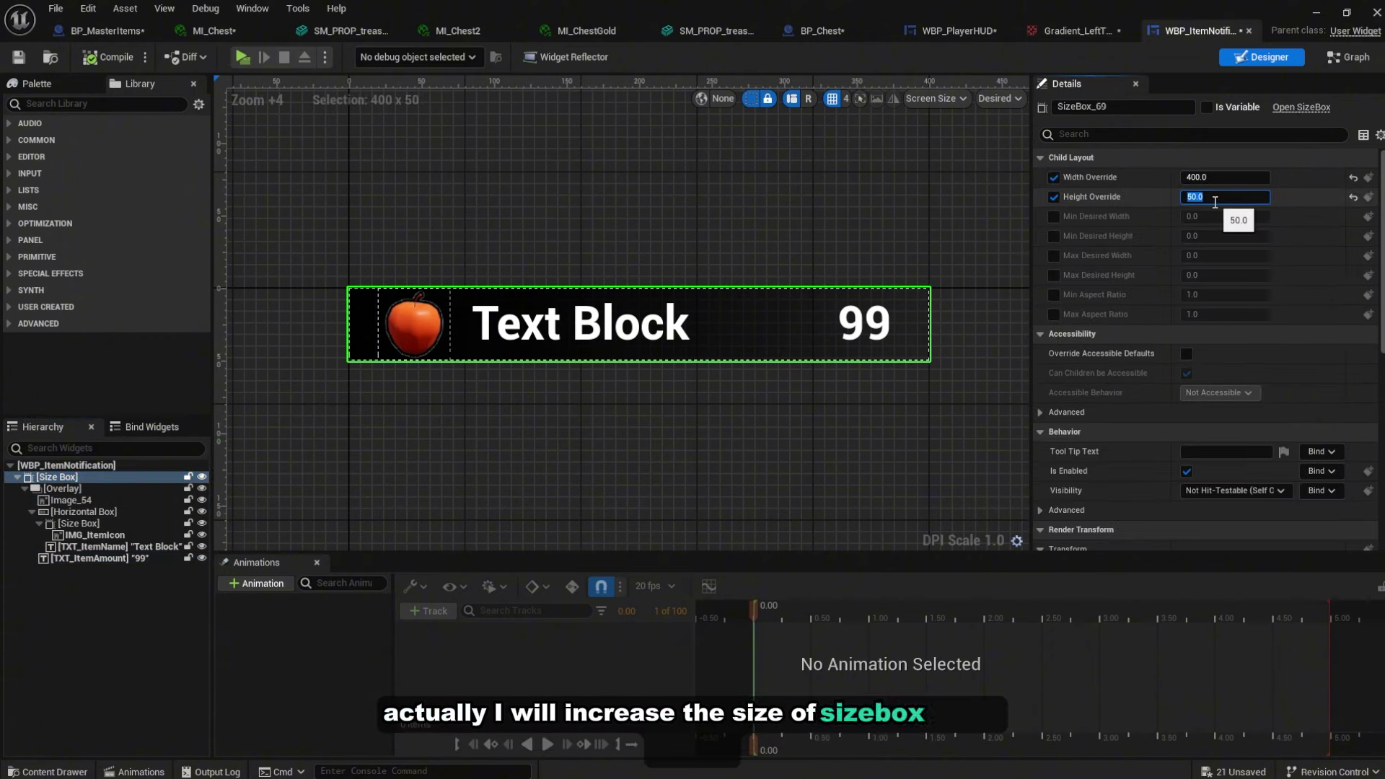
text(60)
key(Return)
Set the icon's inner Size Box Vertical Alignment to Center
click(423, 314)
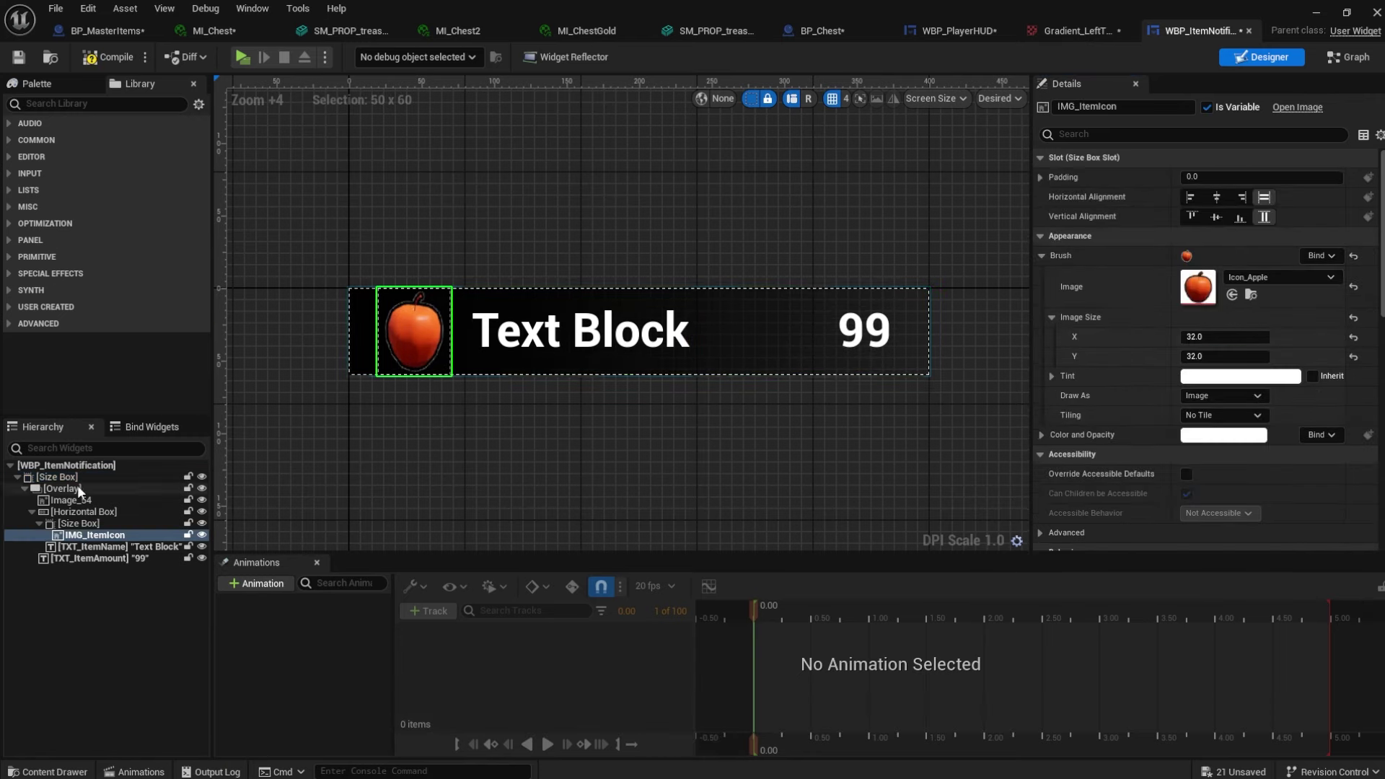
click(77, 524)
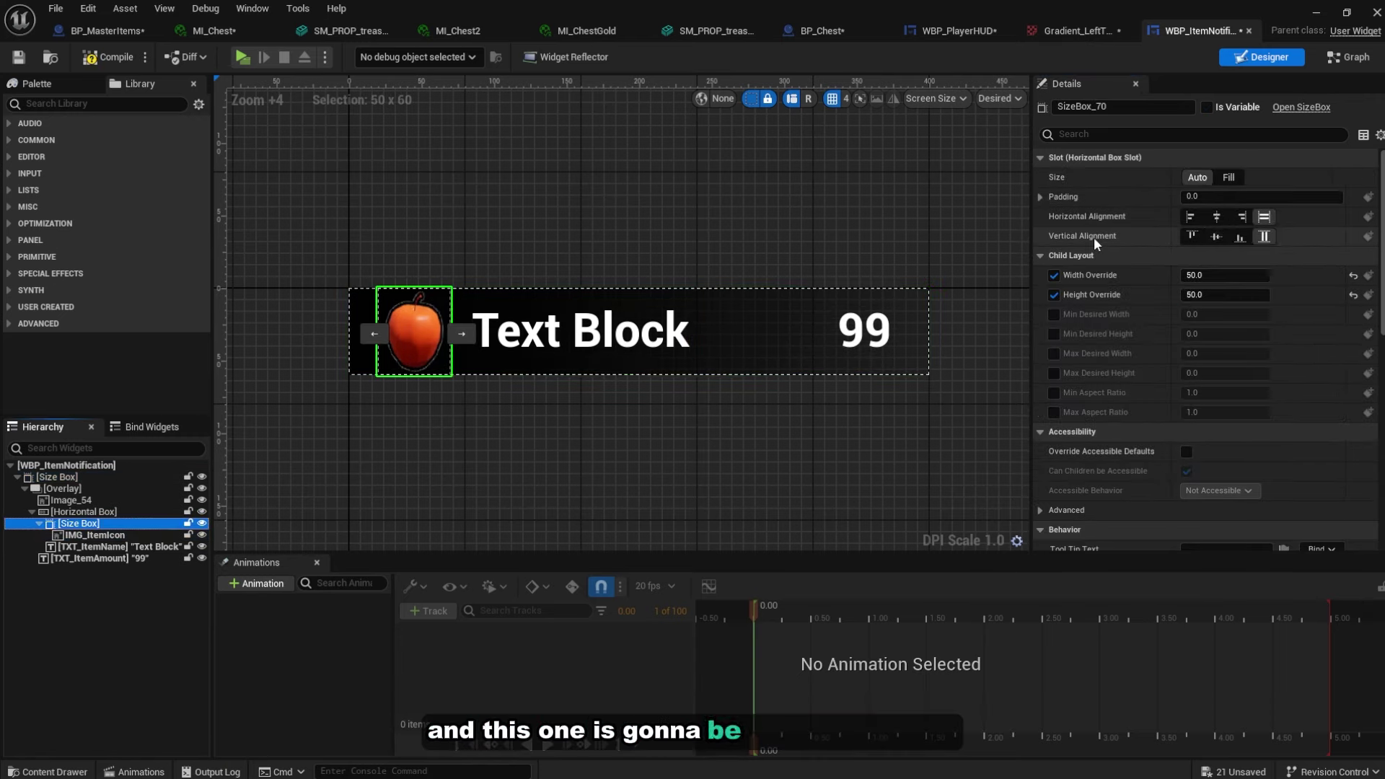
click(1215, 237)
Show the Animations panel from the Window menu and add an animation named SlideOpenAnimation
scroll(635, 296, up, 3)
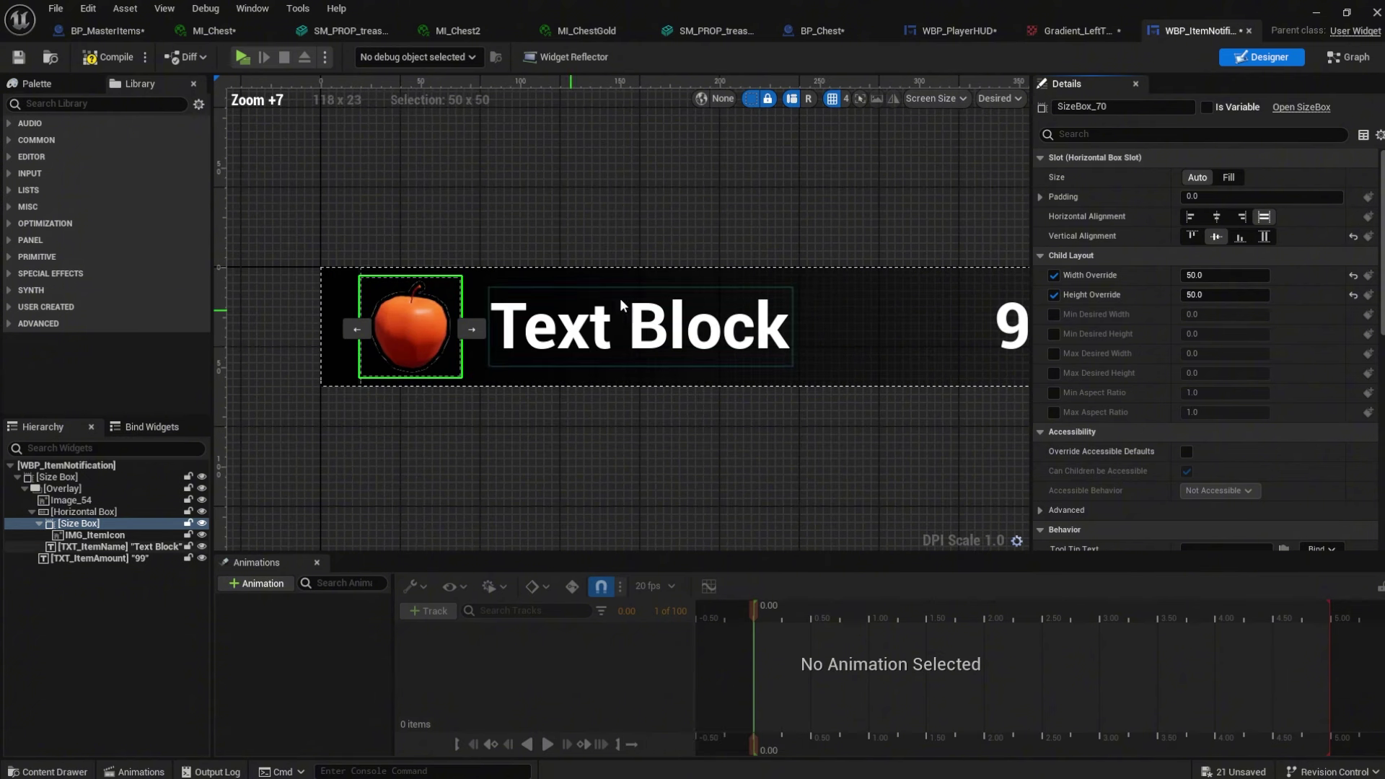
click(274, 588)
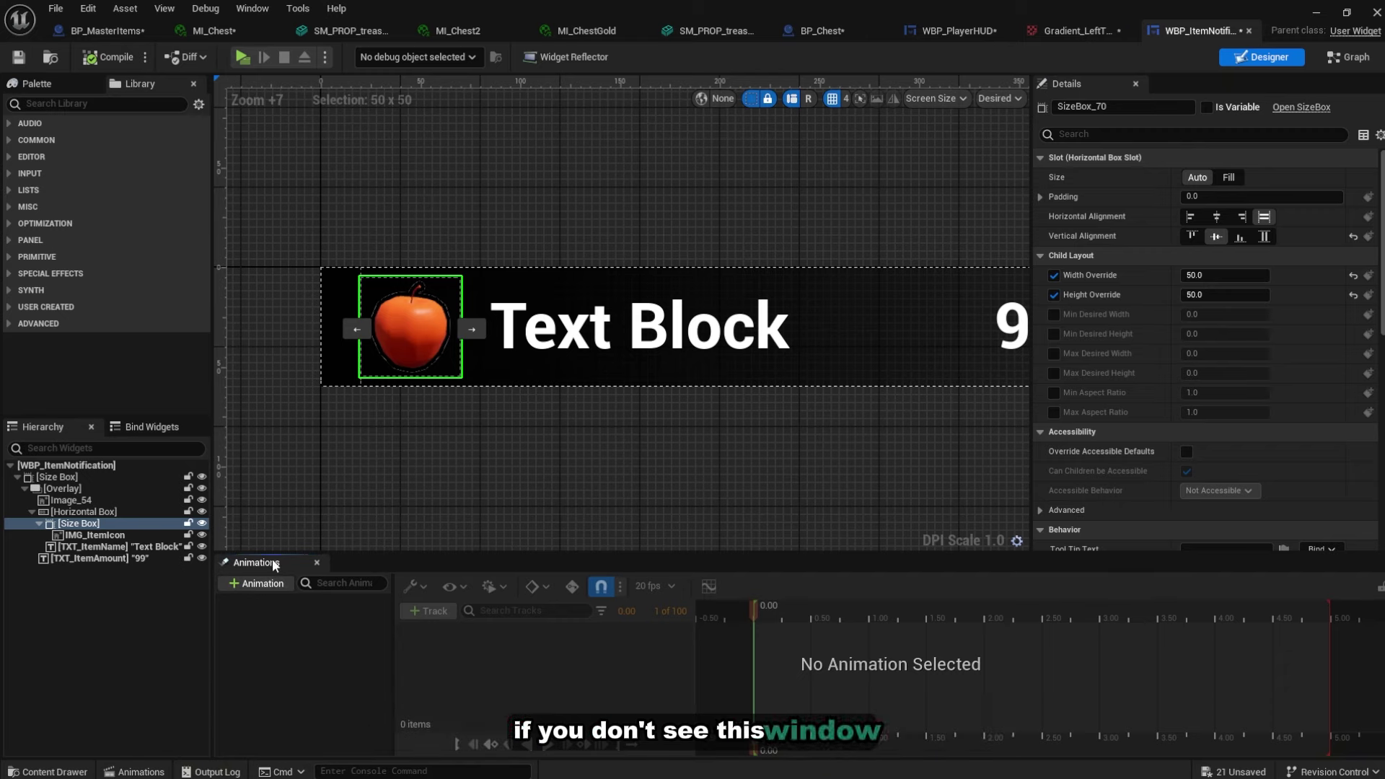
click(252, 9)
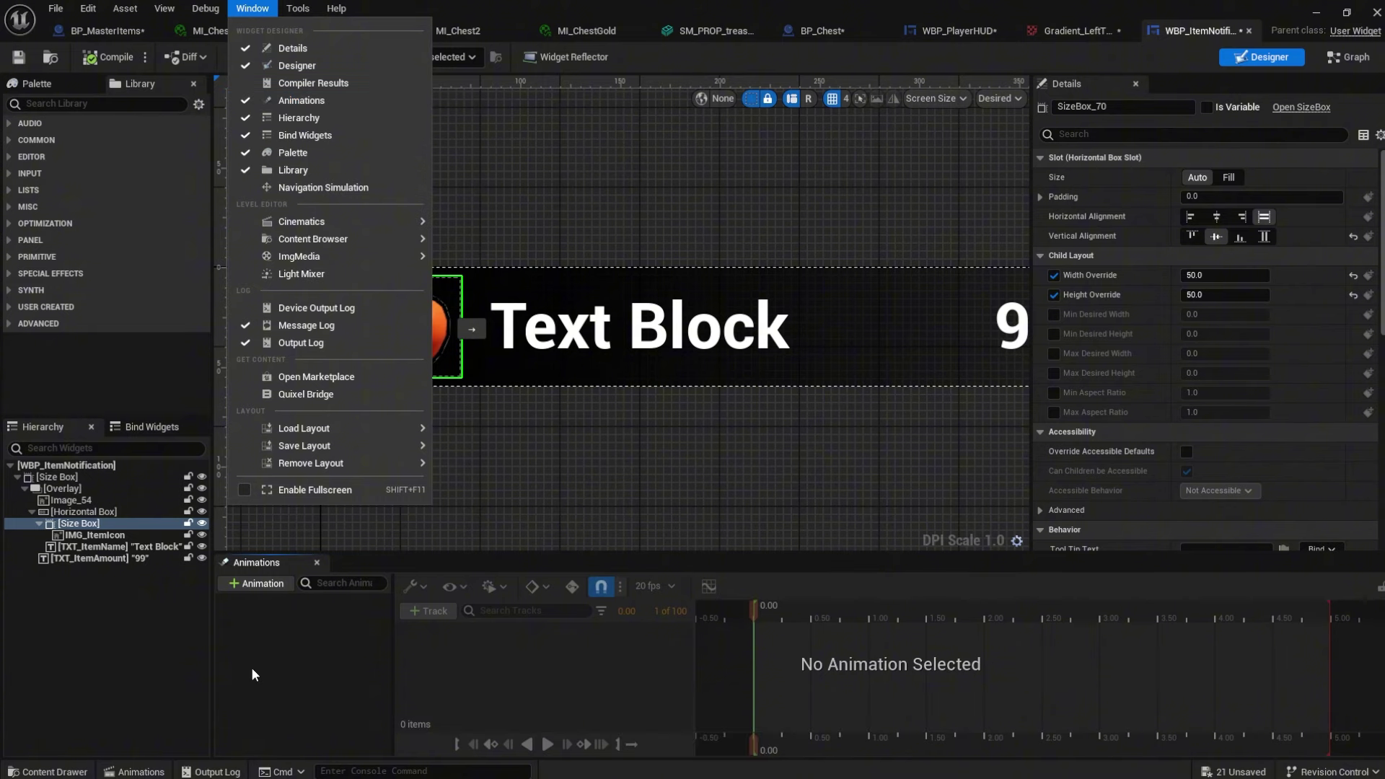
click(269, 583)
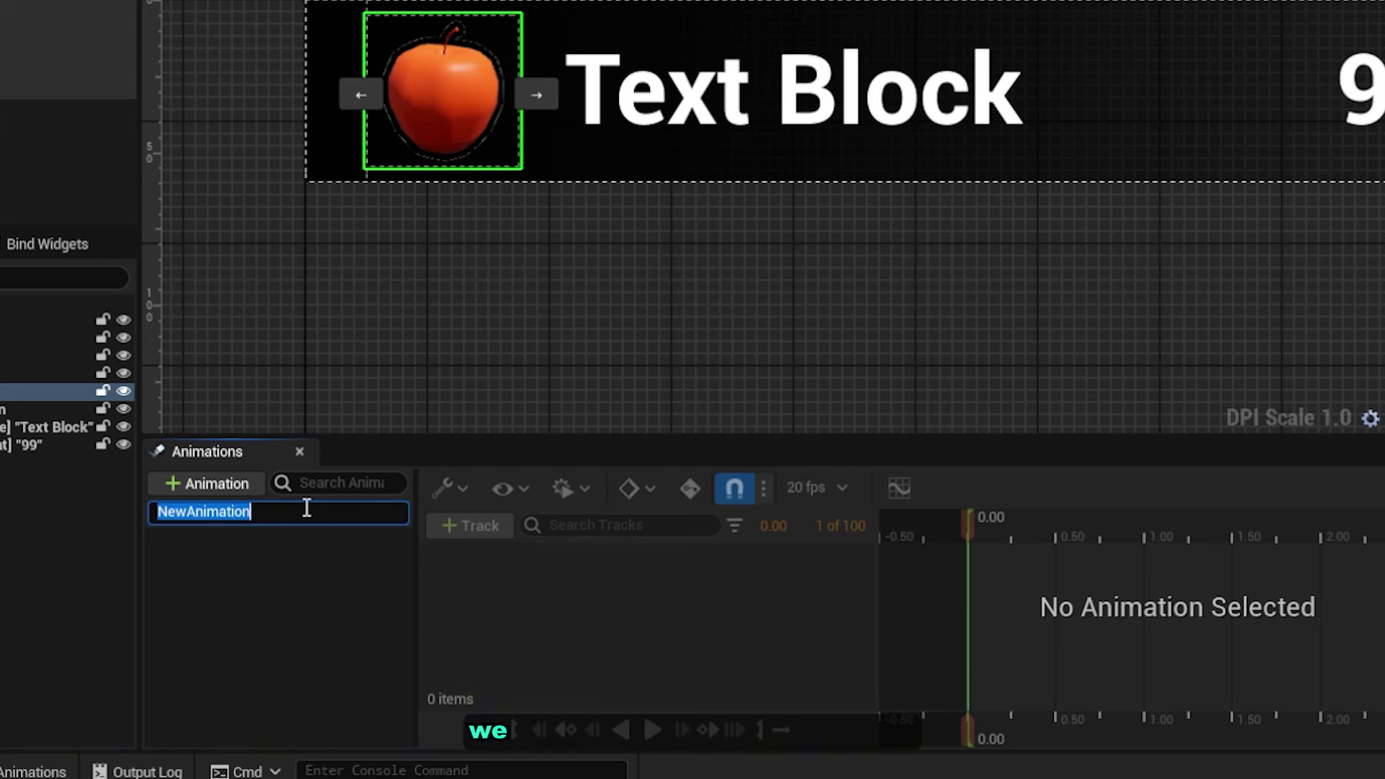
key(BackSpace)
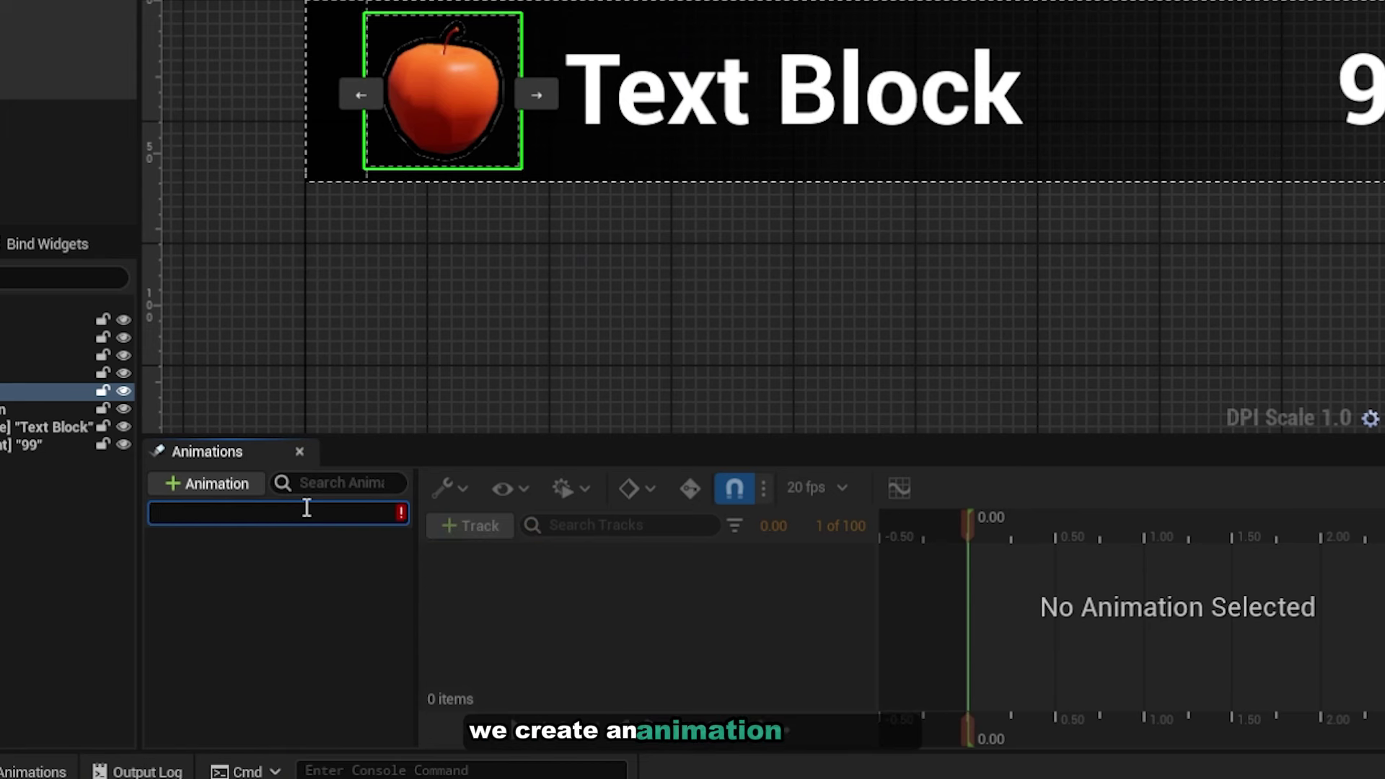
text(SlideOpenA)
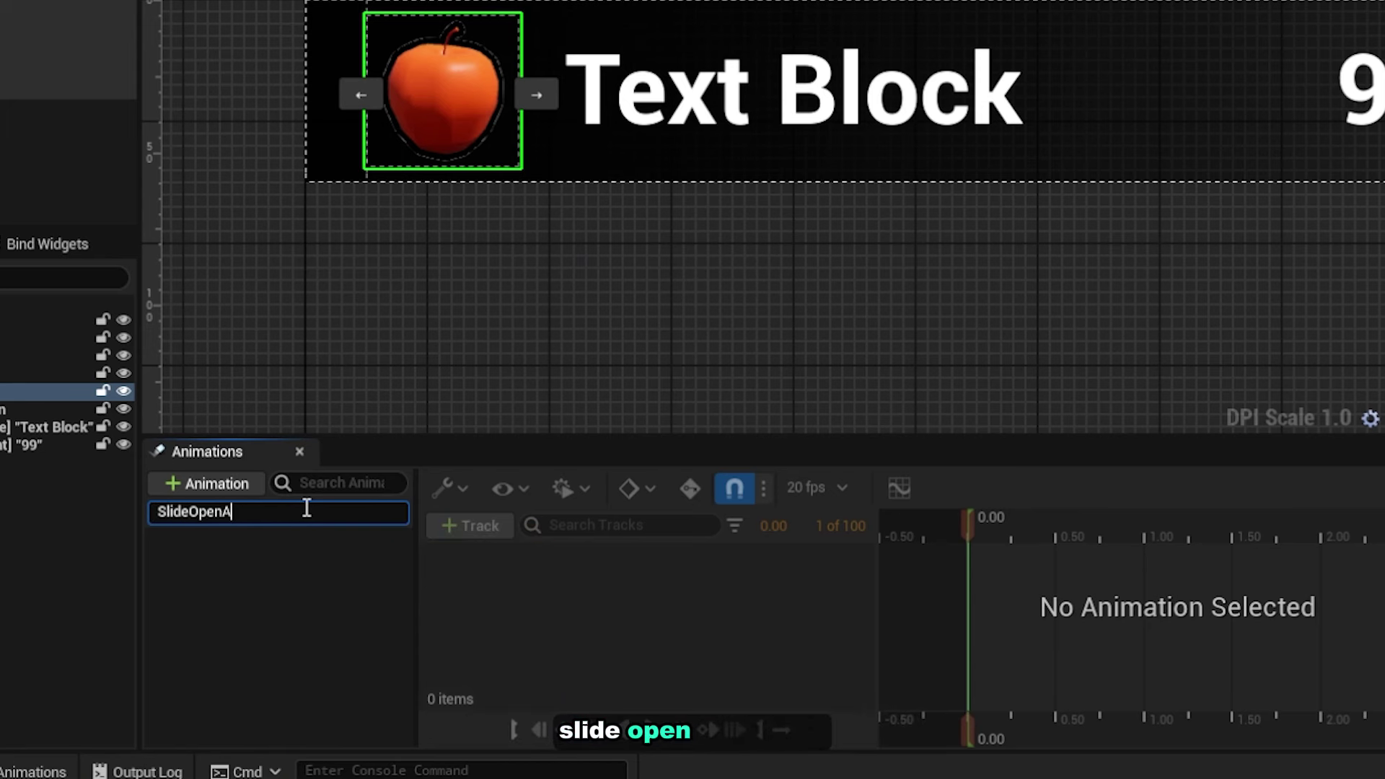
text(nim)
text(ation)
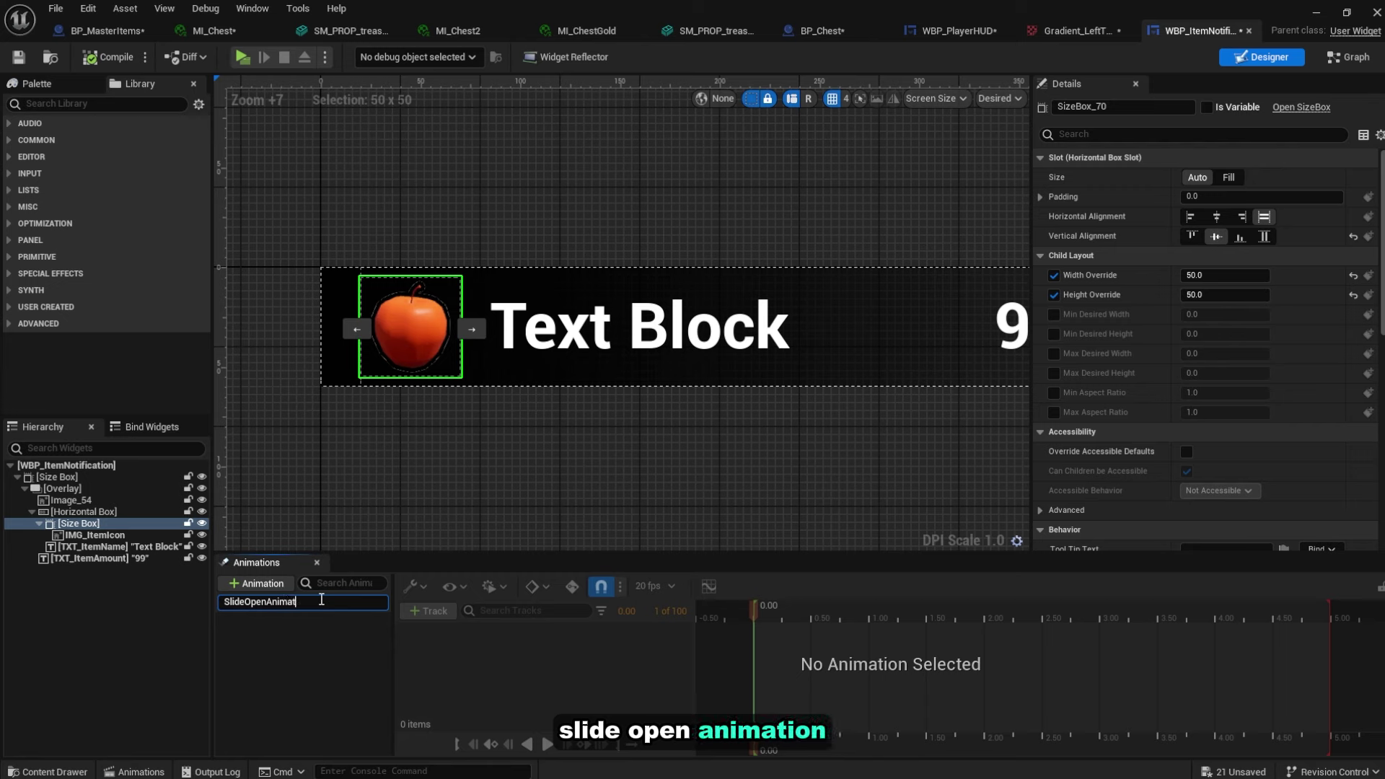
key(Return)
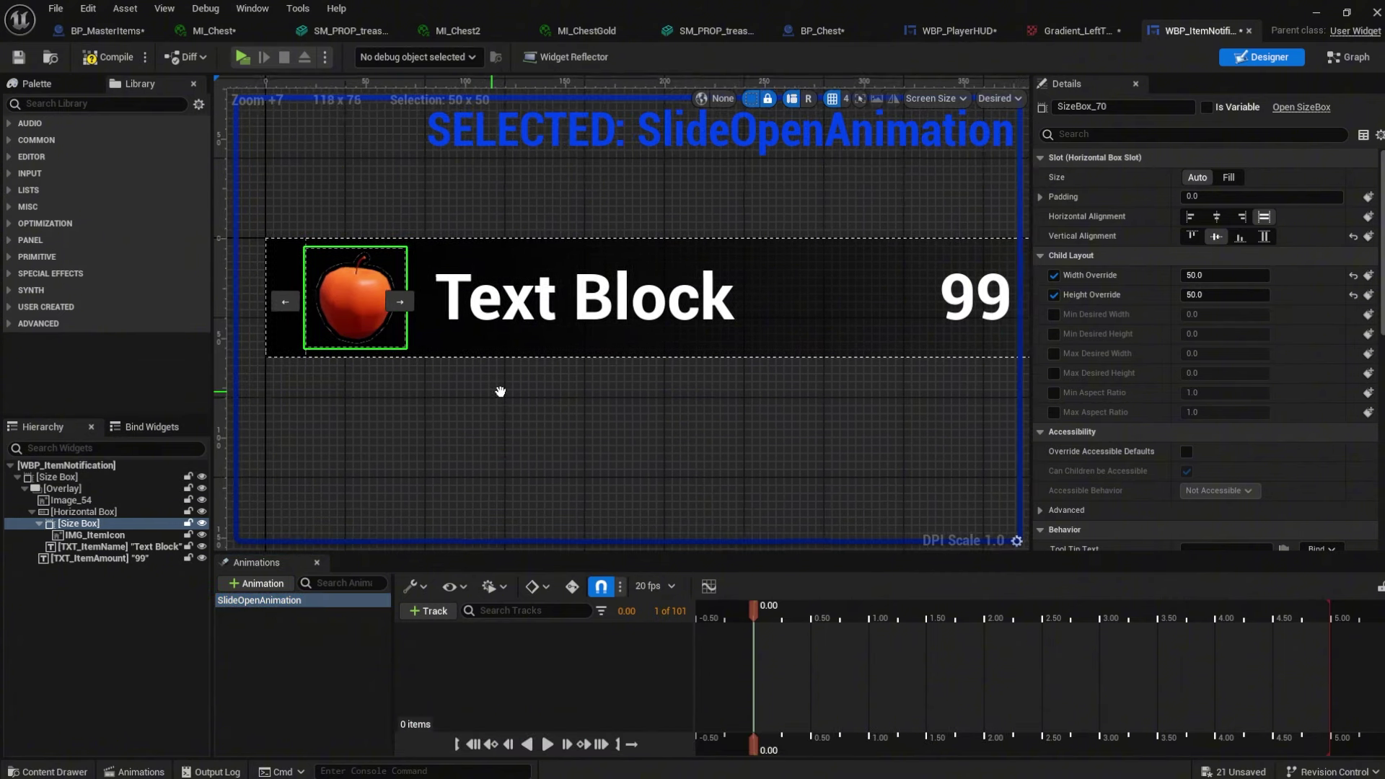
On the outer Size Box, set Render Opacity to 0 and keyframe it at the start
click(94, 477)
scroll(1222, 304, down, 15)
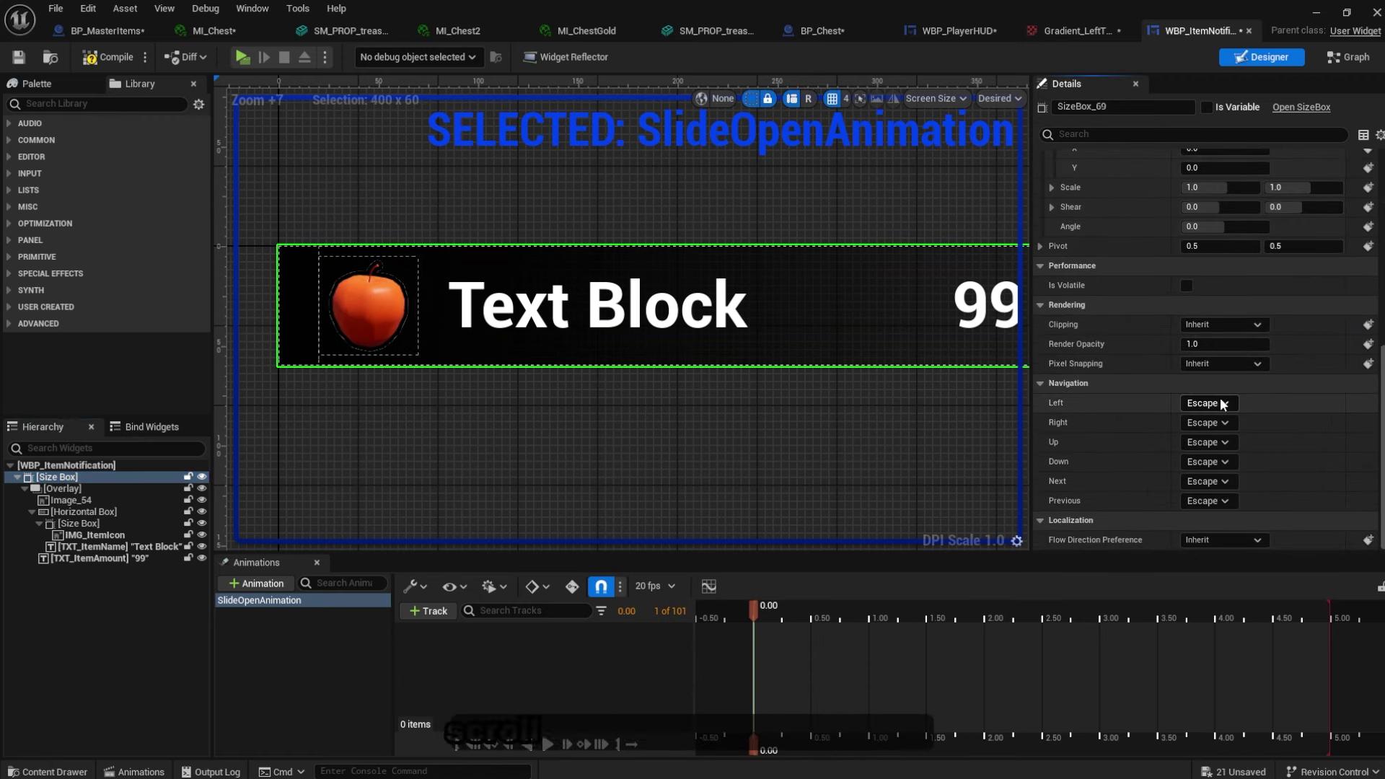
scroll(1185, 272, up, 3)
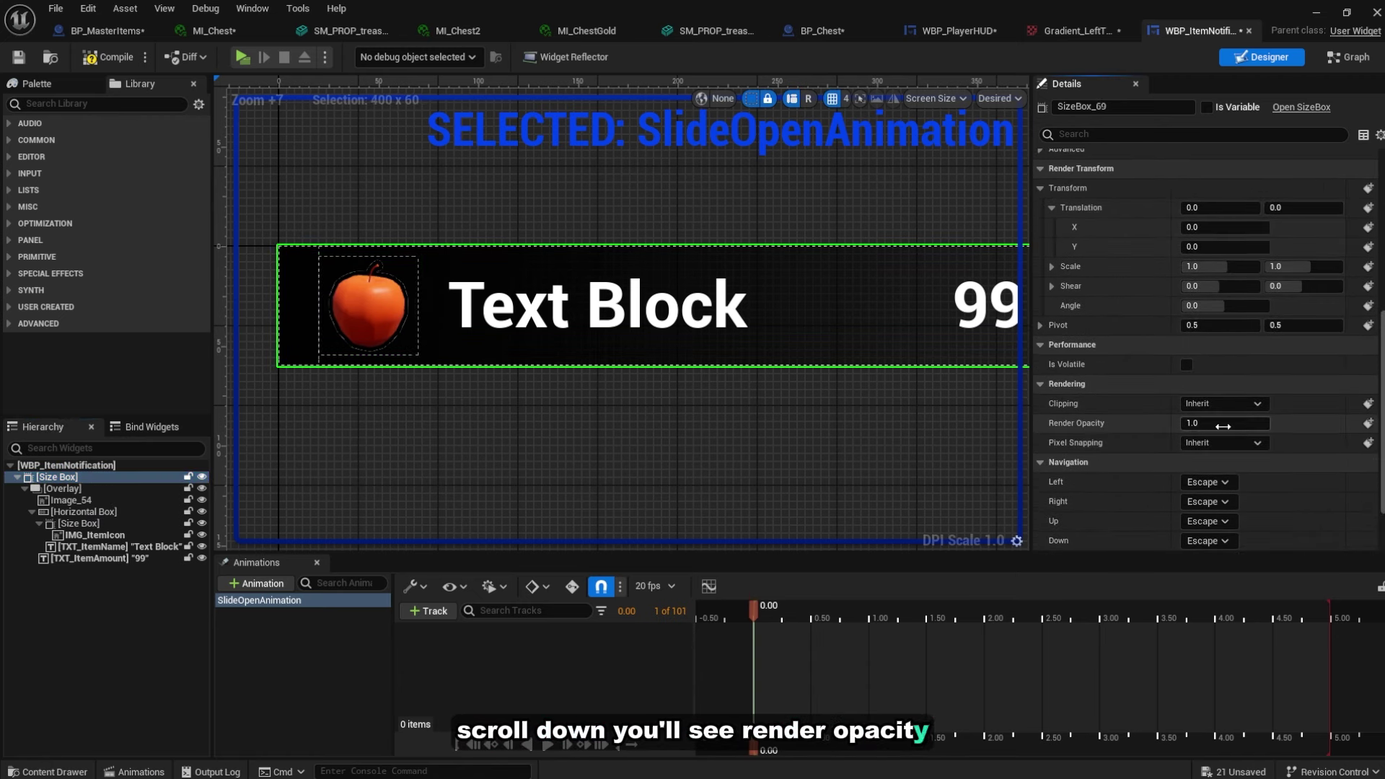
click(1227, 424)
text(0)
key(Return)
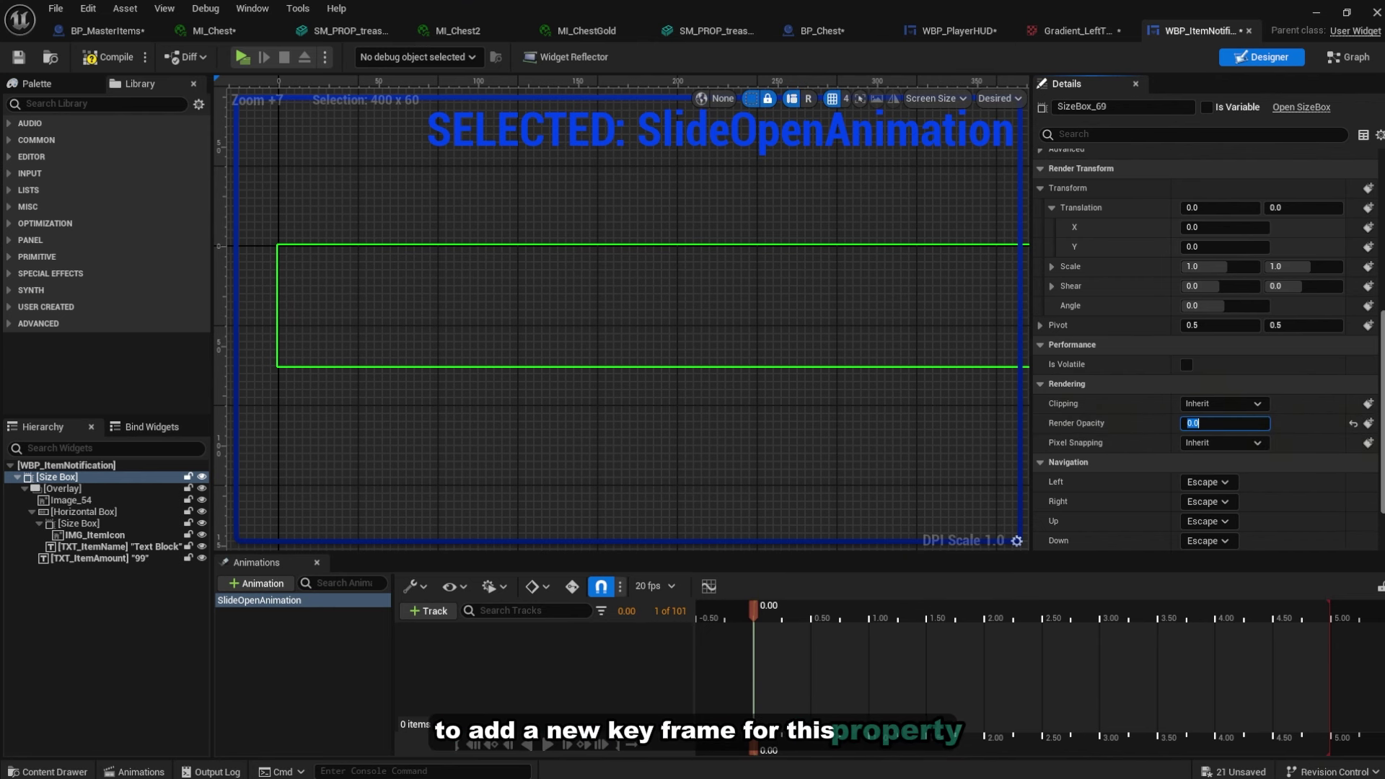
click(1369, 424)
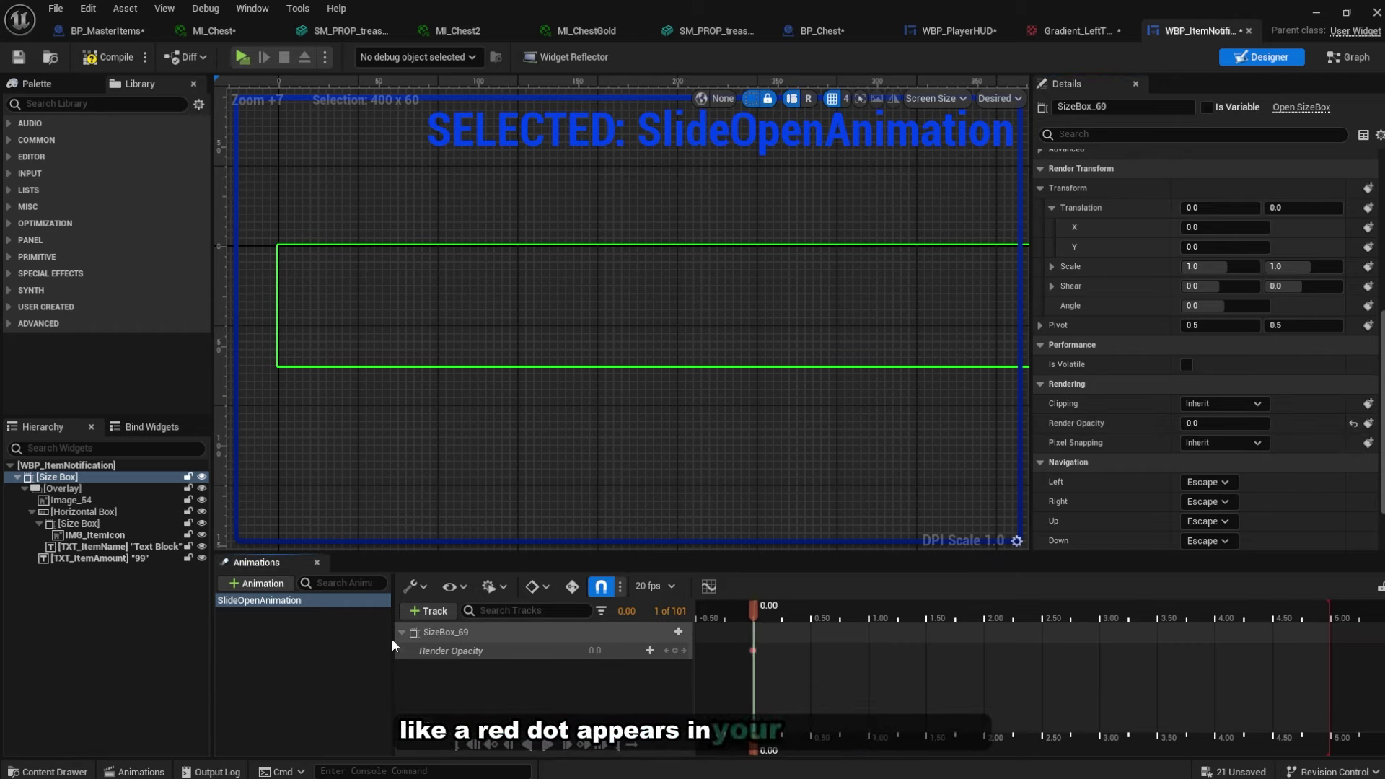
At time 0.00, set Render Transform translation to X -250, Y 0 and keyframe it
drag(758, 611, 787, 617)
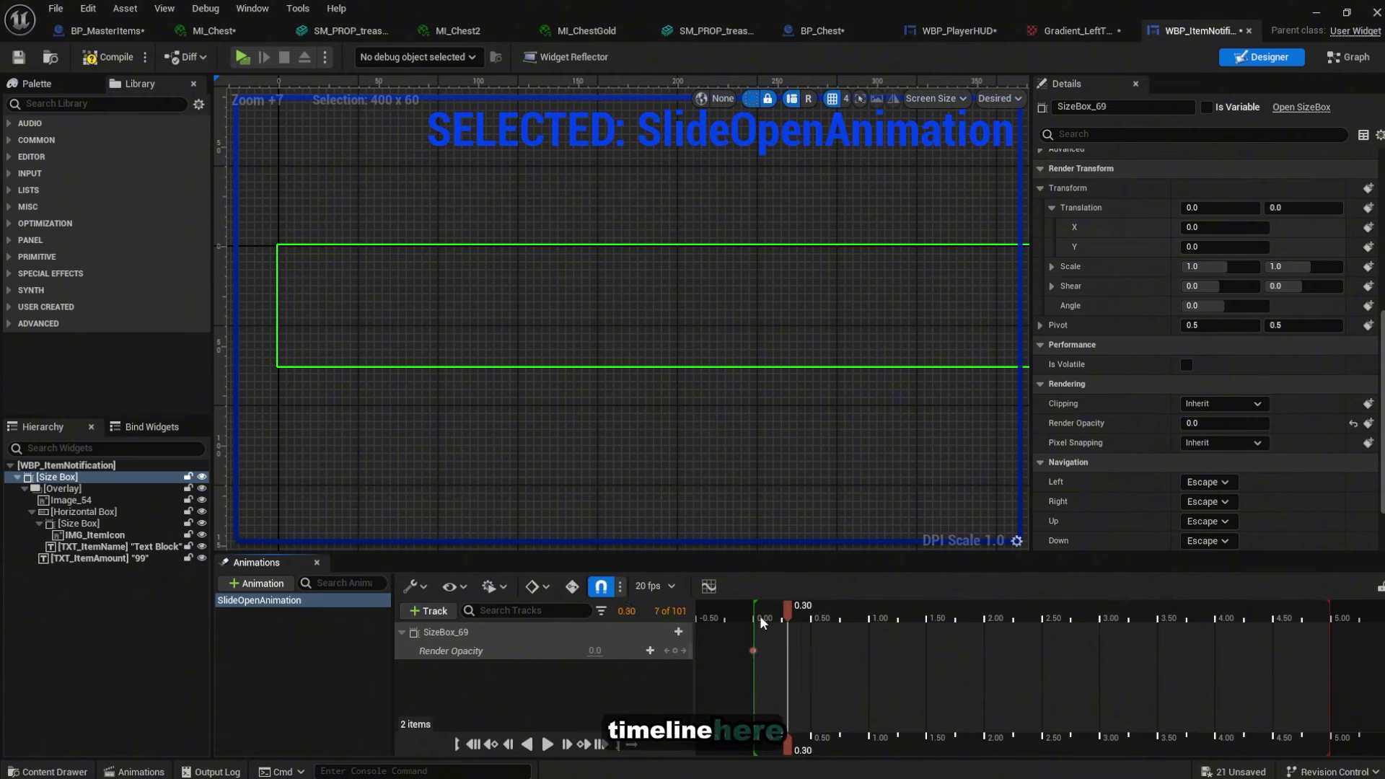
click(754, 617)
scroll(661, 457, down, 2)
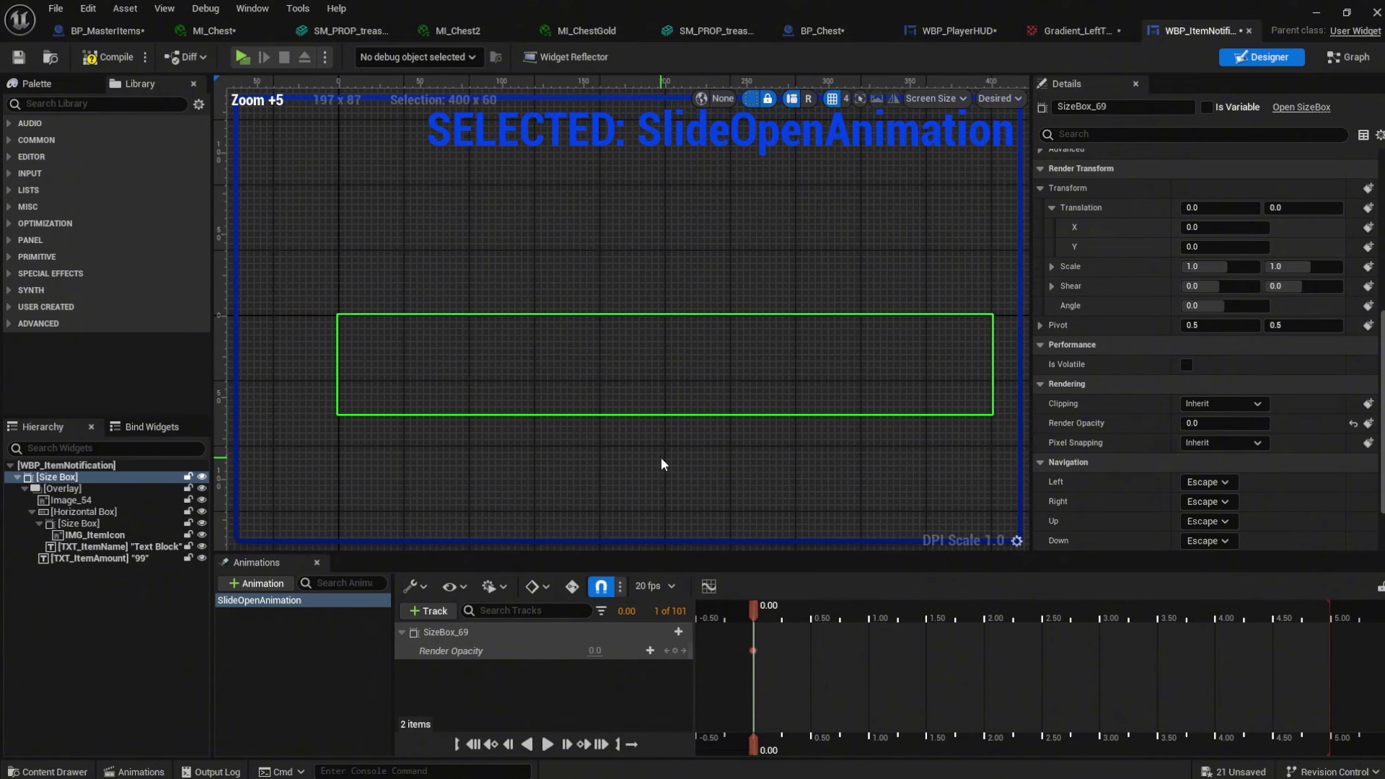
click(1220, 208)
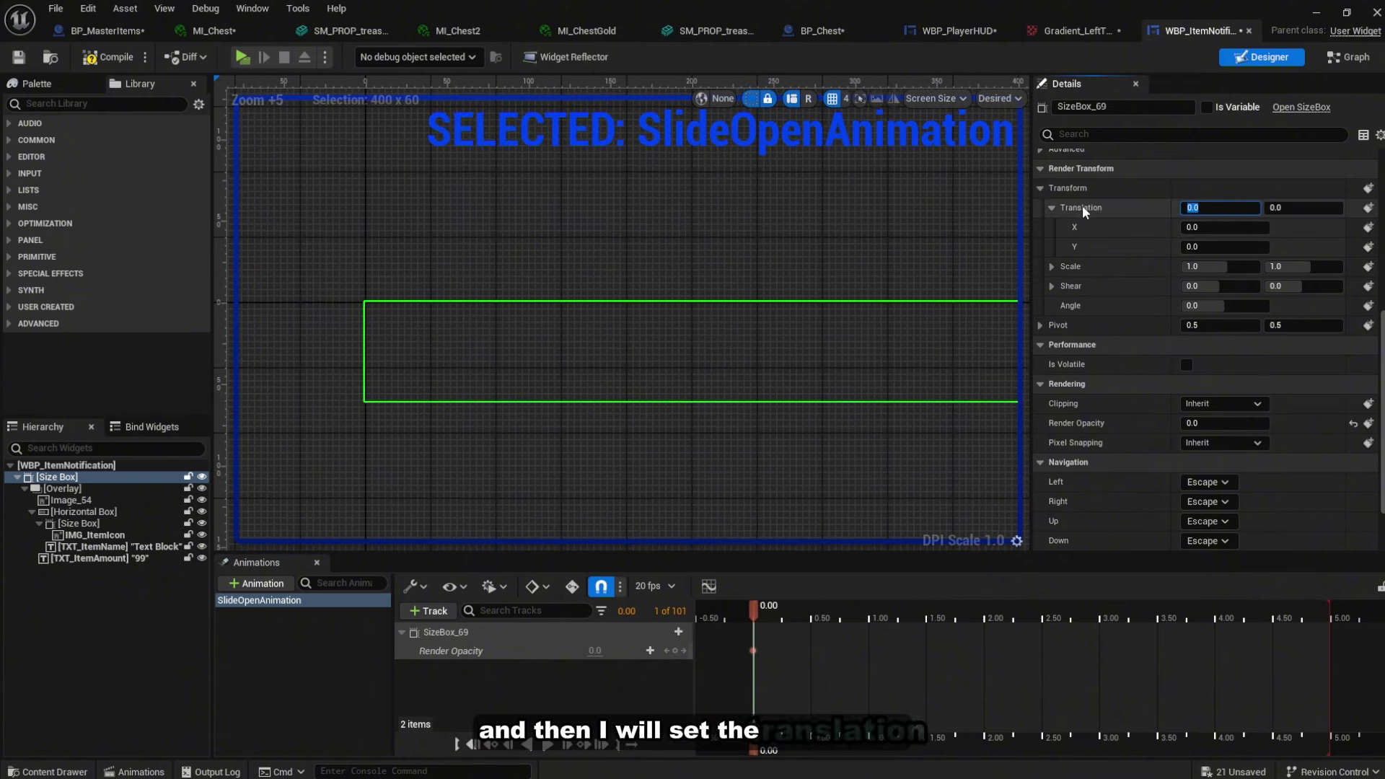
text(1)
key(Return)
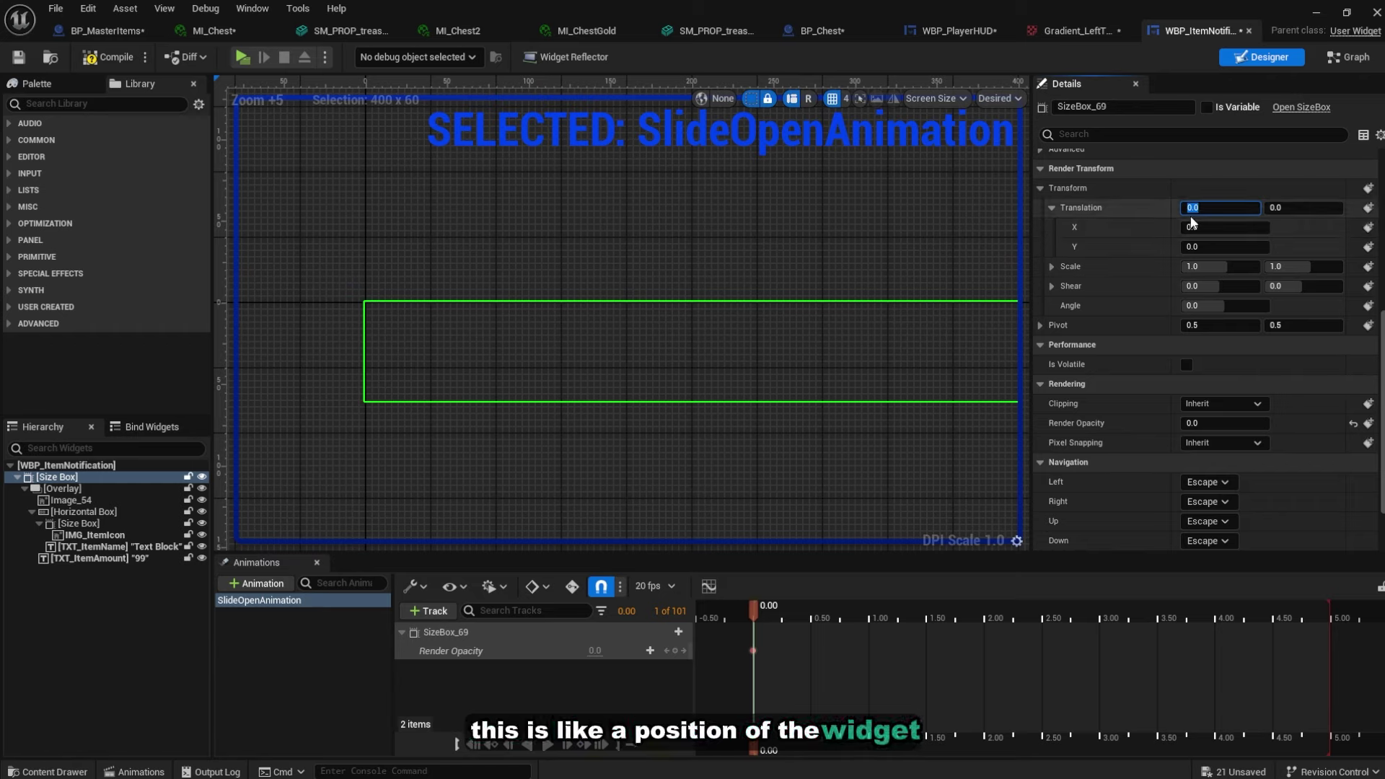
drag(1219, 208, 1286, 205)
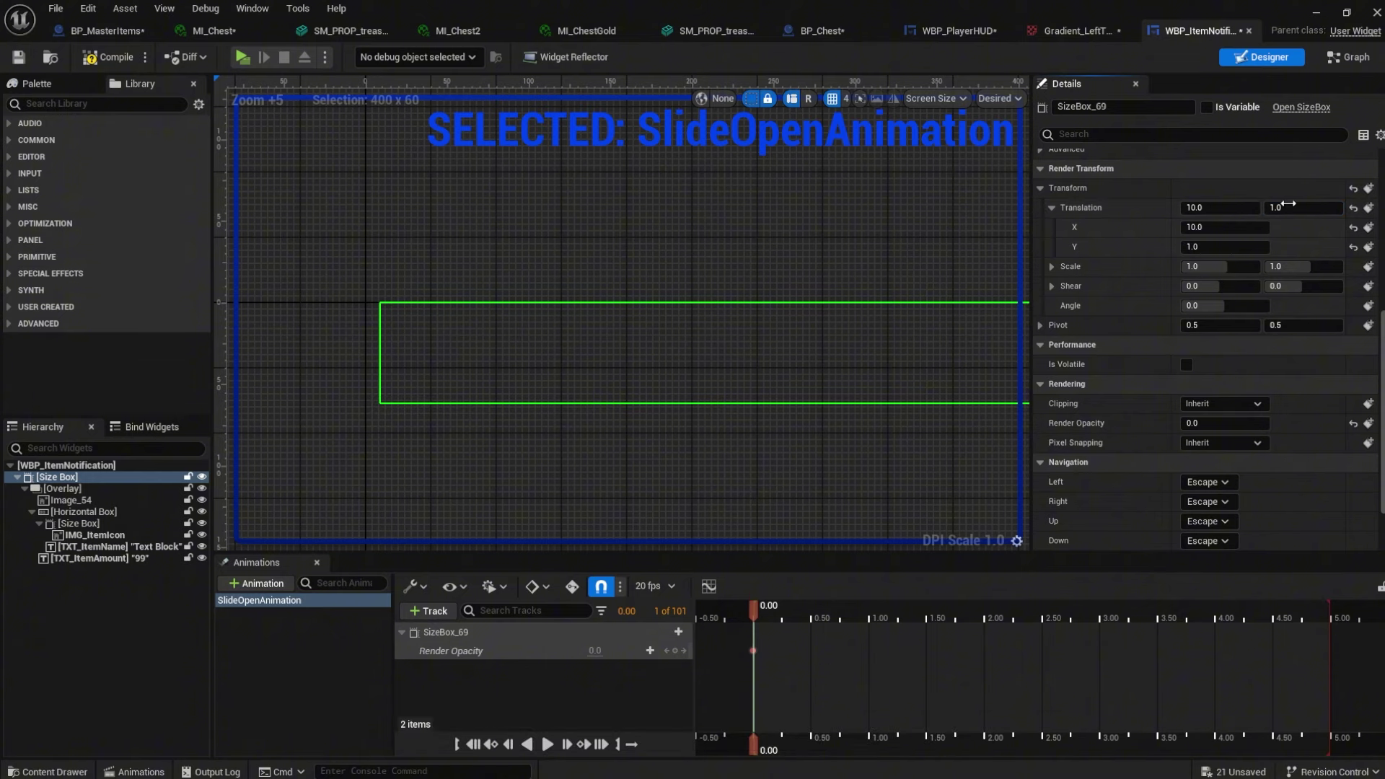
click(1282, 204)
text(0)
key(Return)
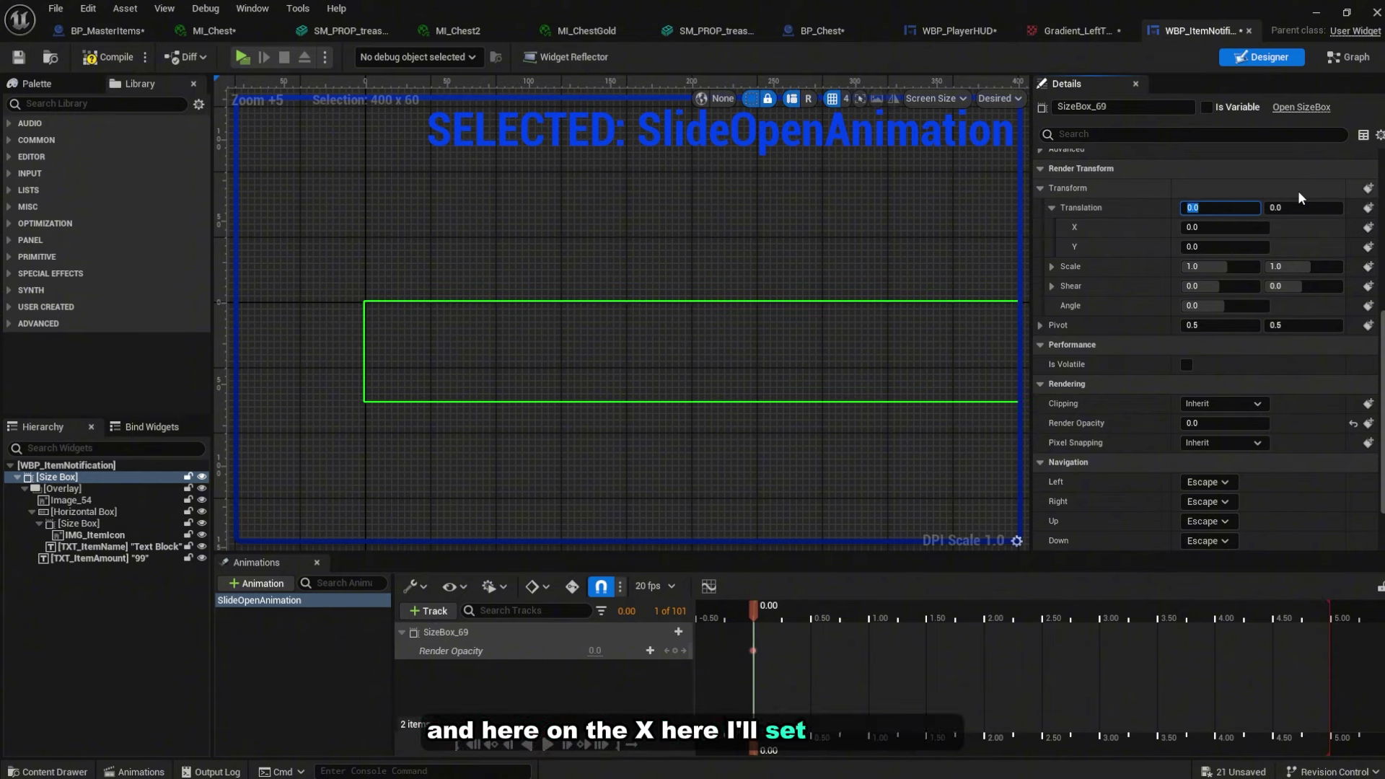
text(-)
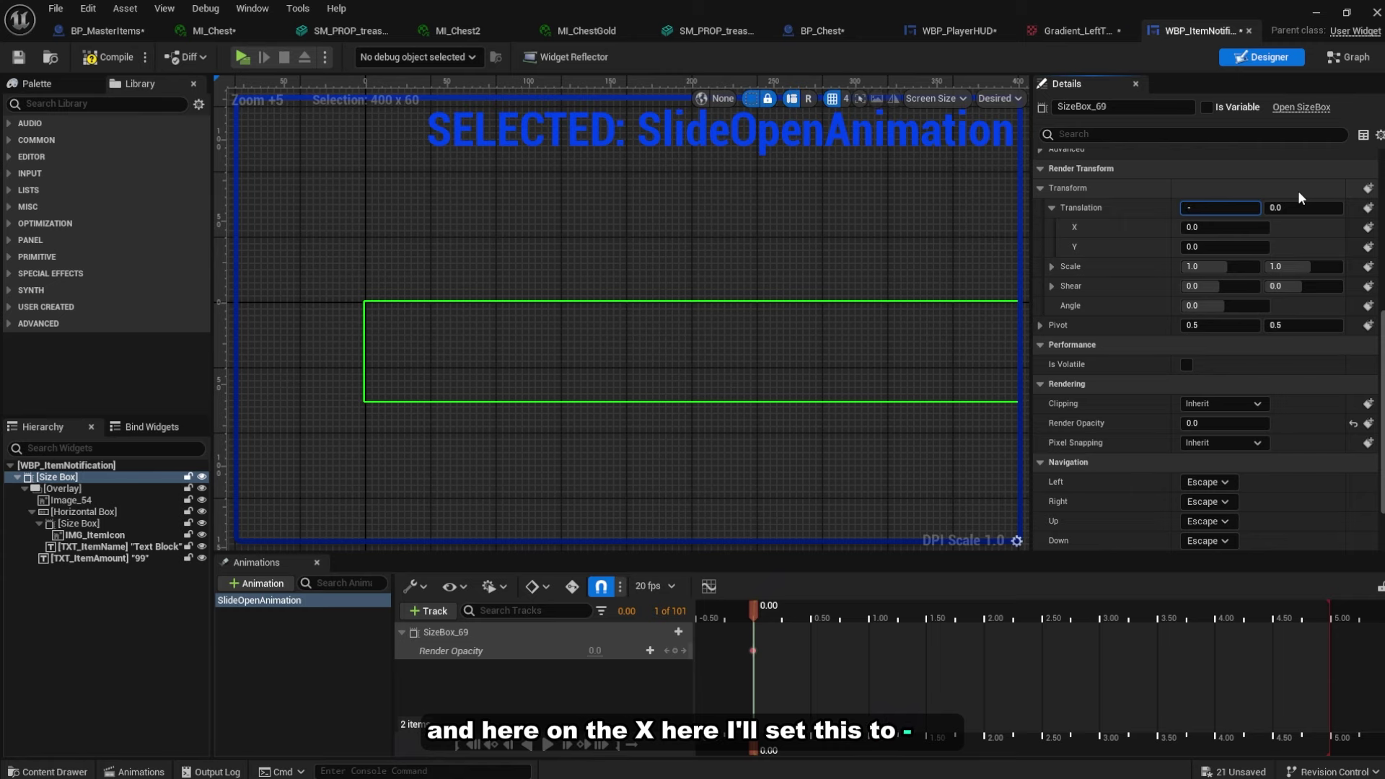
text(250)
key(Return)
scroll(851, 360, down, 1)
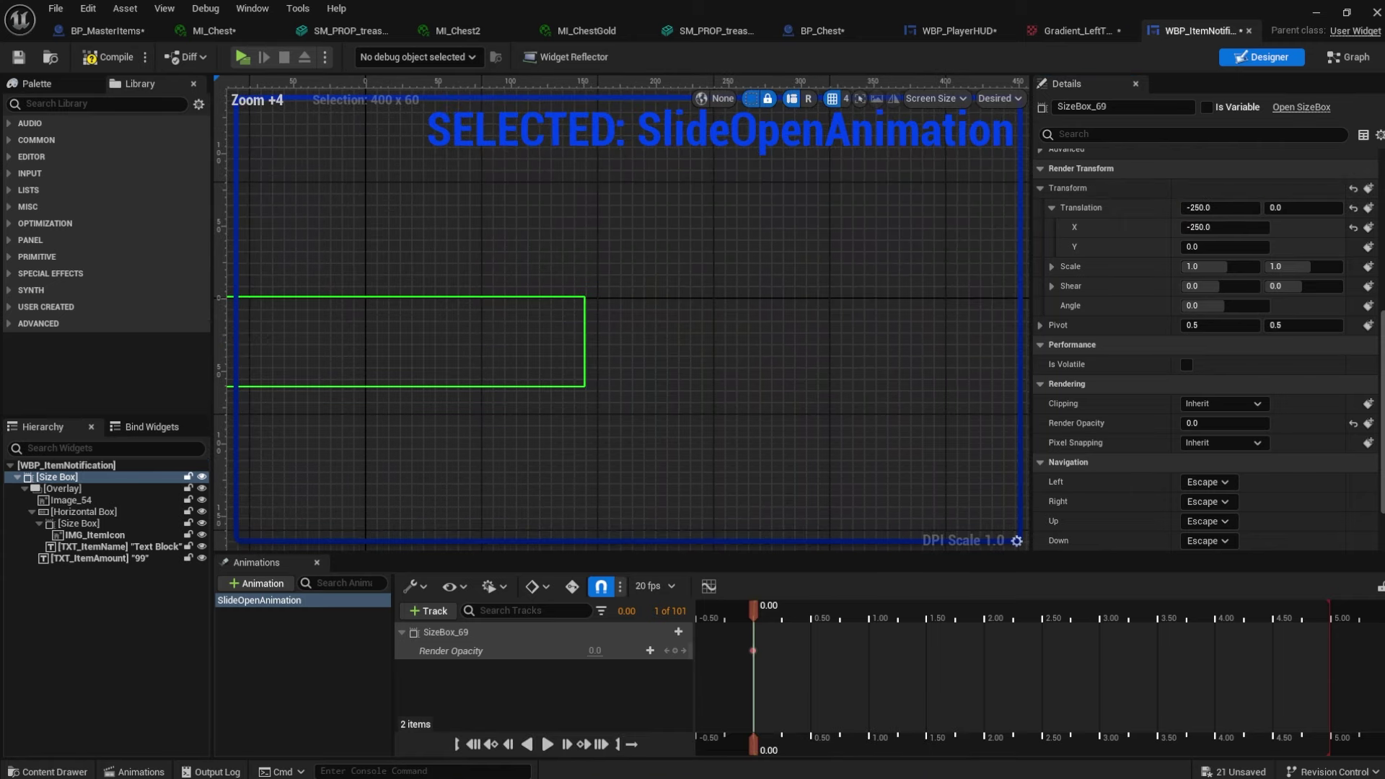
click(1369, 208)
ctrl+scroll(834, 623, up, 4)
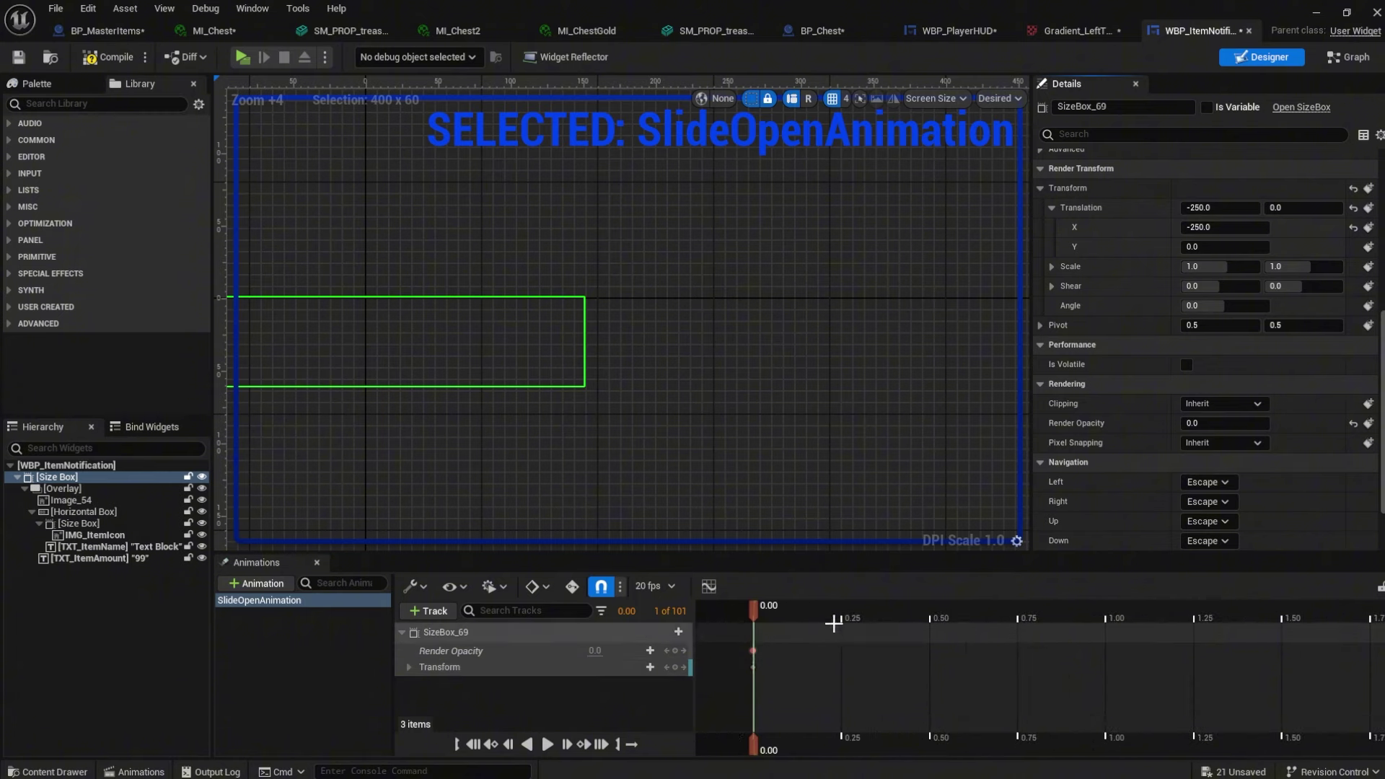
At 0.25, keyframe translation X at 10 and Render Opacity at 1
click(841, 619)
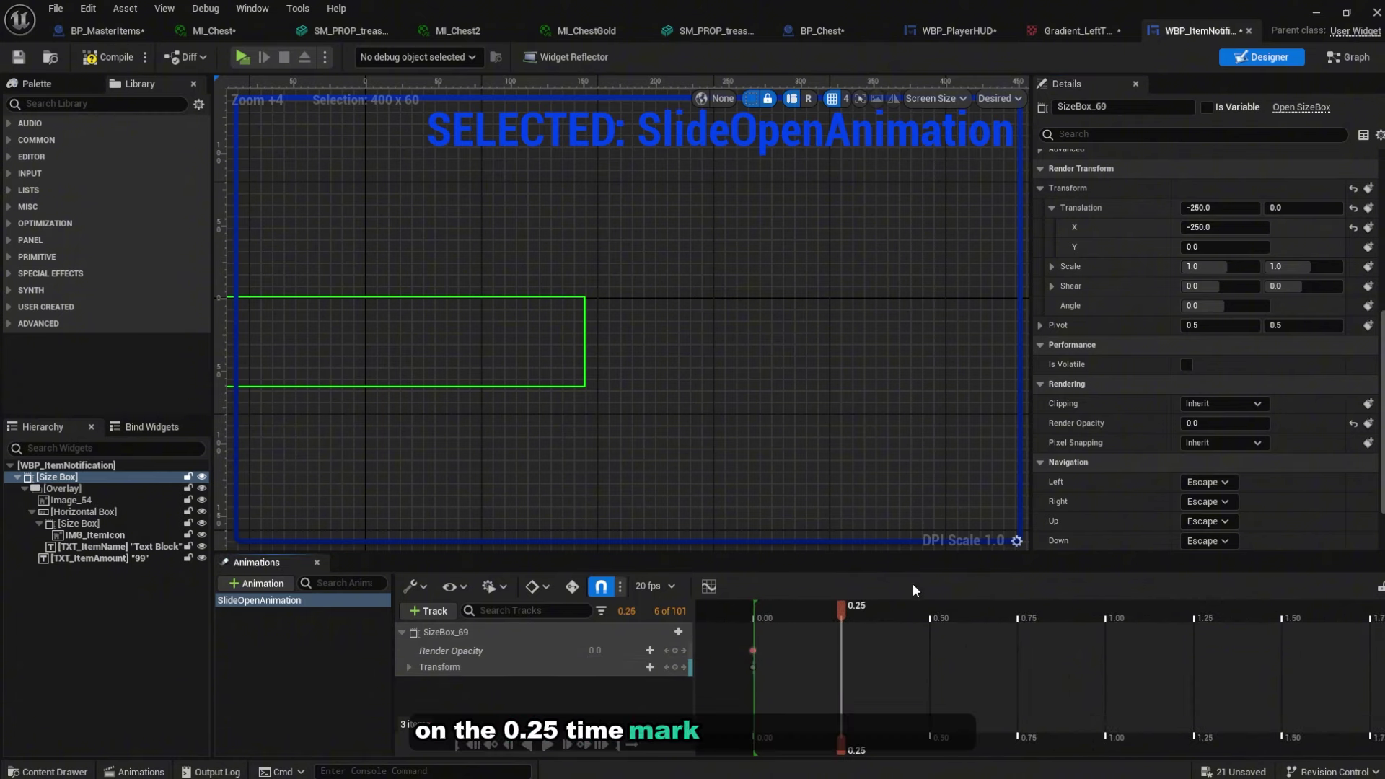
click(1220, 209)
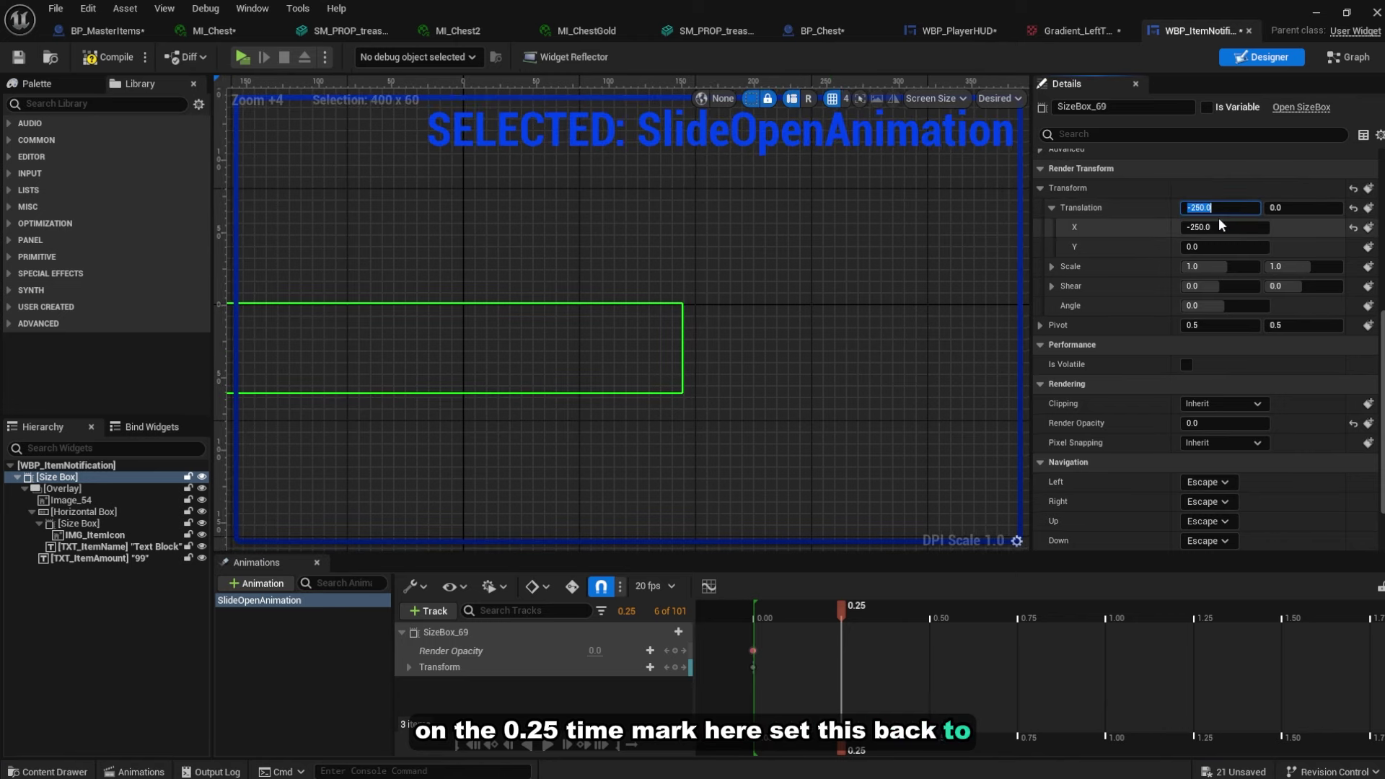
text(10)
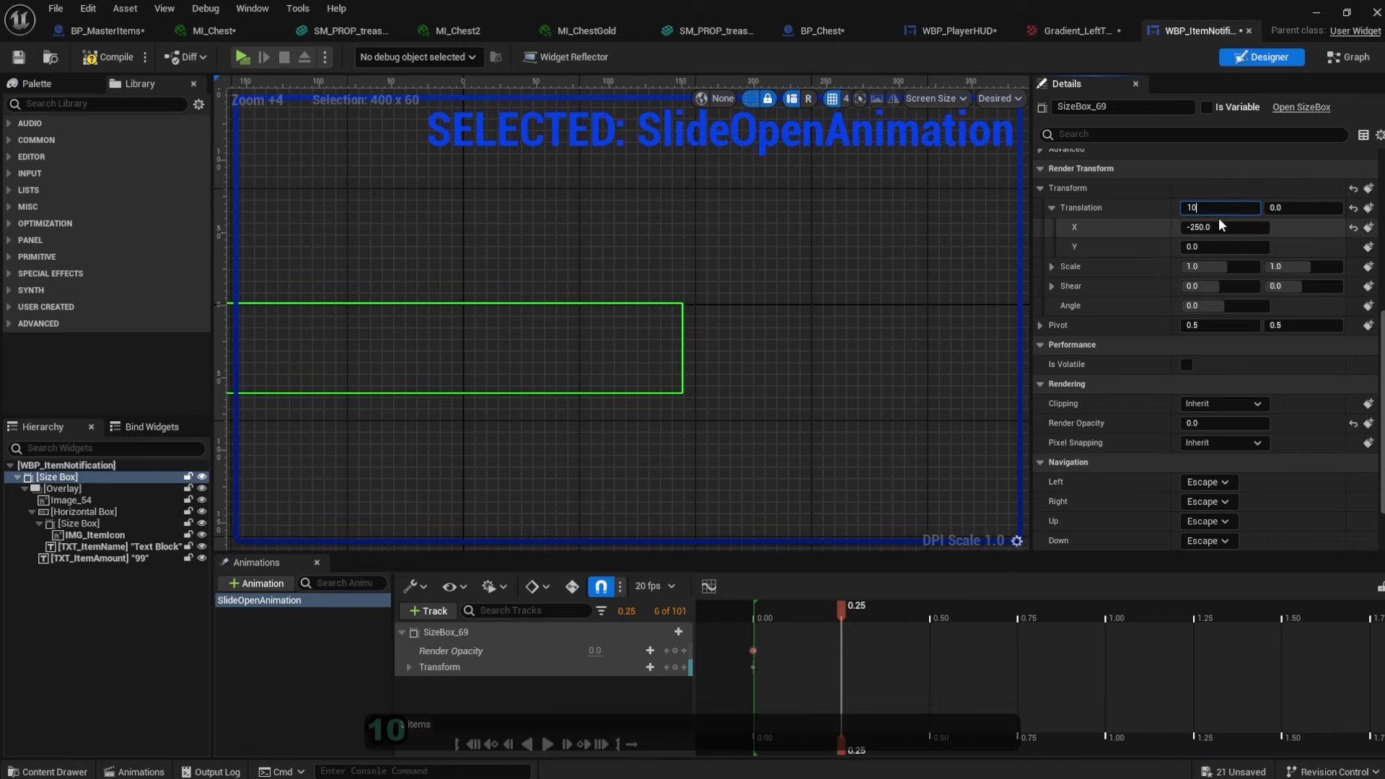
click(1371, 209)
click(1371, 208)
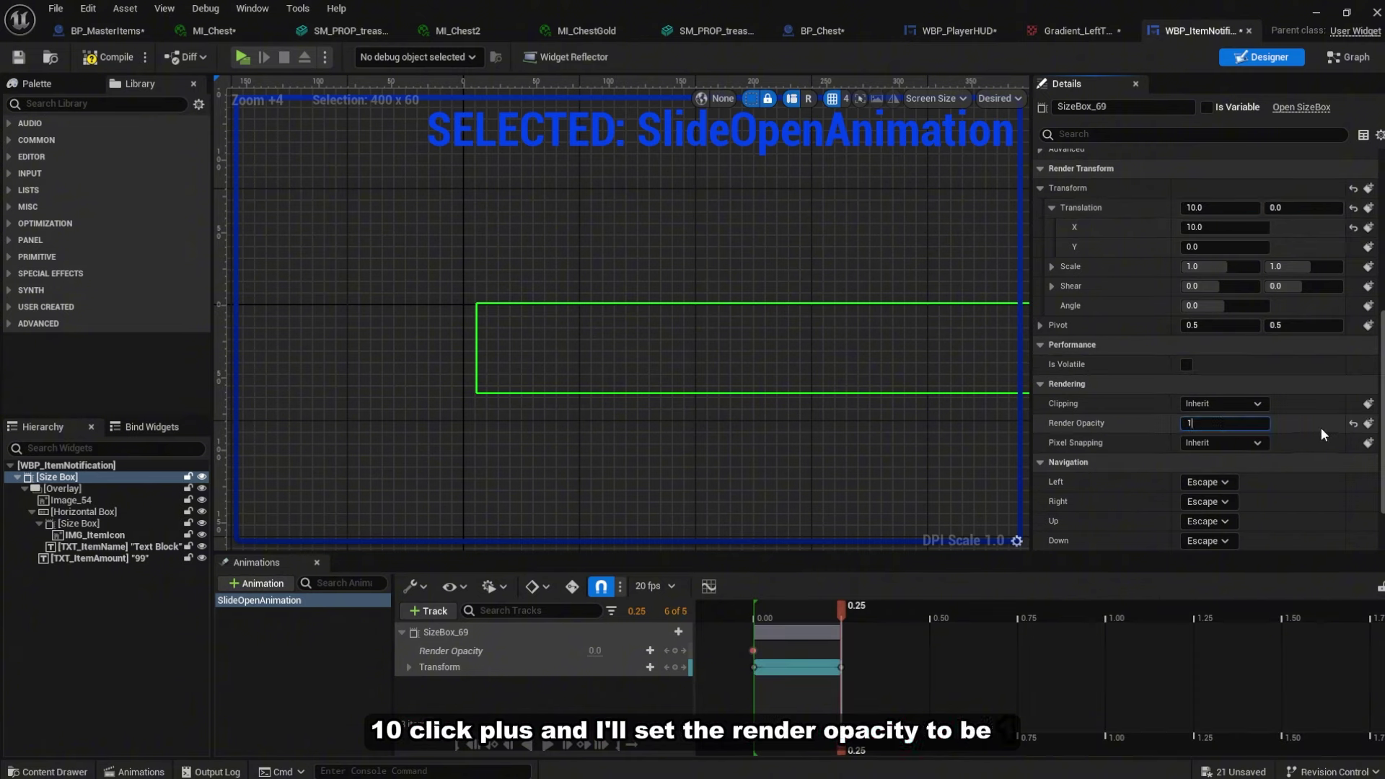
text(1)
key(Return)
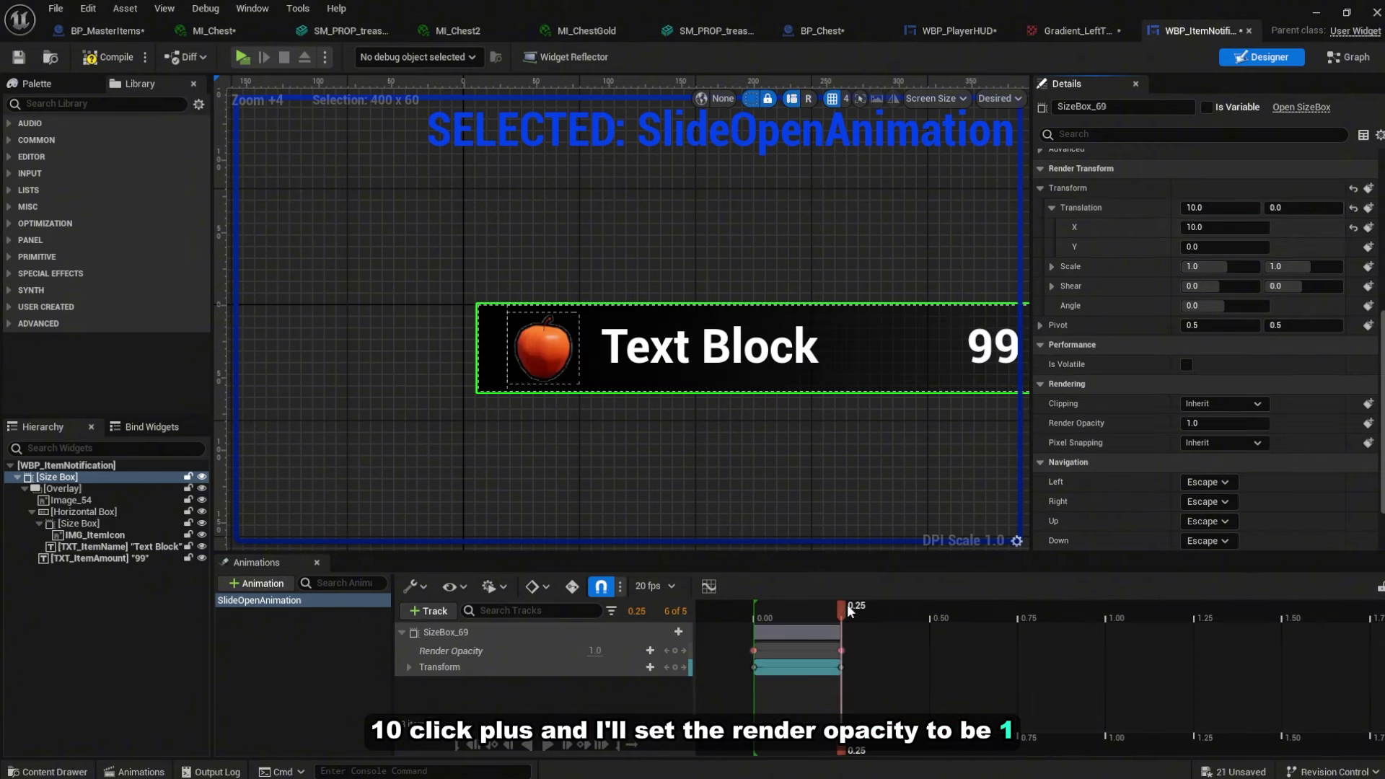
Set translation X to 0 at 0.30, preview the animation from 0.00, and compile
mouse_move(847, 604)
mouse_down()
mouse_move(751, 605)
mouse_move(860, 605)
mouse_up()
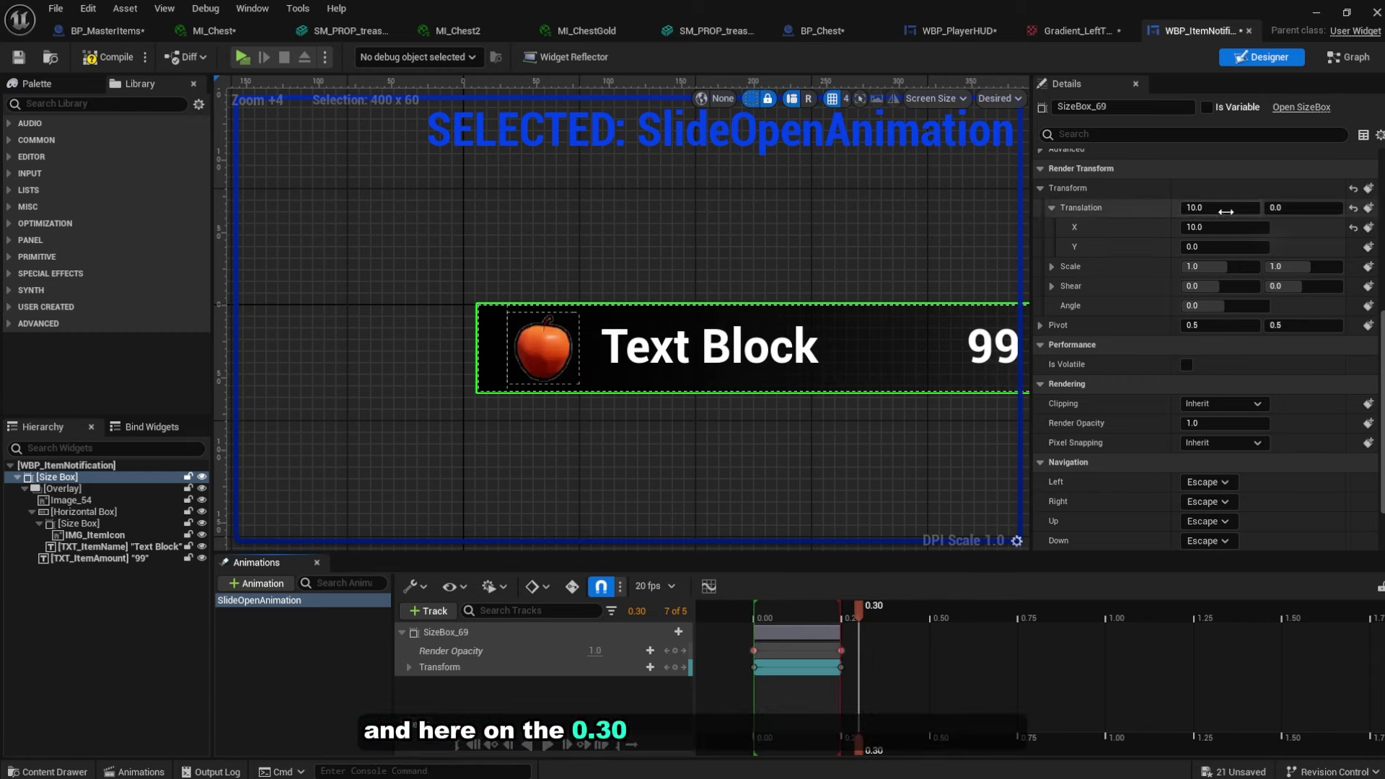
text(0)
key(Return)
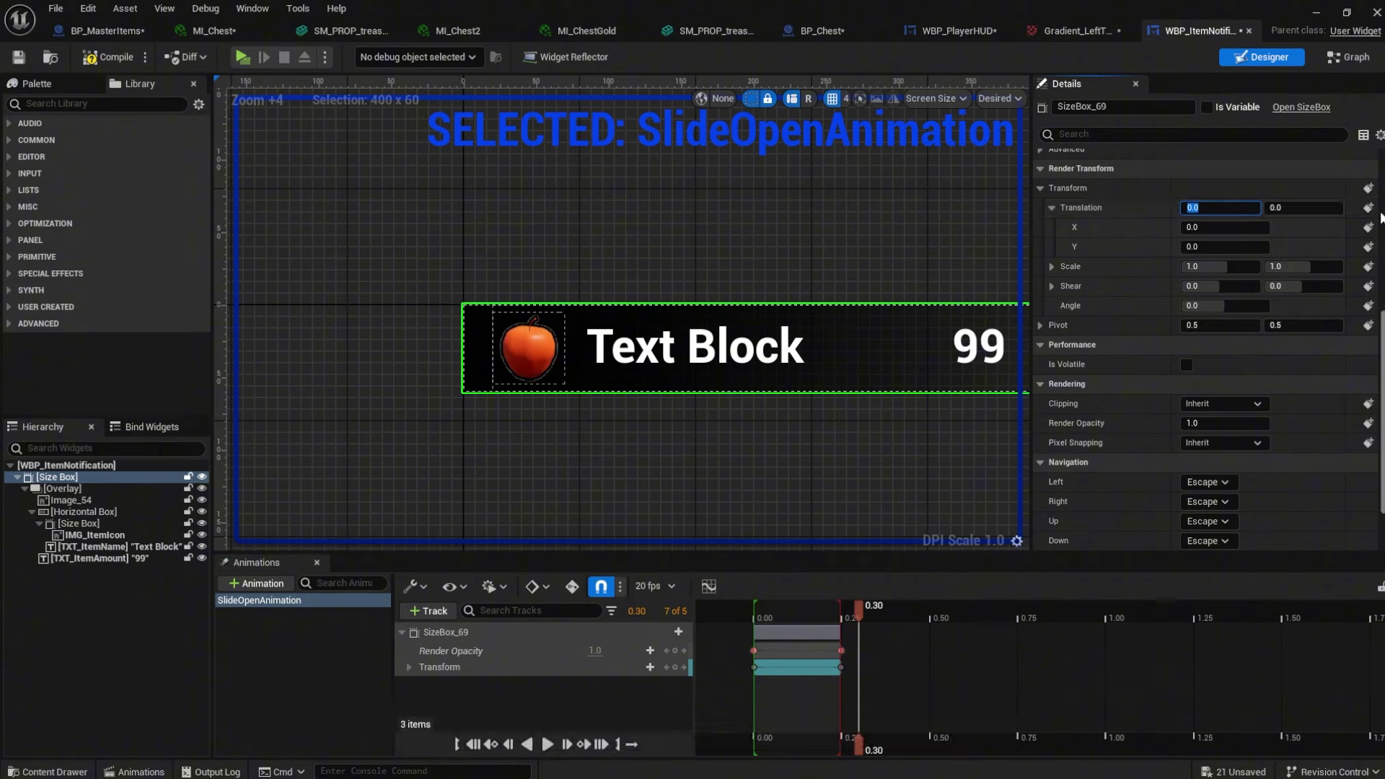
click(743, 610)
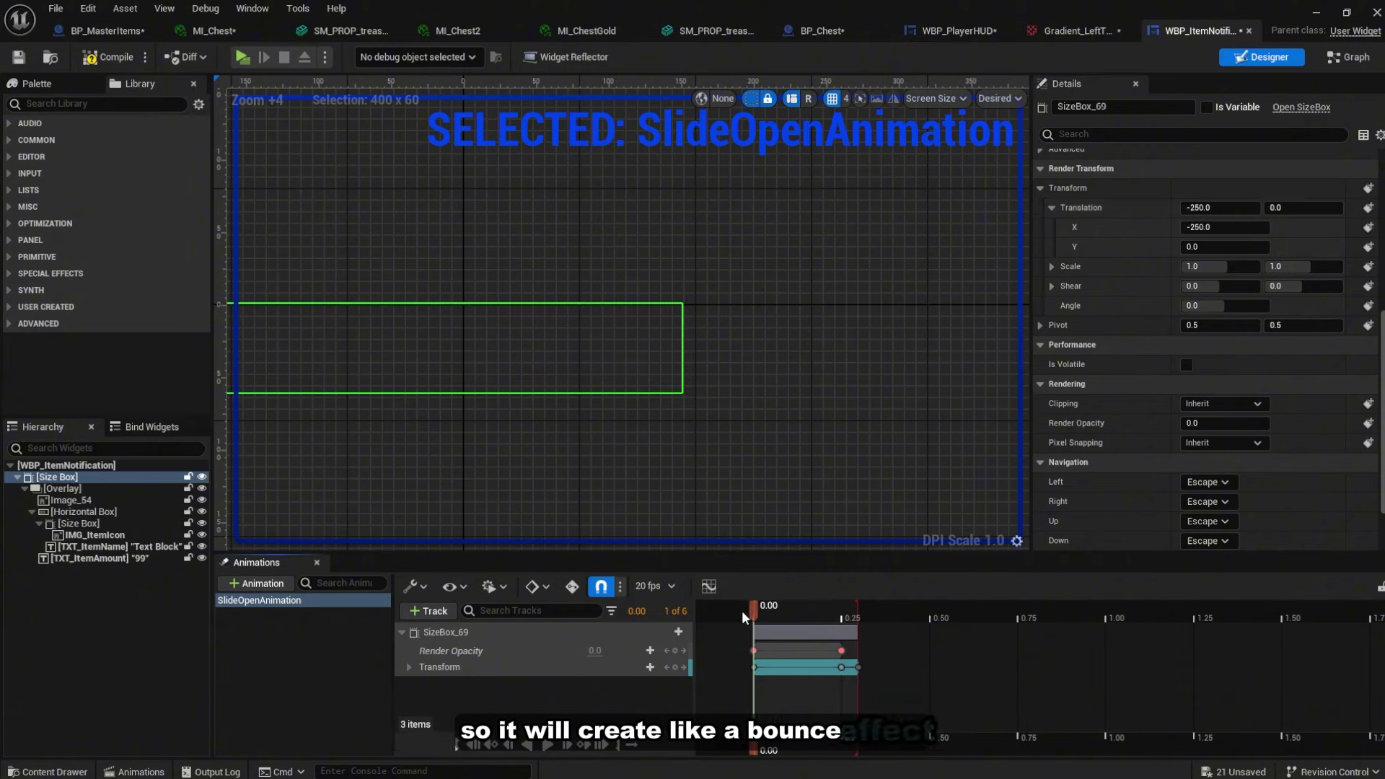
key(space)
key(space)
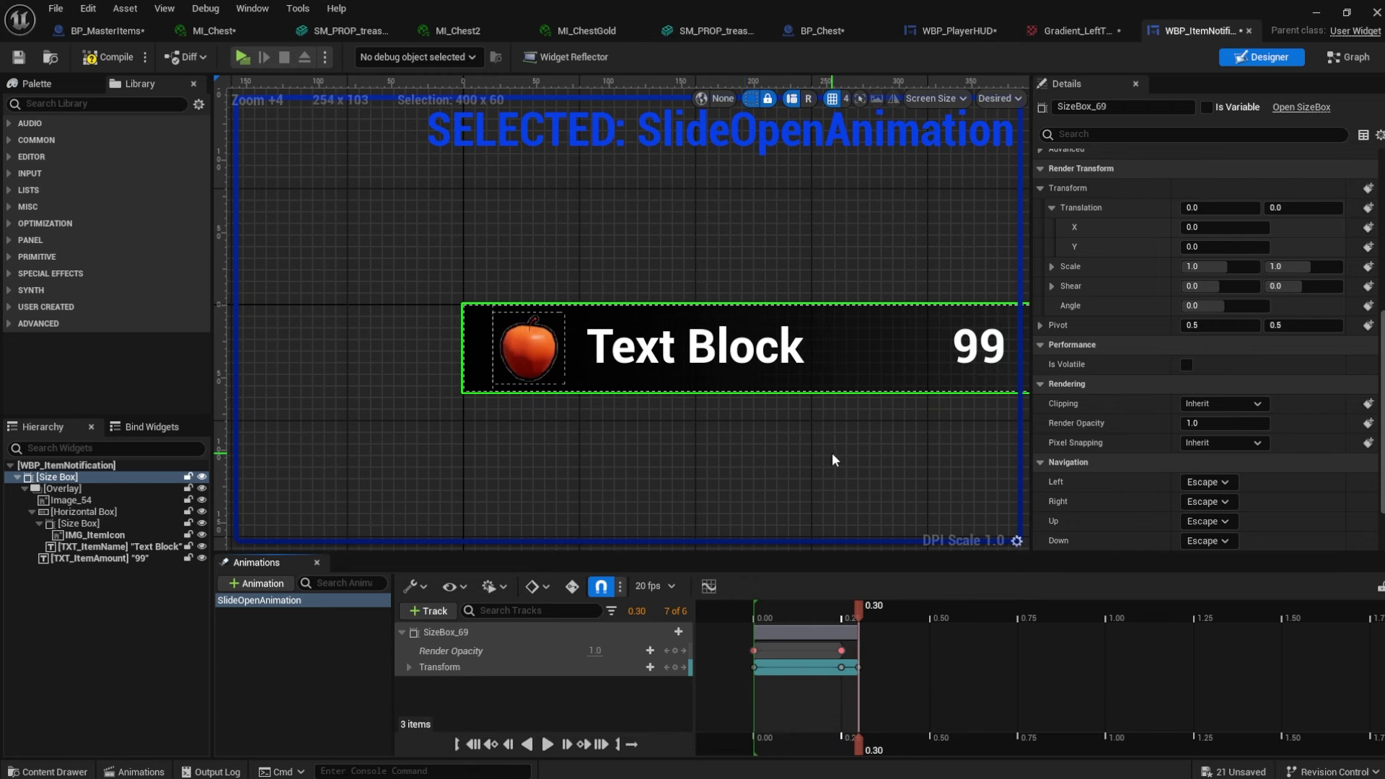
scroll(833, 453, down, 3)
click(118, 64)
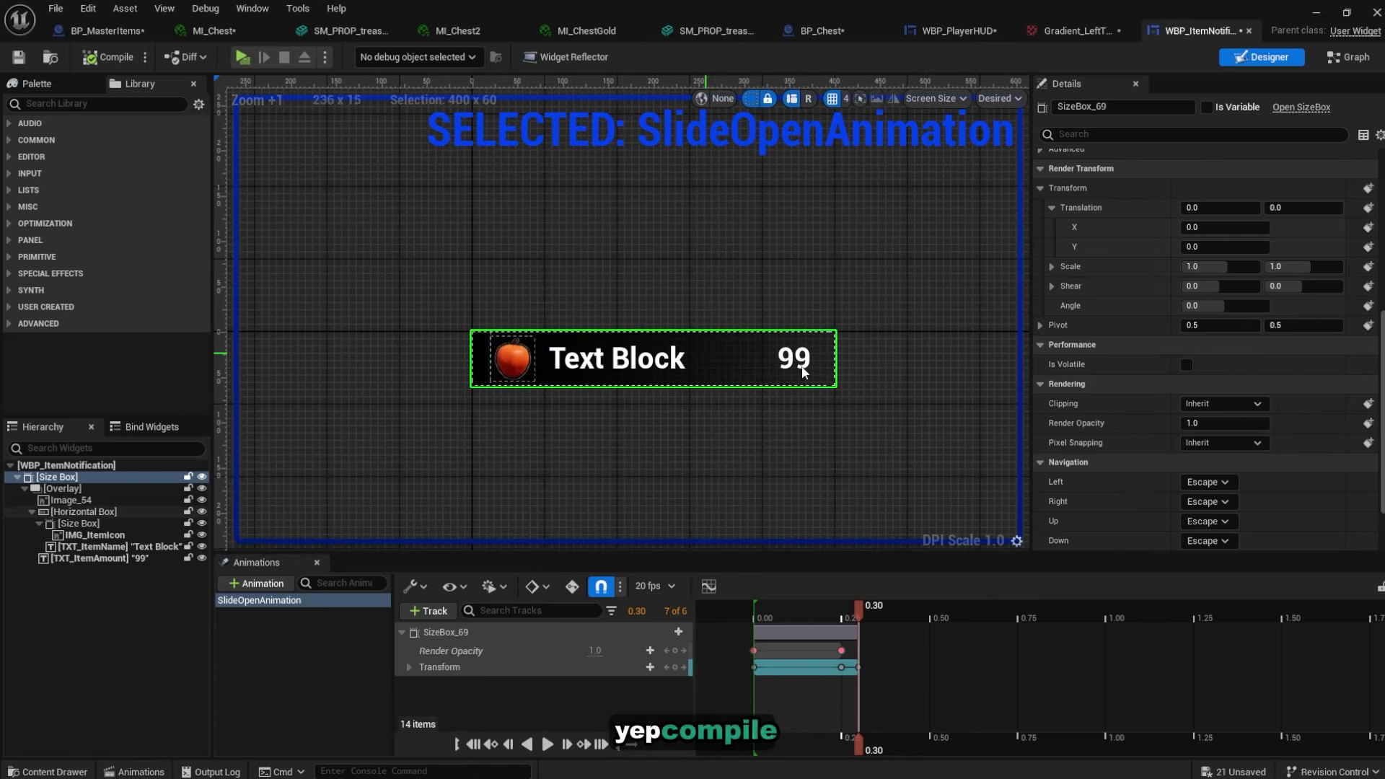
Add a Play Animation node for SlideOpenAnimation after the item amount Set Text
click(1324, 57)
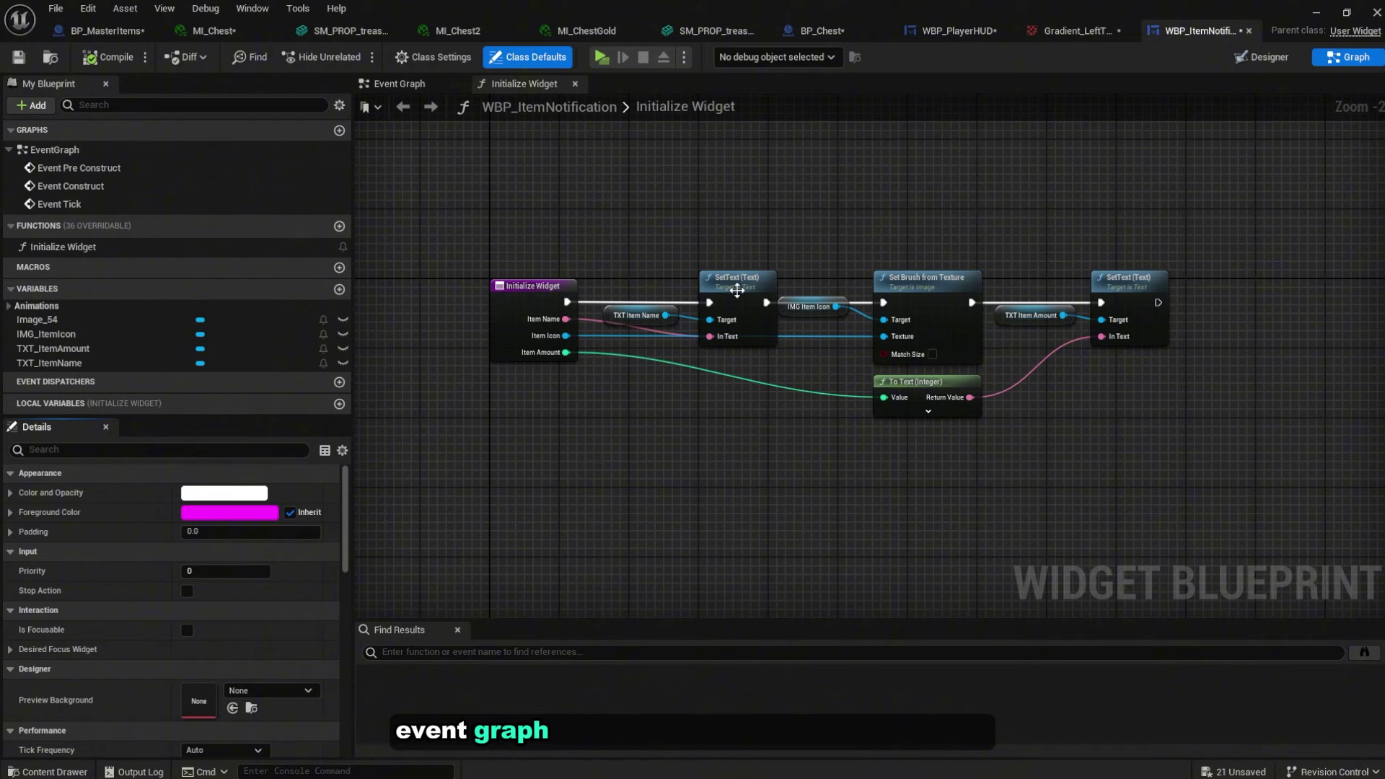
right_drag(1021, 351, 960, 378)
click(29, 306)
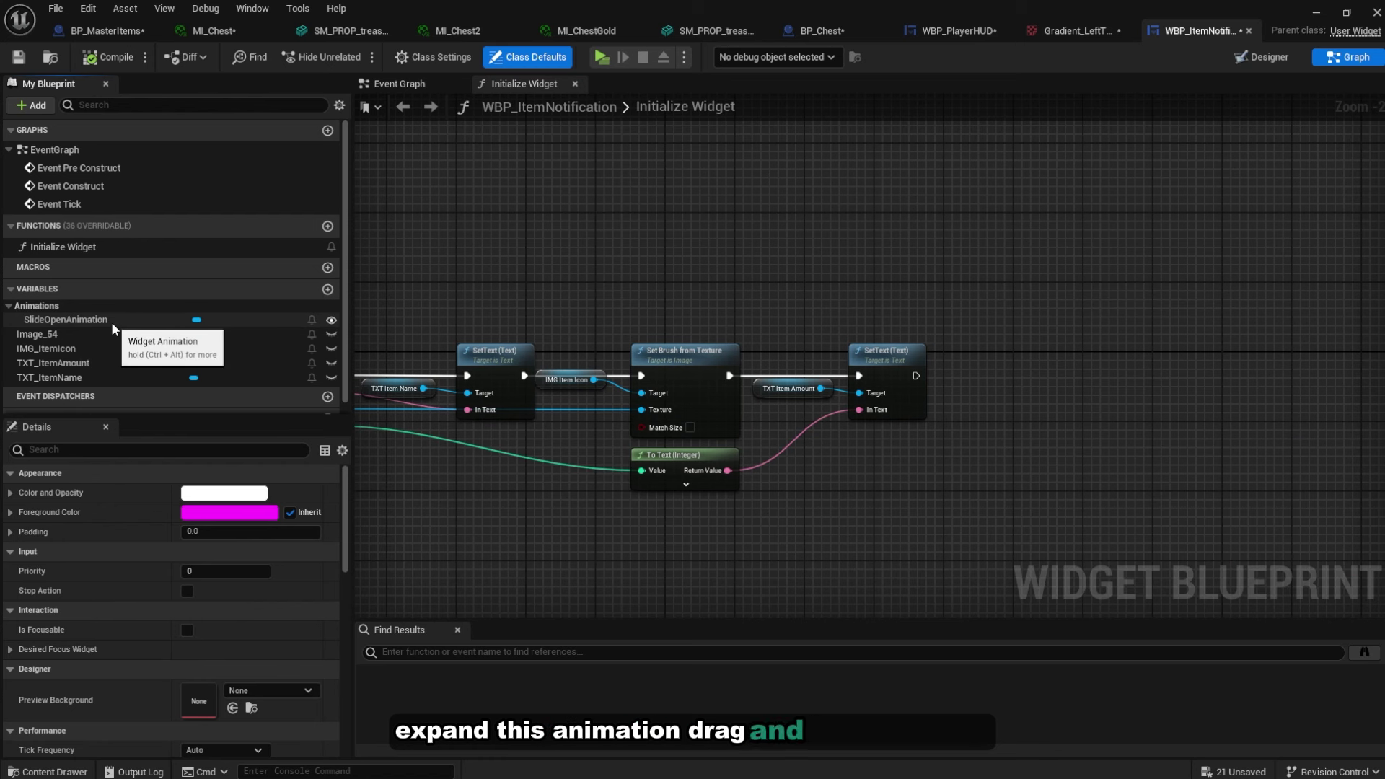
drag(114, 321, 1001, 330)
scroll(865, 294, up, 2)
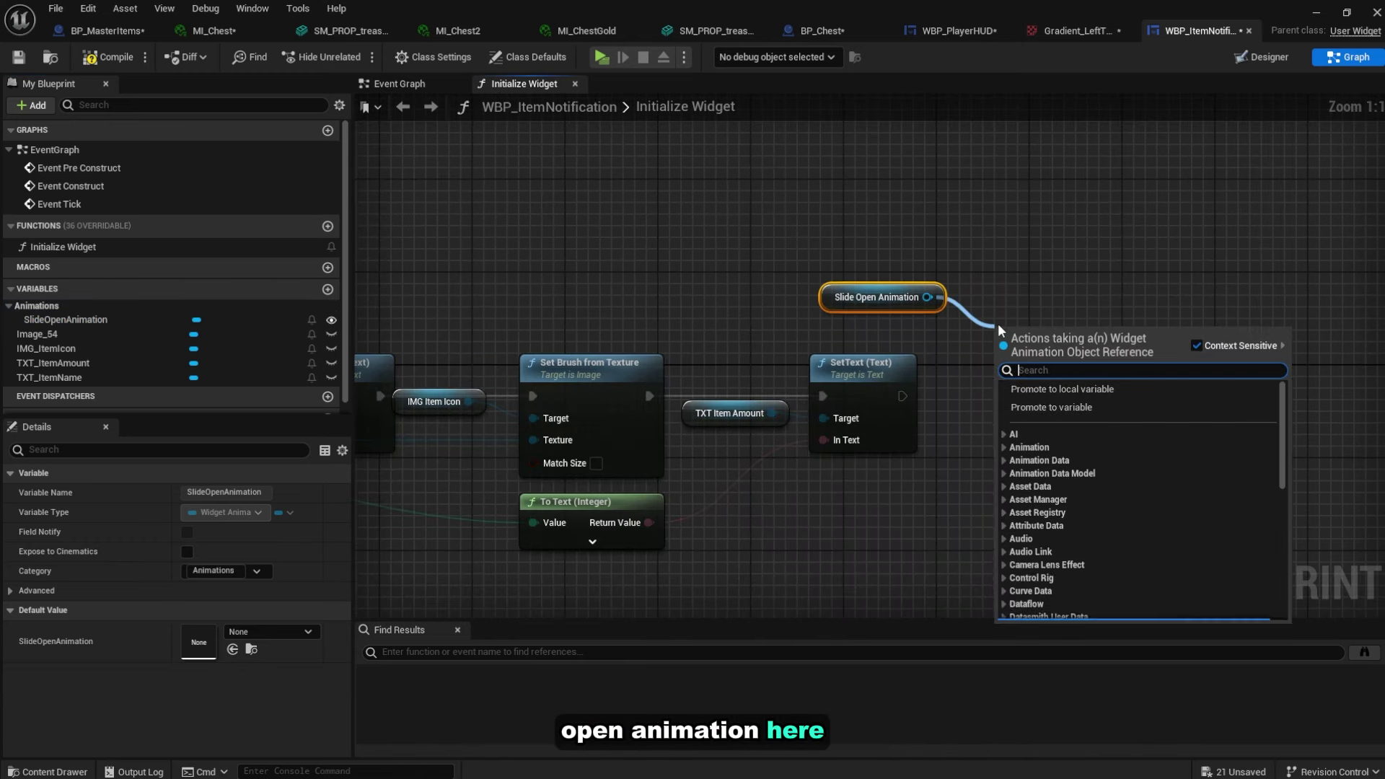
text(play a)
key(Return)
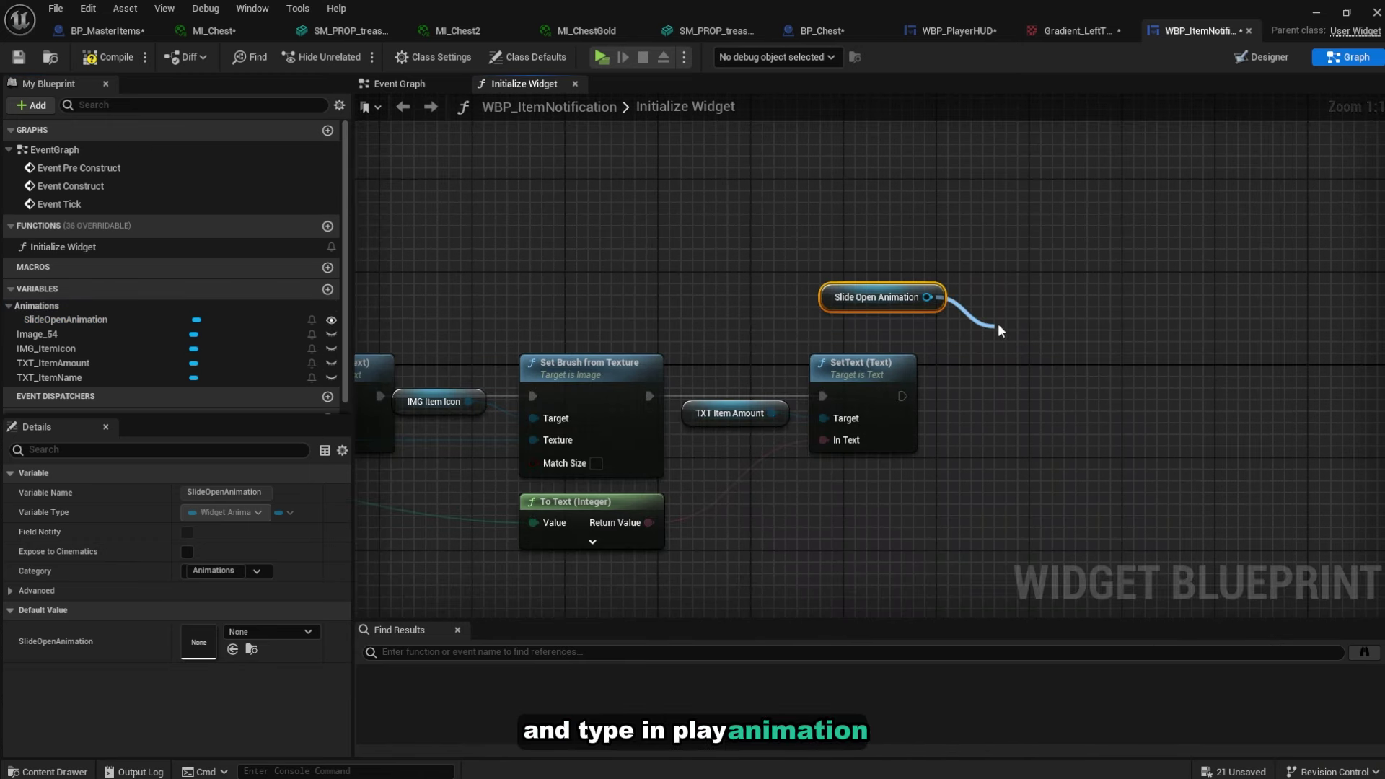
drag(1009, 361, 902, 395)
drag(1094, 361, 1129, 383)
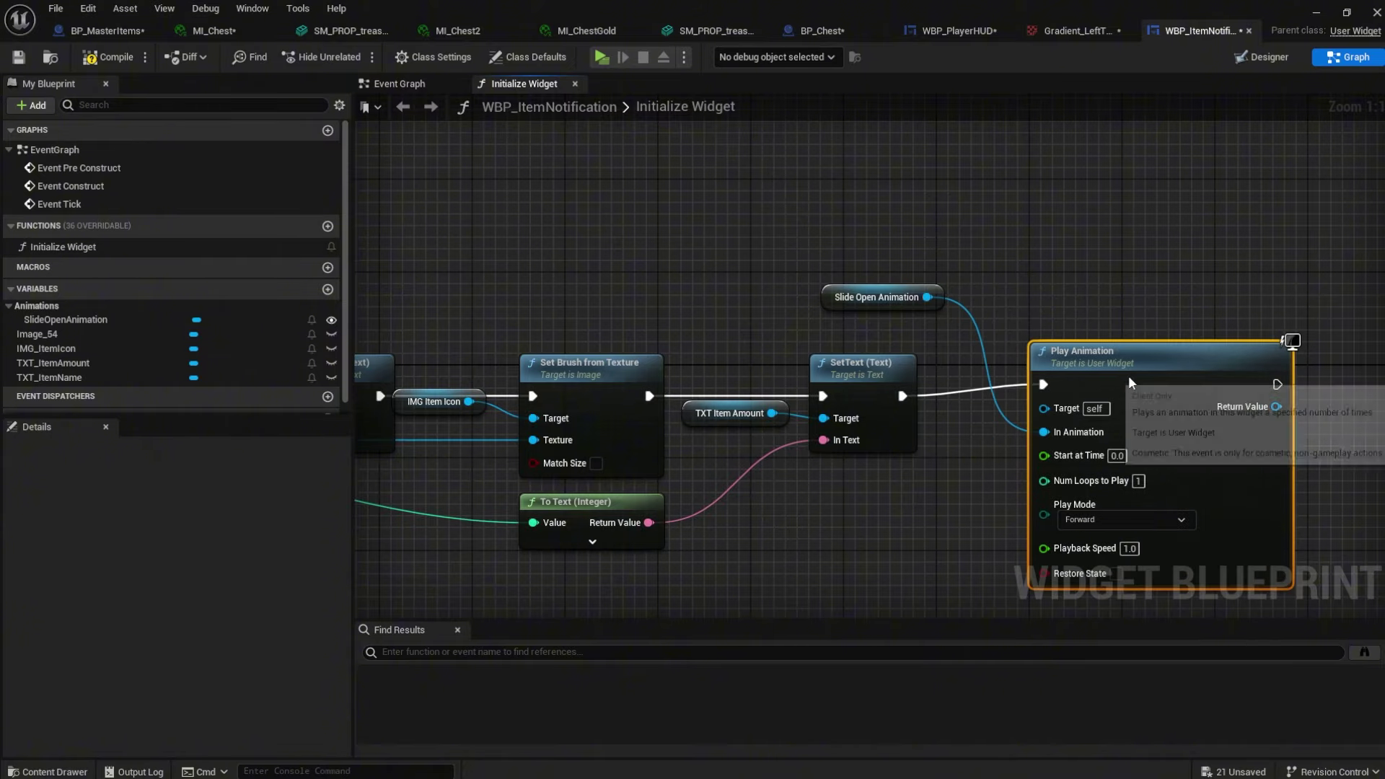
right_drag(1192, 384, 1045, 300)
drag(1046, 300, 1034, 312)
Compile the widget and bring up the Event Graph
click(117, 63)
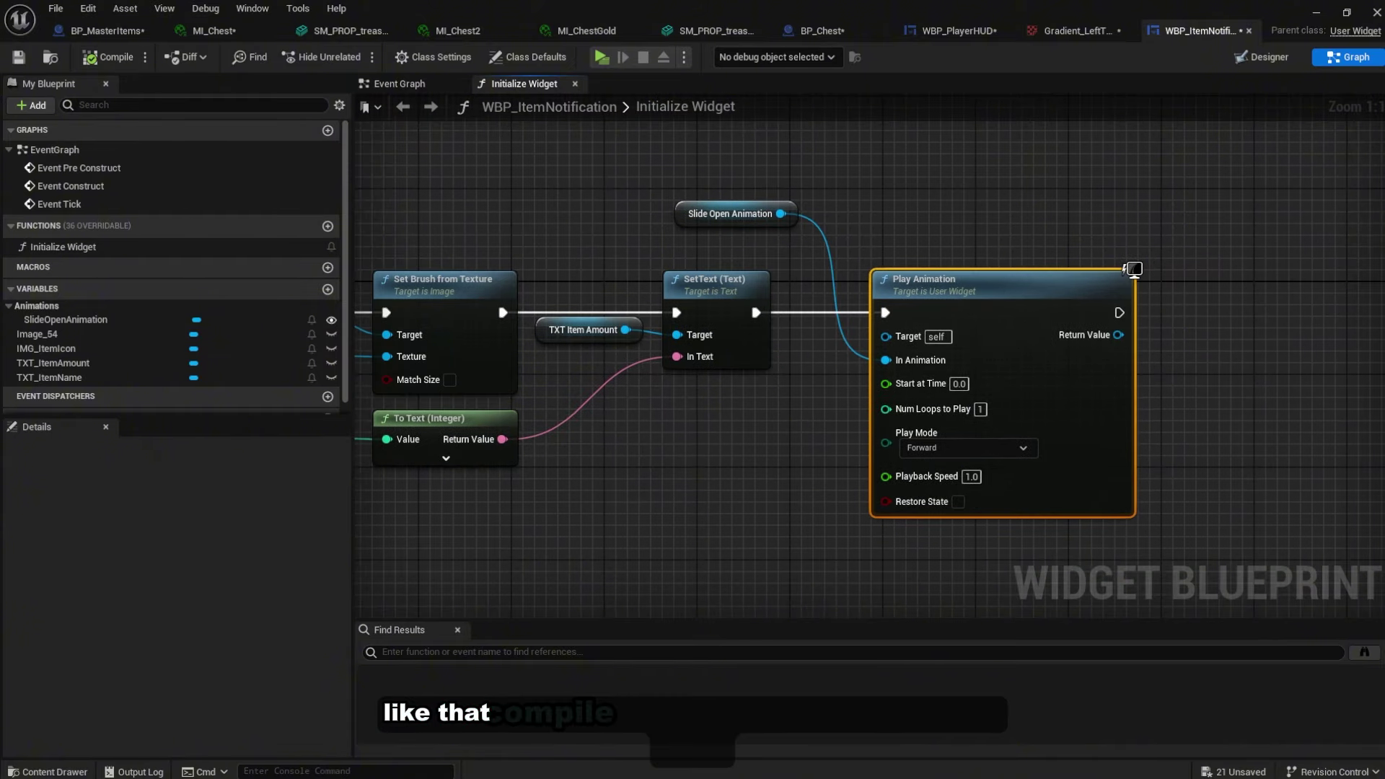
scroll(788, 219, down, 2)
right_drag(788, 220, 1027, 294)
click(417, 87)
right_drag(672, 291, 703, 585)
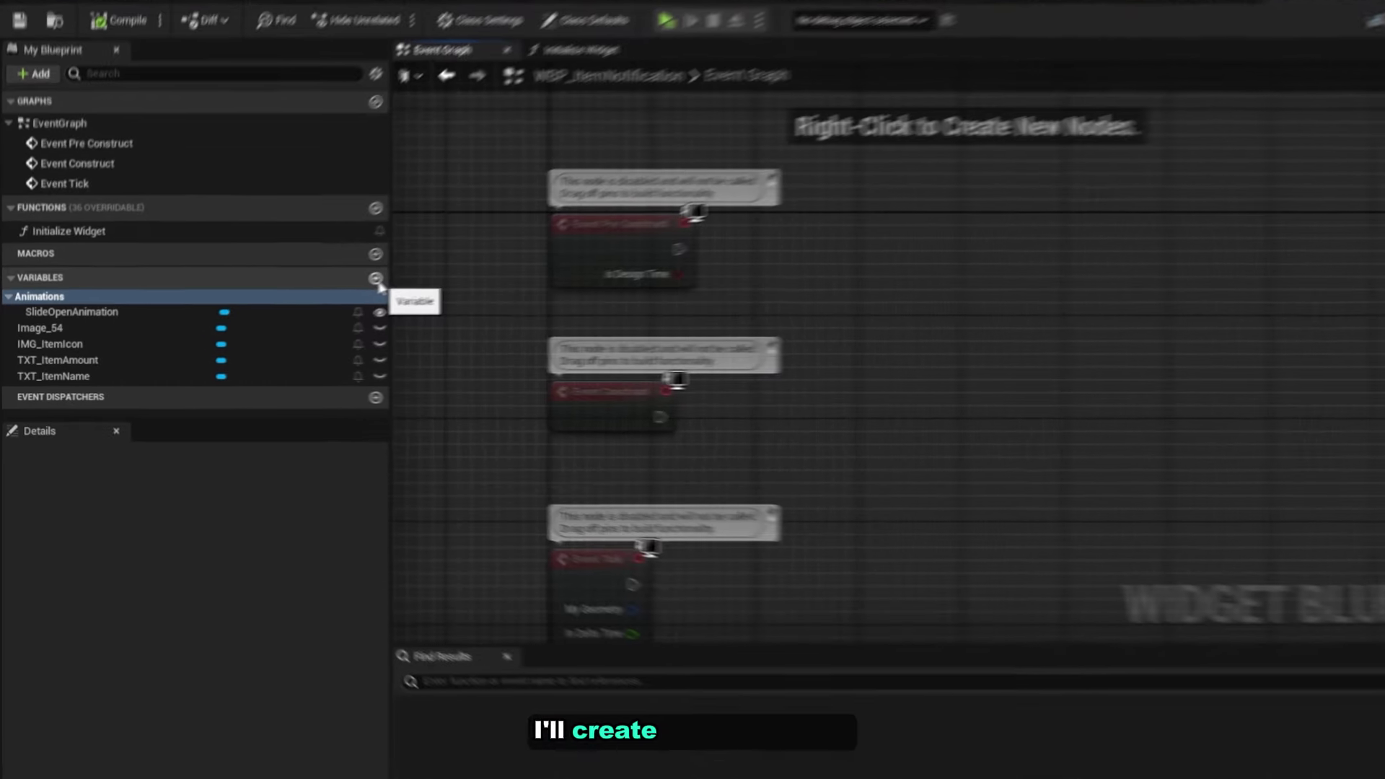
Create a Float variable TimeBeforeClose, instance editable and exposed on spawn, defaulting to 2.0
click(340, 289)
key(BackSpace)
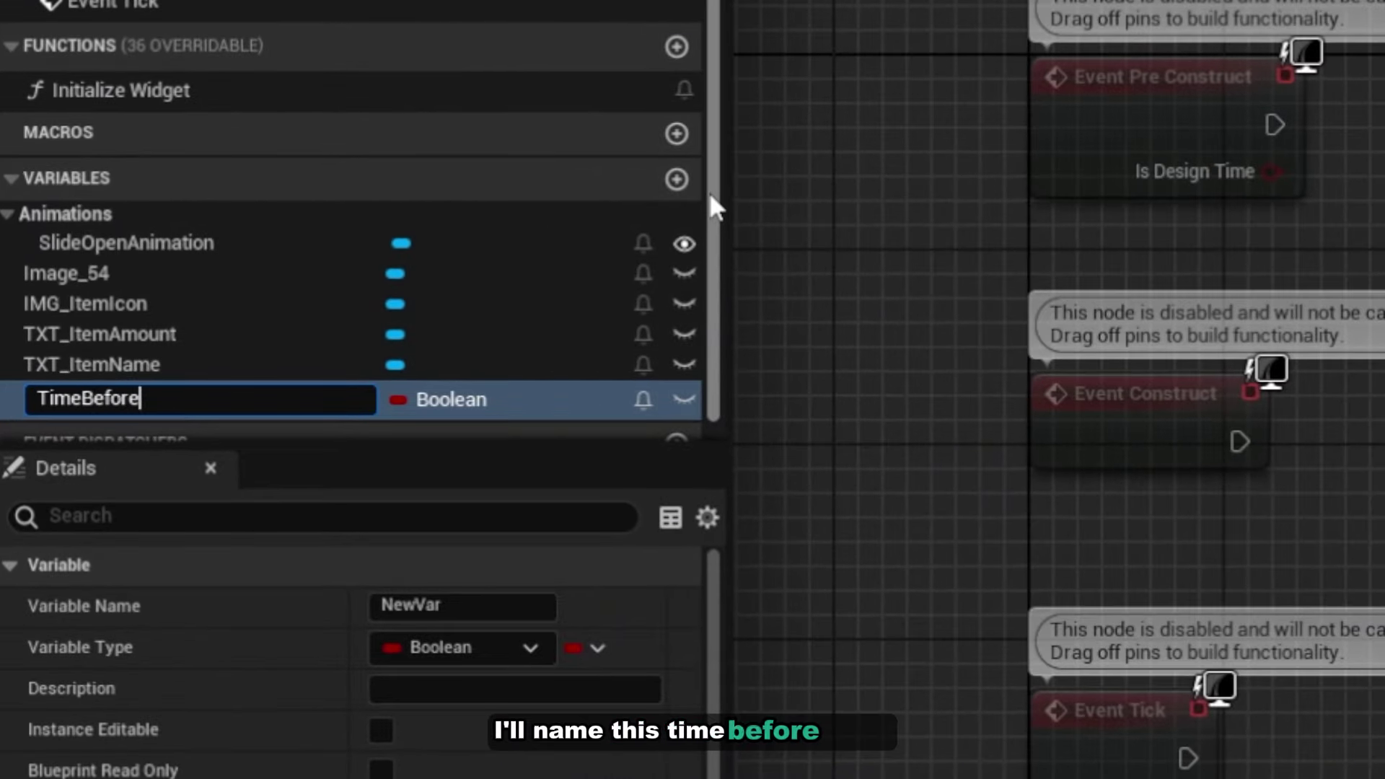
text(TimeBeforeClose)
key(Return)
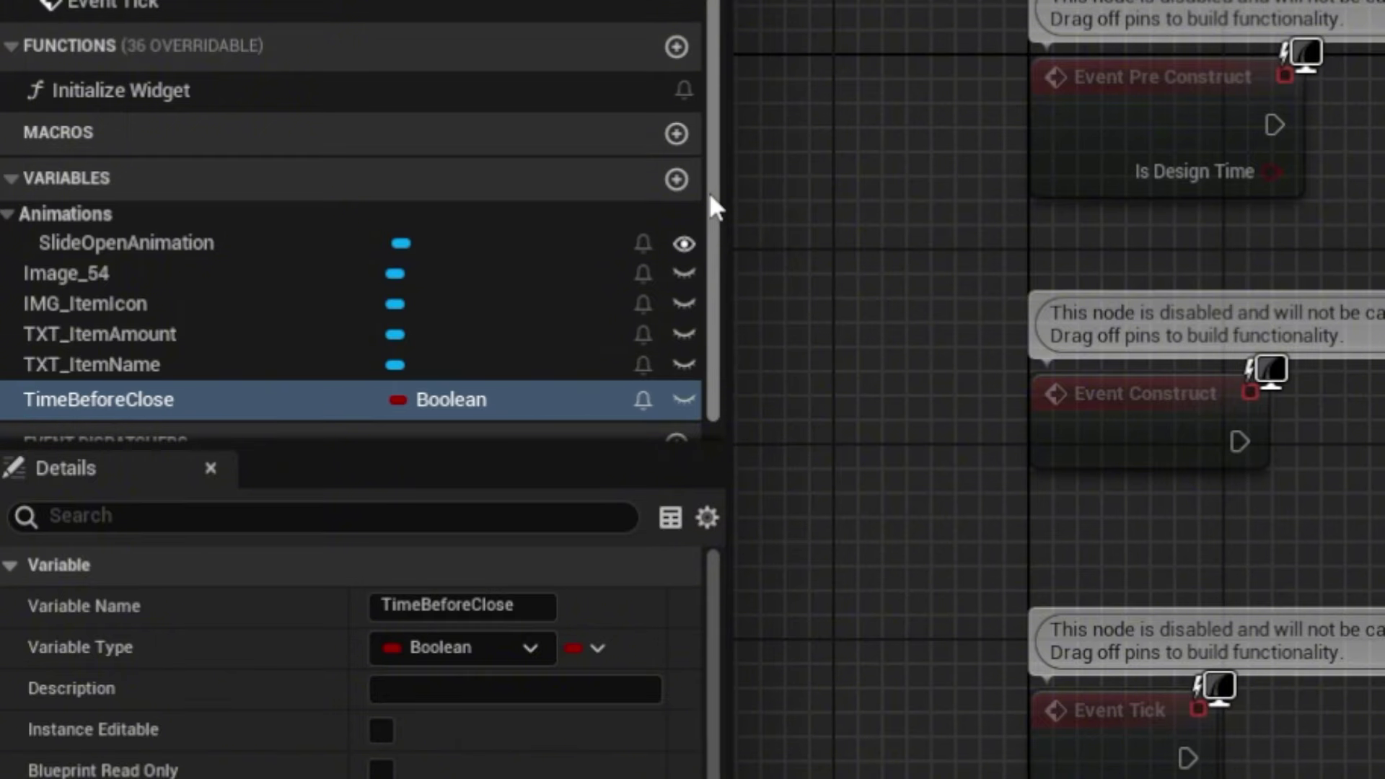
click(483, 404)
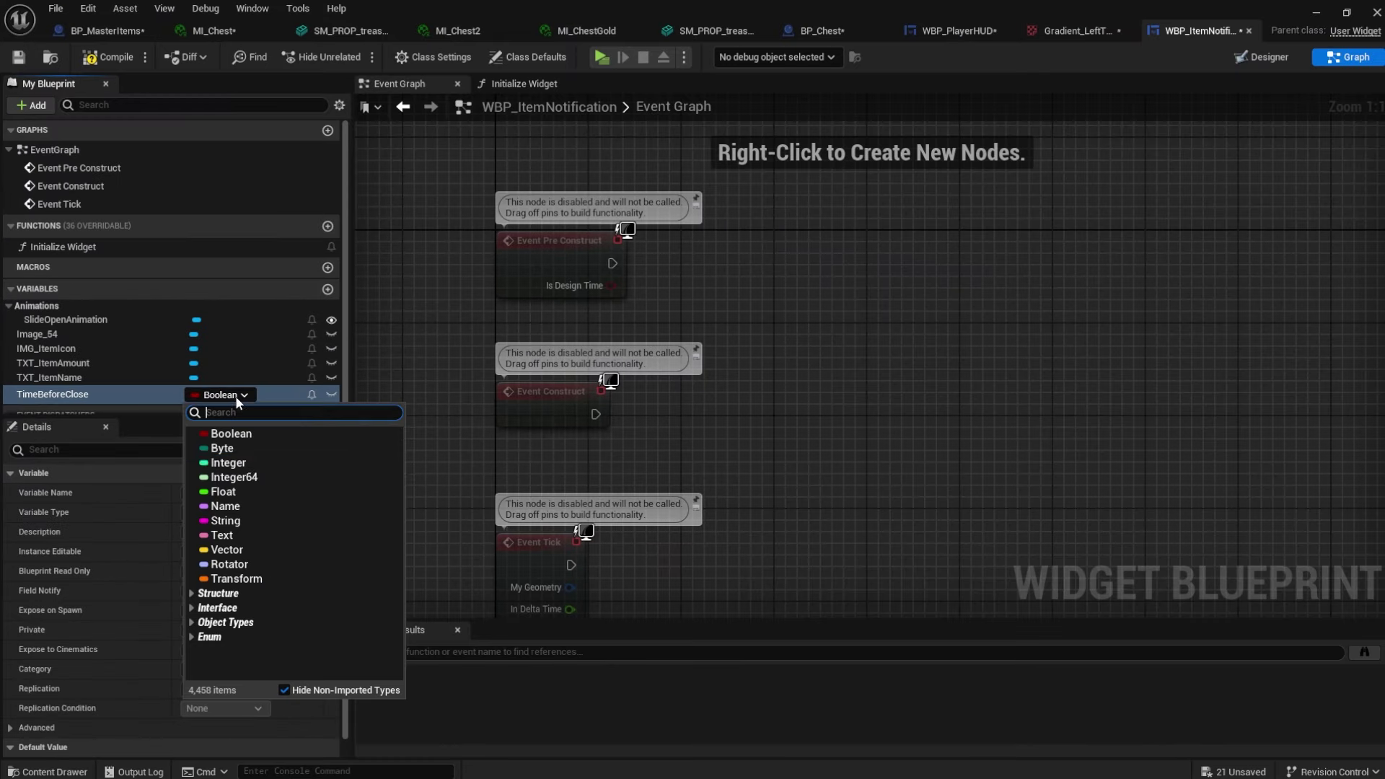
click(257, 495)
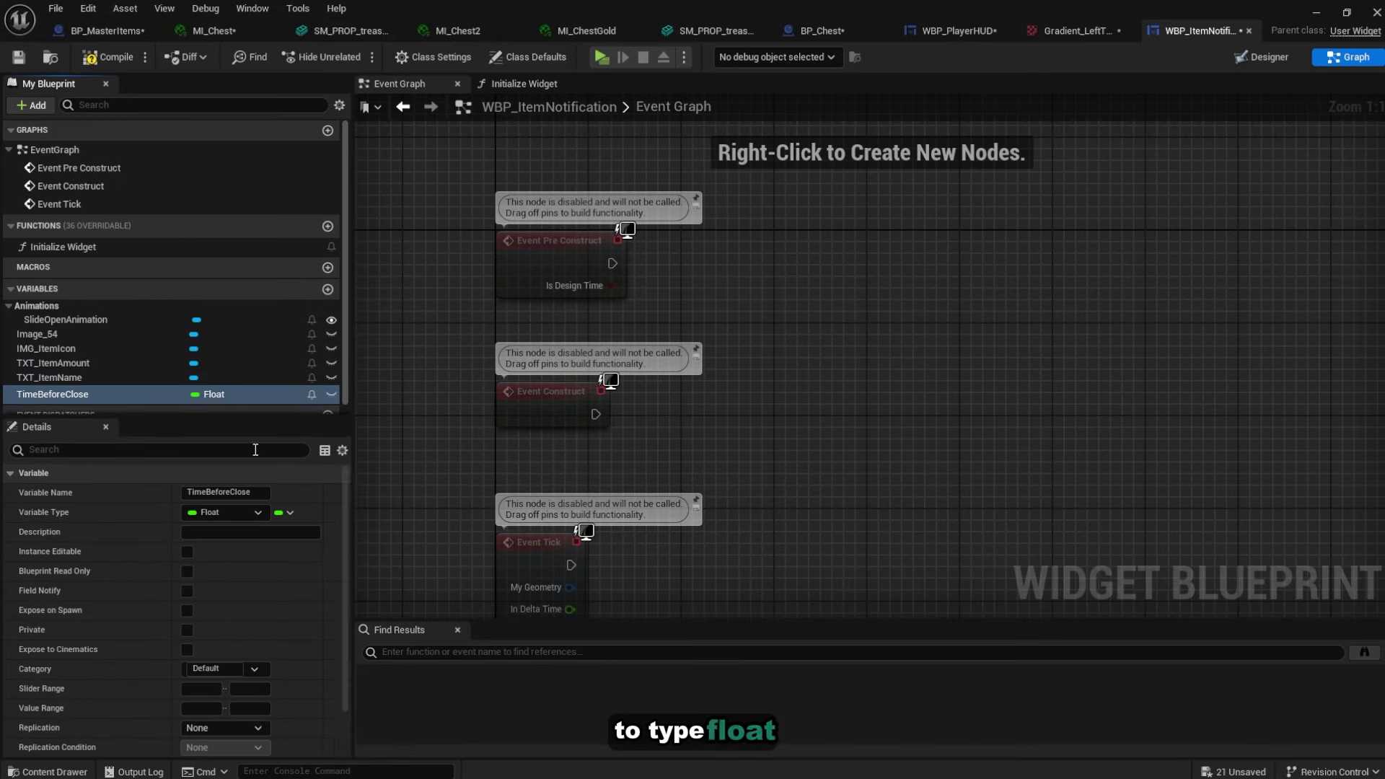
click(187, 552)
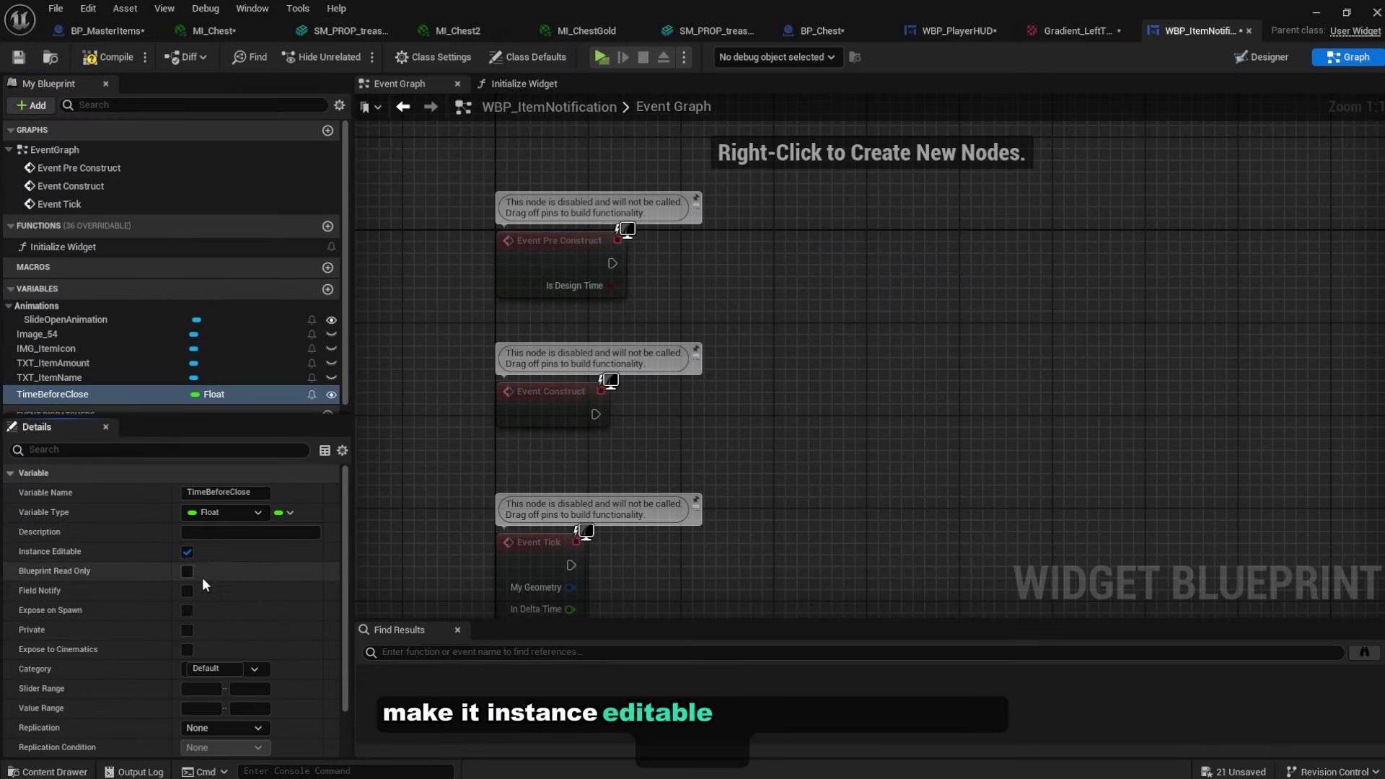
click(187, 611)
click(108, 56)
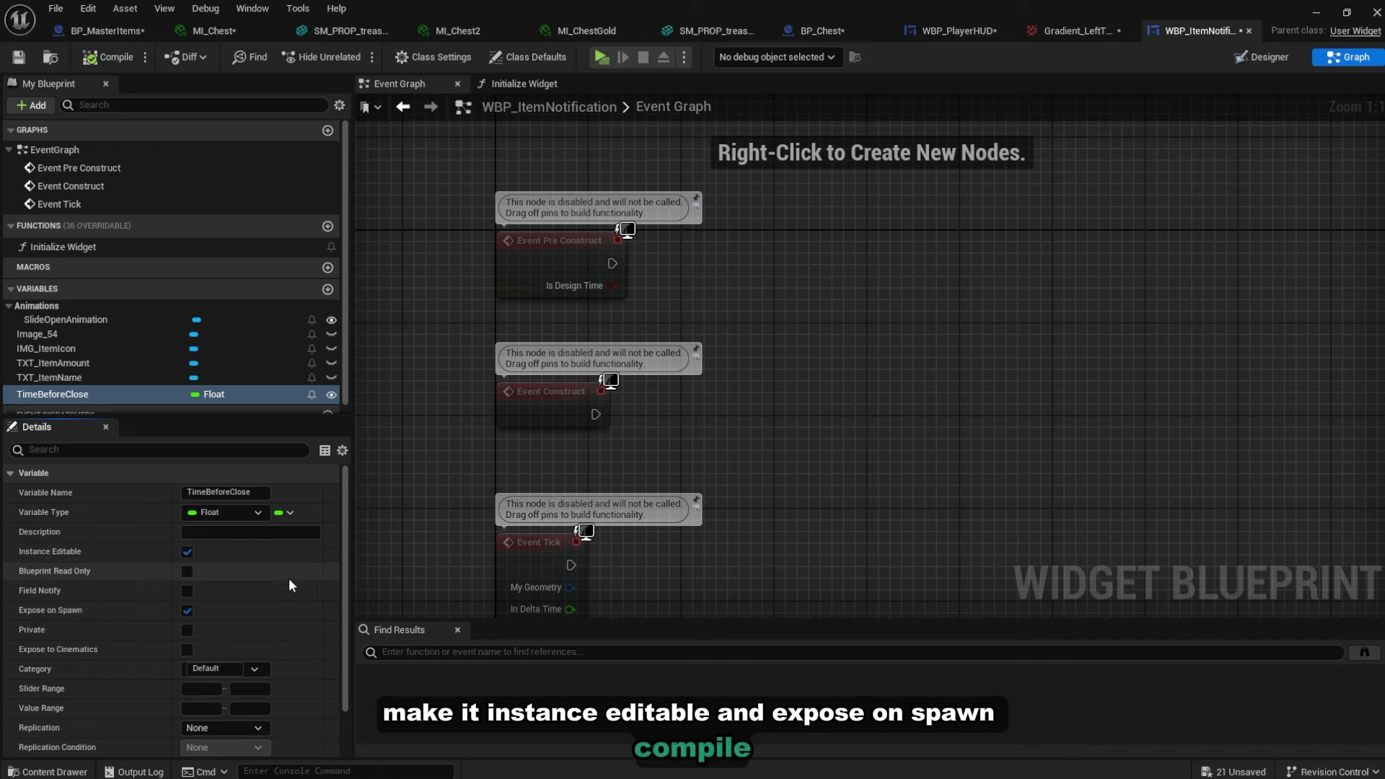
scroll(246, 685, down, 2)
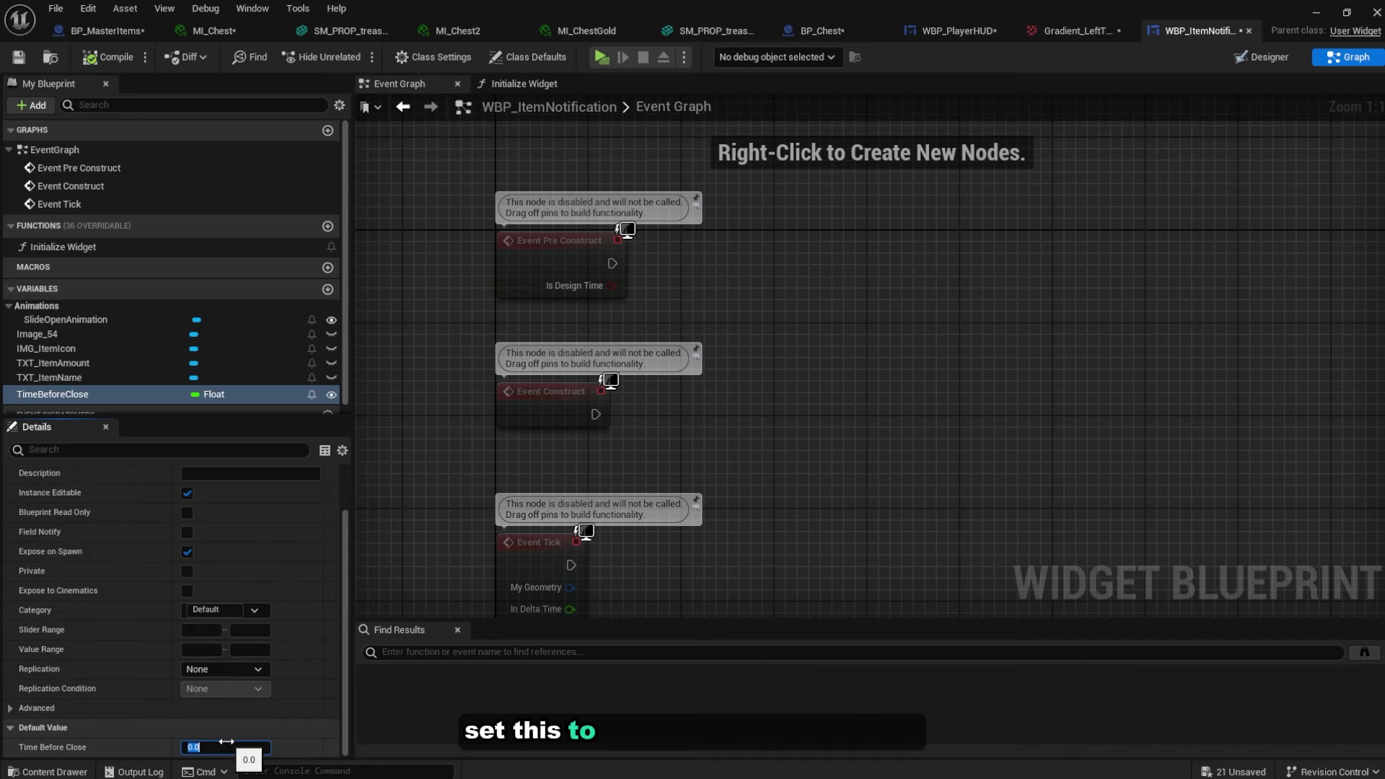
key(Return)
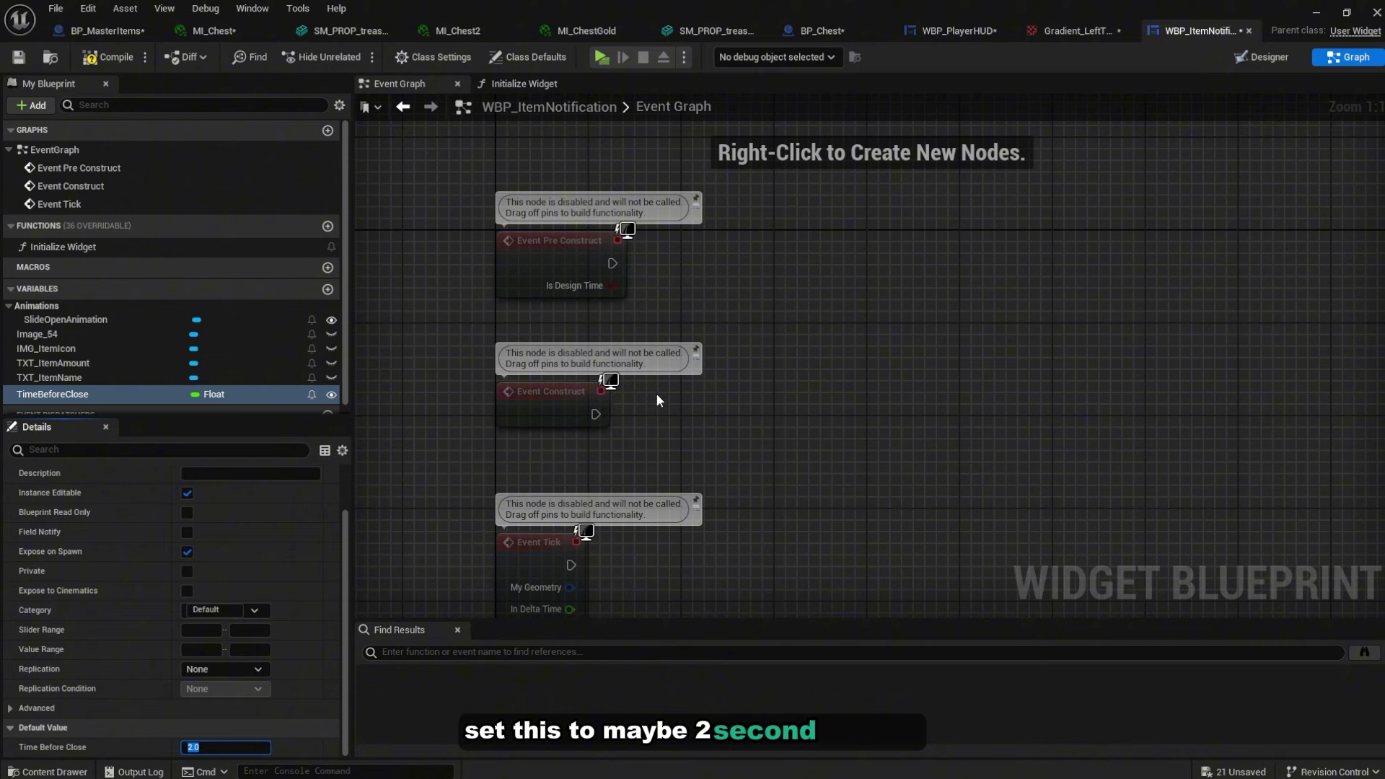
After Event Construct, add a Delay whose duration is TimeBeforeClose
right_drag(706, 384, 602, 346)
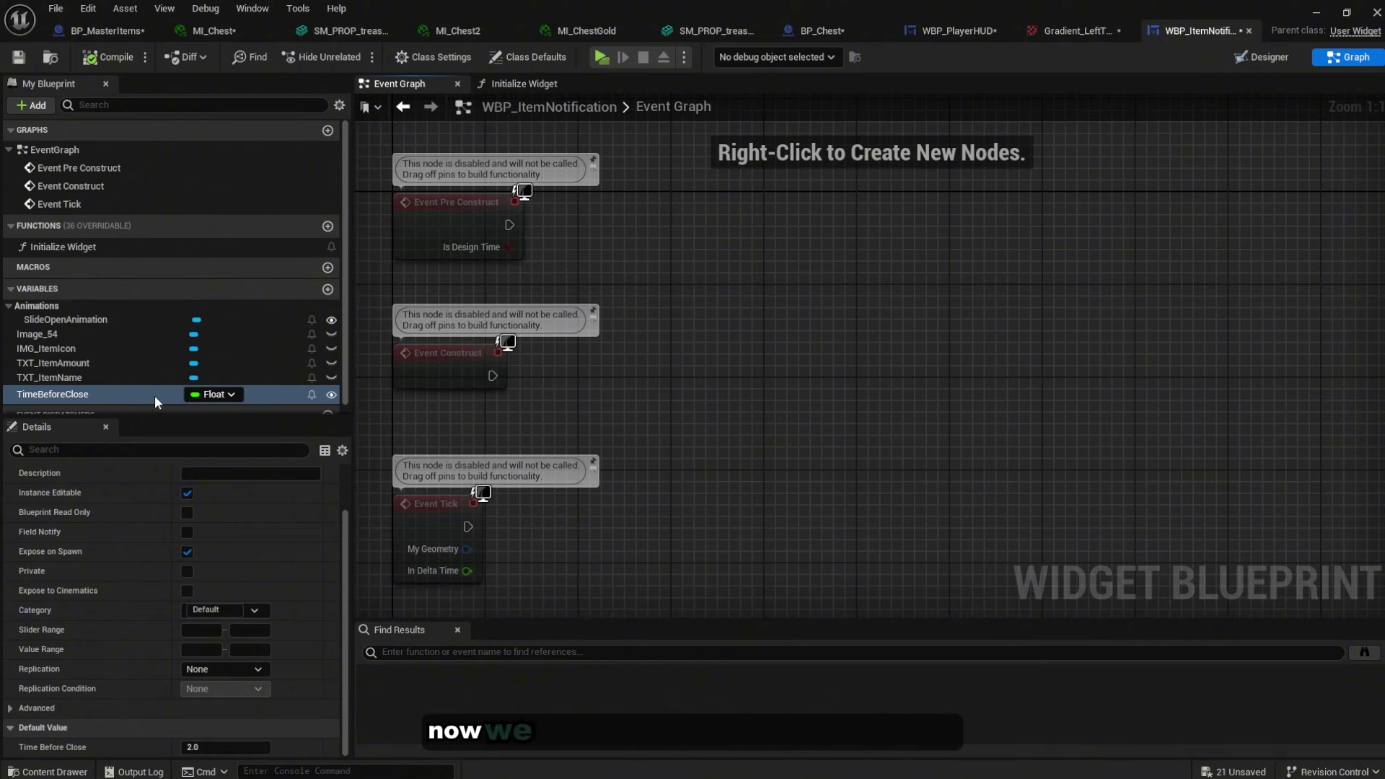
drag(155, 396, 518, 399)
click(553, 428)
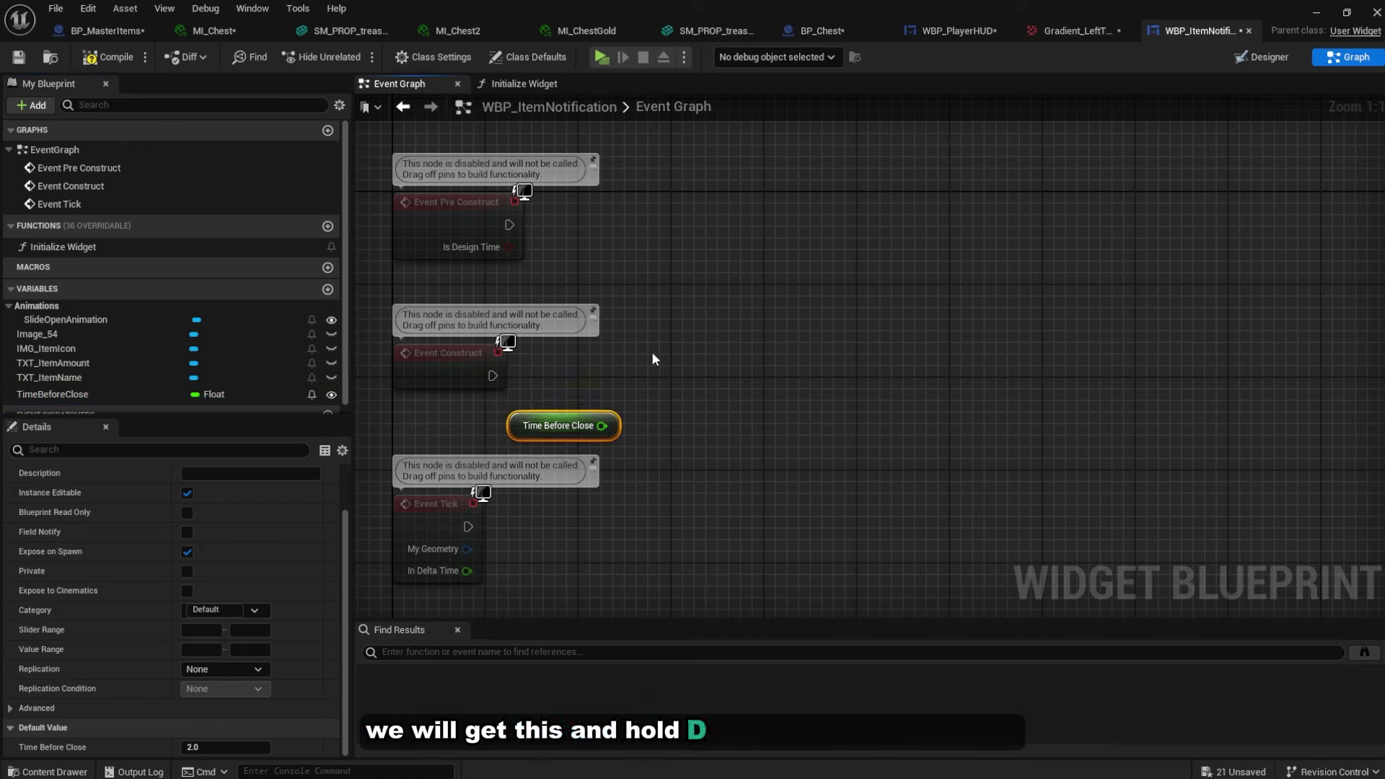
click(677, 352)
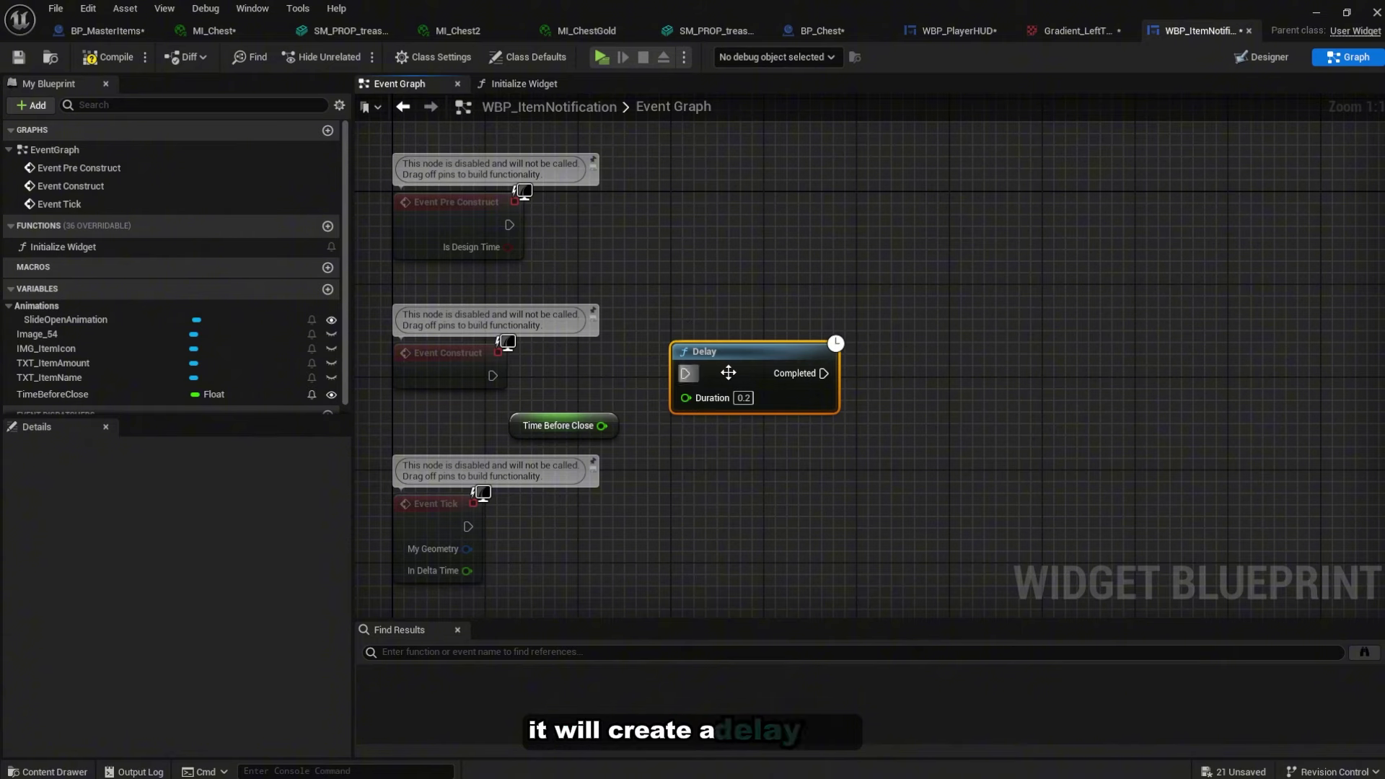
drag(461, 361, 495, 376)
drag(686, 399, 602, 426)
drag(544, 418, 554, 407)
right_drag(714, 425, 657, 407)
click(534, 405)
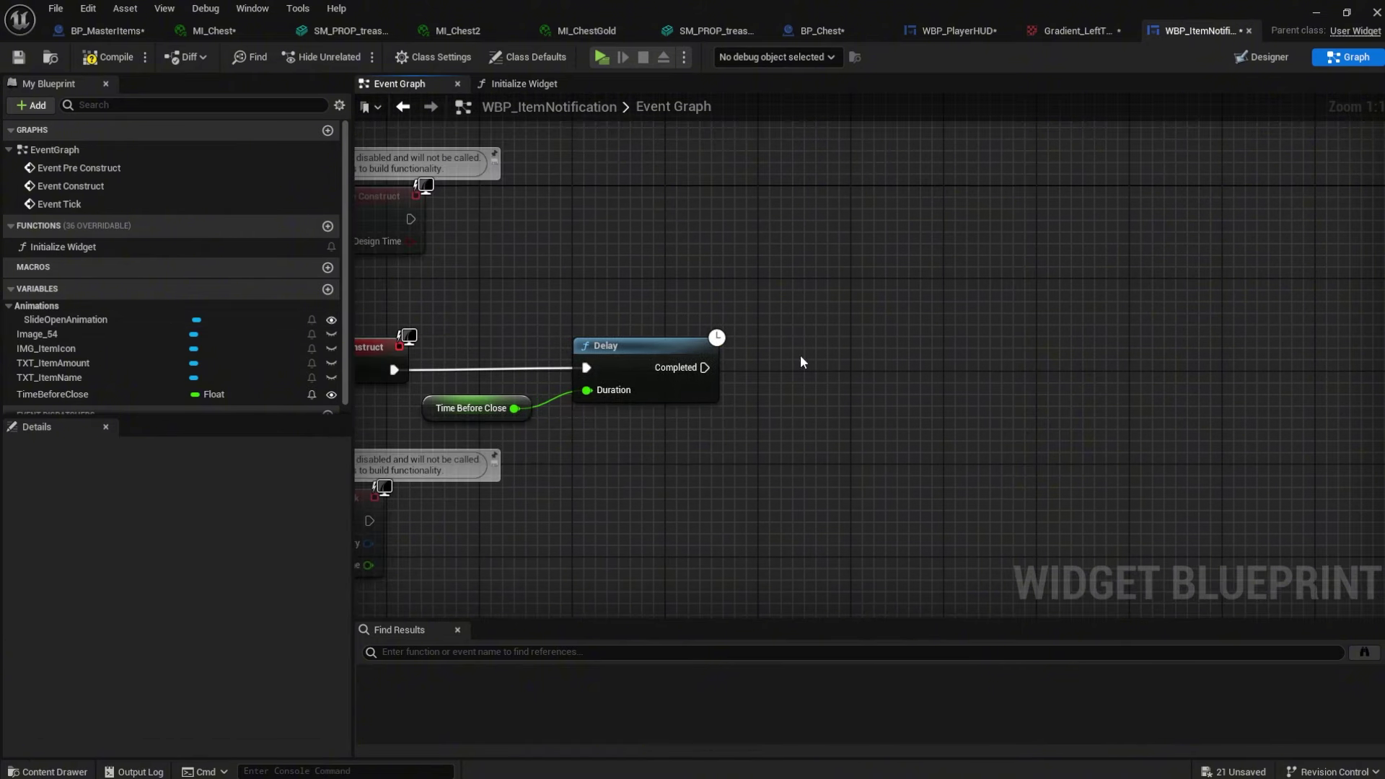
Play SlideOpenAnimation in Reverse mode after the first Delay
ctrl+drag(120, 314, 656, 285)
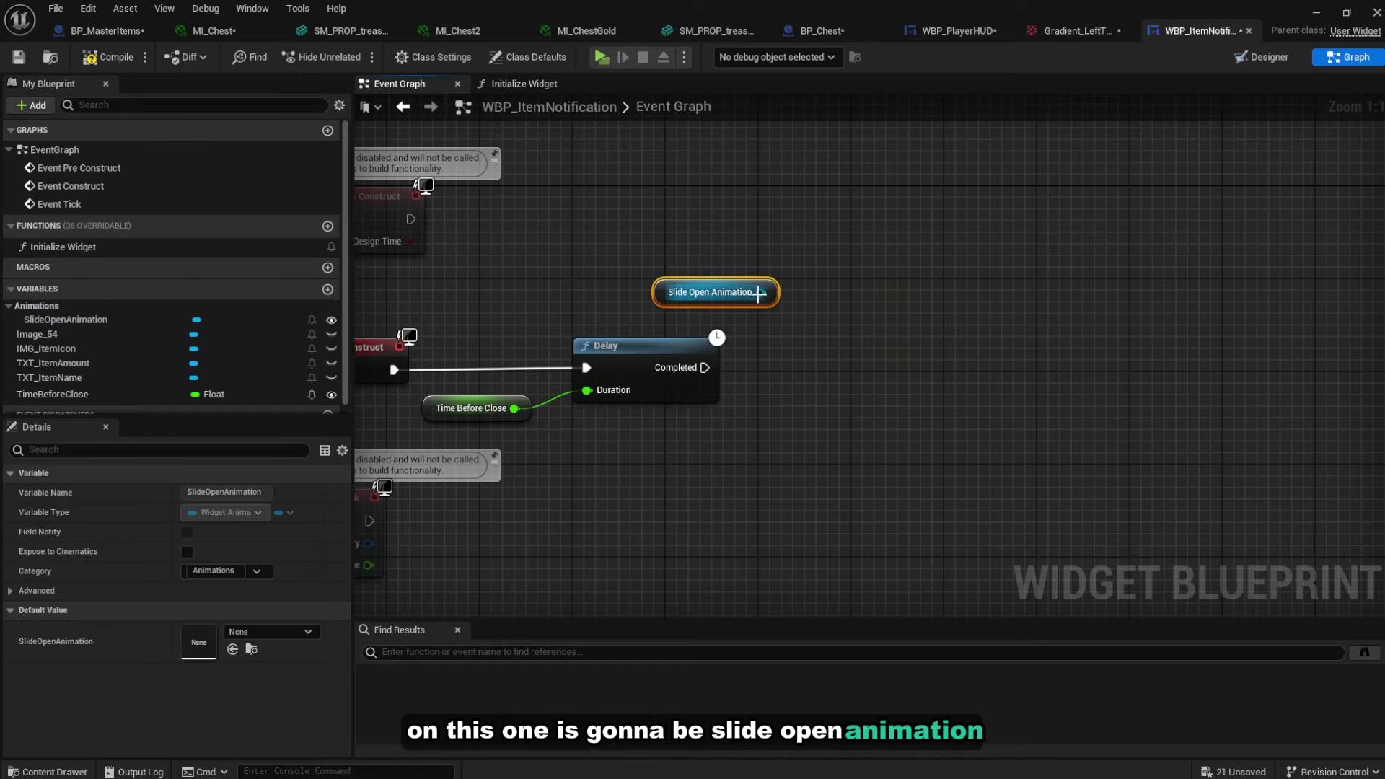
drag(761, 292, 794, 341)
text(play an)
key(Return)
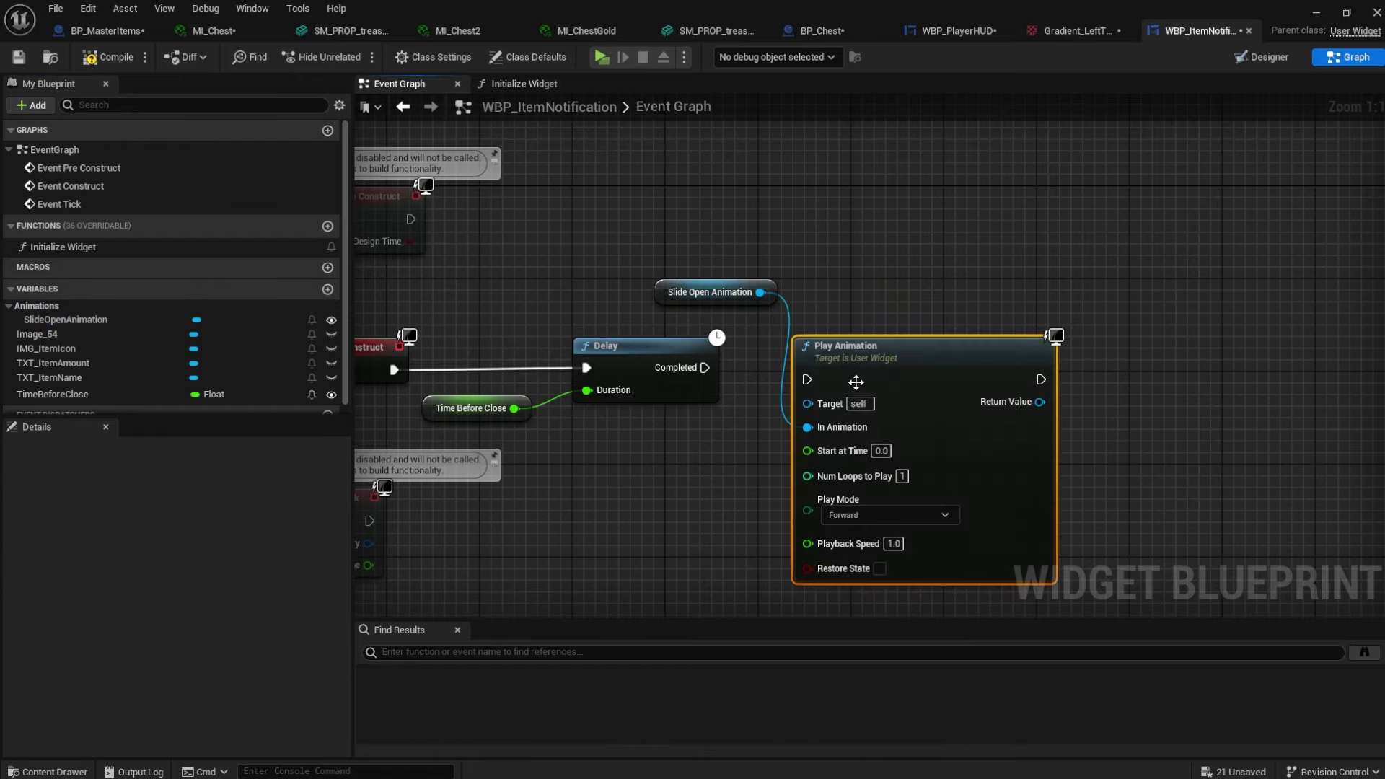
scroll(722, 375, up, 1)
click(830, 439)
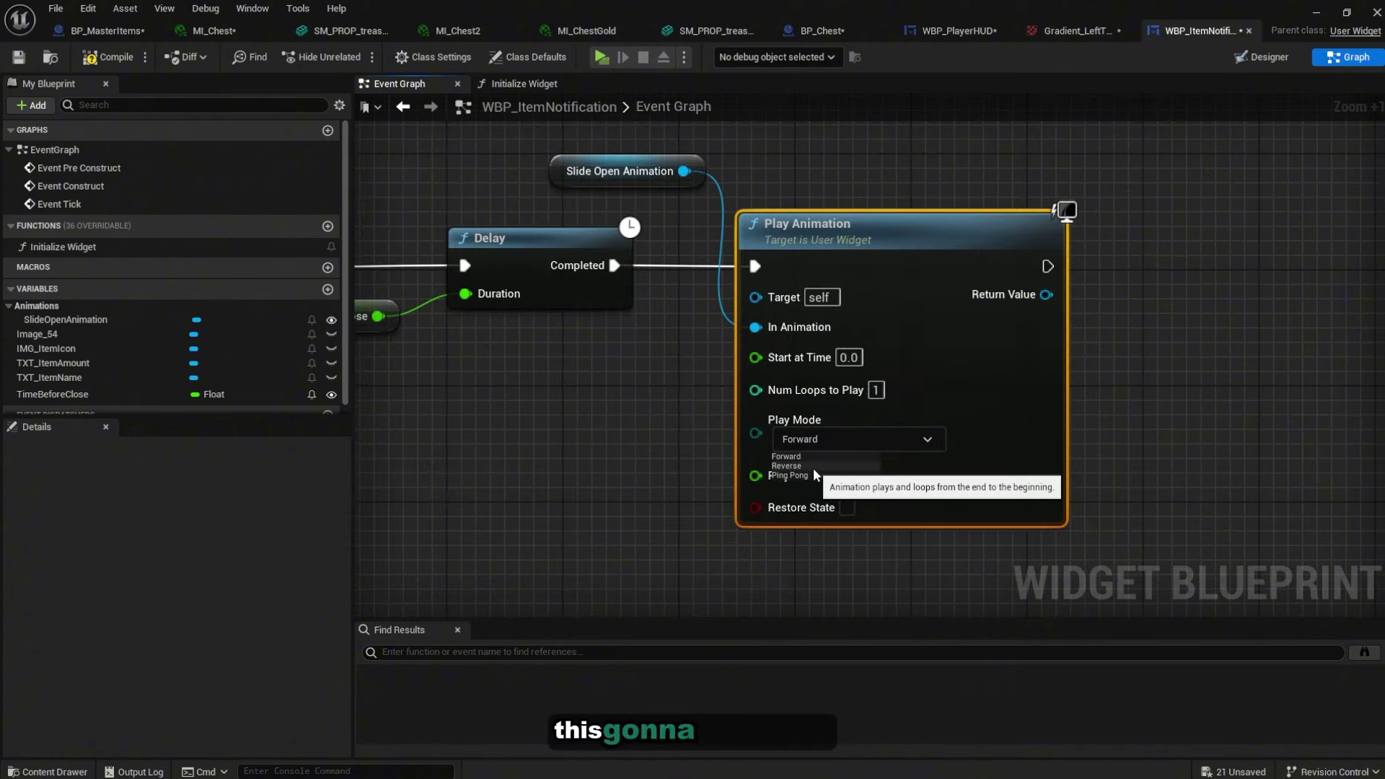
click(820, 466)
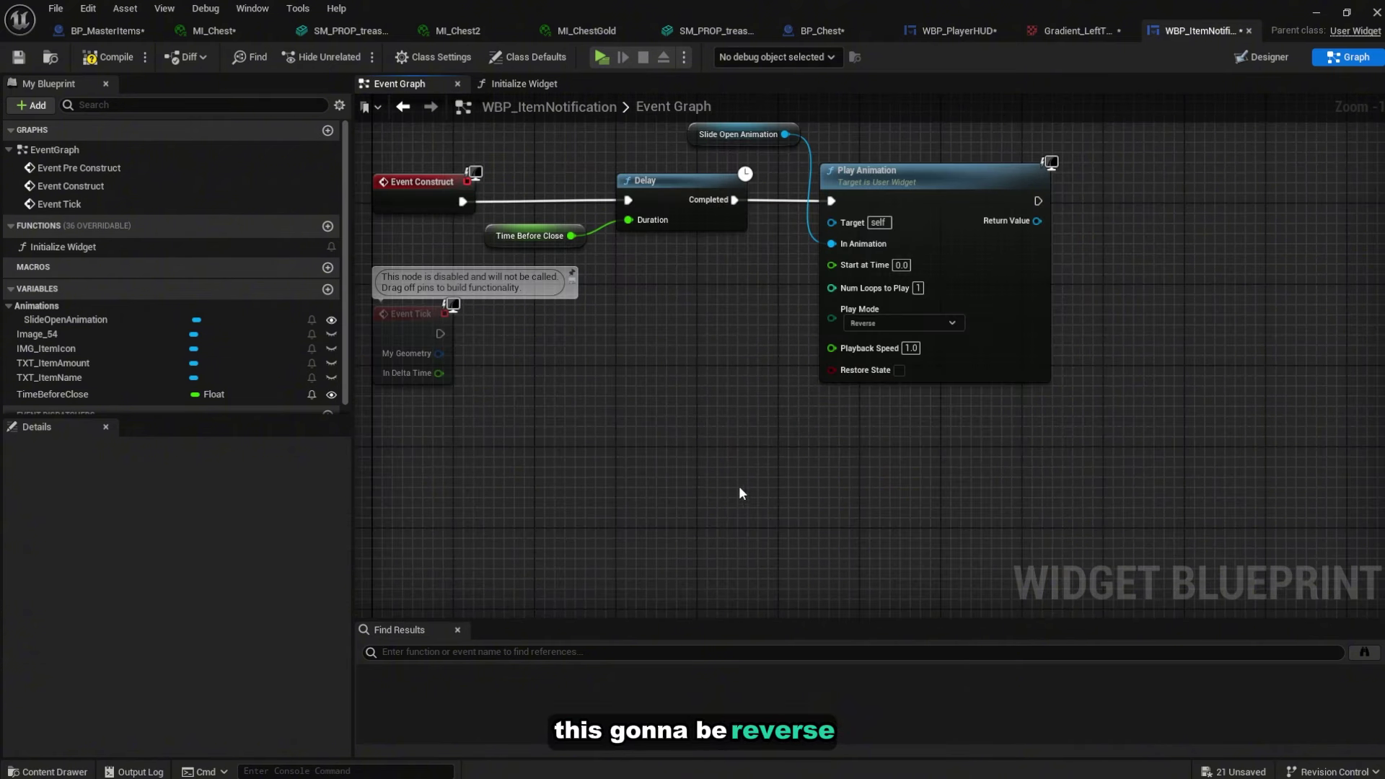
Add a 0.25-second Delay followed by a Remove from Parent node
right_drag(1205, 273, 1120, 333)
right_drag(1094, 264, 908, 295)
scroll(909, 296, up, 1)
click(774, 269)
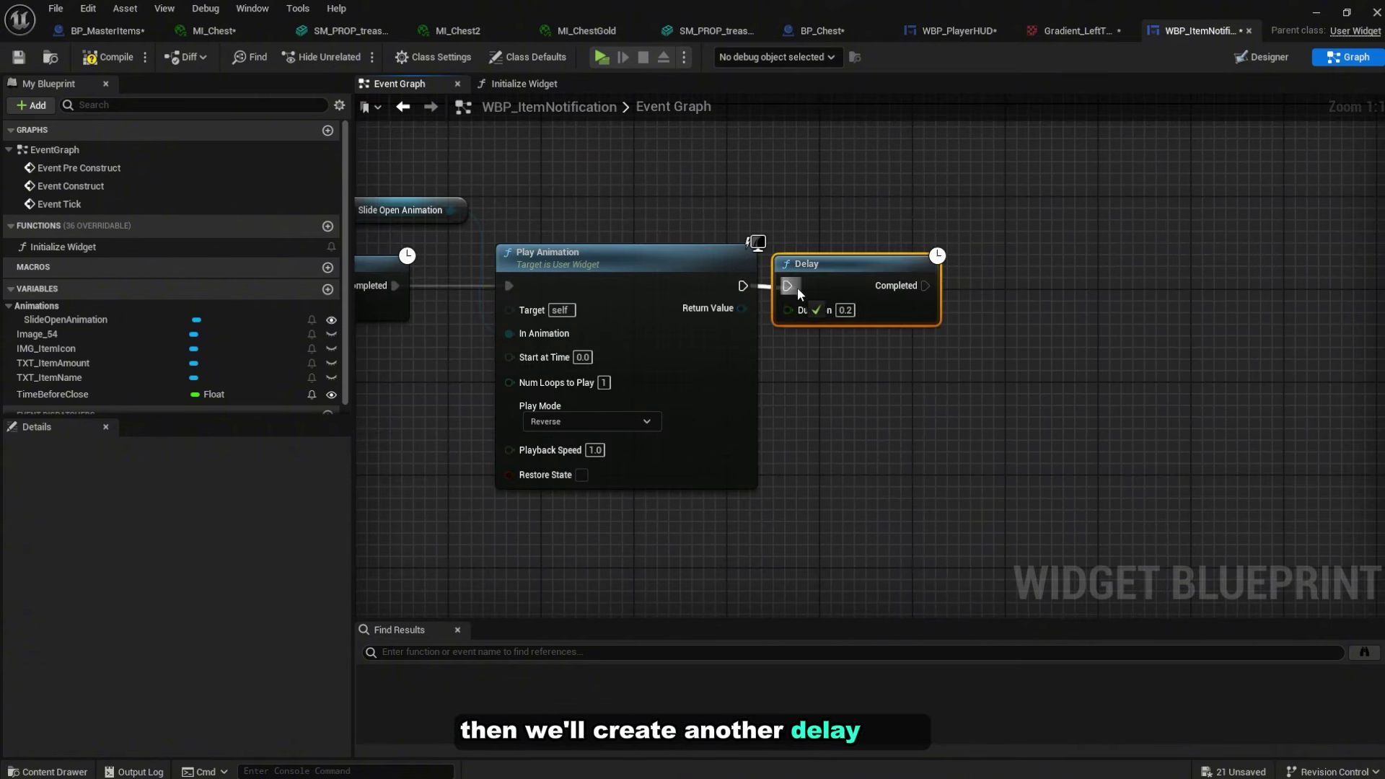
click(846, 311)
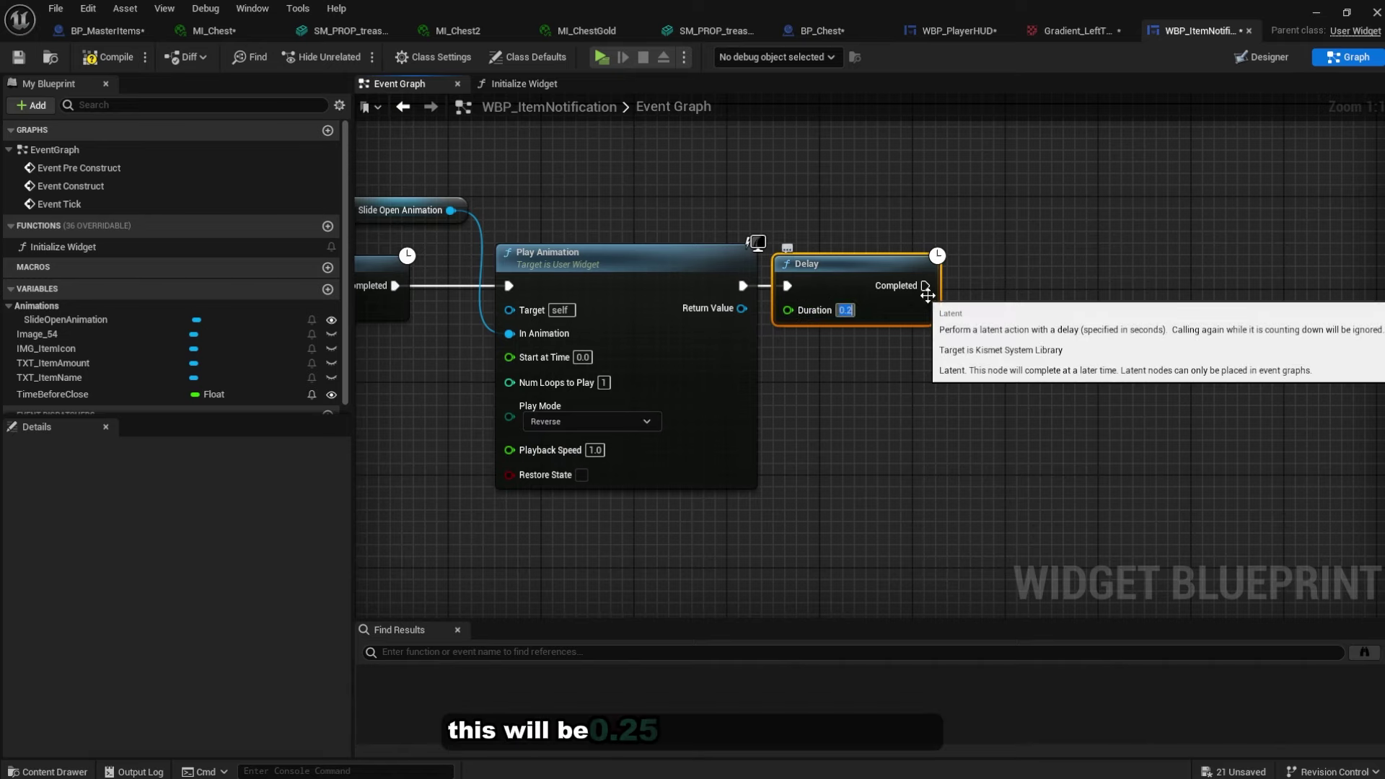
right_drag(995, 280, 803, 263)
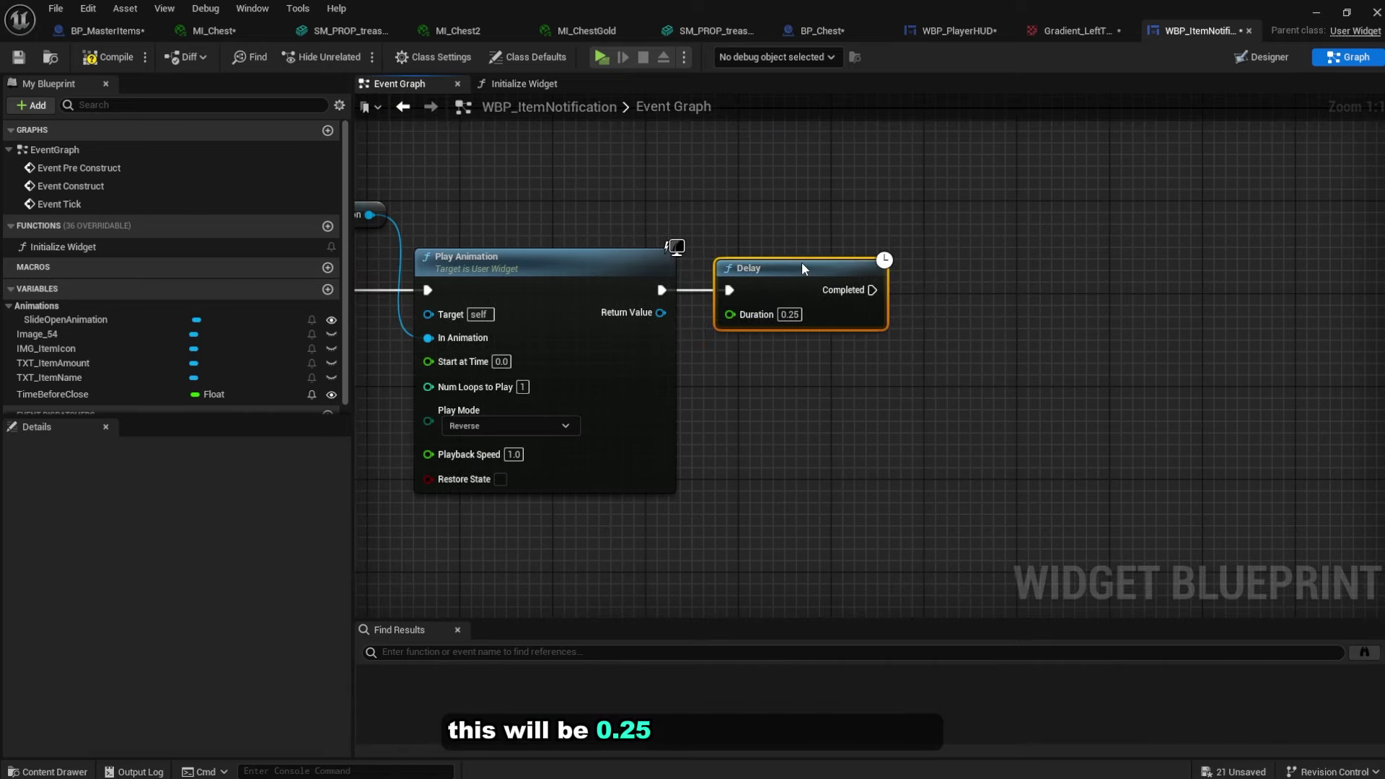
text(ove from)
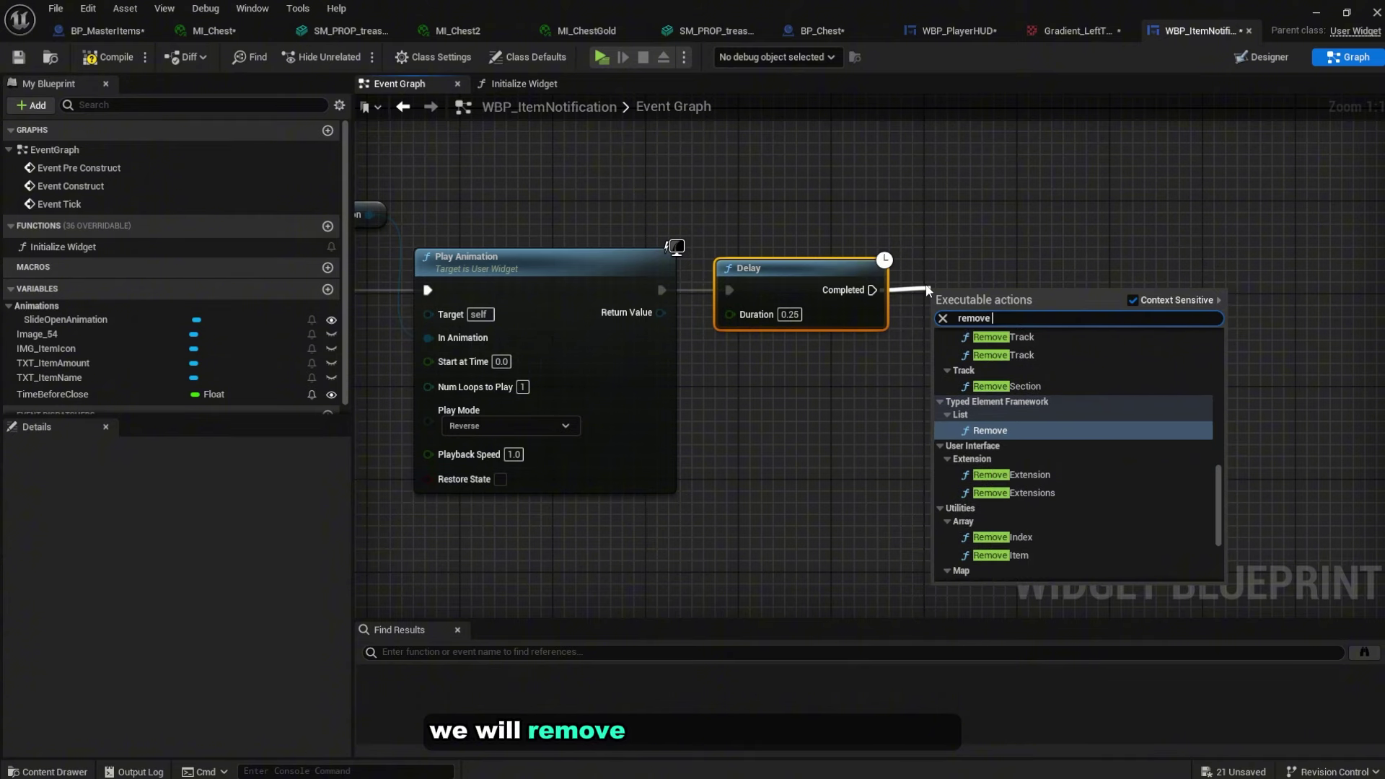
key(Return)
Compile the notification widget and switch to WBP_PlayerHUD
right_drag(613, 354, 1056, 379)
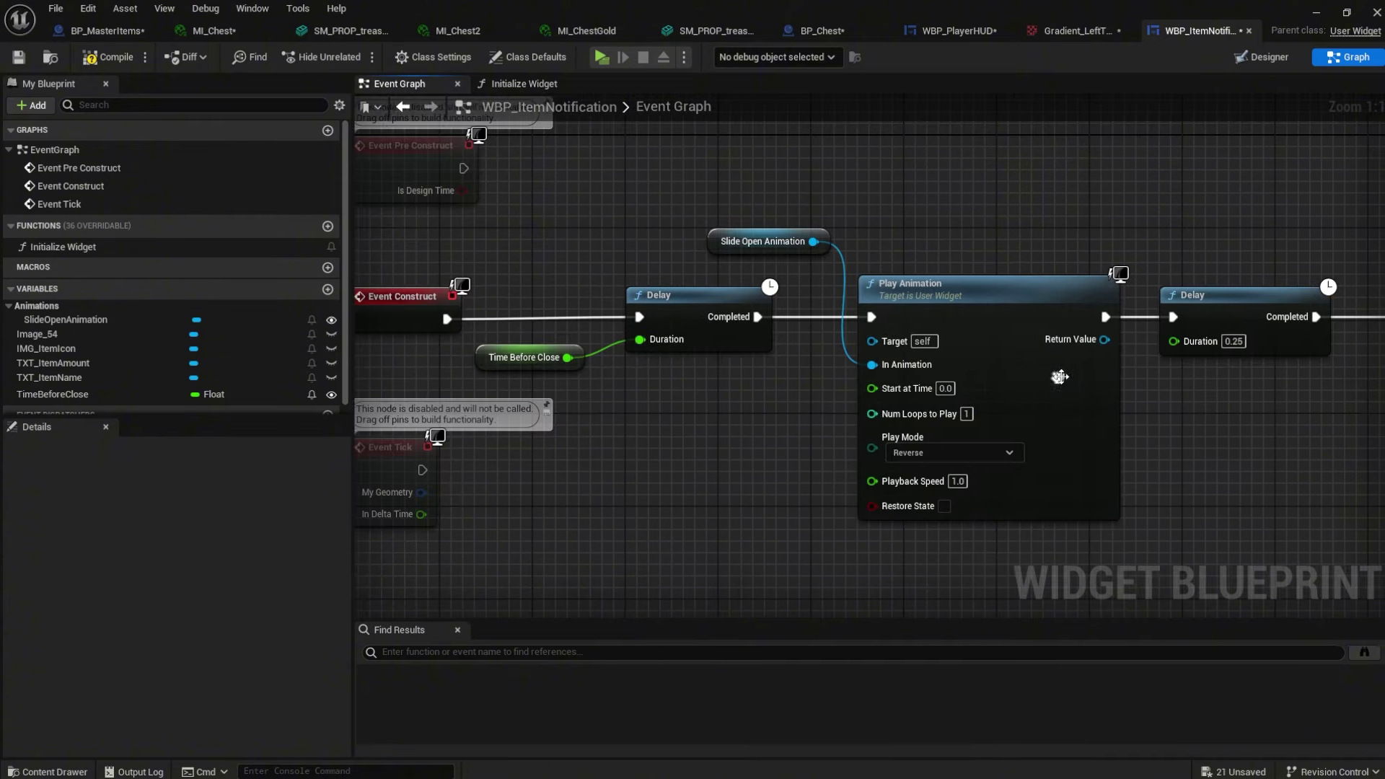
scroll(1050, 383, down, 2)
click(92, 58)
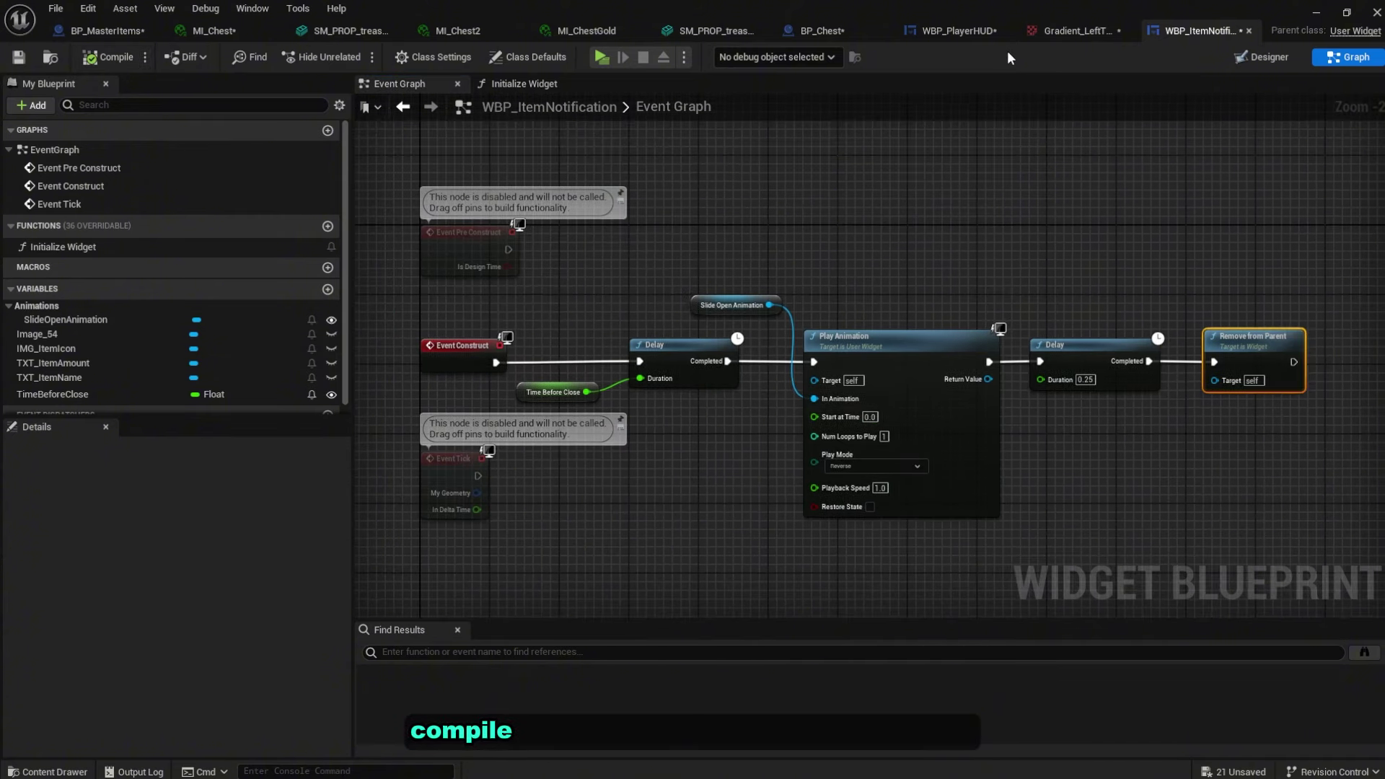
click(958, 34)
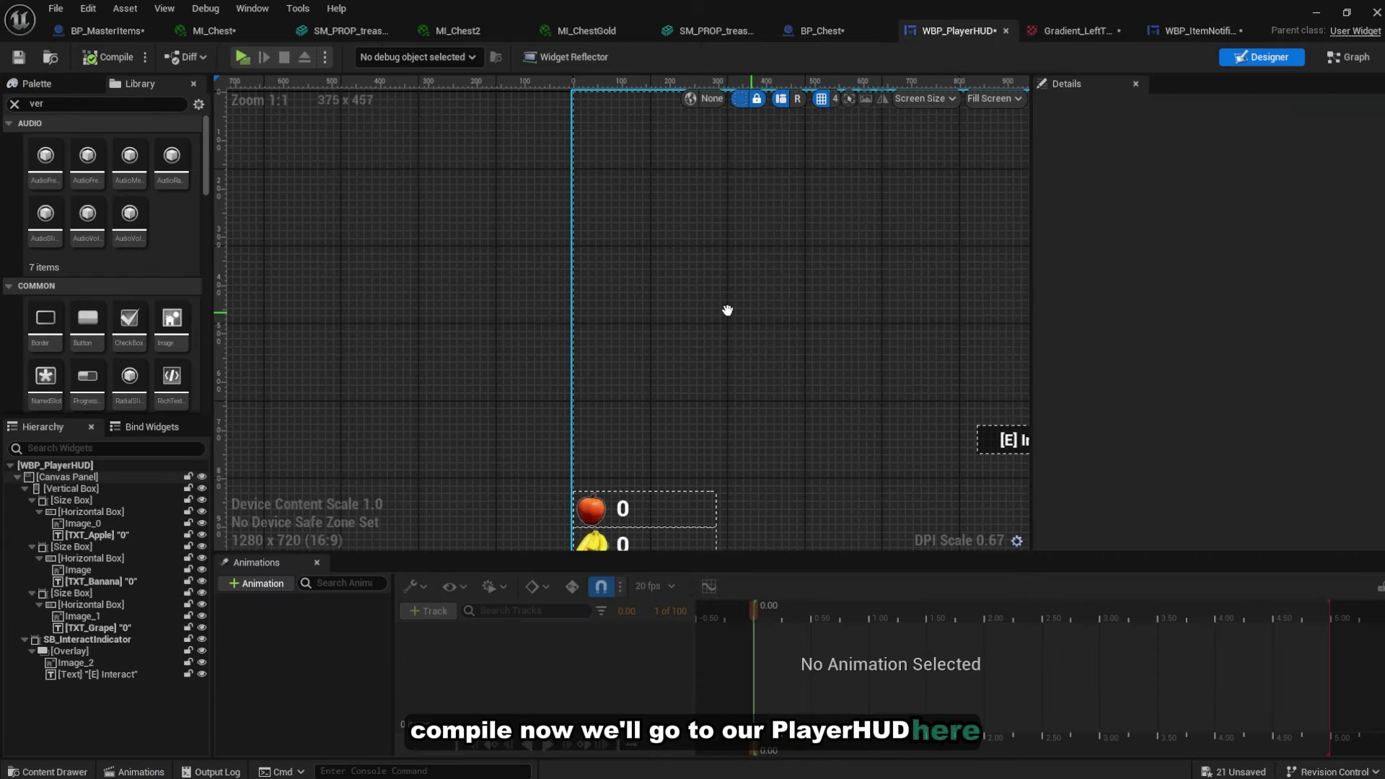
Drop a new Vertical Box from the Palette onto the HUD canvas
scroll(427, 284, up, 2)
right_drag(427, 283, 451, 299)
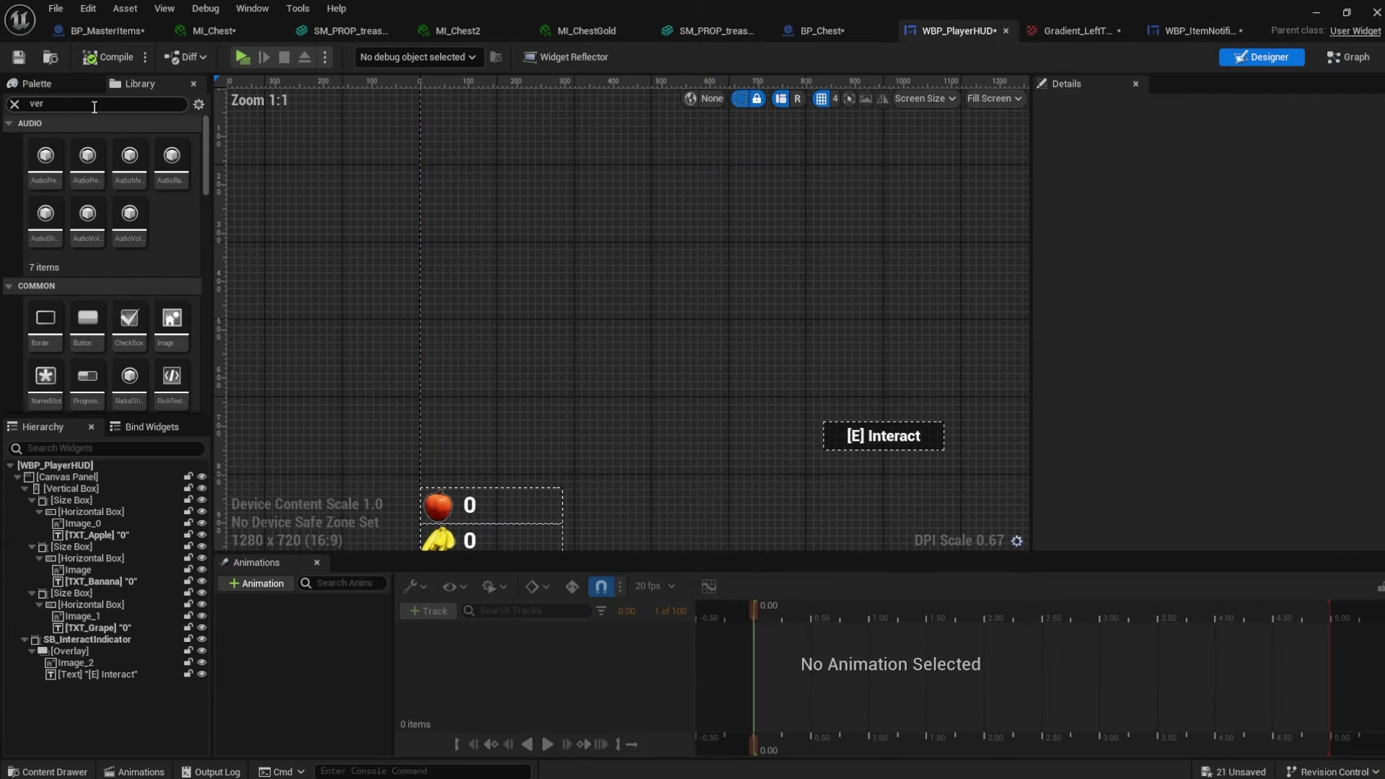
drag(93, 105, 15, 96)
right_drag(318, 175, 346, 219)
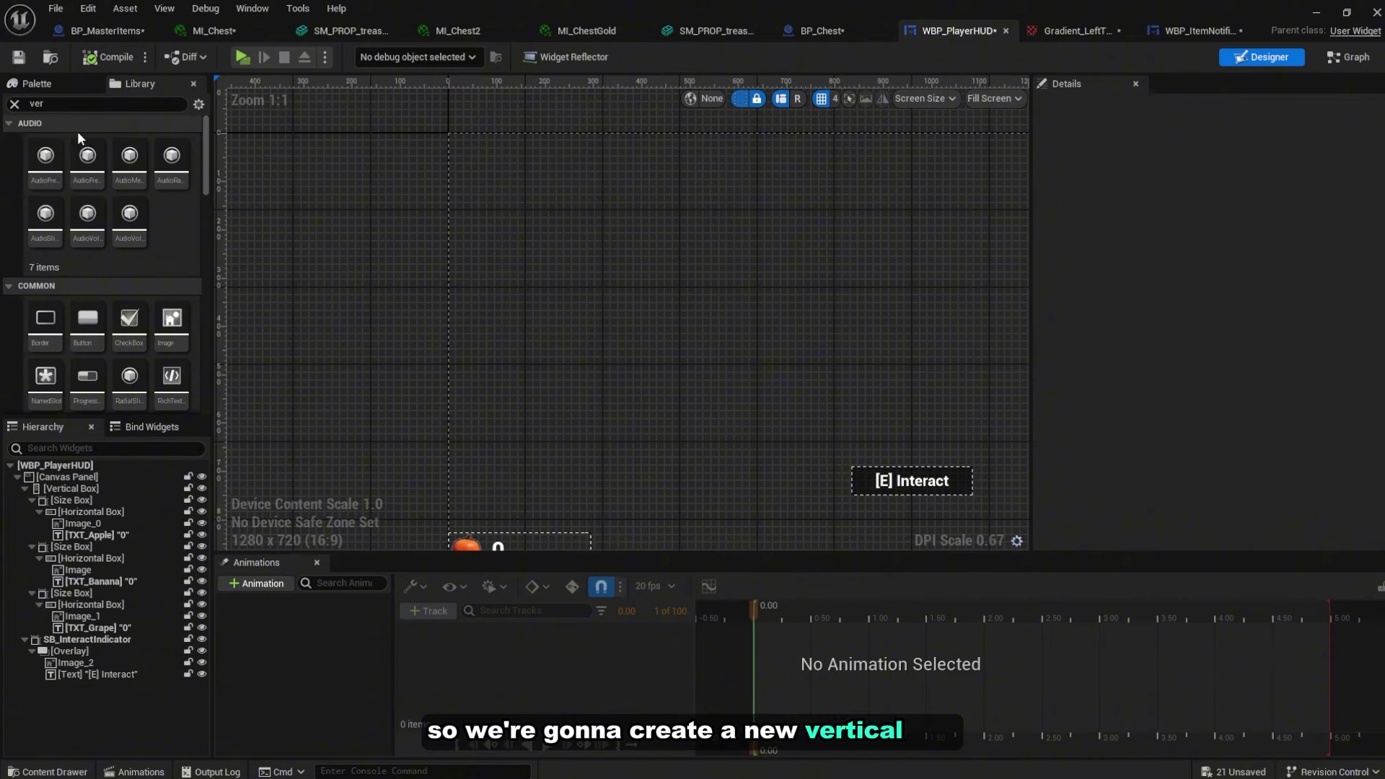
right_drag(82, 180, 61, 111)
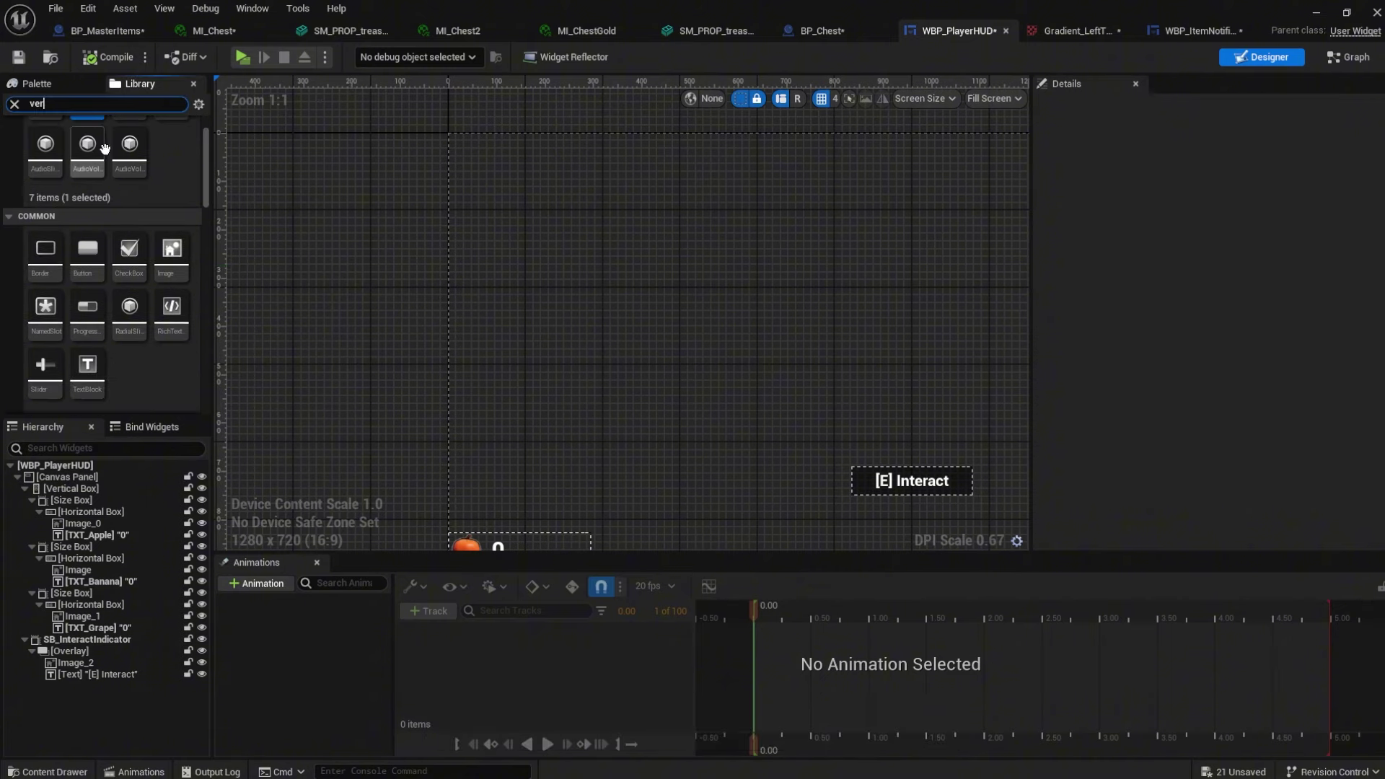
drag(90, 173, 510, 303)
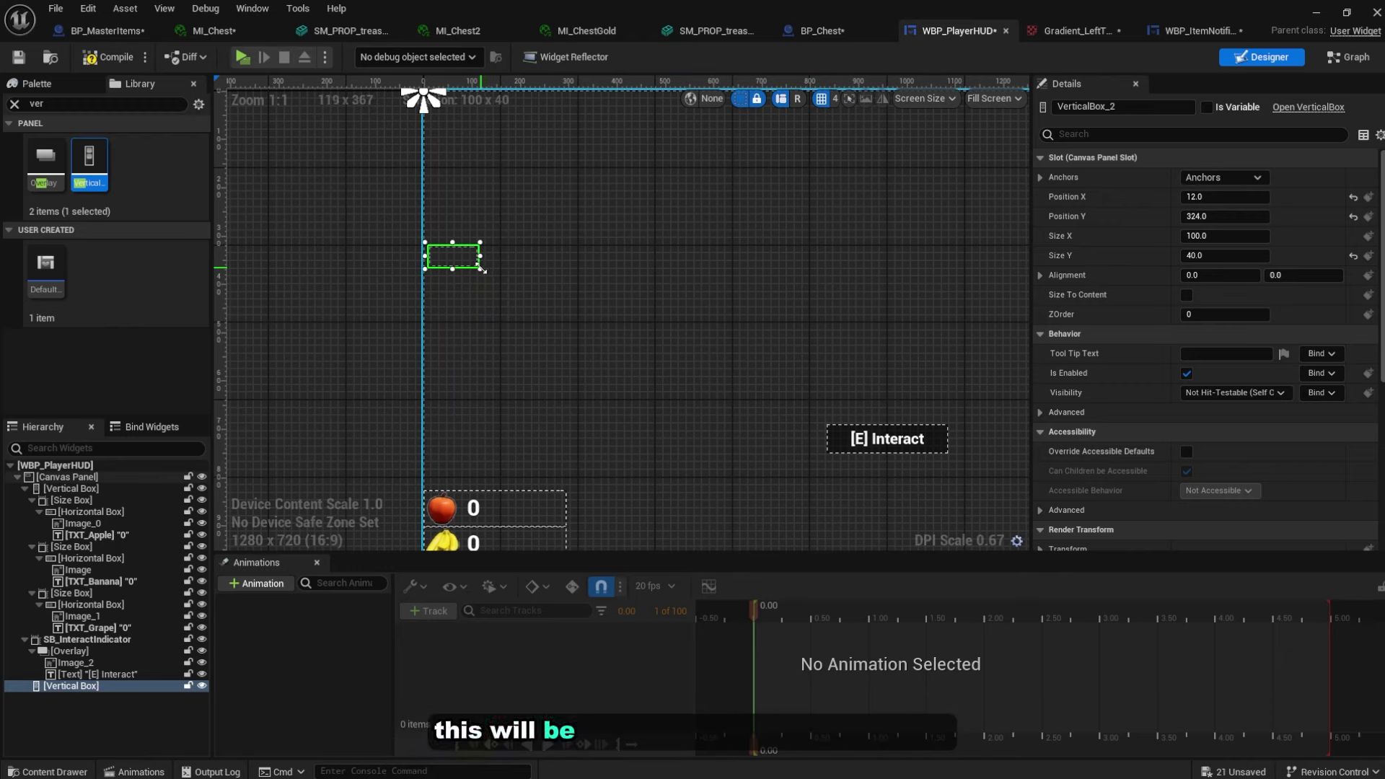
Size the box 400×300, anchor it left-middle, and set its vertical alignment to 0.65
click(1232, 256)
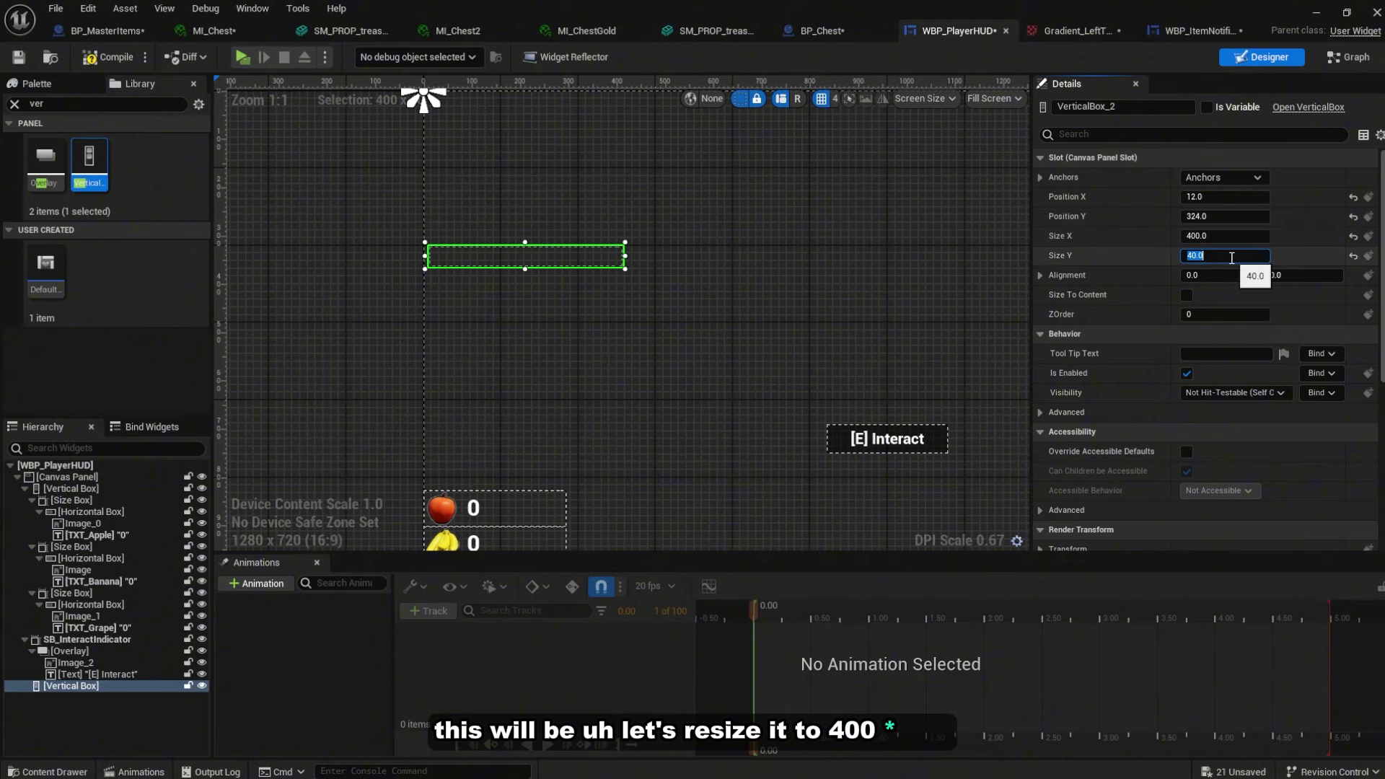
key(Return)
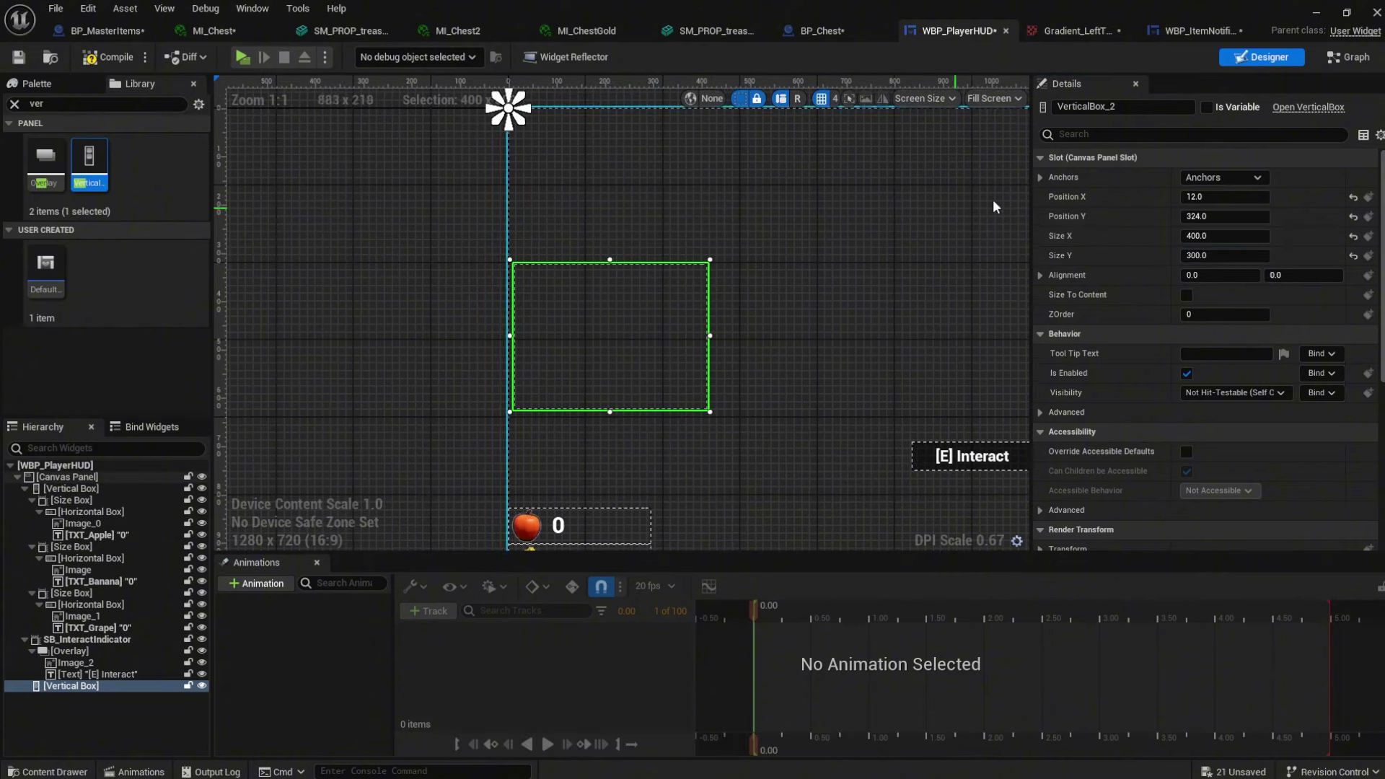
click(1228, 177)
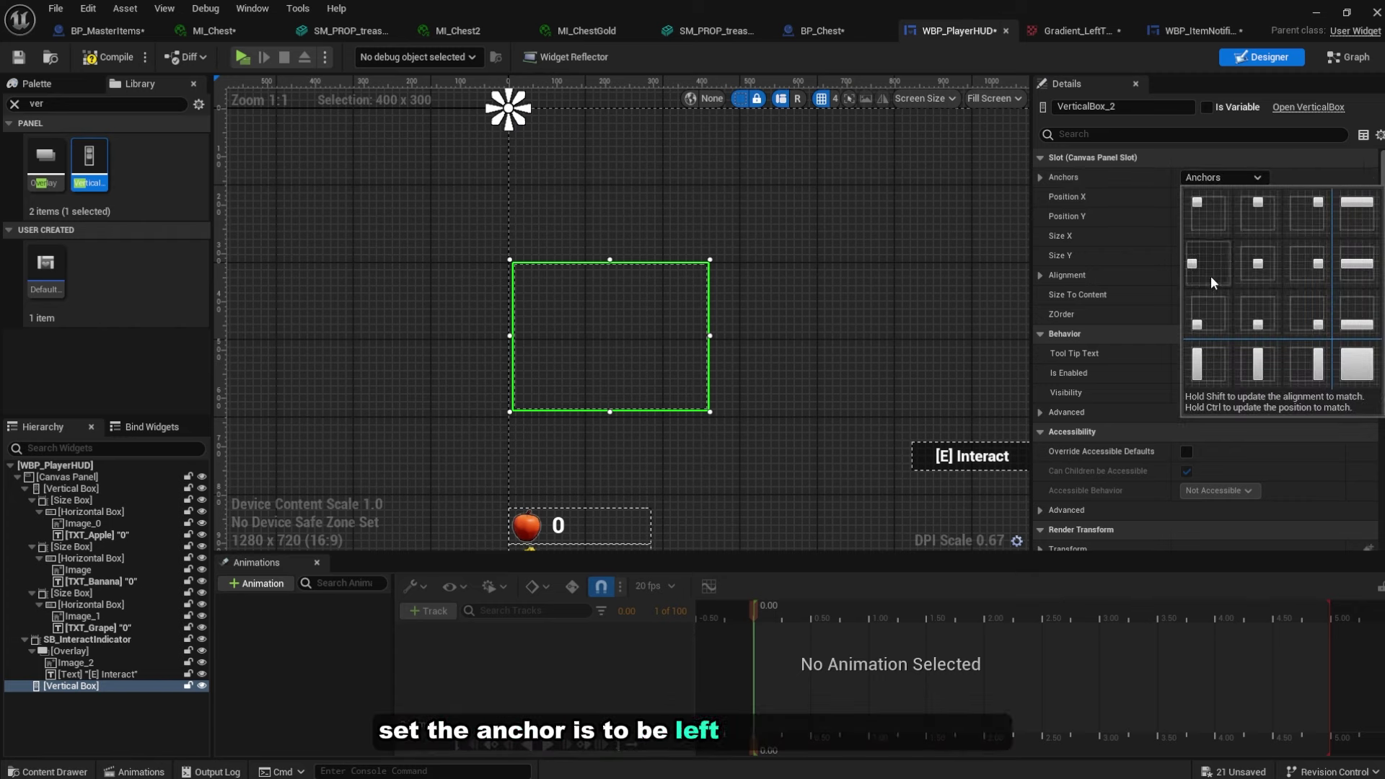
ctrl+click(1204, 268)
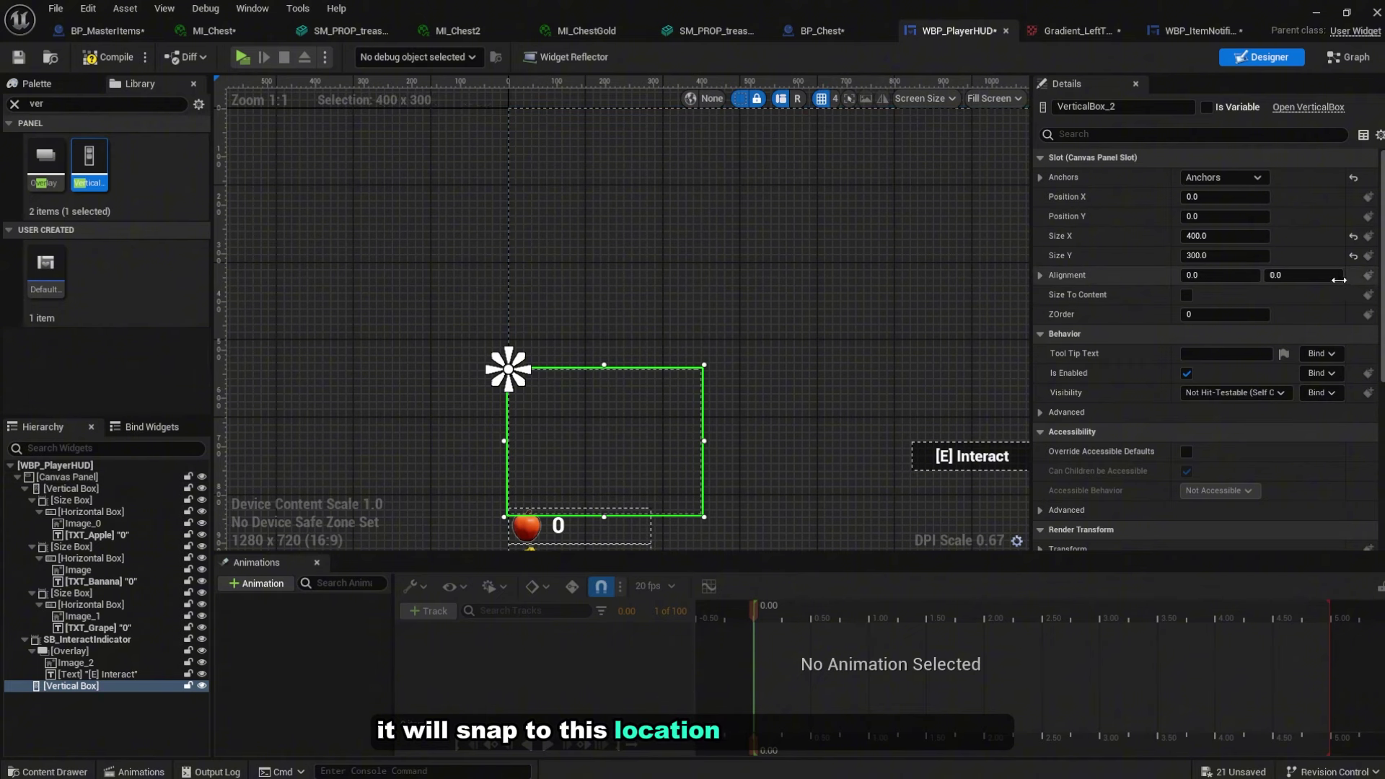
click(1316, 276)
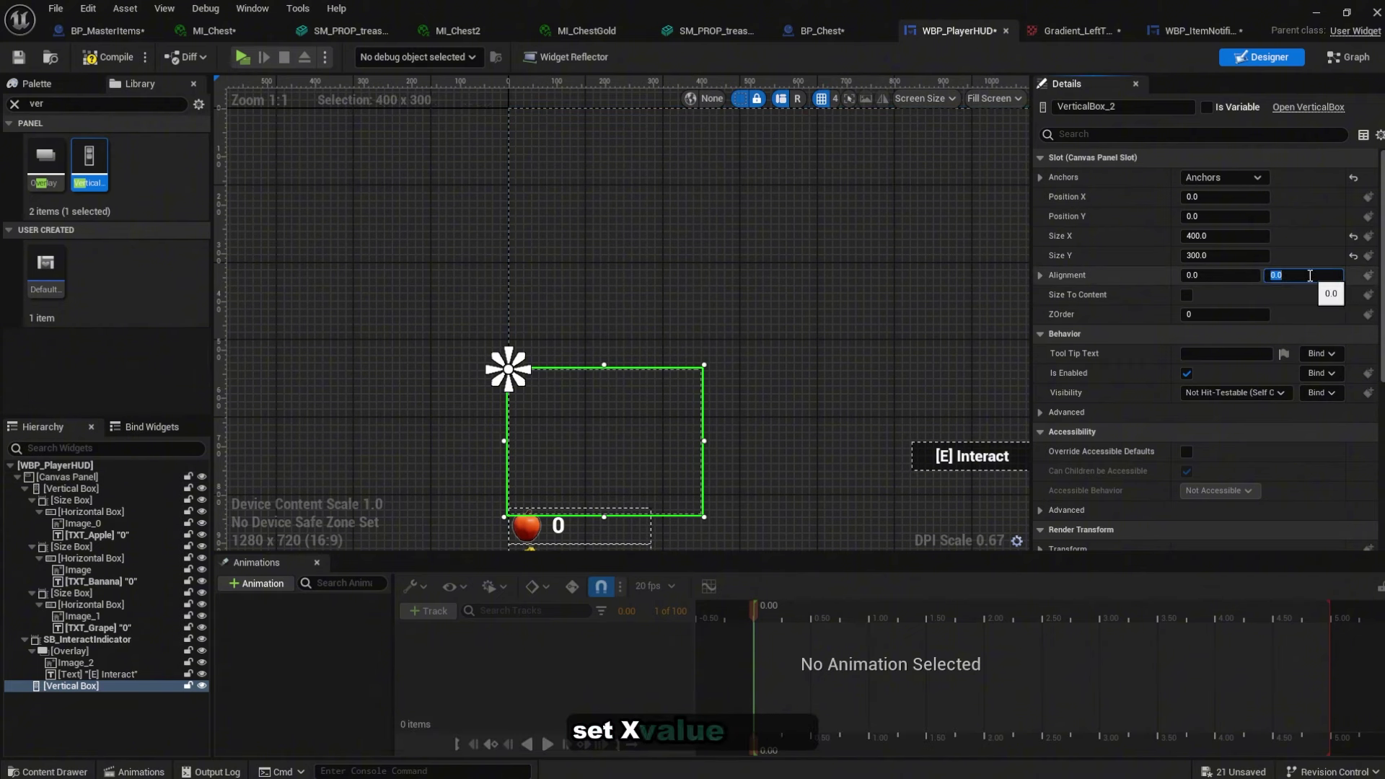
key(Return)
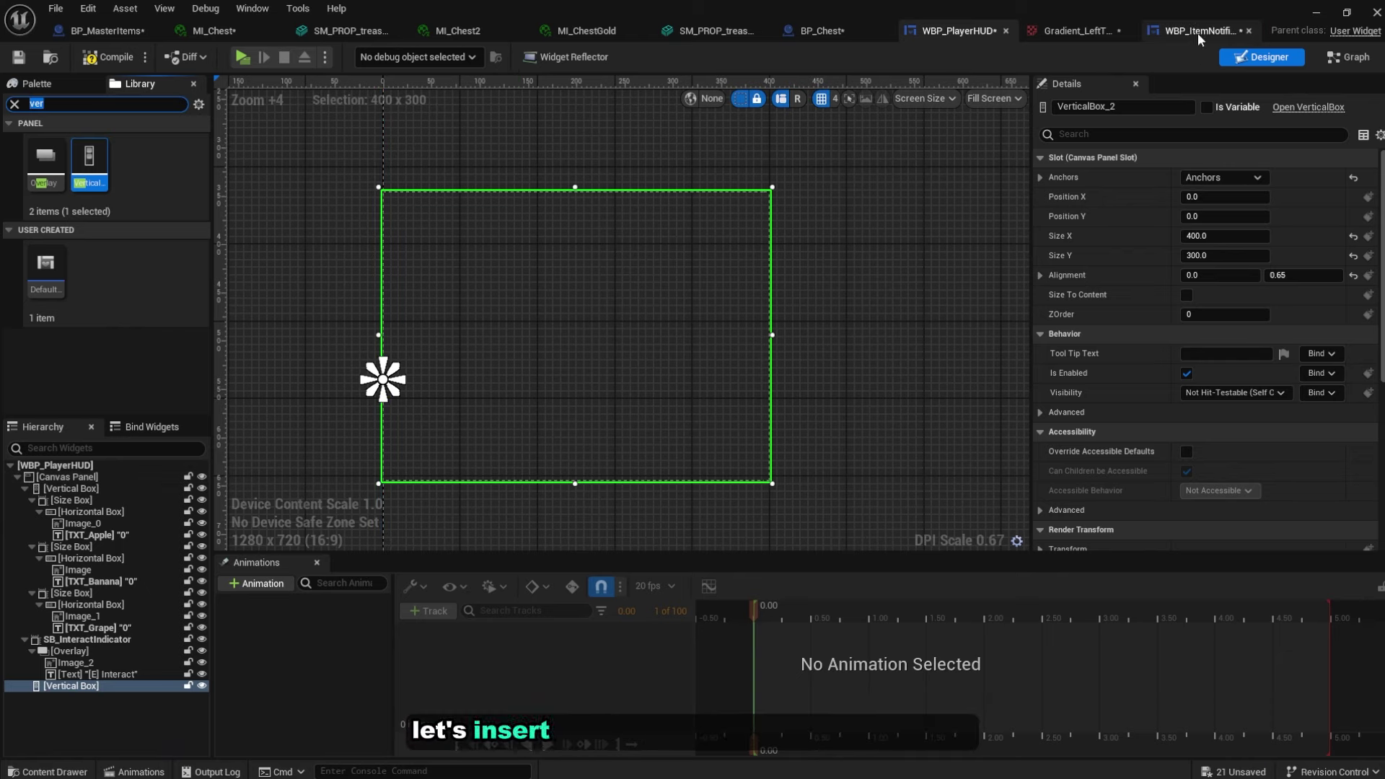
Filter the Palette search to 'item'
text(wbp)
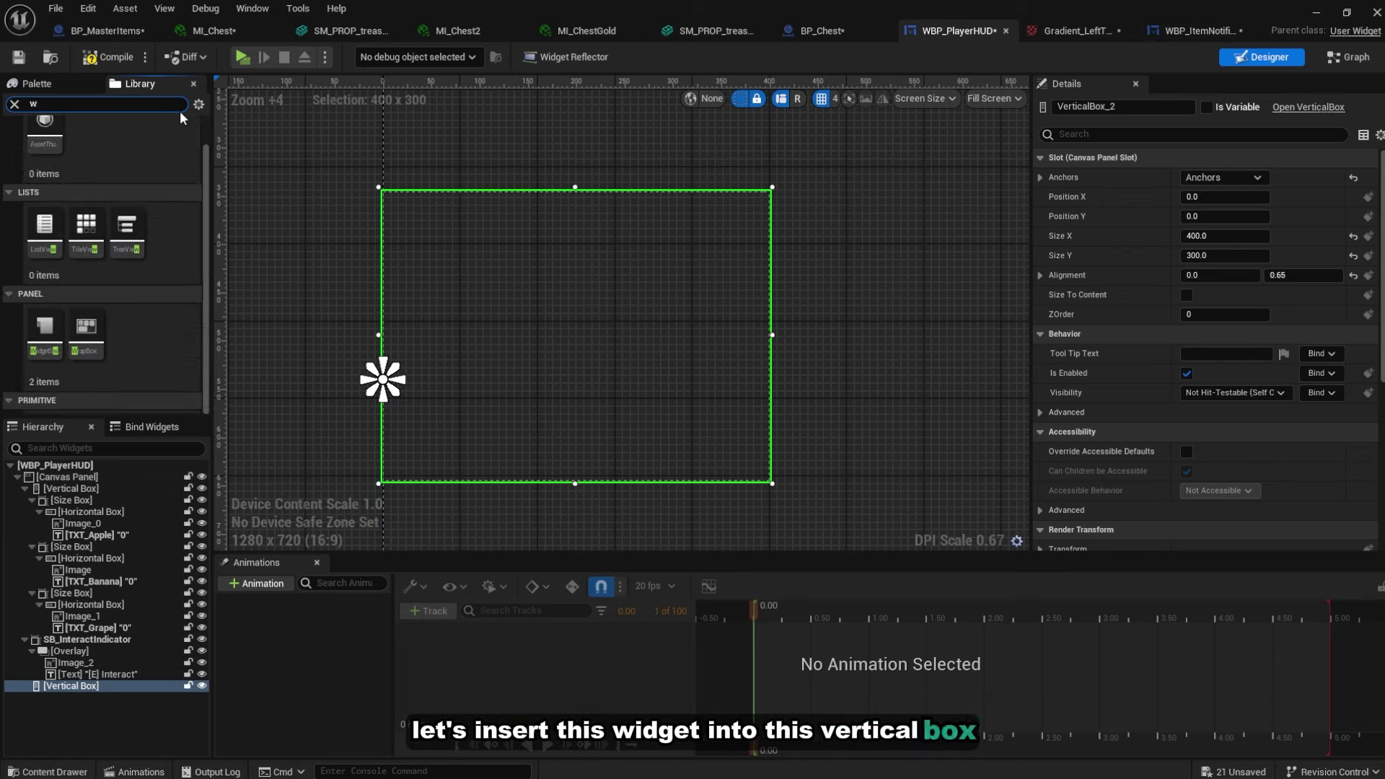
key(BackSpace)
key(BackSpace)
key(BackSpace)
text(item)
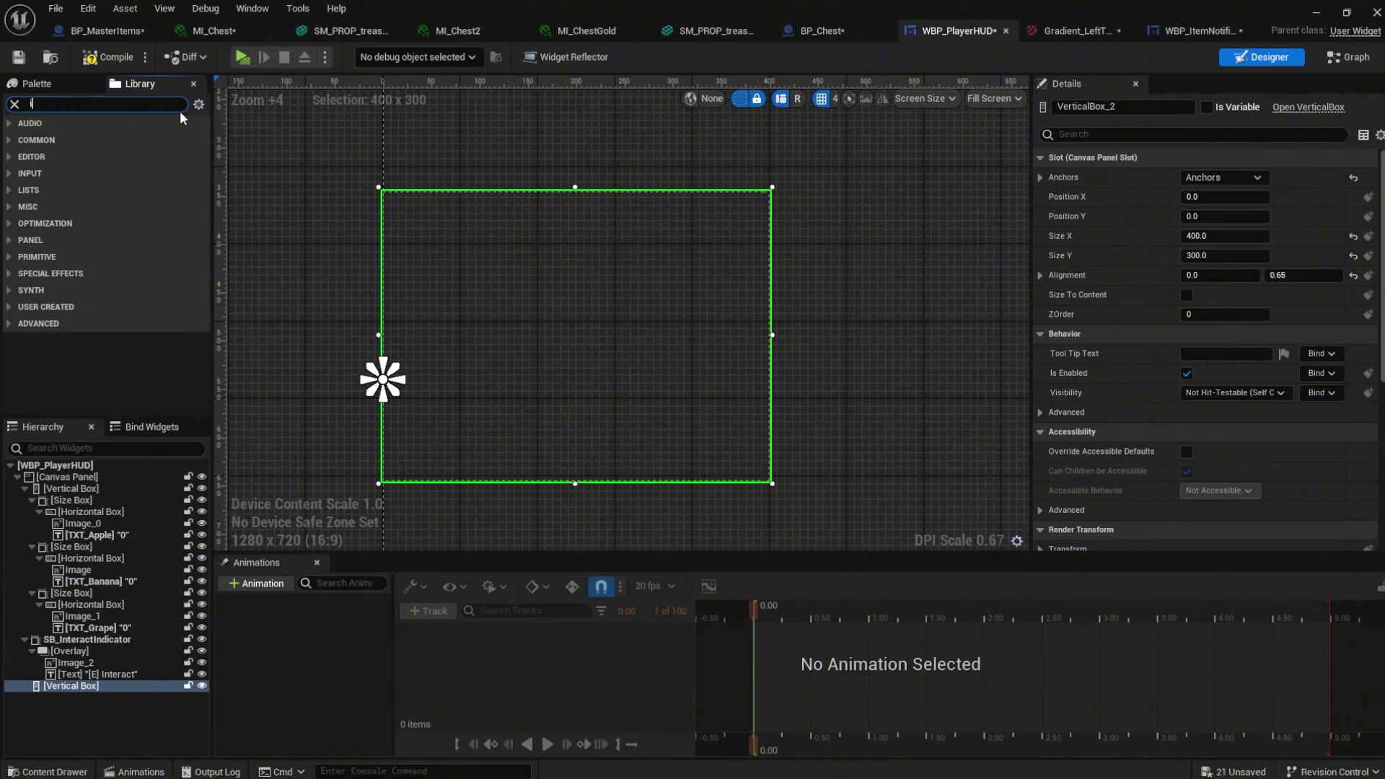
Save WBP_ItemNotification and return to WBP_PlayerHUD
click(1197, 30)
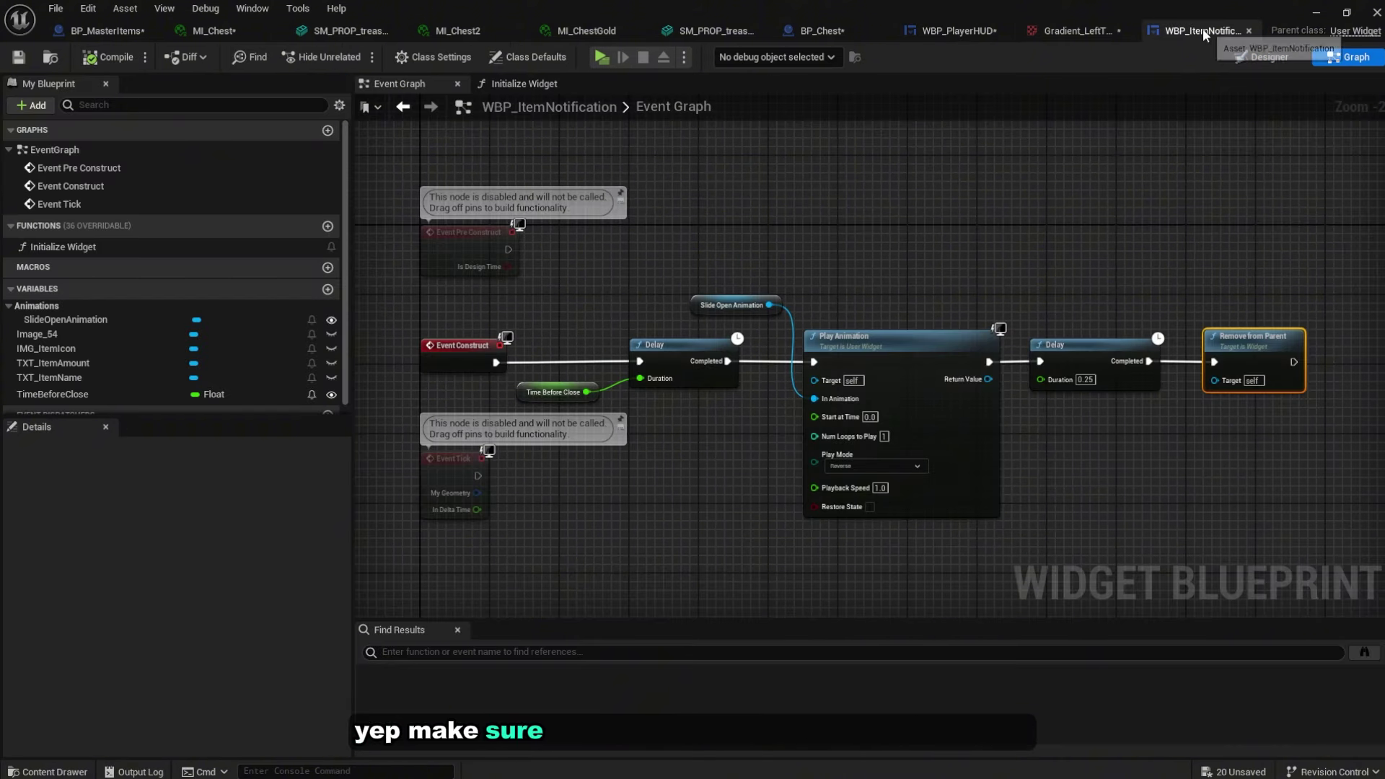
click(102, 62)
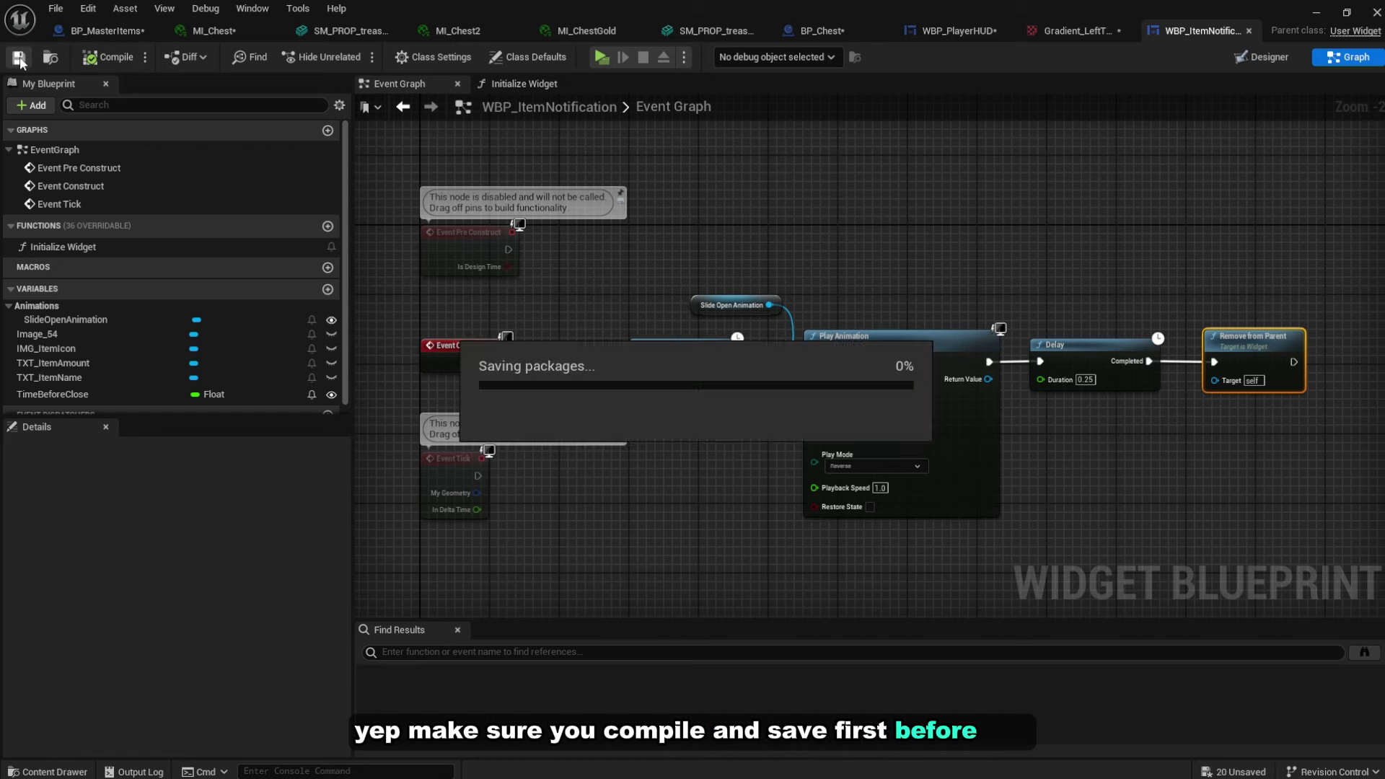
click(949, 32)
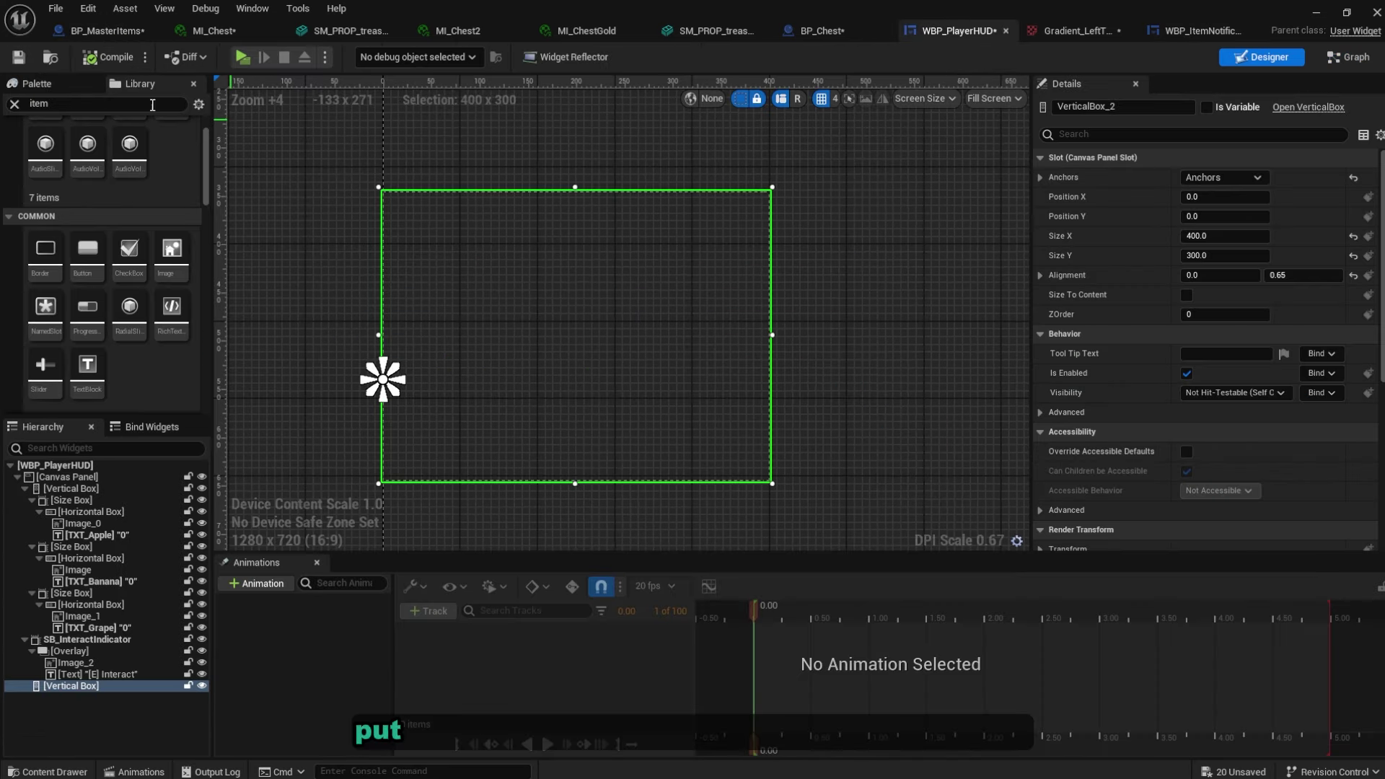
Stack WBP_ItemNotification previews from the 'item' Palette search inside the vertical box
scroll(71, 122, up, 2)
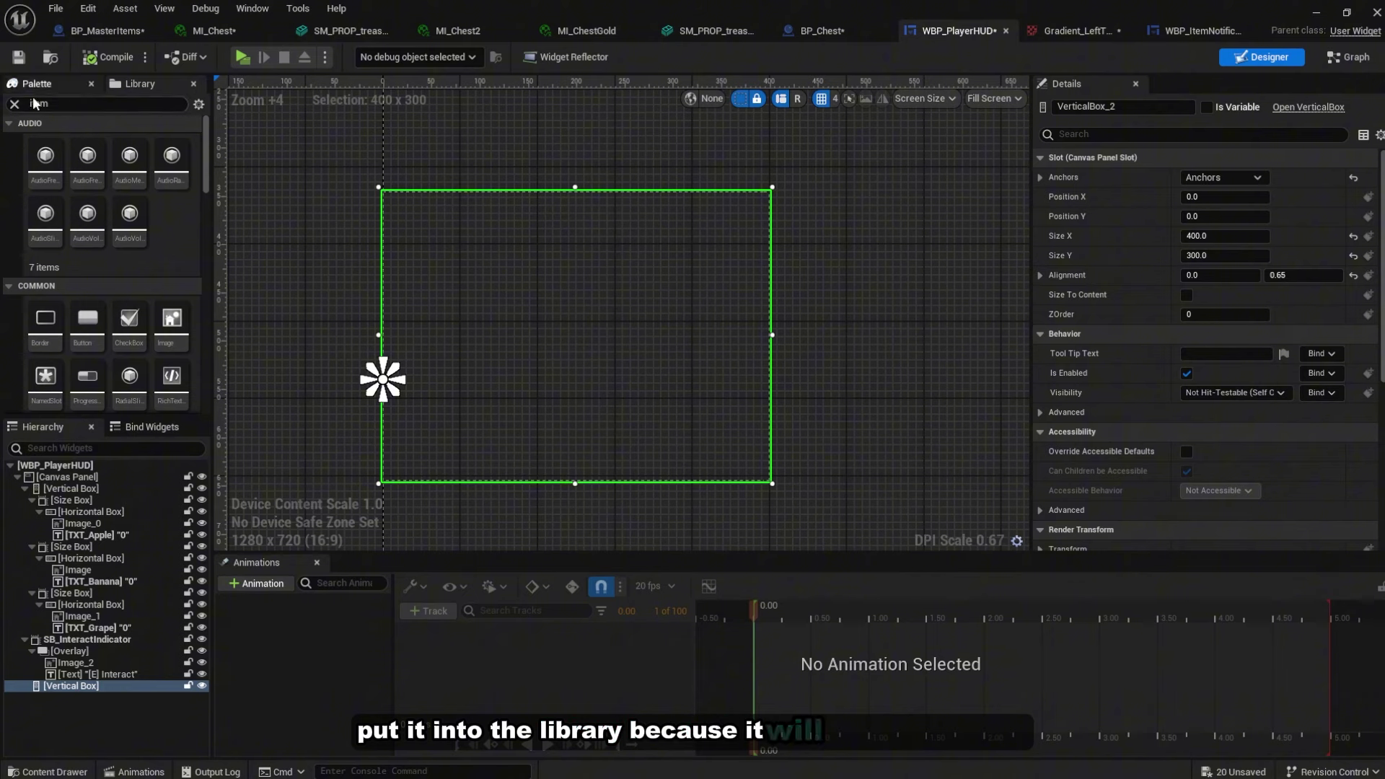
key(BackSpace)
text(item)
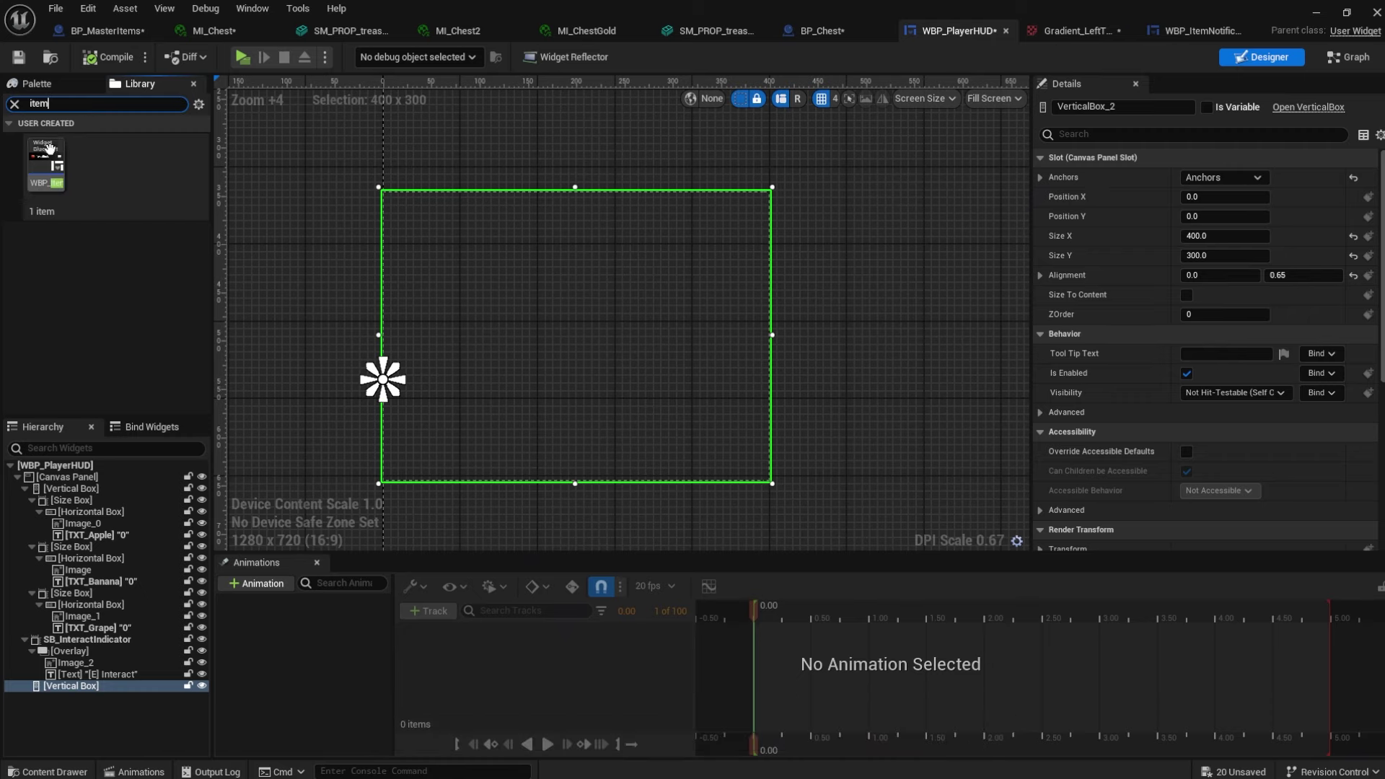
drag(44, 159, 613, 288)
scroll(289, 152, up, 2)
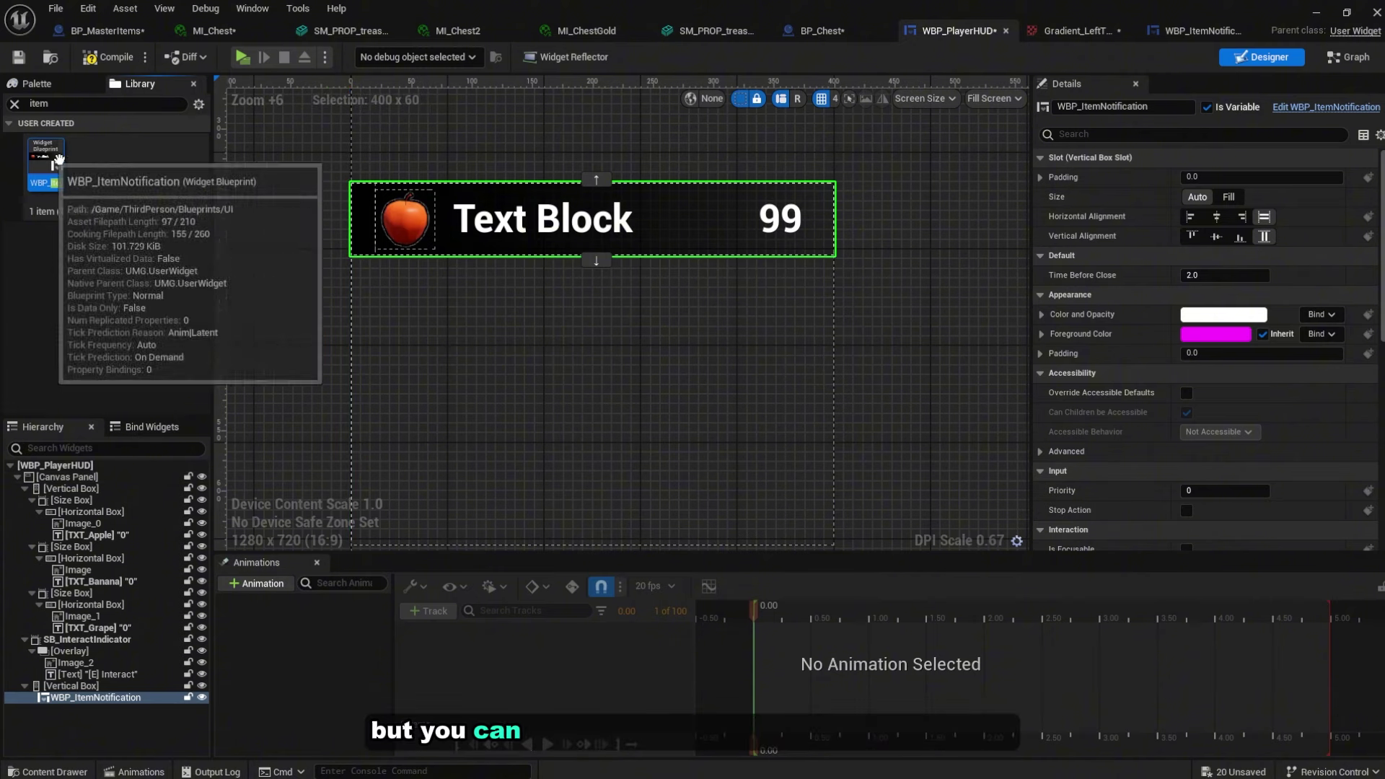
drag(45, 159, 545, 390)
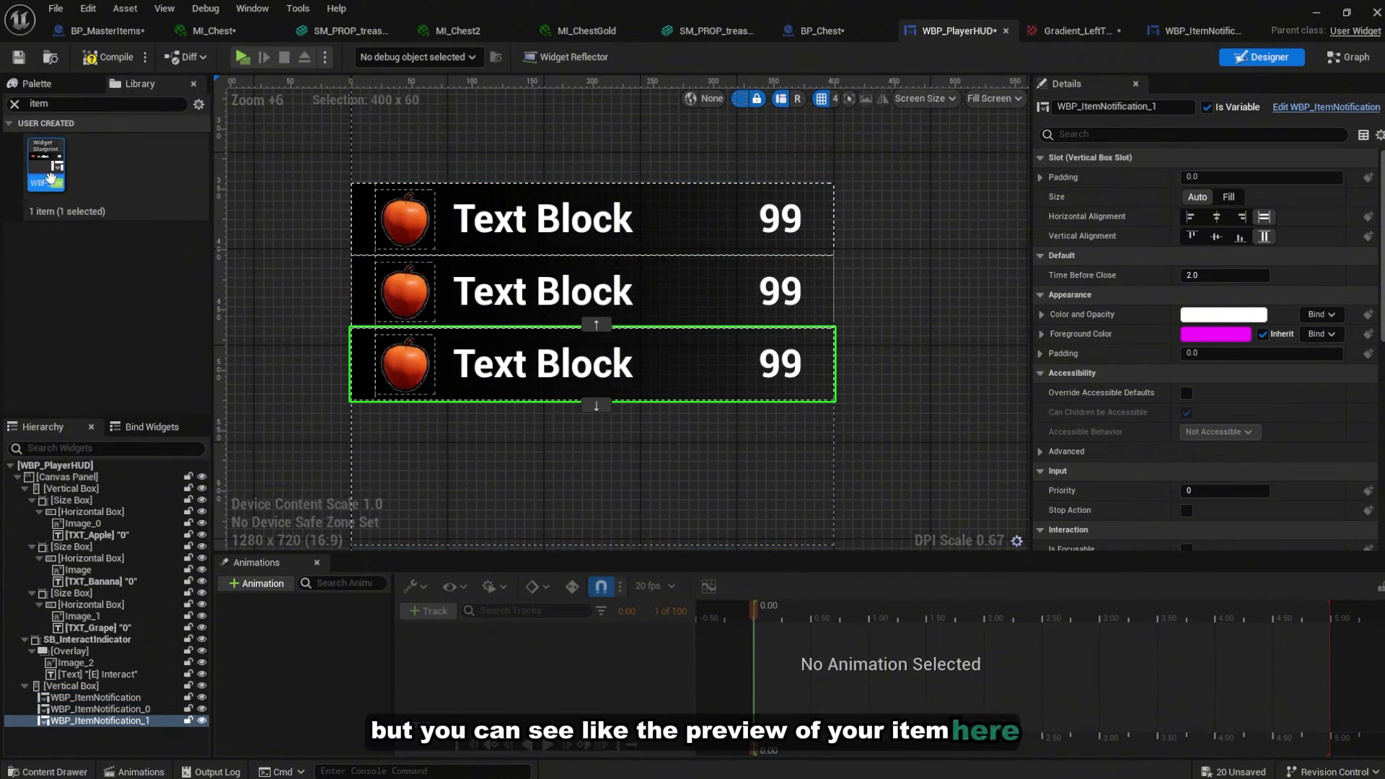
scroll(927, 463, down, 4)
click(851, 306)
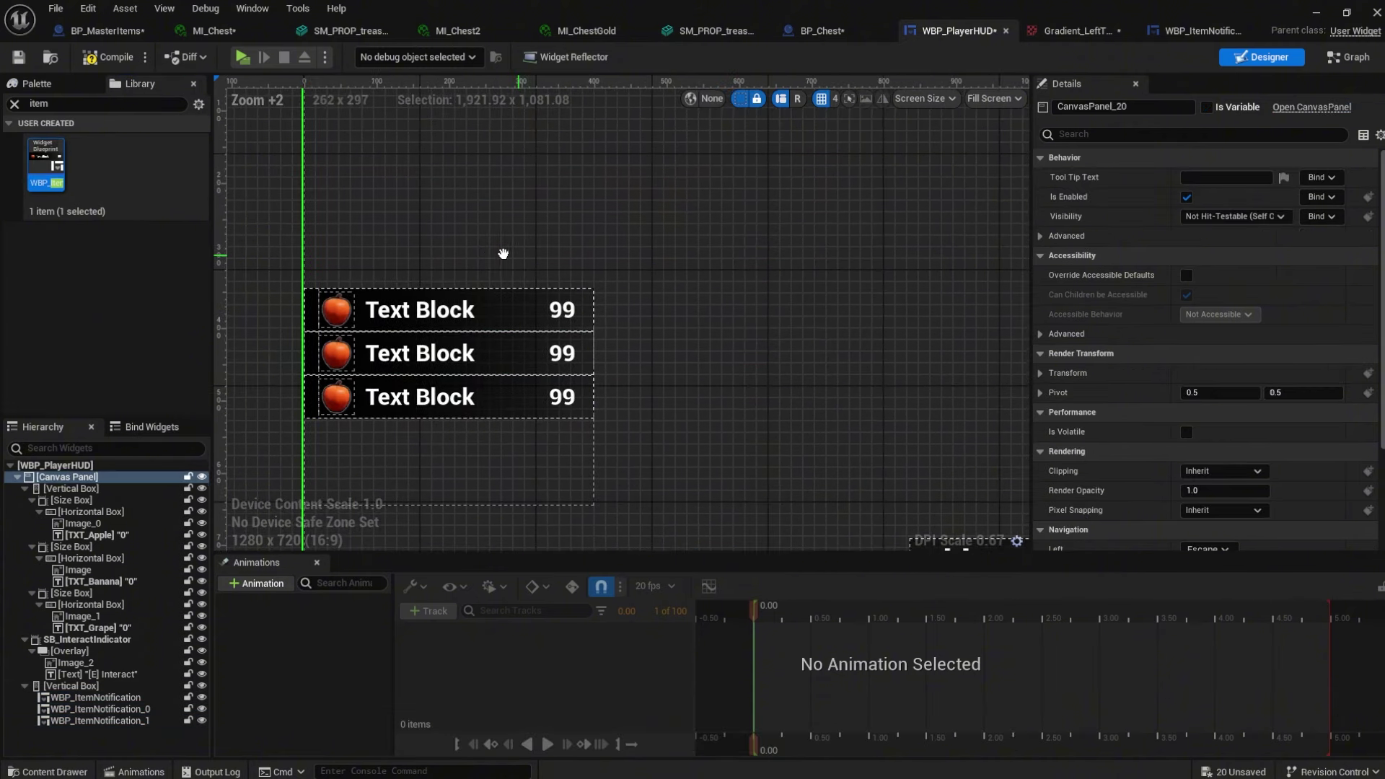
scroll(504, 253, down, 3)
scroll(403, 228, up, 4)
click(589, 325)
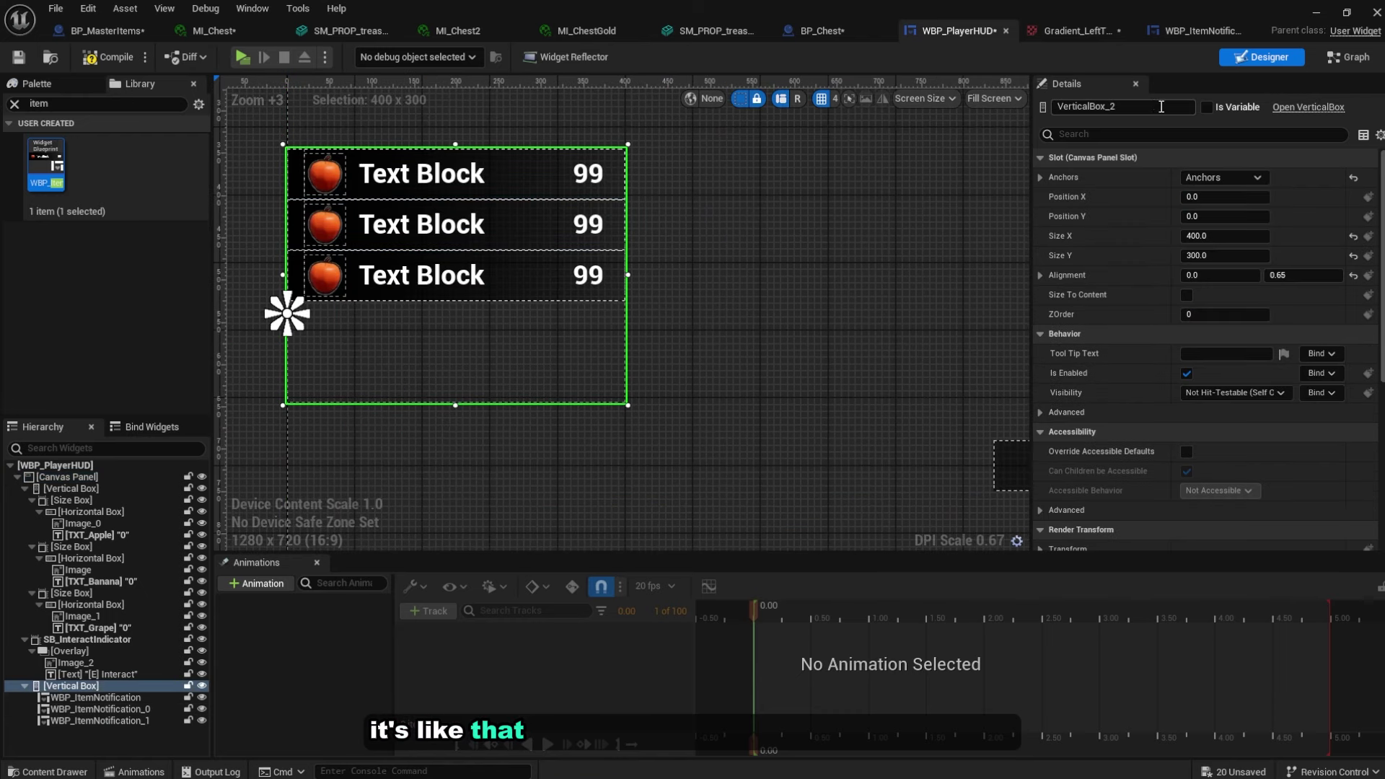
Mark the box Is Variable, rename it VB_ItemNotifications, and compile the HUD
right_drag(644, 226, 698, 251)
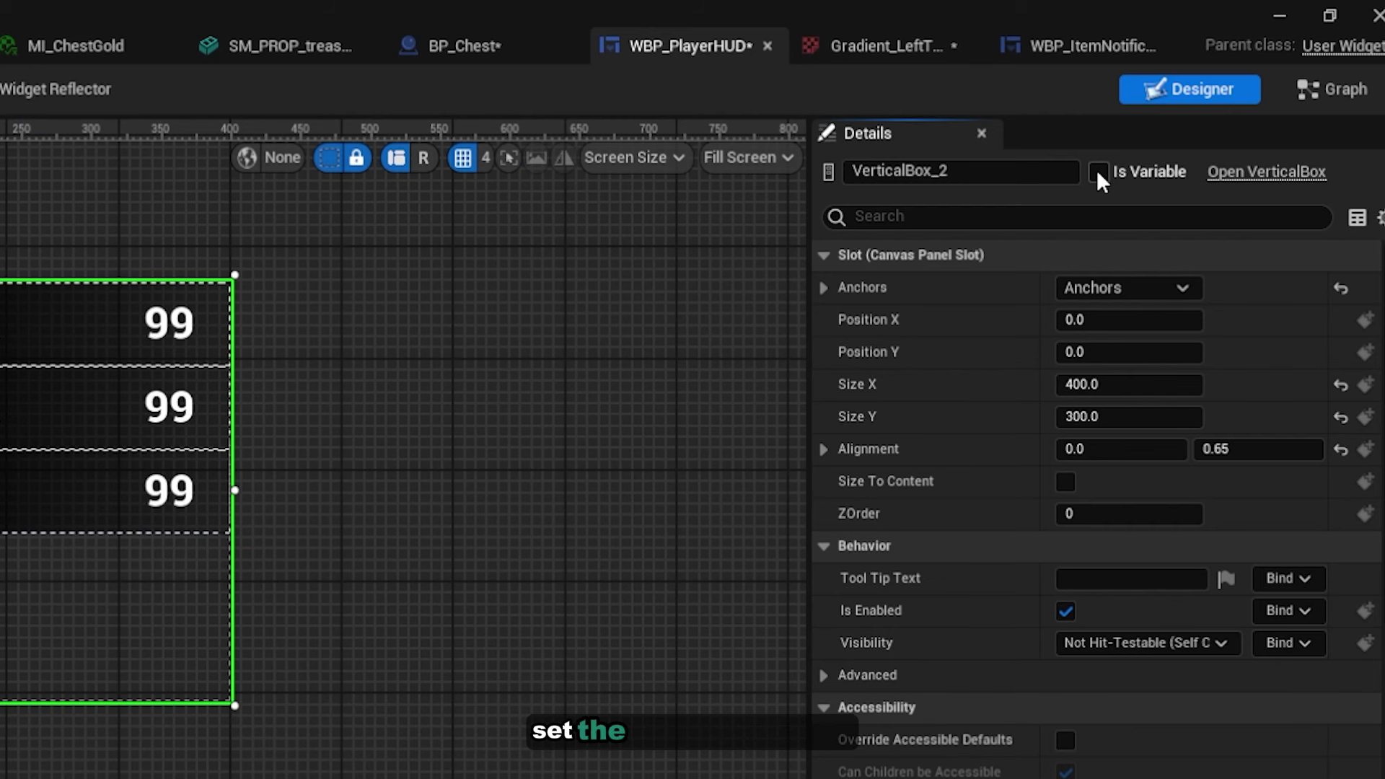
click(1207, 107)
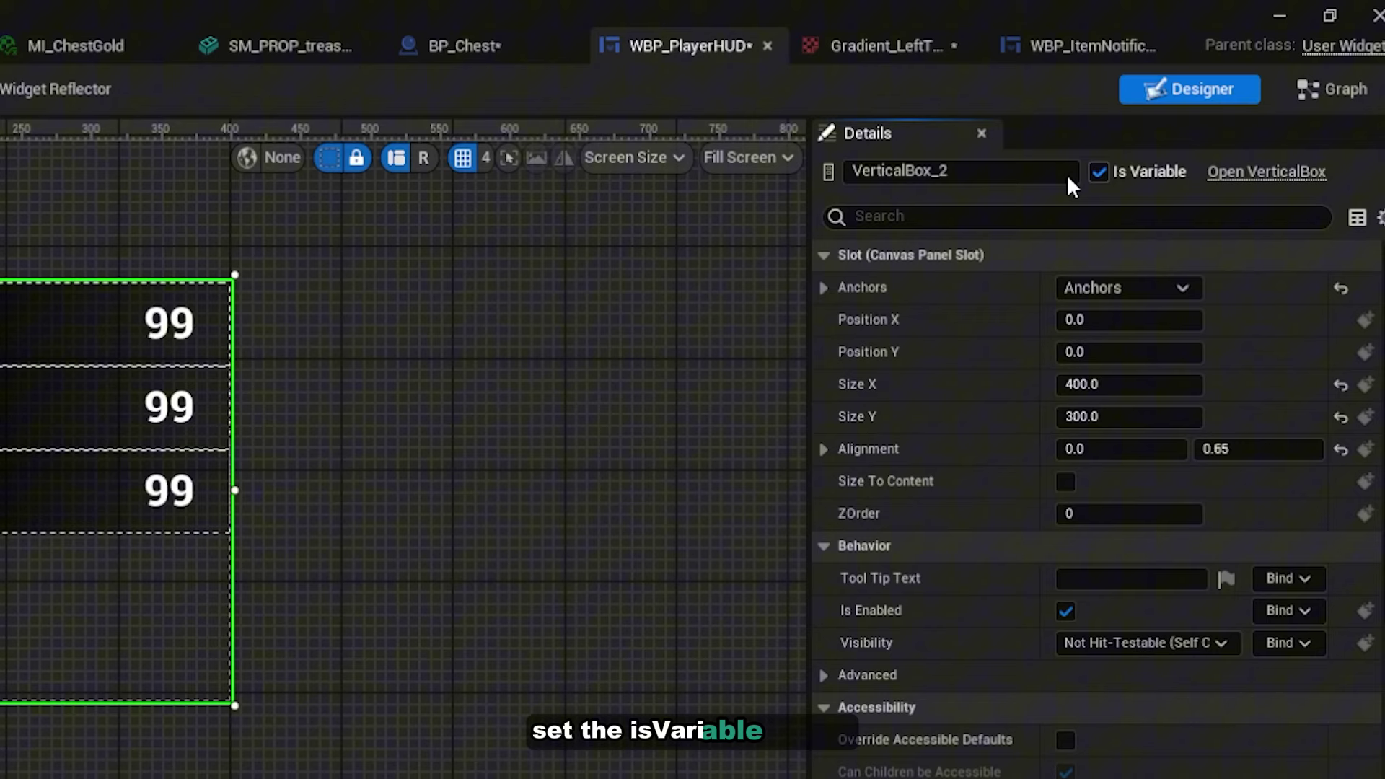
click(967, 173)
text(VB_)
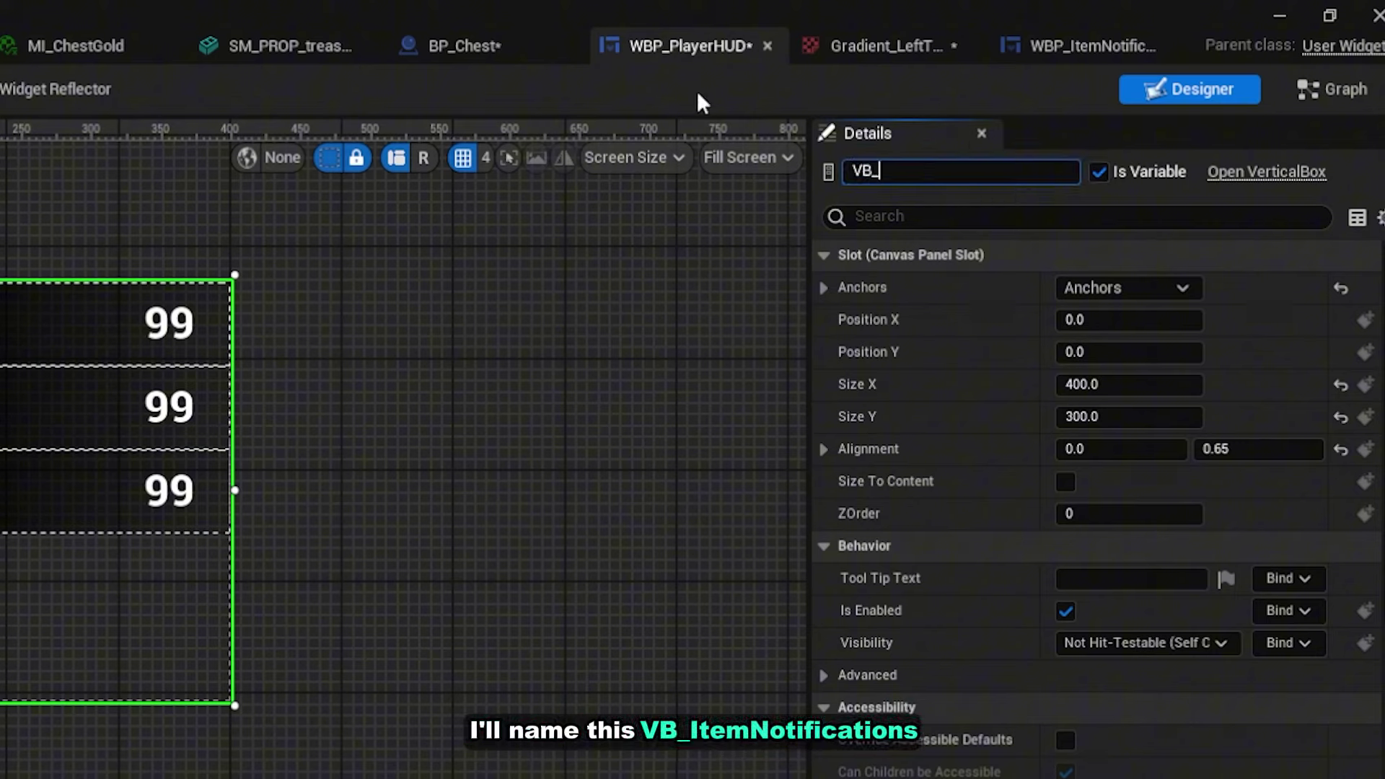
text(ItemNotifications)
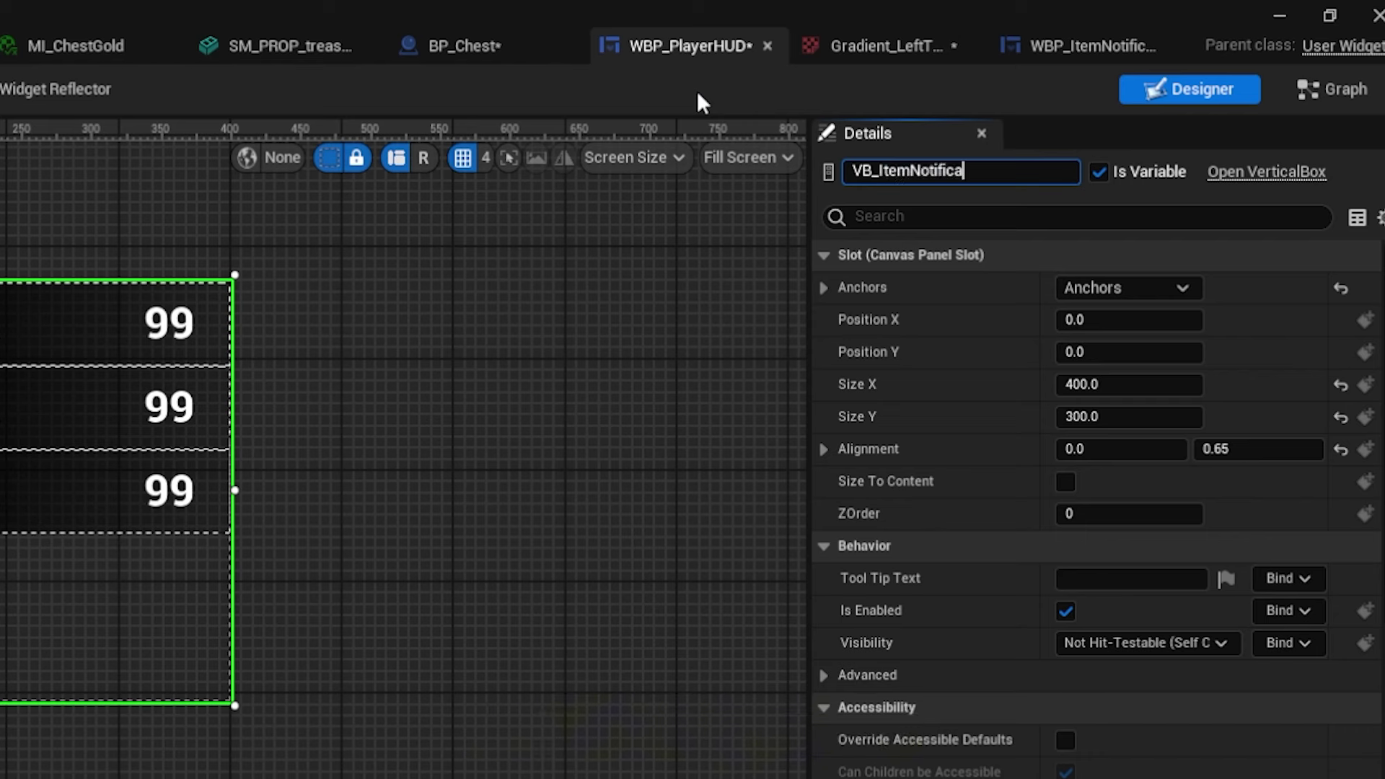
key(Return)
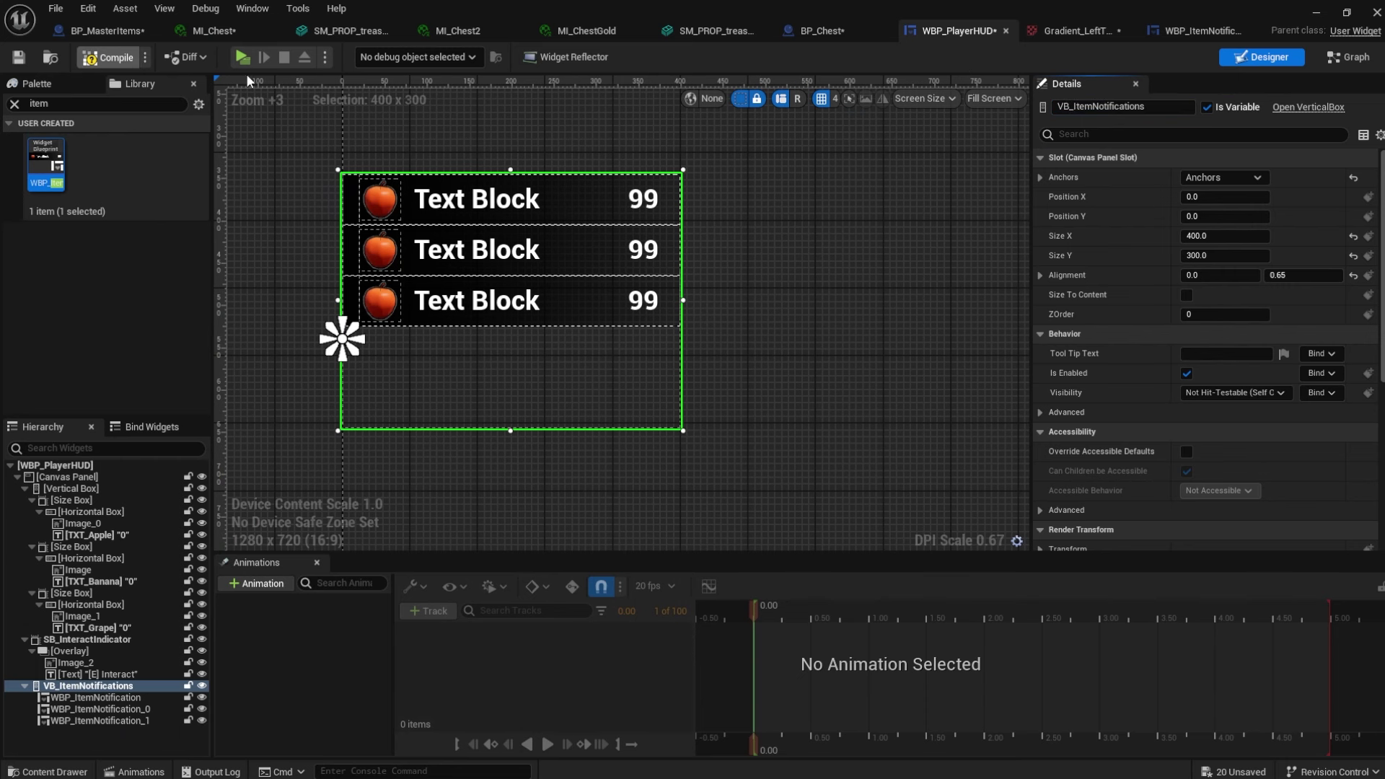
click(108, 57)
click(1348, 57)
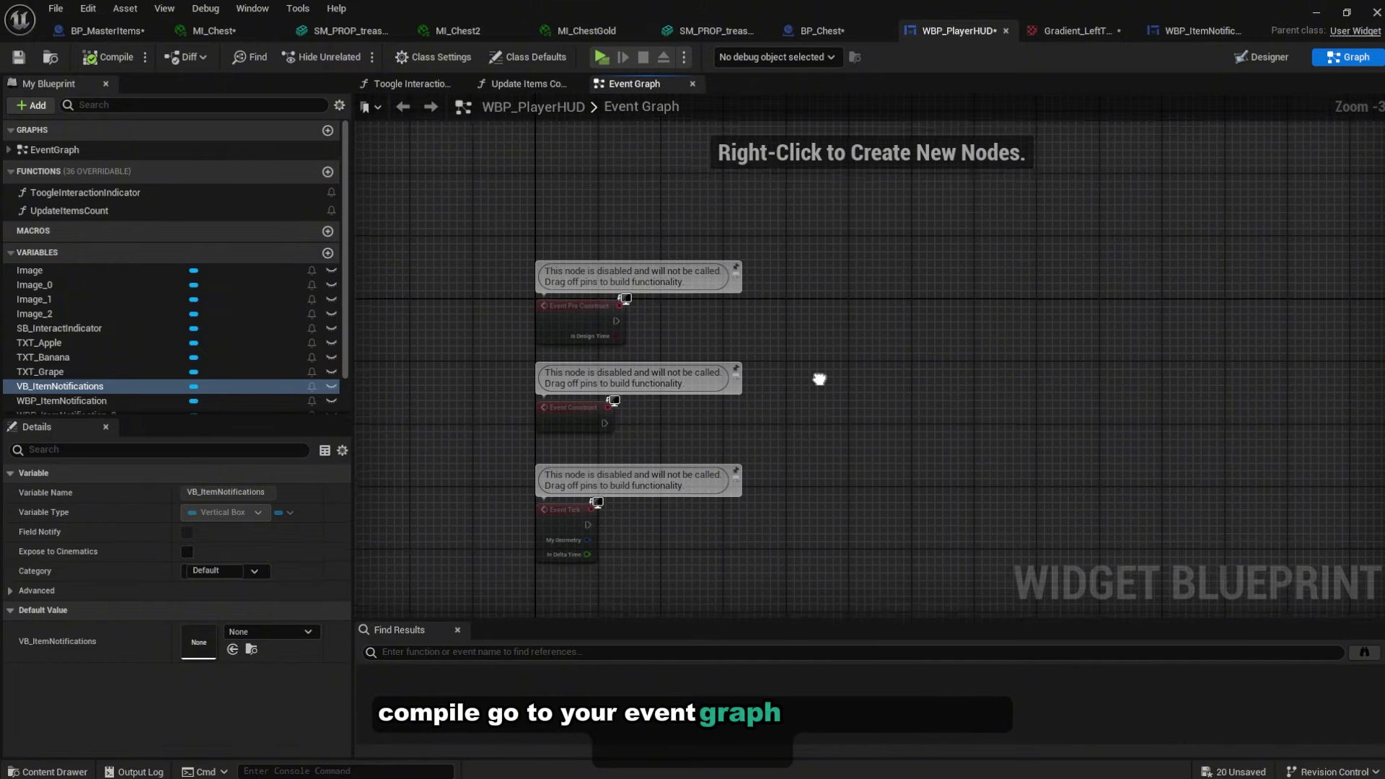
Add a Clear Children node on VB_ItemNotifications and run it from Event Construct
right_drag(820, 379, 838, 257)
scroll(671, 292, up, 3)
ctrl+drag(62, 386, 707, 348)
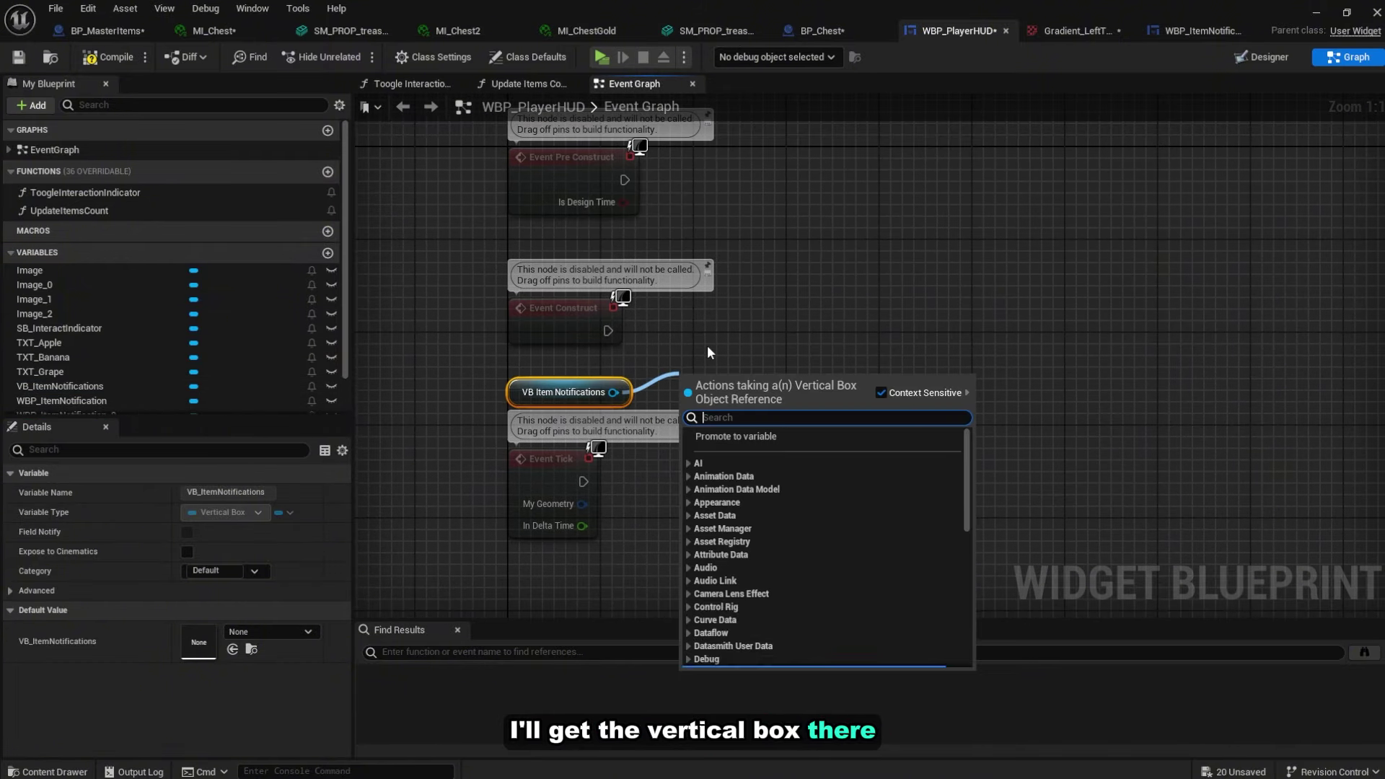
text(clear)
key(Return)
drag(754, 406, 608, 331)
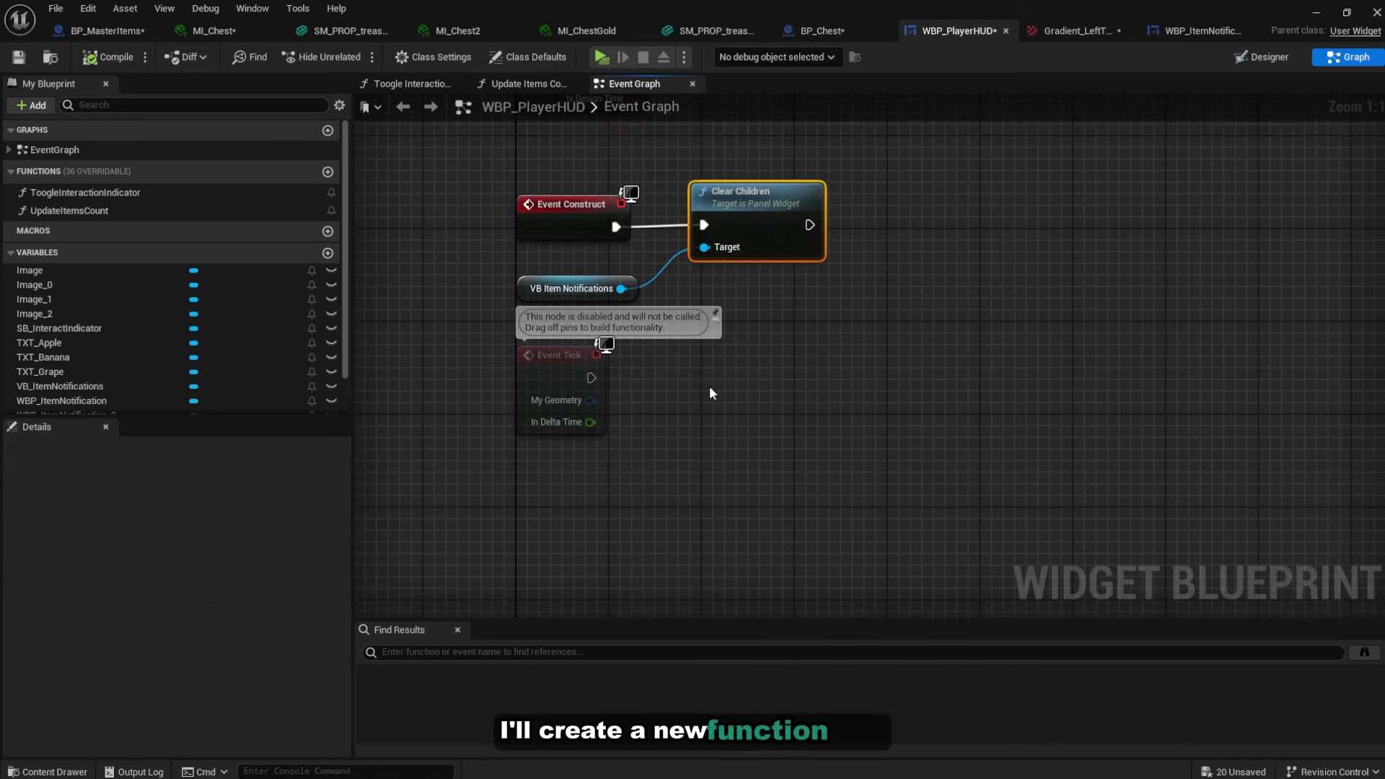
Create an AddItemNotification function that starts with Create Widget for WBP_ItemNotification
click(326, 172)
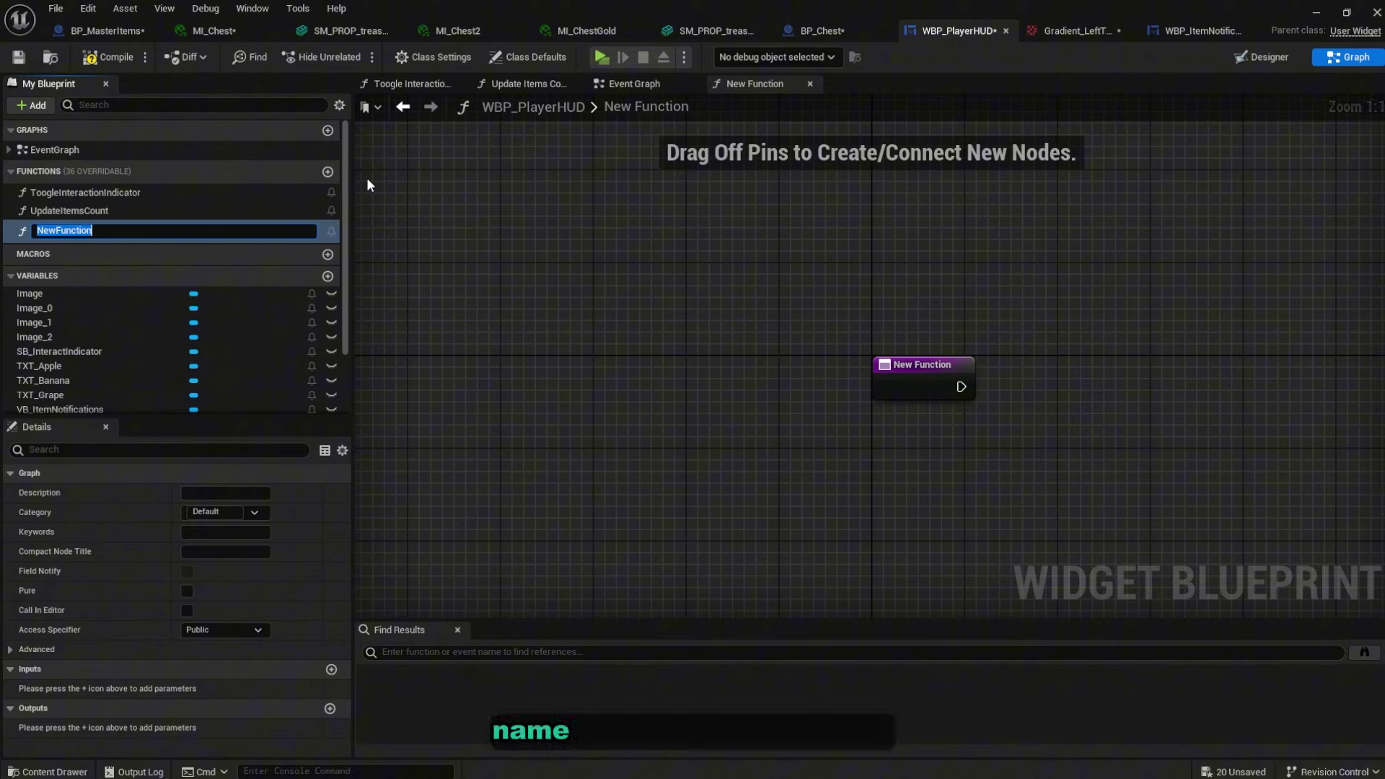
text(AddItemNo)
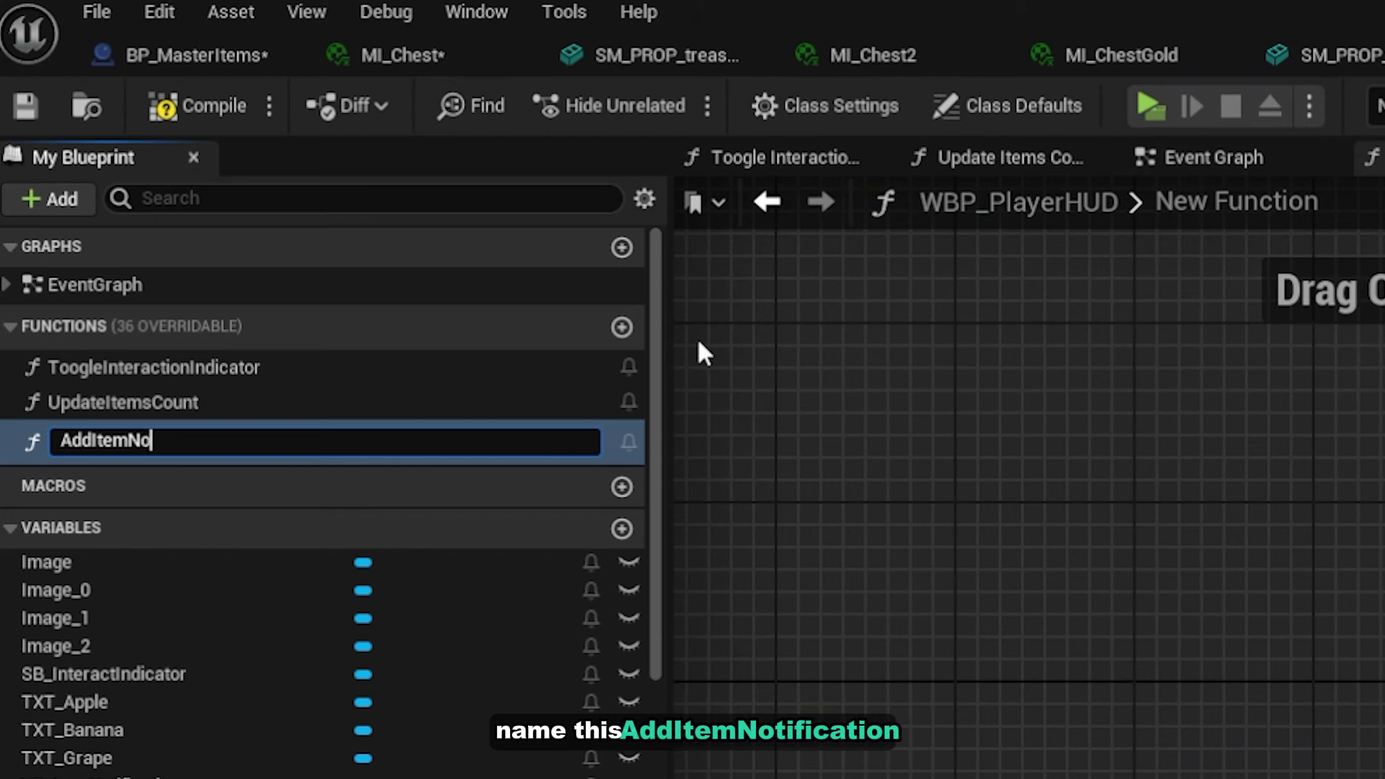
text(tification)
key(Return)
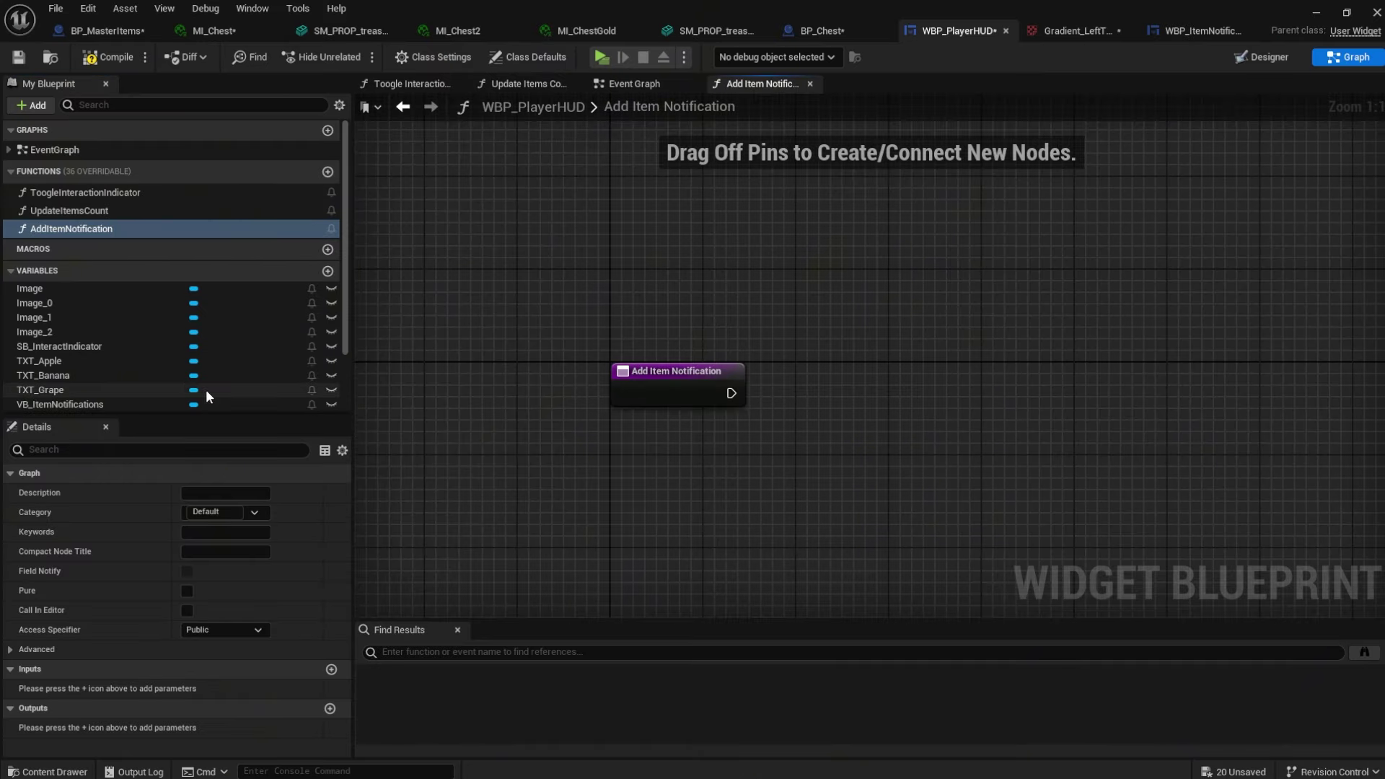
scroll(494, 475, down, 3)
right_drag(736, 389, 604, 345)
drag(604, 344, 674, 344)
text(cree)
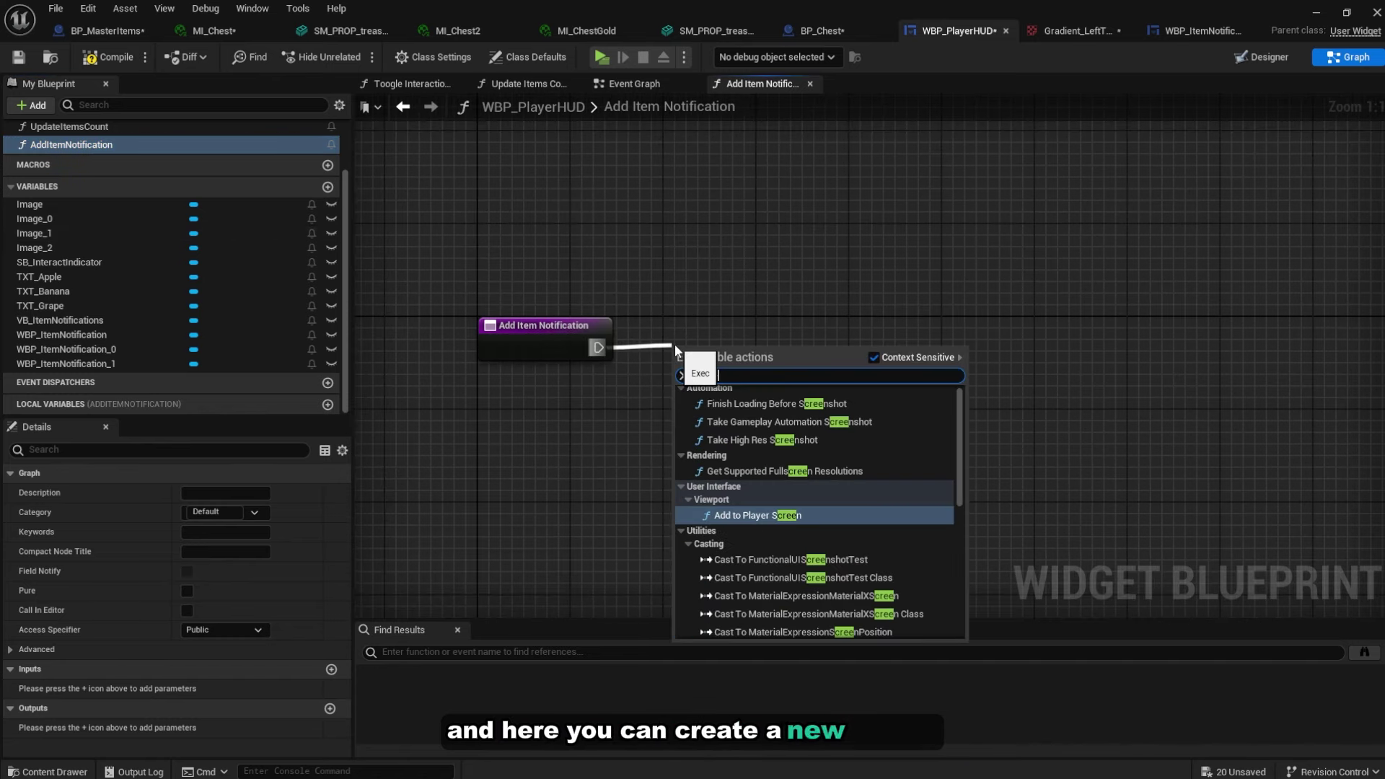
text(reate widget)
key(Return)
drag(800, 346, 821, 327)
click(764, 383)
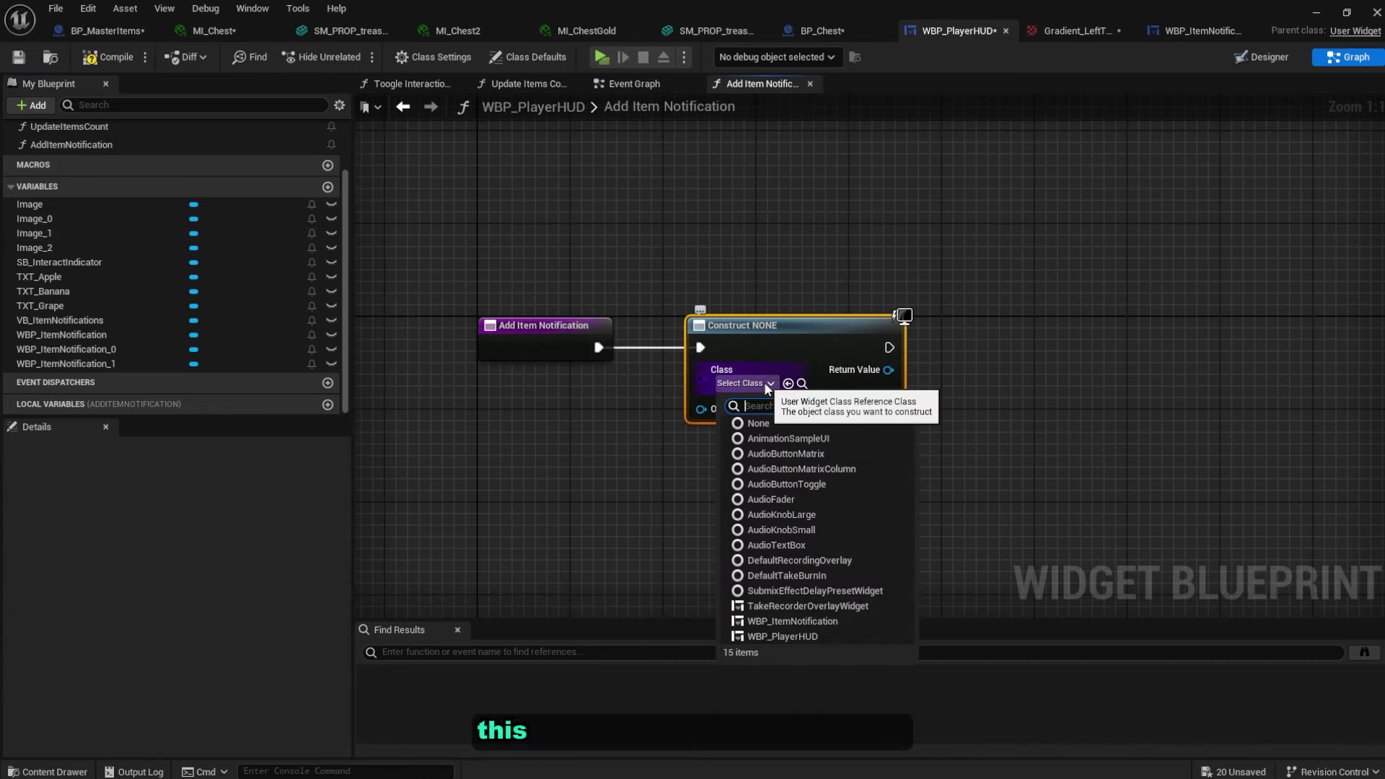
text(WBP_)
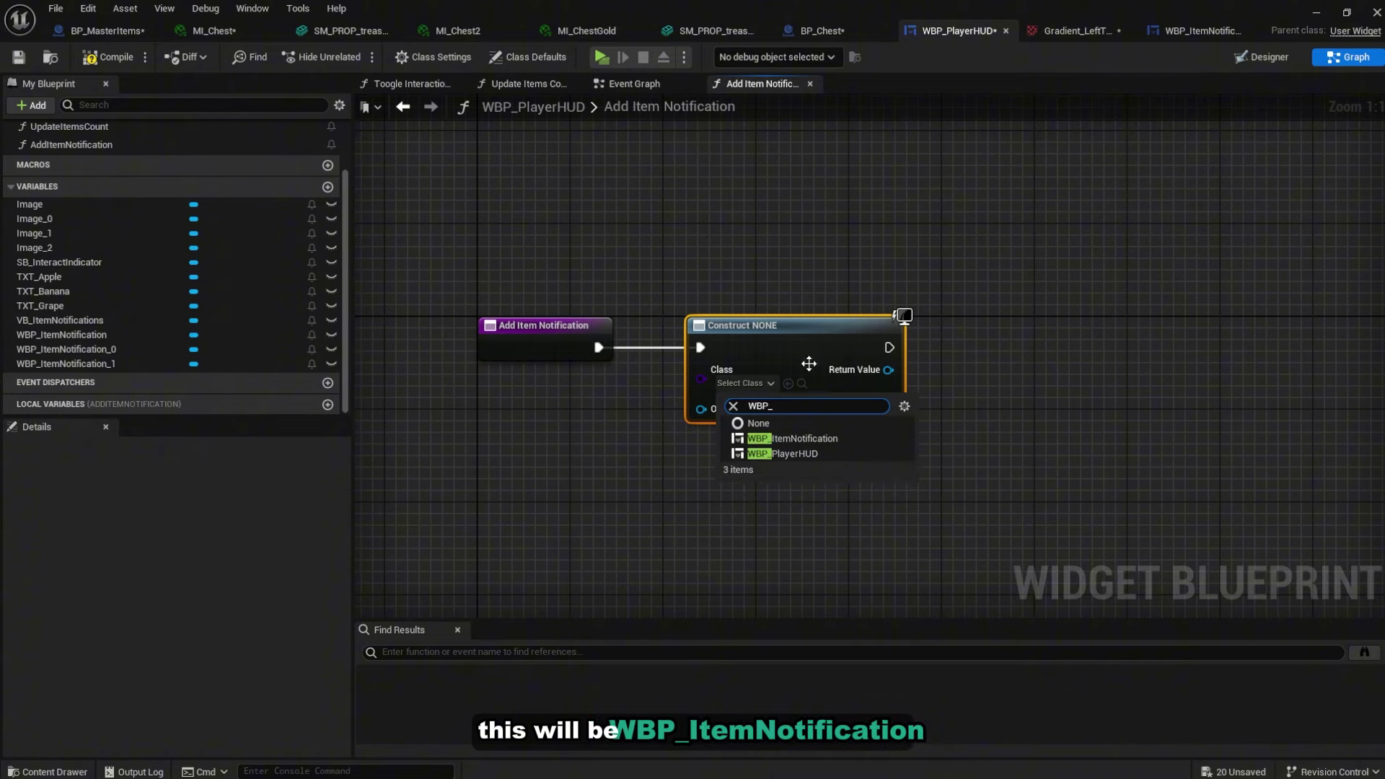
click(830, 440)
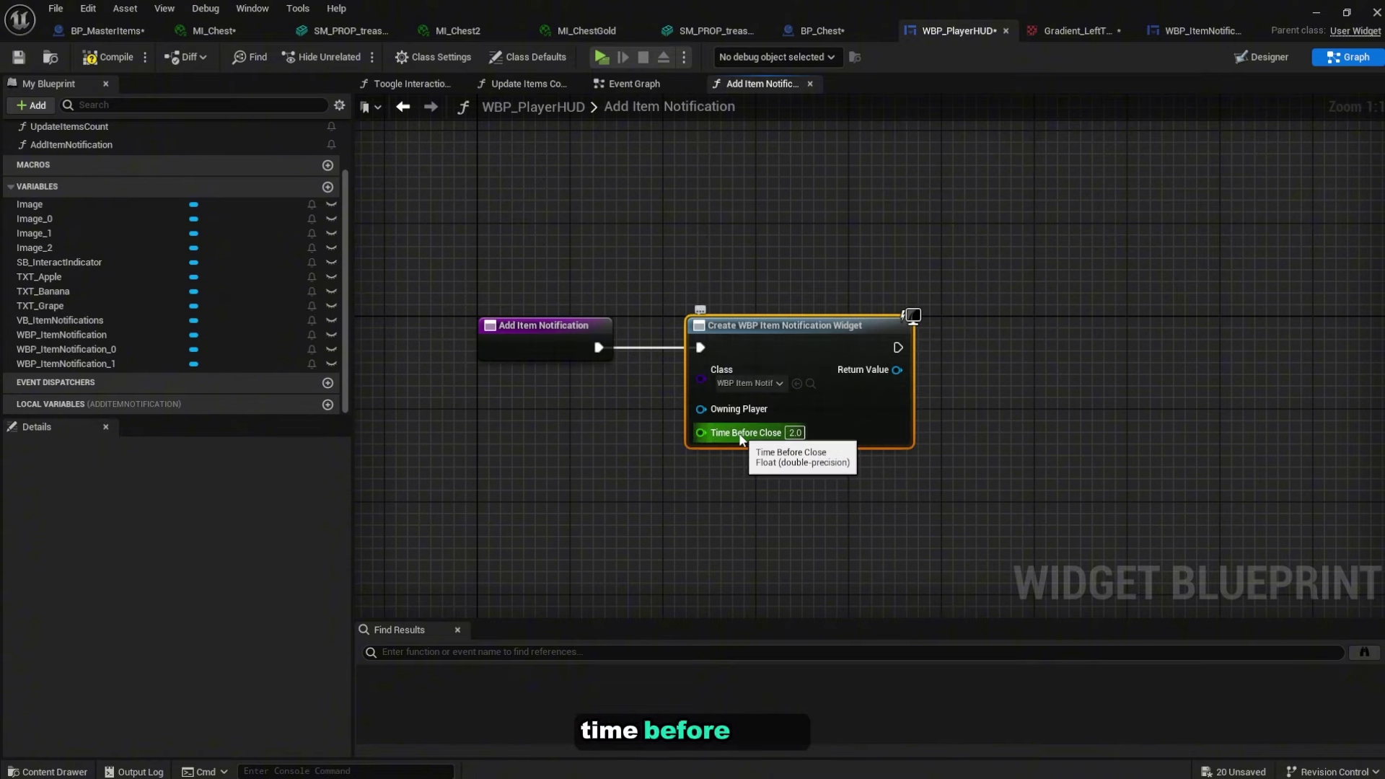
Add Initialize Widget, exposing Item Name, Item Icon and Item Amount as function inputs
click(885, 472)
right_drag(1056, 397, 961, 373)
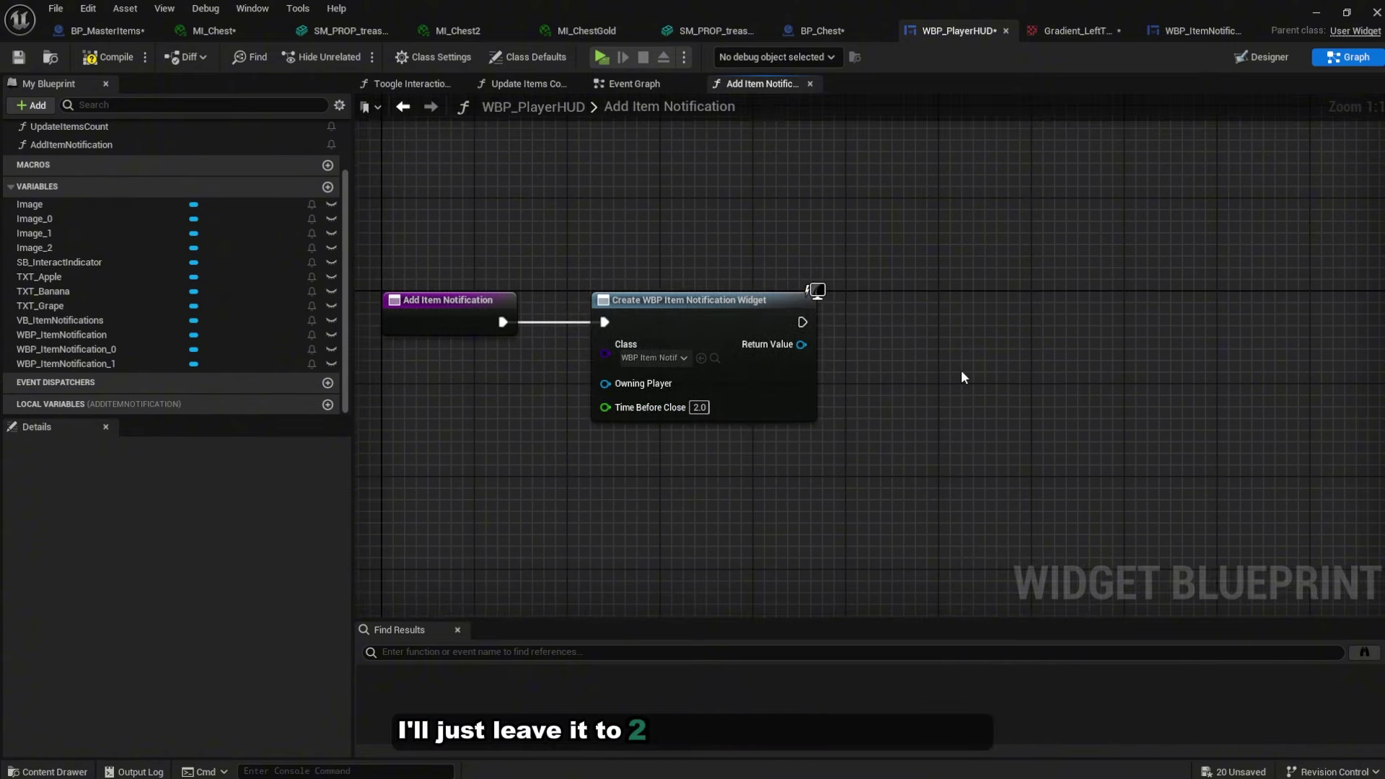
drag(803, 348, 879, 345)
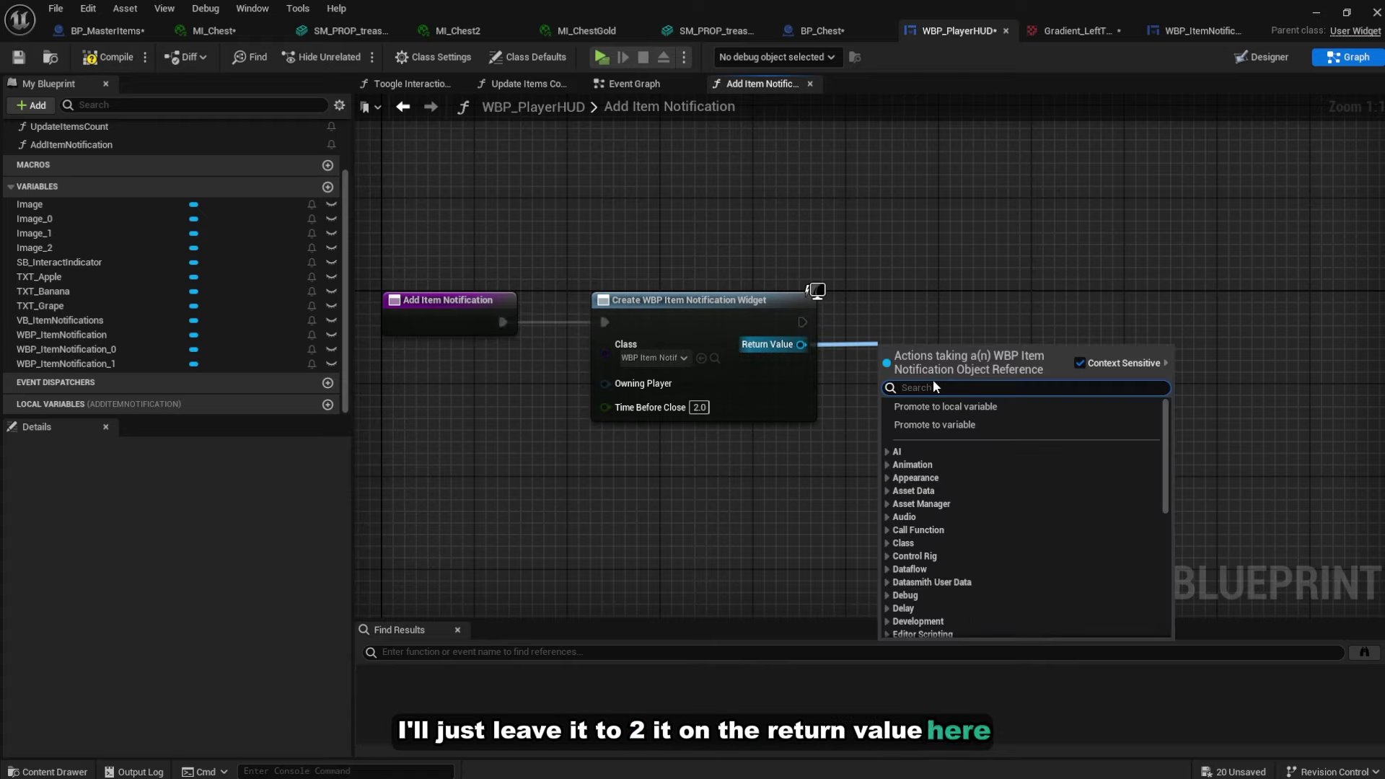
text(initil)
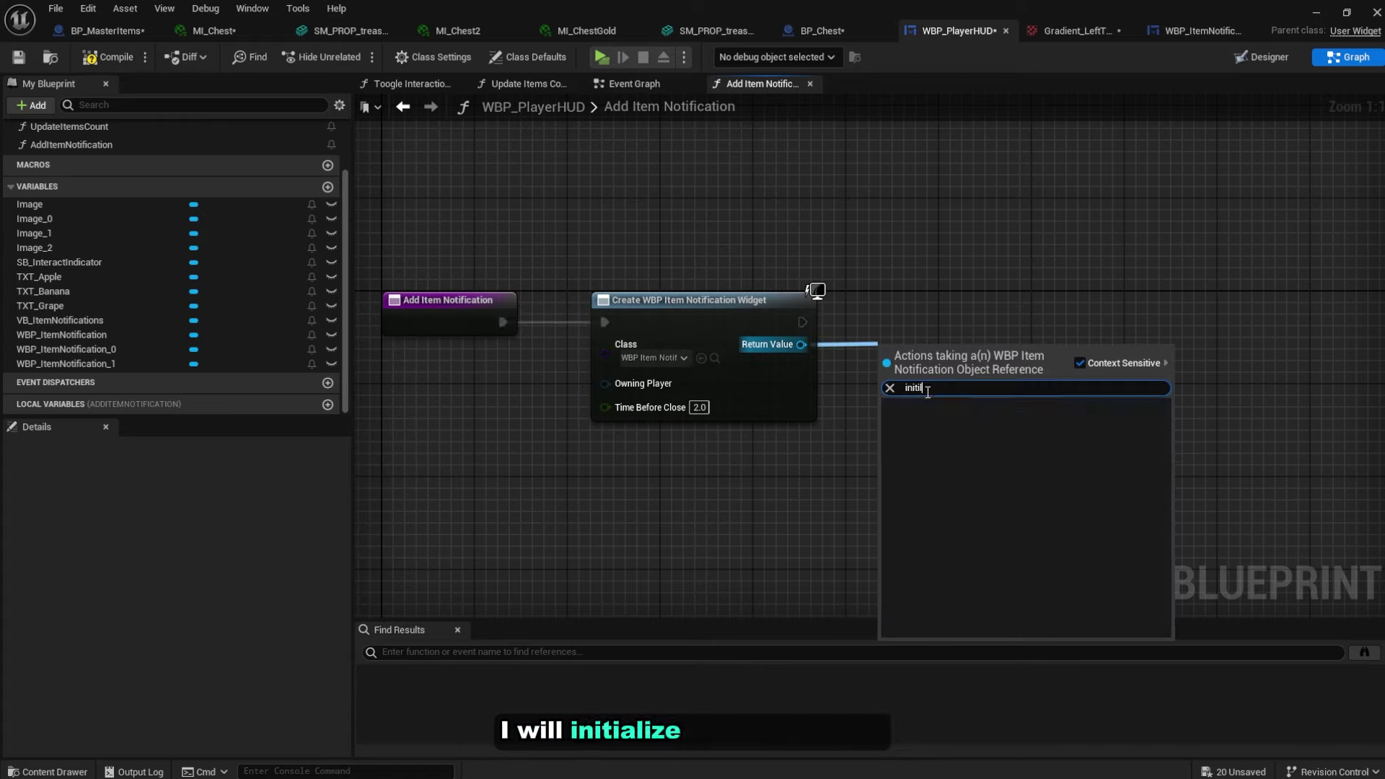
key(Return)
drag(907, 347, 931, 289)
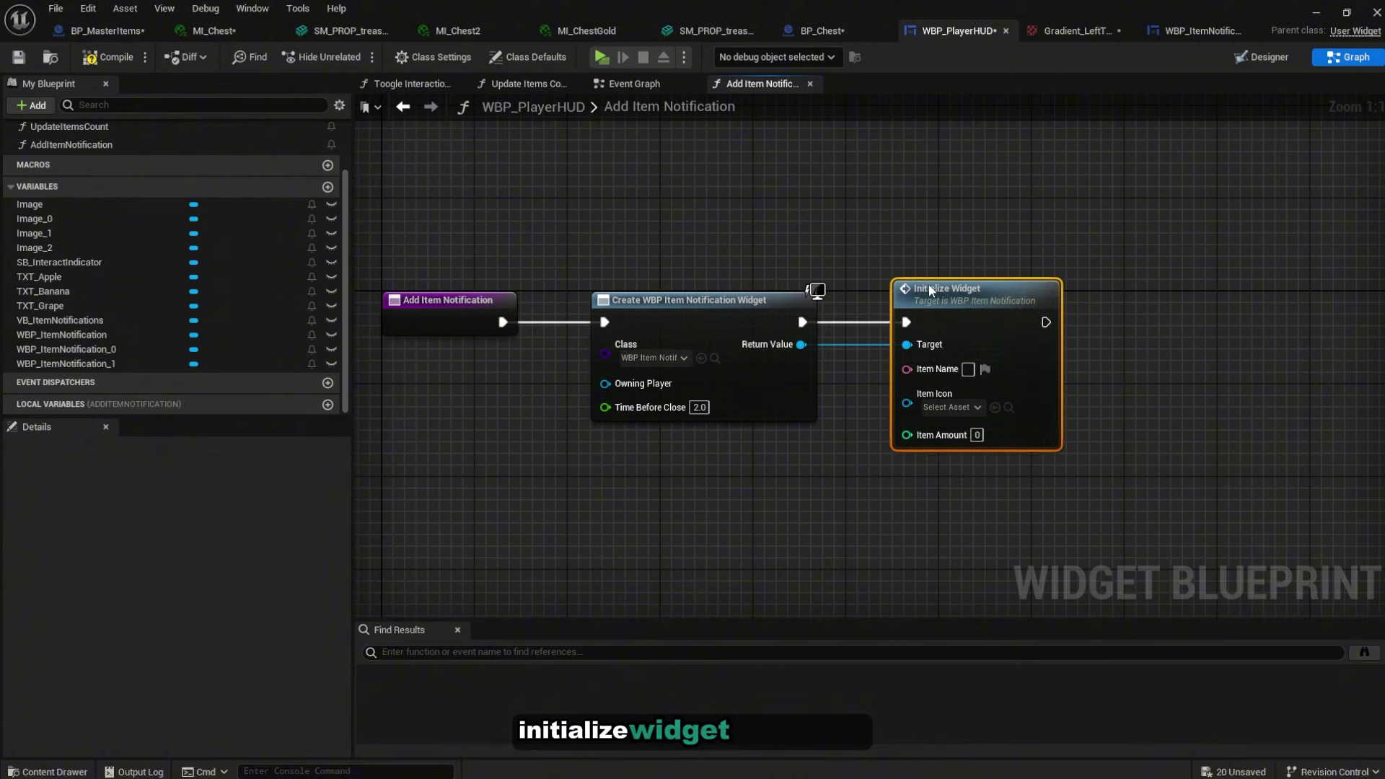
drag(907, 369, 486, 322)
drag(915, 396, 491, 335)
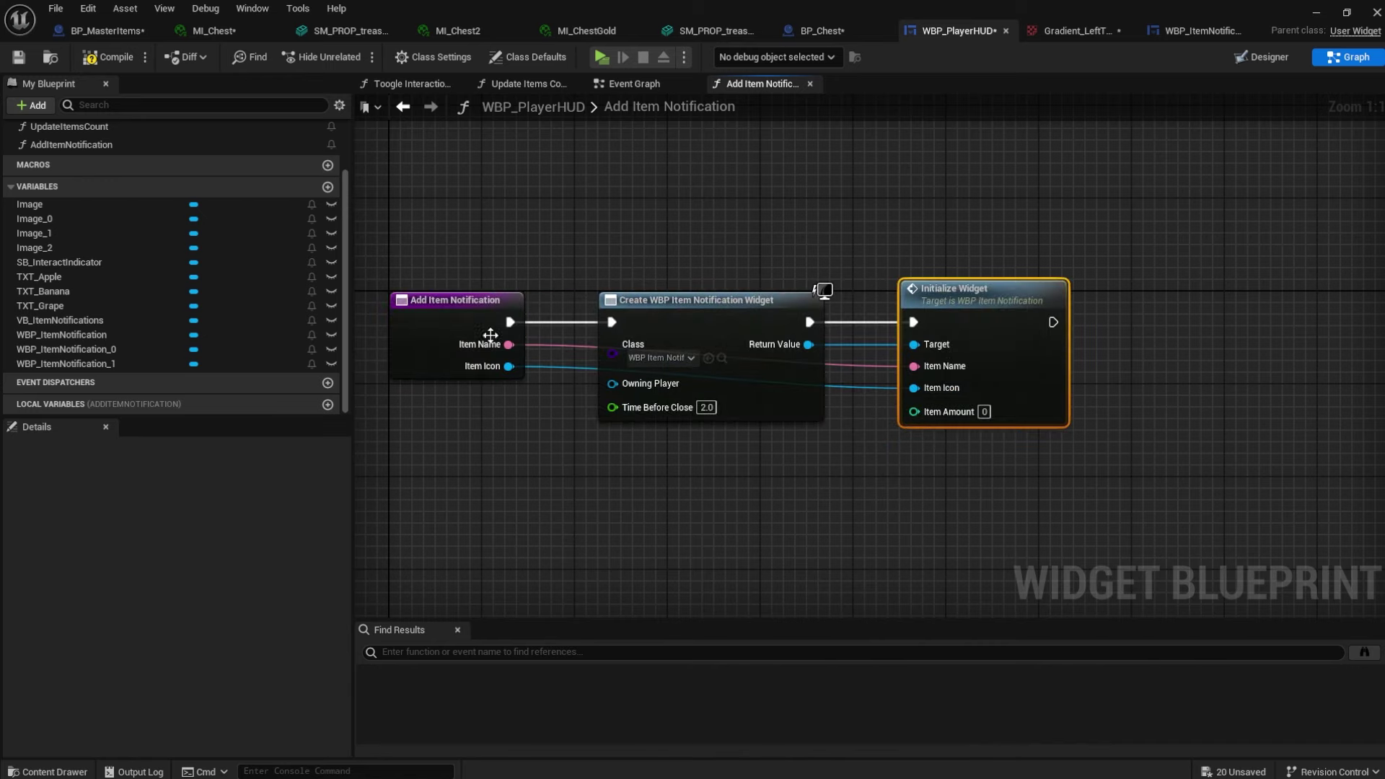
drag(913, 414, 479, 328)
click(941, 446)
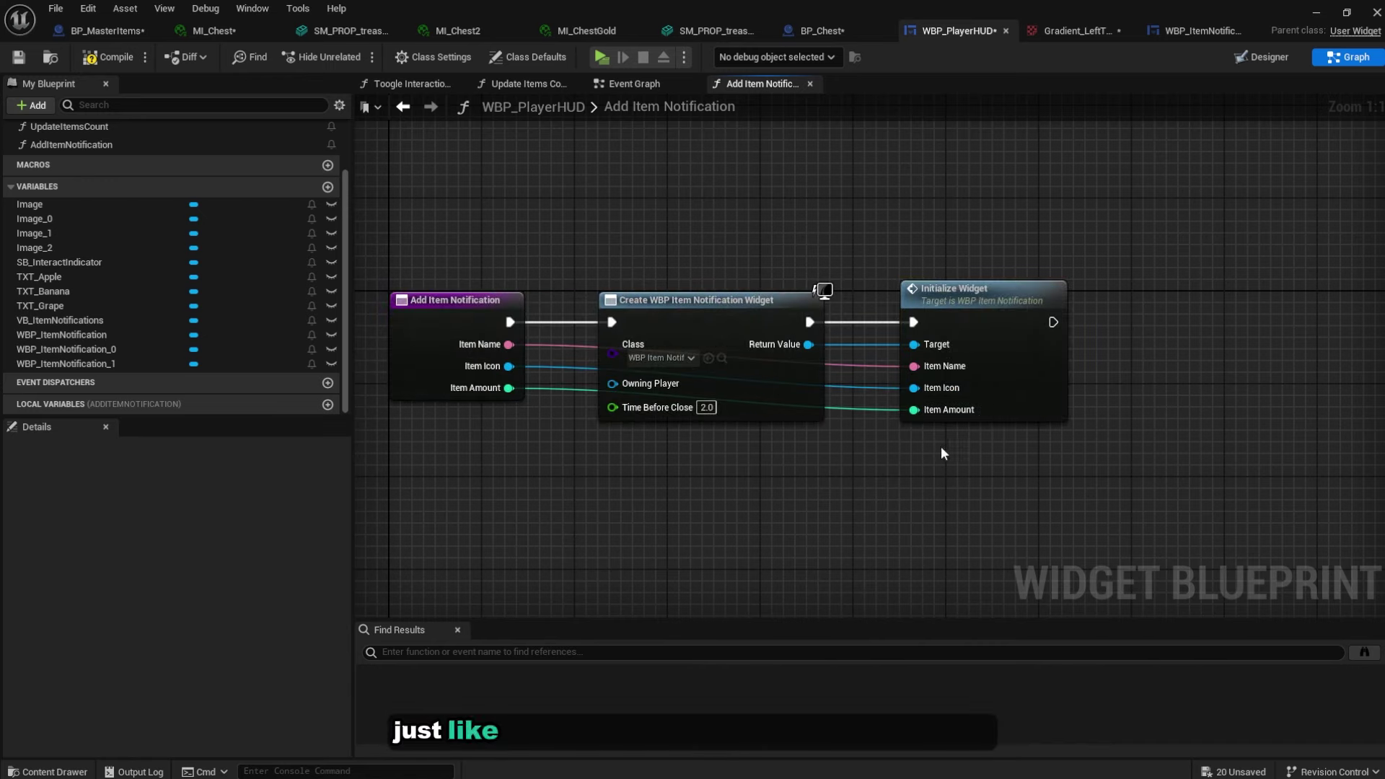
Add the created widget to VB_ItemNotifications with Add Child after Initialize Widget
right_drag(807, 345, 550, 379)
ctrl+drag(66, 320, 652, 245)
drag(748, 257, 881, 325)
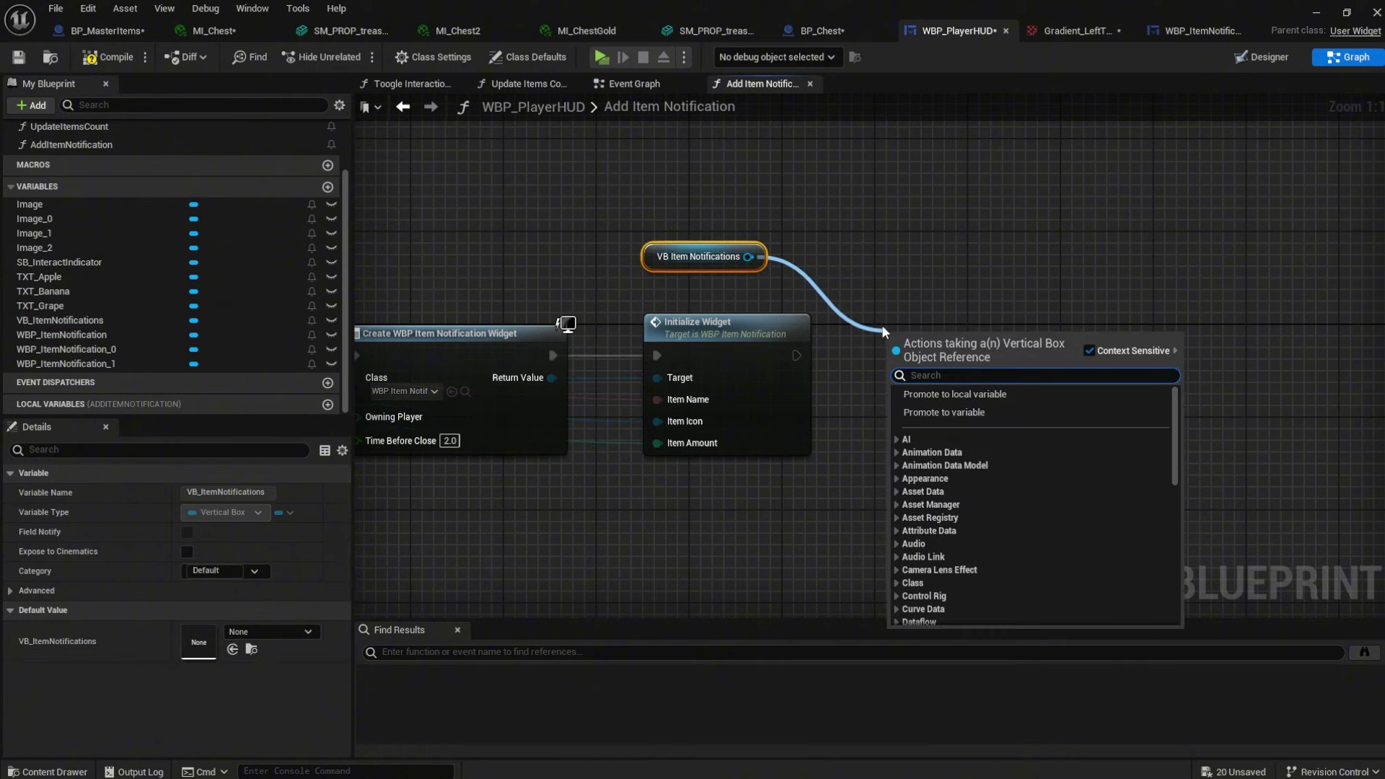
text(add child)
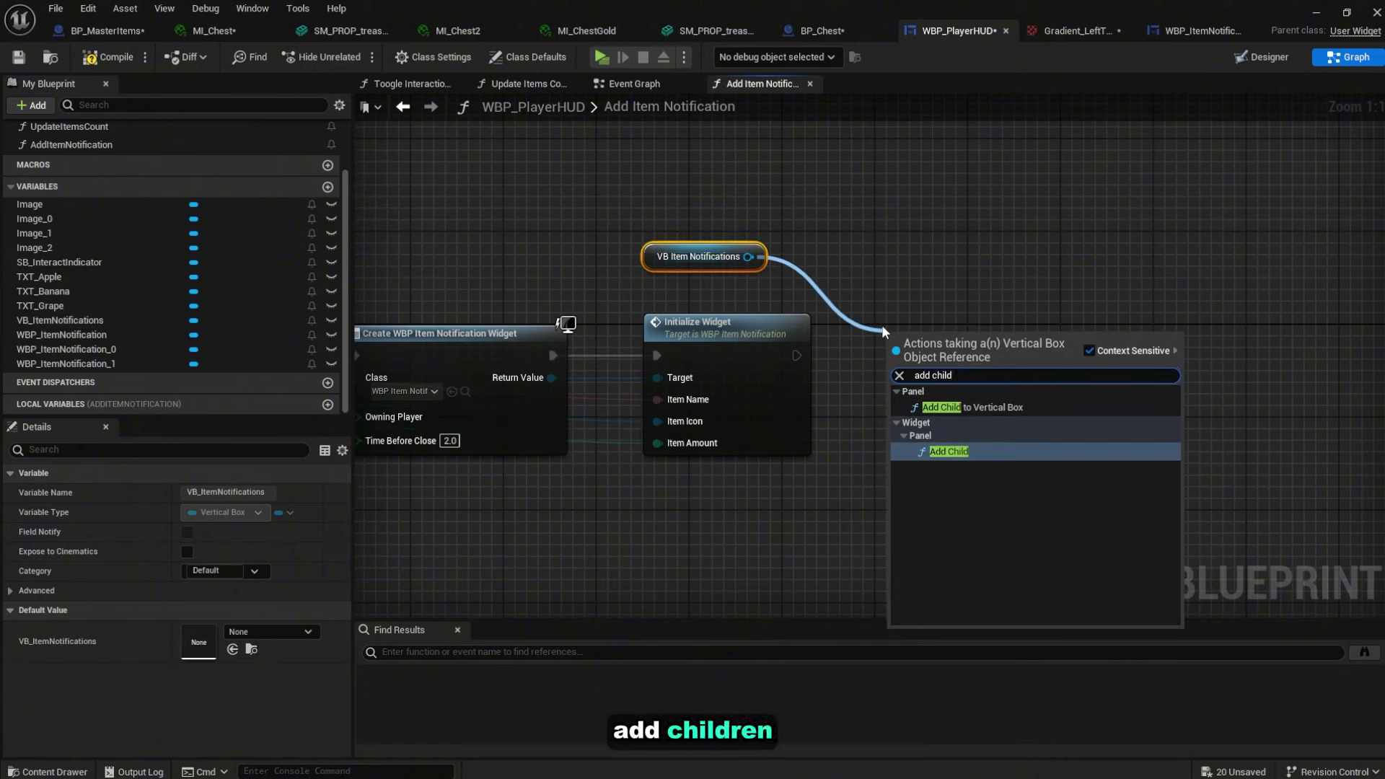
key(Return)
drag(954, 361, 798, 356)
drag(974, 331, 951, 354)
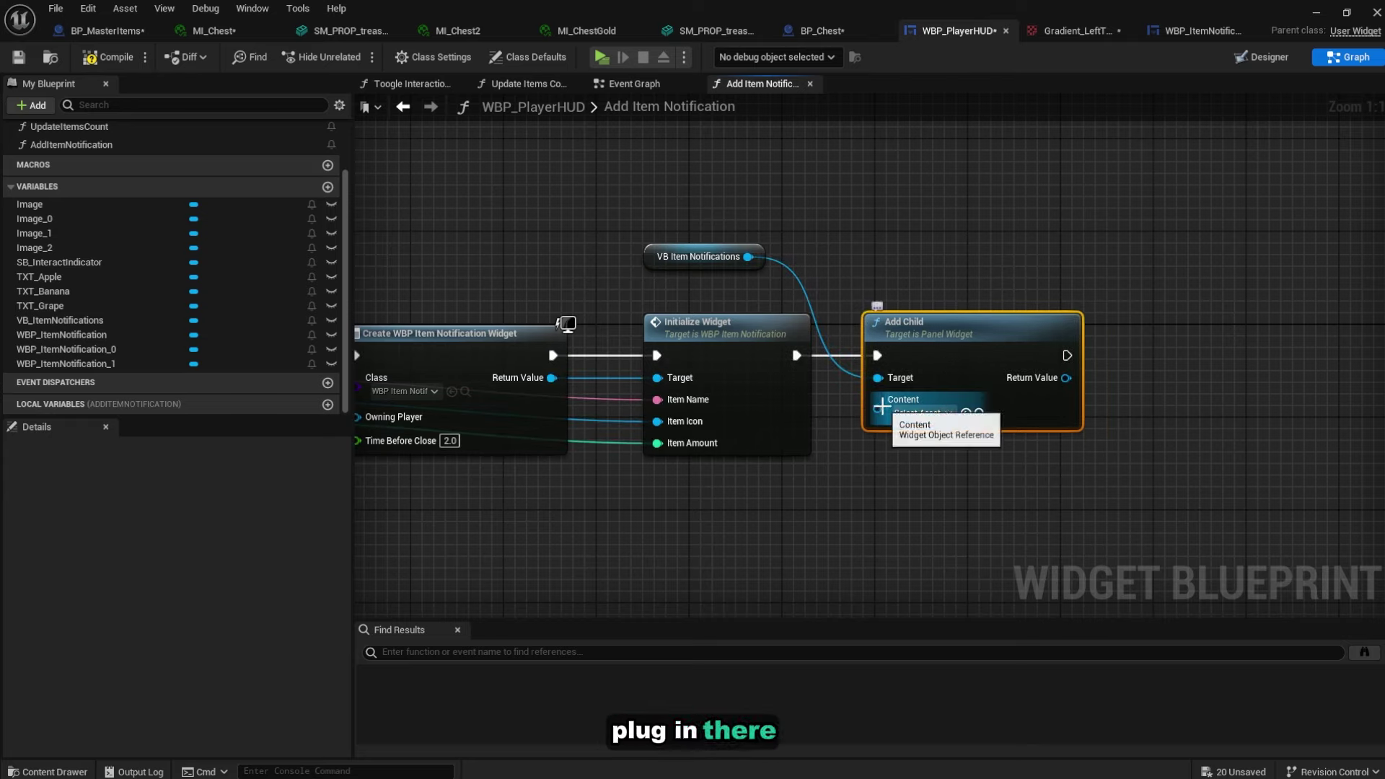
drag(878, 409, 542, 380)
Go to Content/Blueprint/Actors and select BP_Apple, BP_Banana and BP_Grape
drag(542, 379, 543, 380)
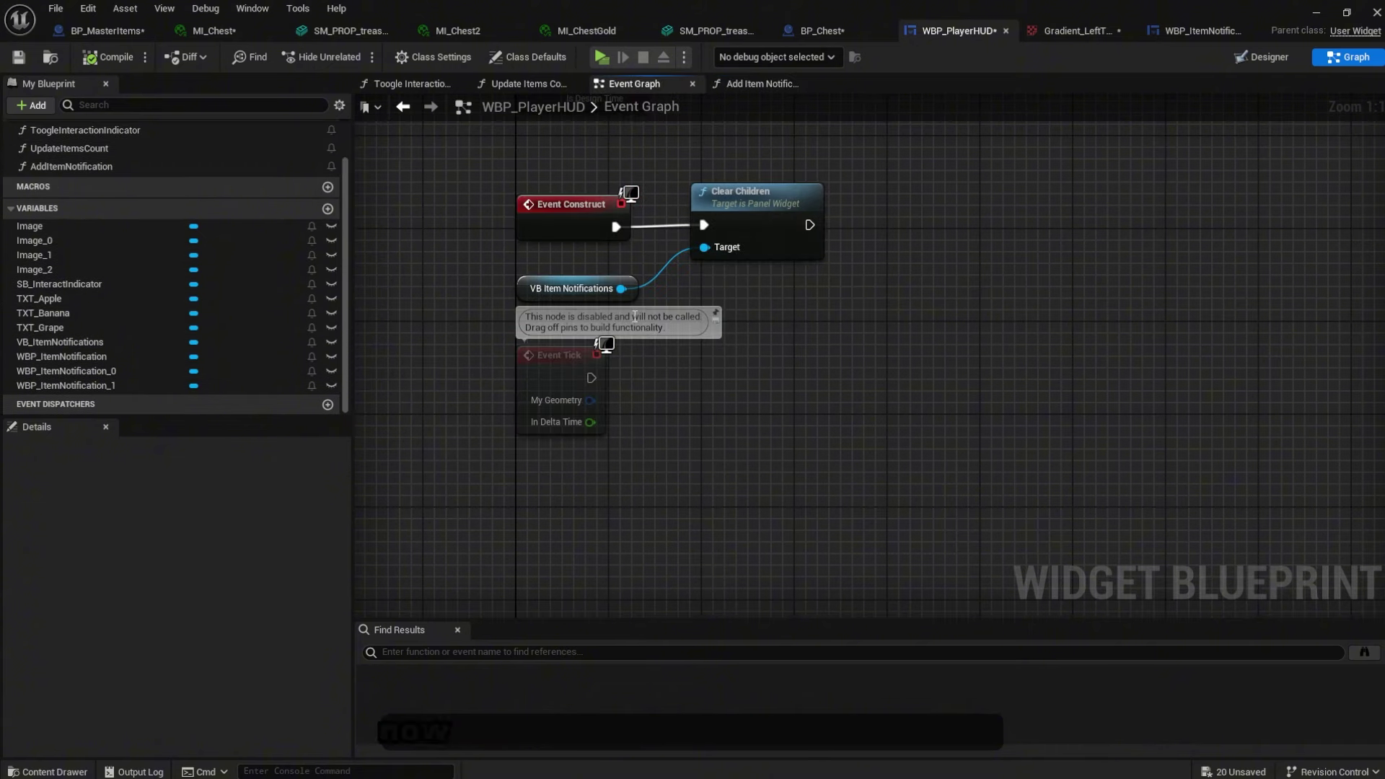
scroll(238, 215, up, 2)
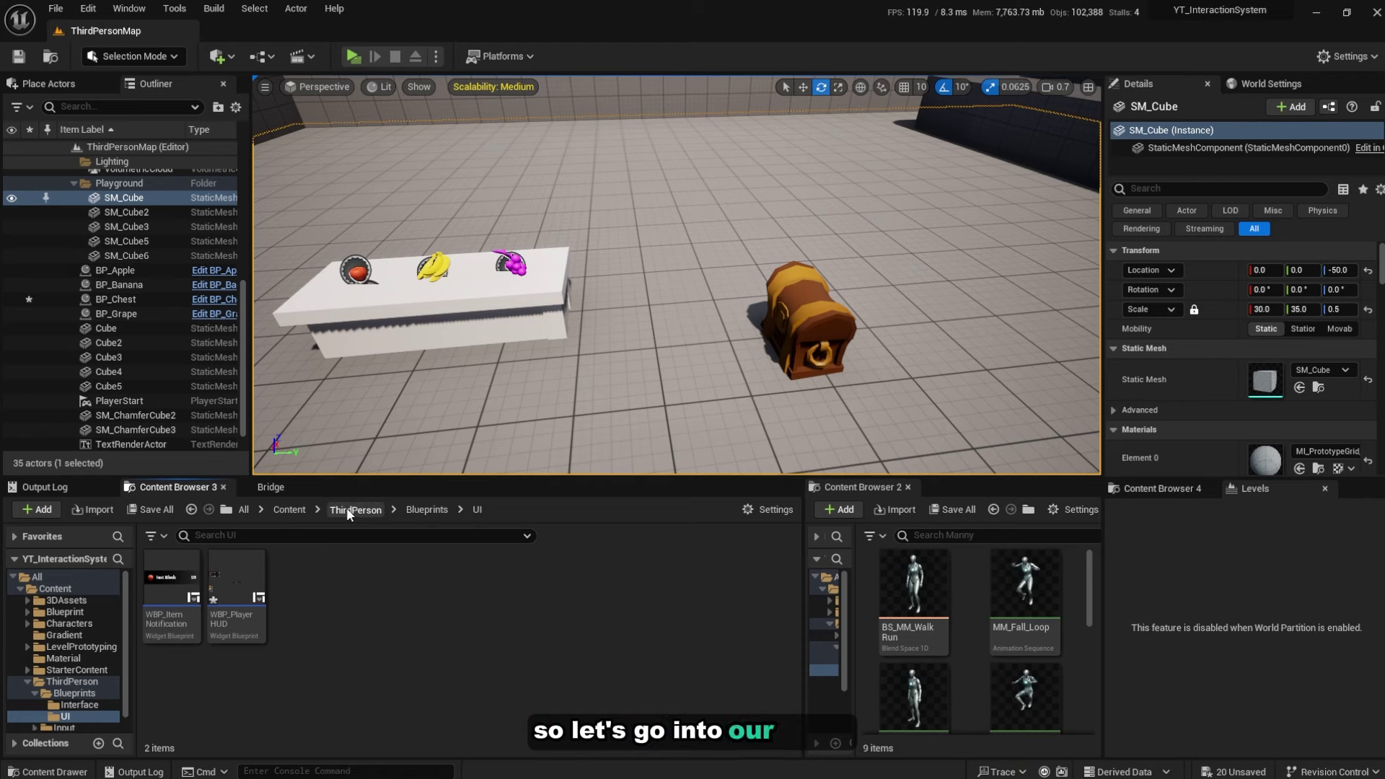
click(347, 508)
click(290, 510)
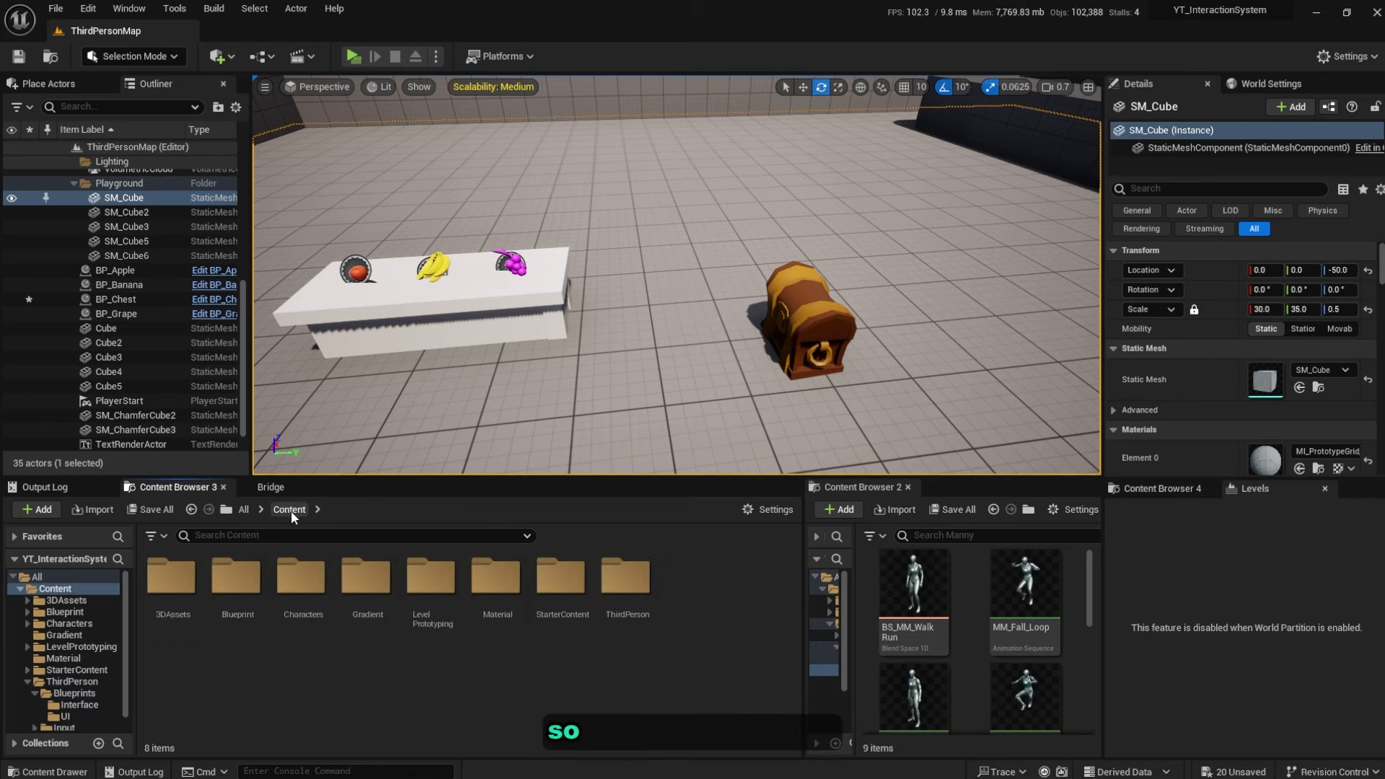
double_click(238, 577)
double_click(180, 588)
click(236, 584)
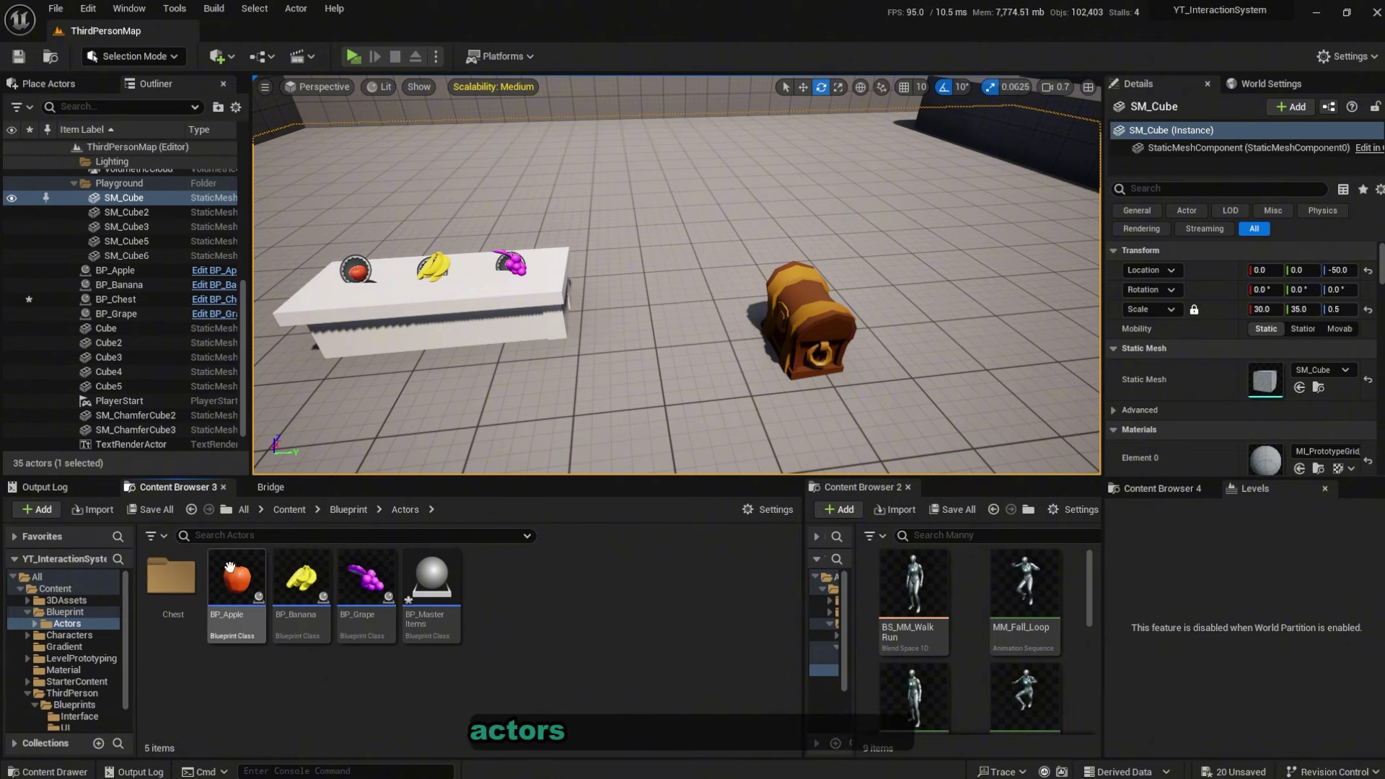
shift+click(363, 599)
Open the fruit blueprints and get the Player HUD Ref from BP_Grape's Player Ref
double_click(363, 608)
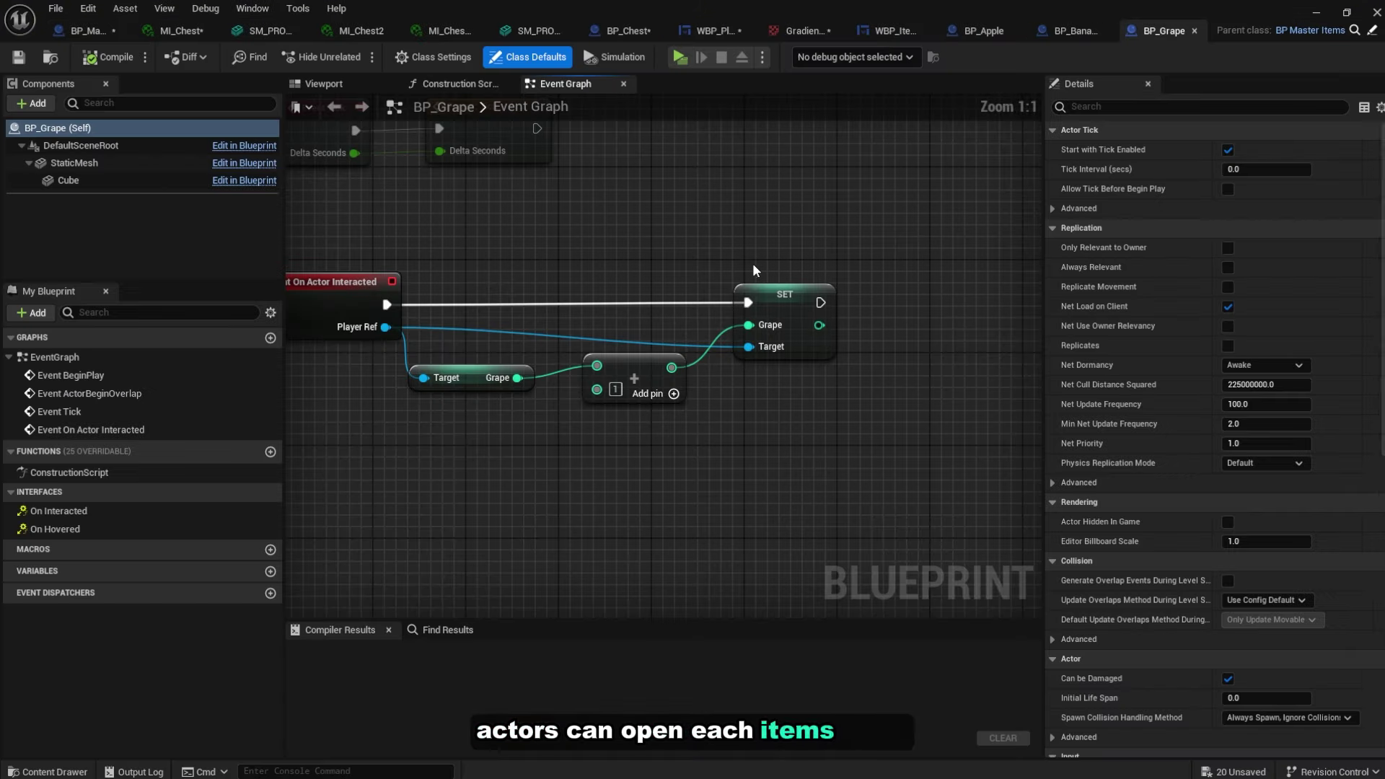
scroll(752, 263, down, 3)
scroll(492, 427, up, 3)
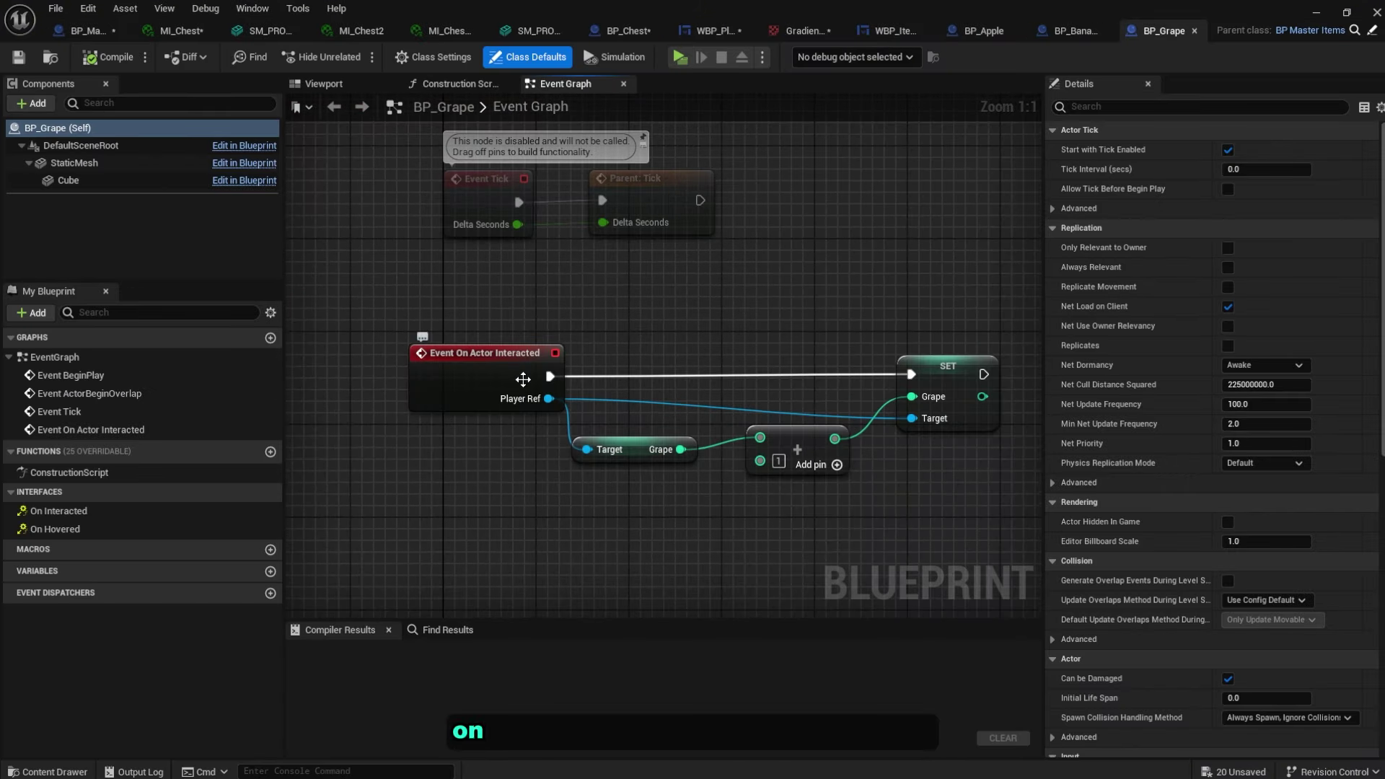
right_drag(543, 404, 403, 378)
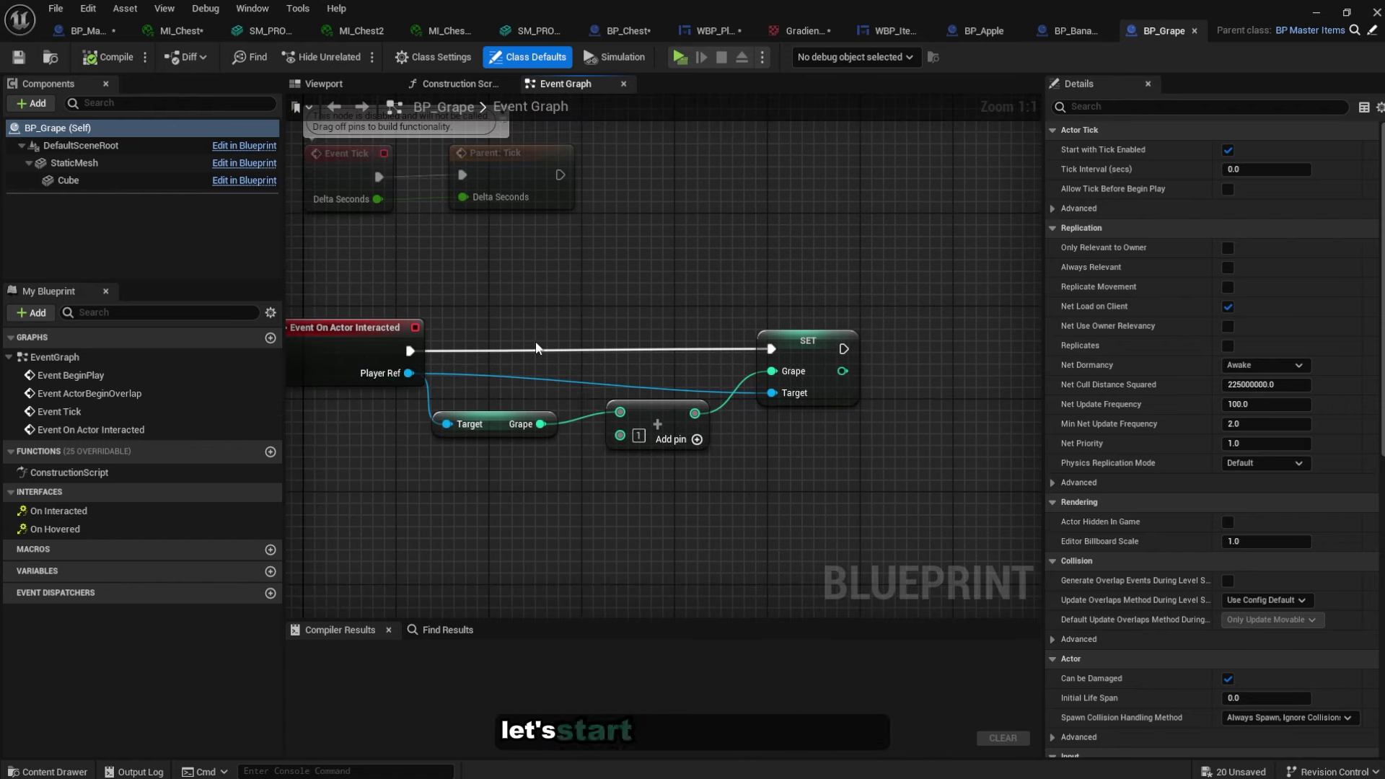
right_click(599, 337)
right_drag(486, 310, 560, 312)
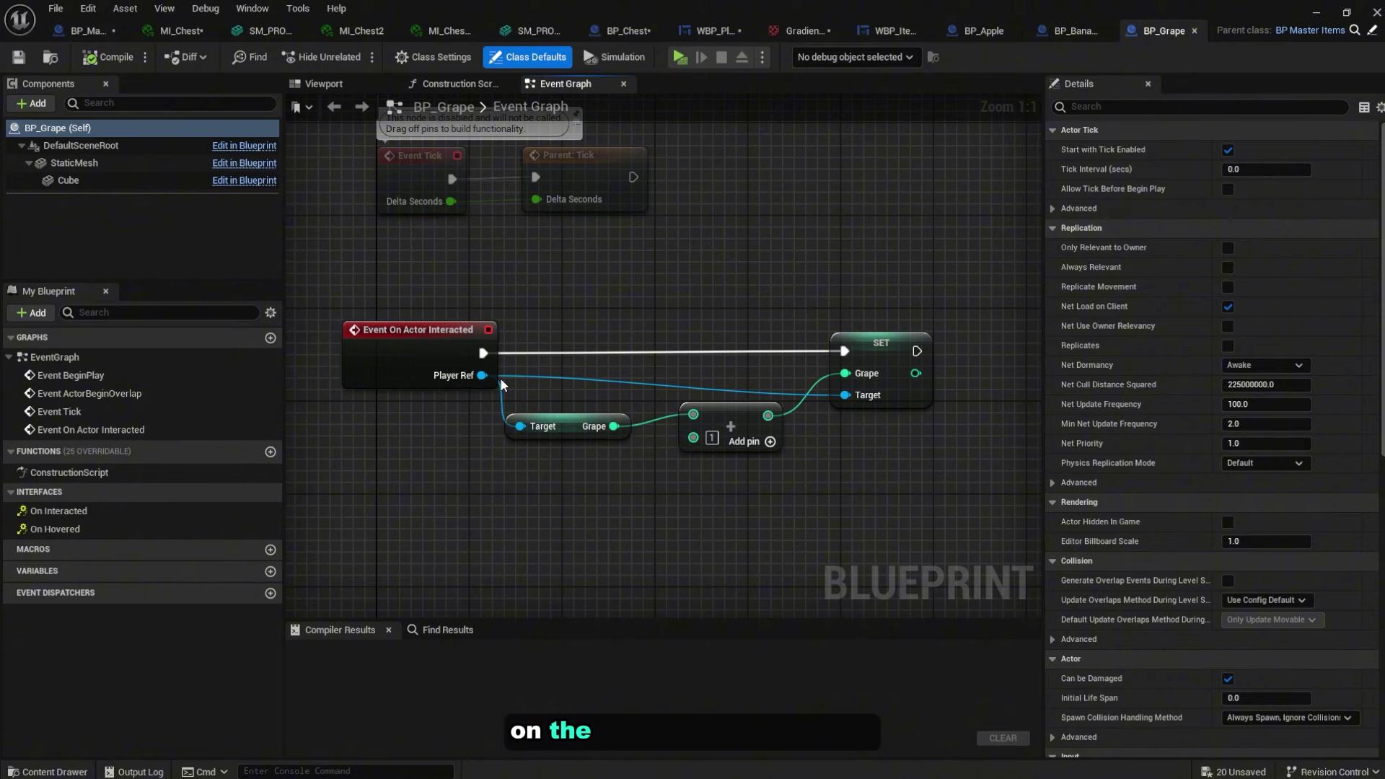
drag(482, 375, 902, 409)
text(get)
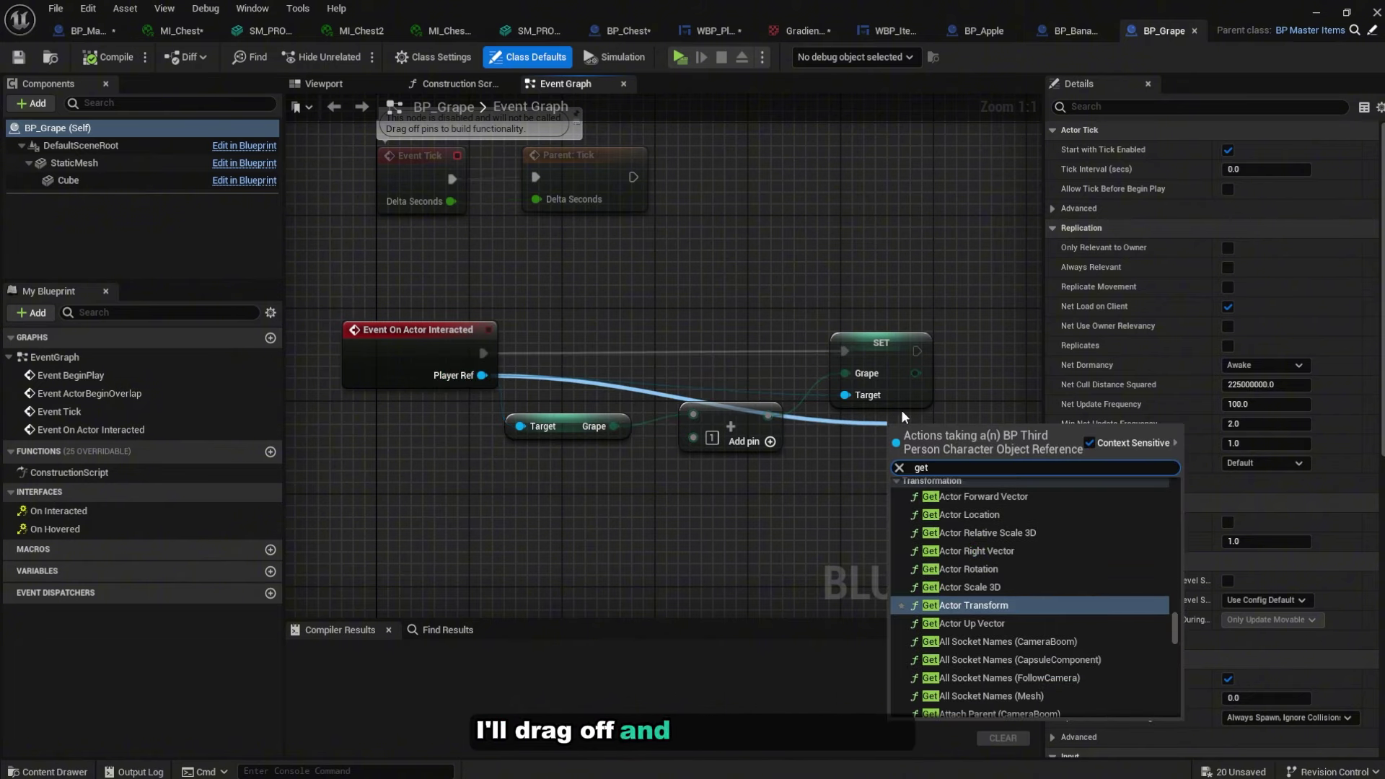
text( player hud)
key(Return)
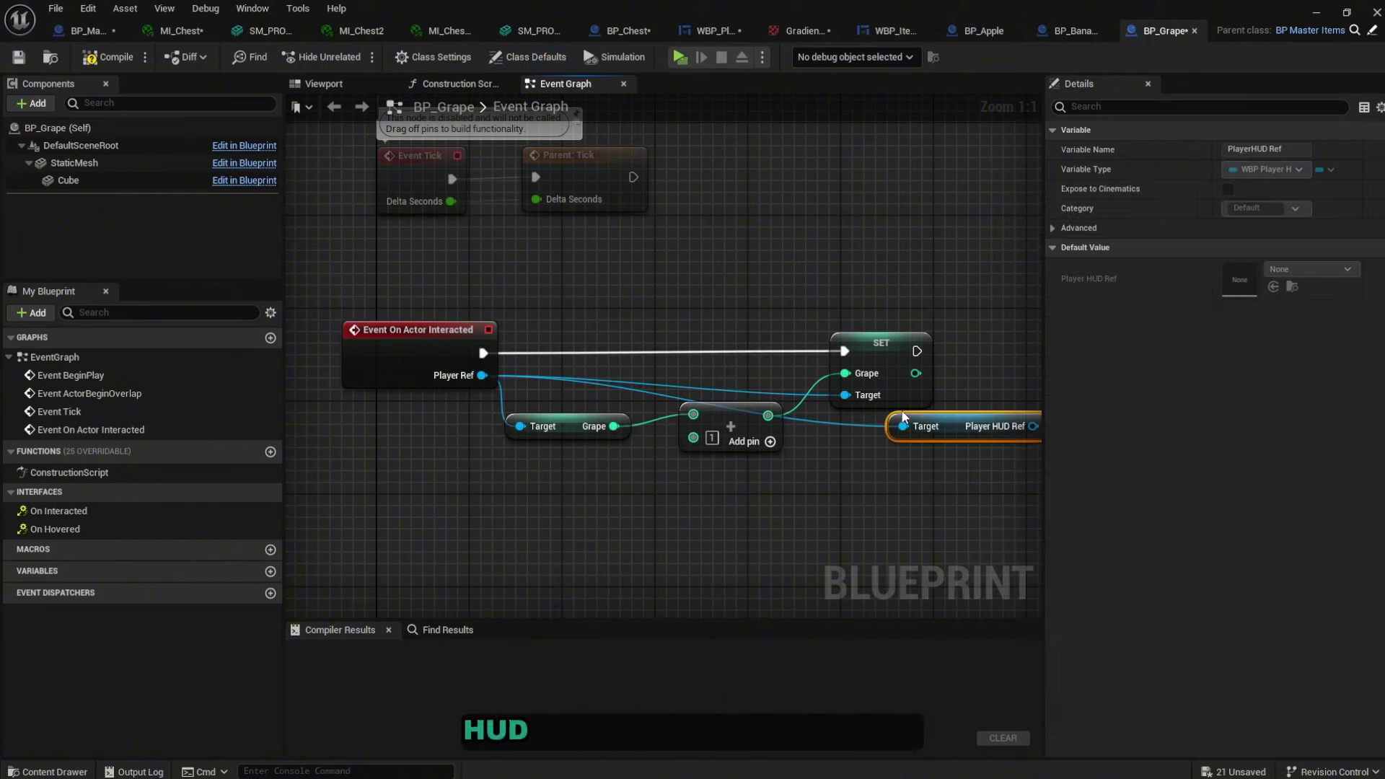
Call Add Item Notification on the HUD right after the SET node
right_drag(902, 412, 795, 408)
drag(868, 420, 741, 456)
drag(799, 457, 863, 436)
text(add)
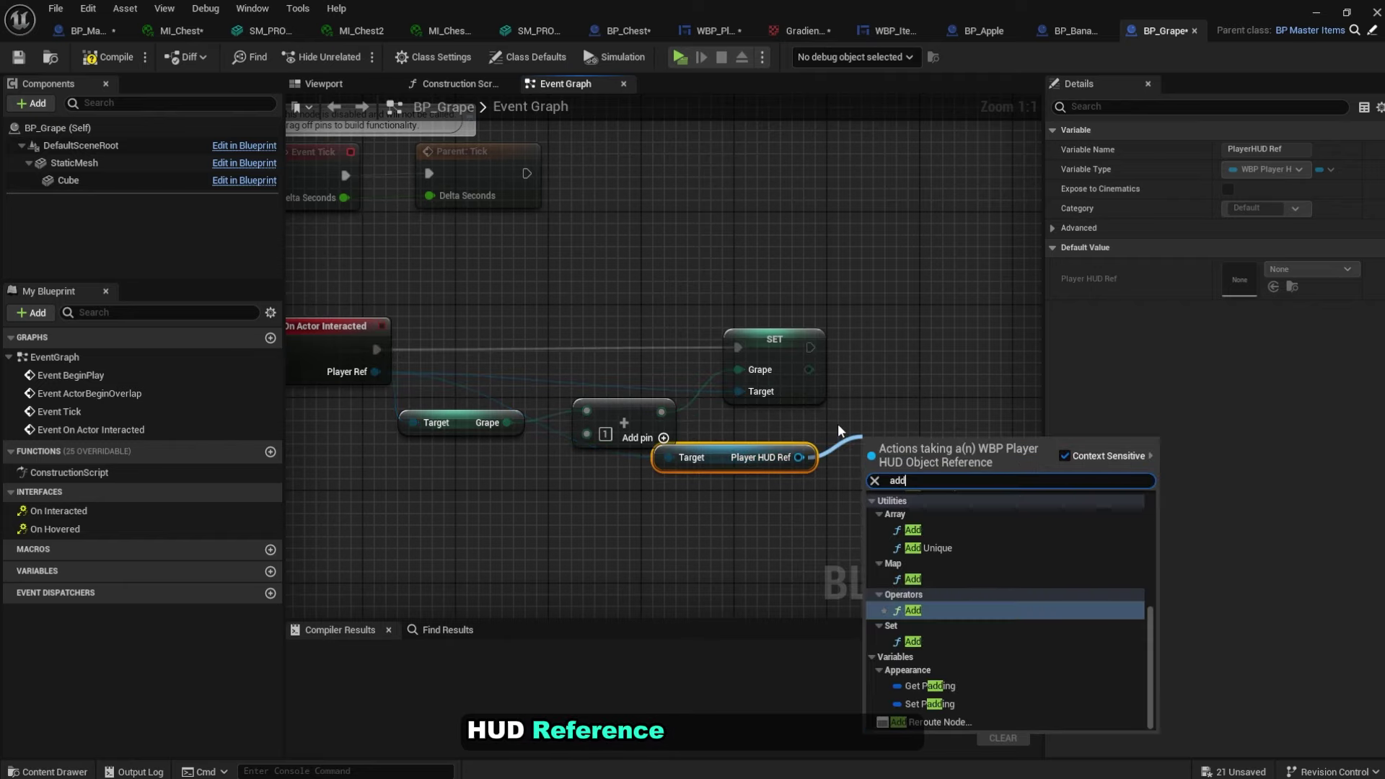
text( item)
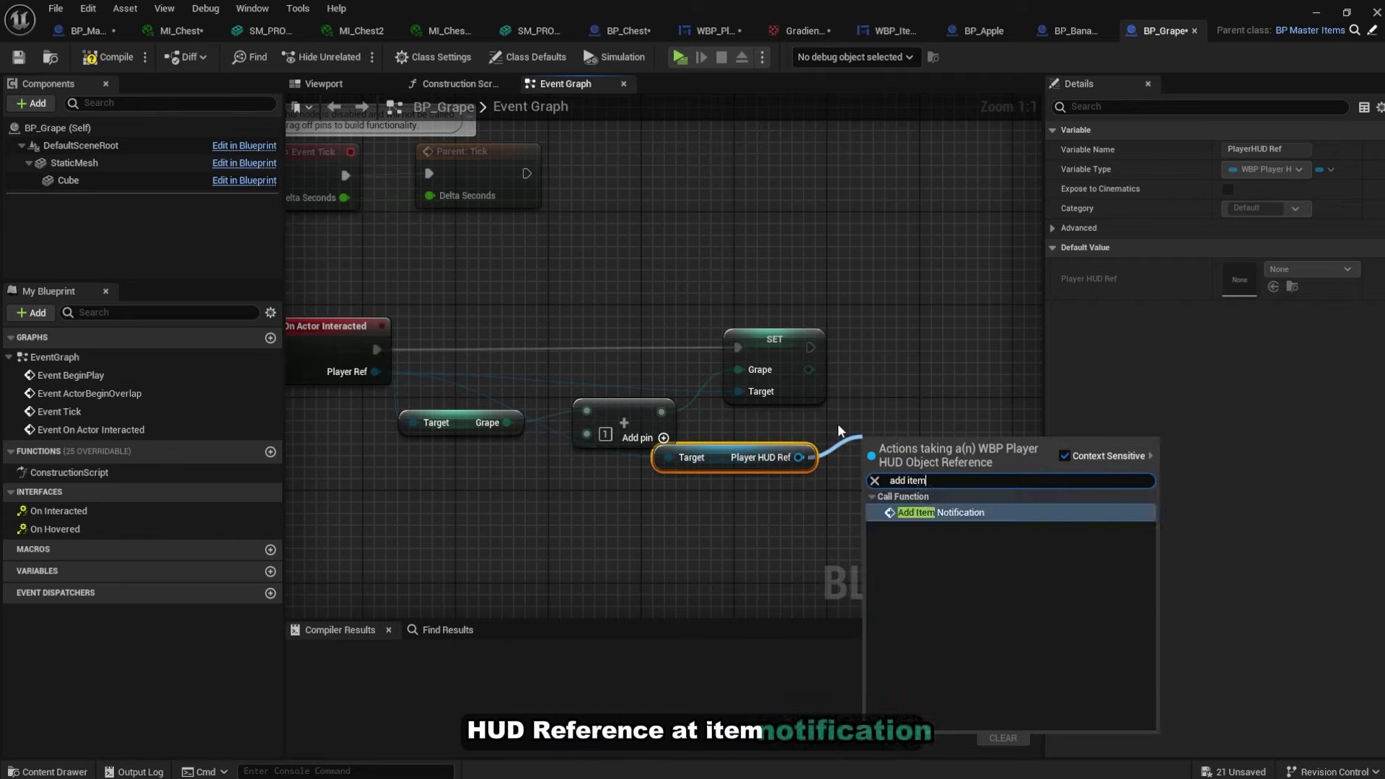
key(Return)
drag(916, 453, 811, 347)
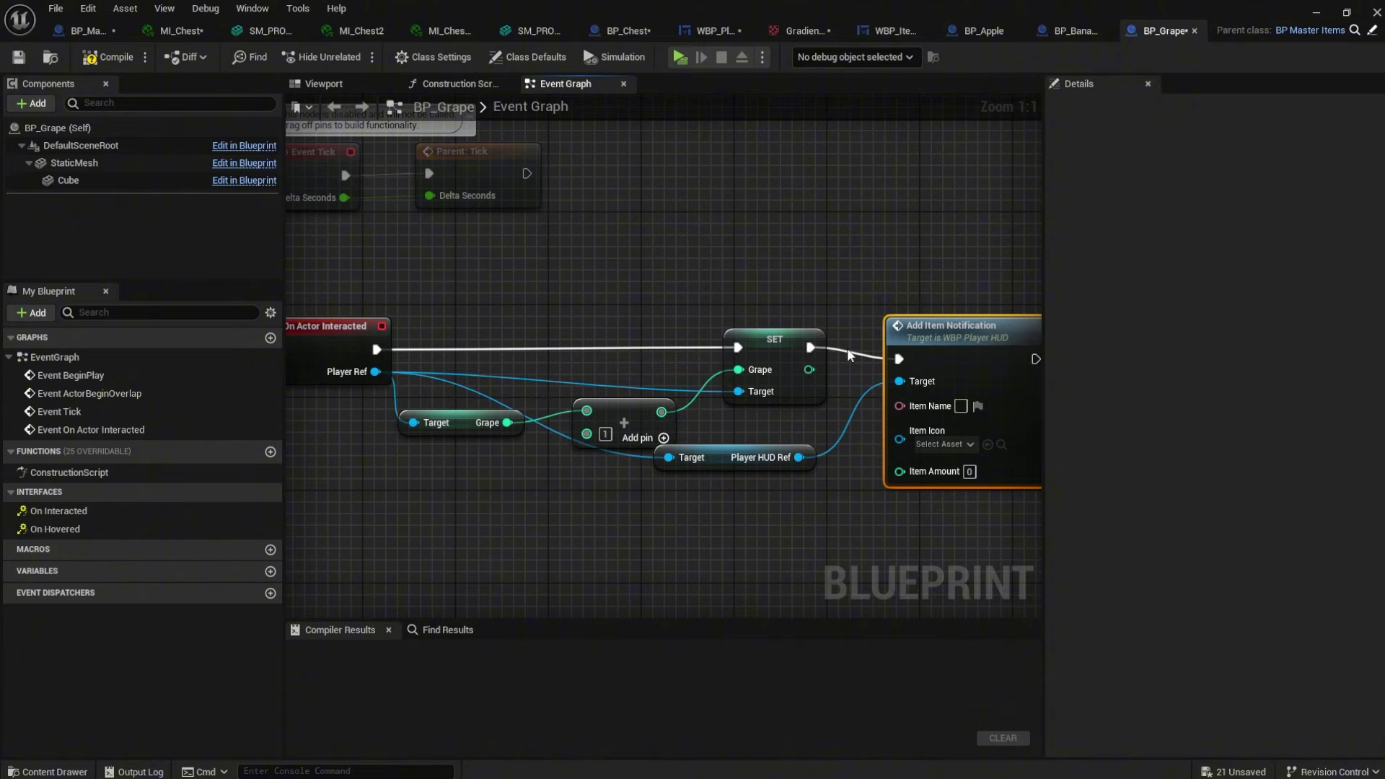
right_drag(848, 353, 767, 341)
Set the notification's Item Name to Grape and Item Icon to Icon_Grape
scroll(859, 383, up, 3)
click(886, 383)
text(Gra)
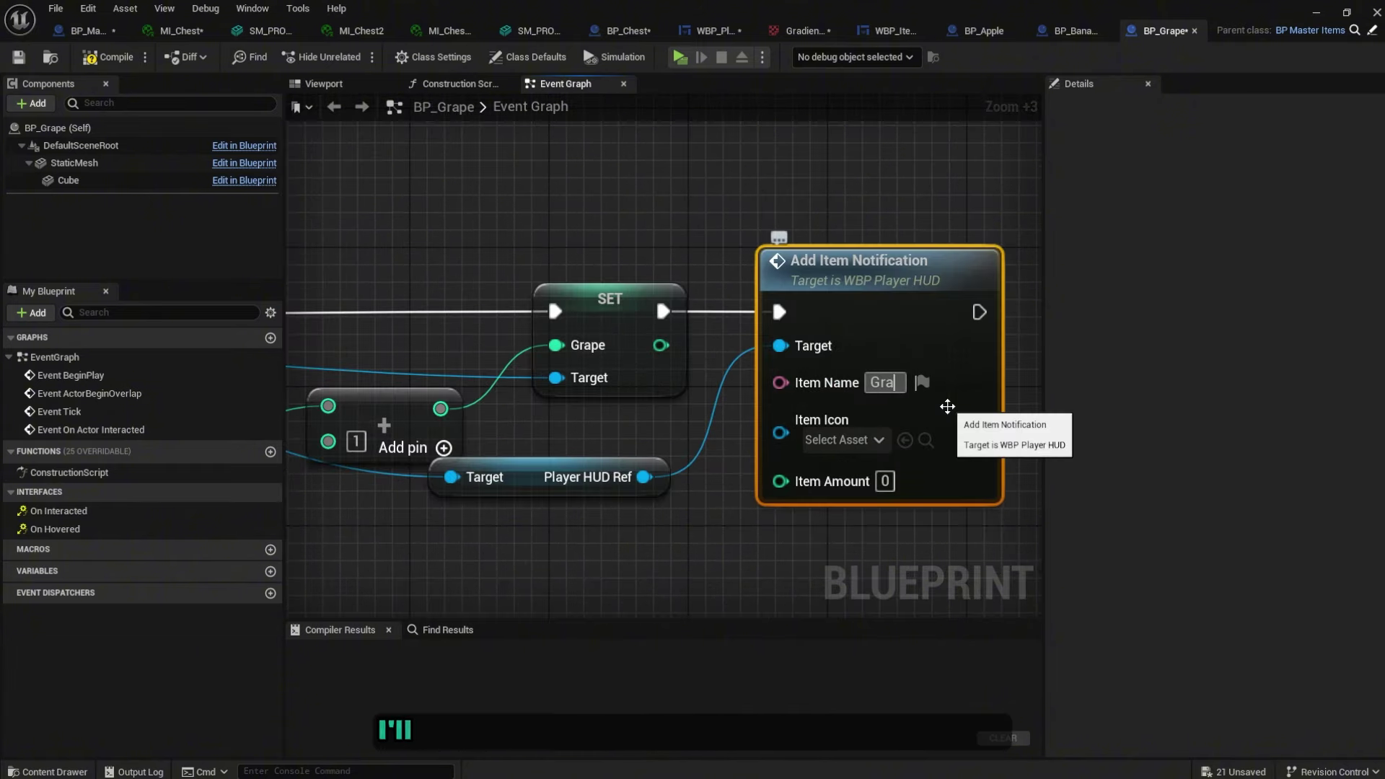
text(pe)
right_drag(715, 436, 800, 333)
scroll(800, 333, down, 1)
click(926, 340)
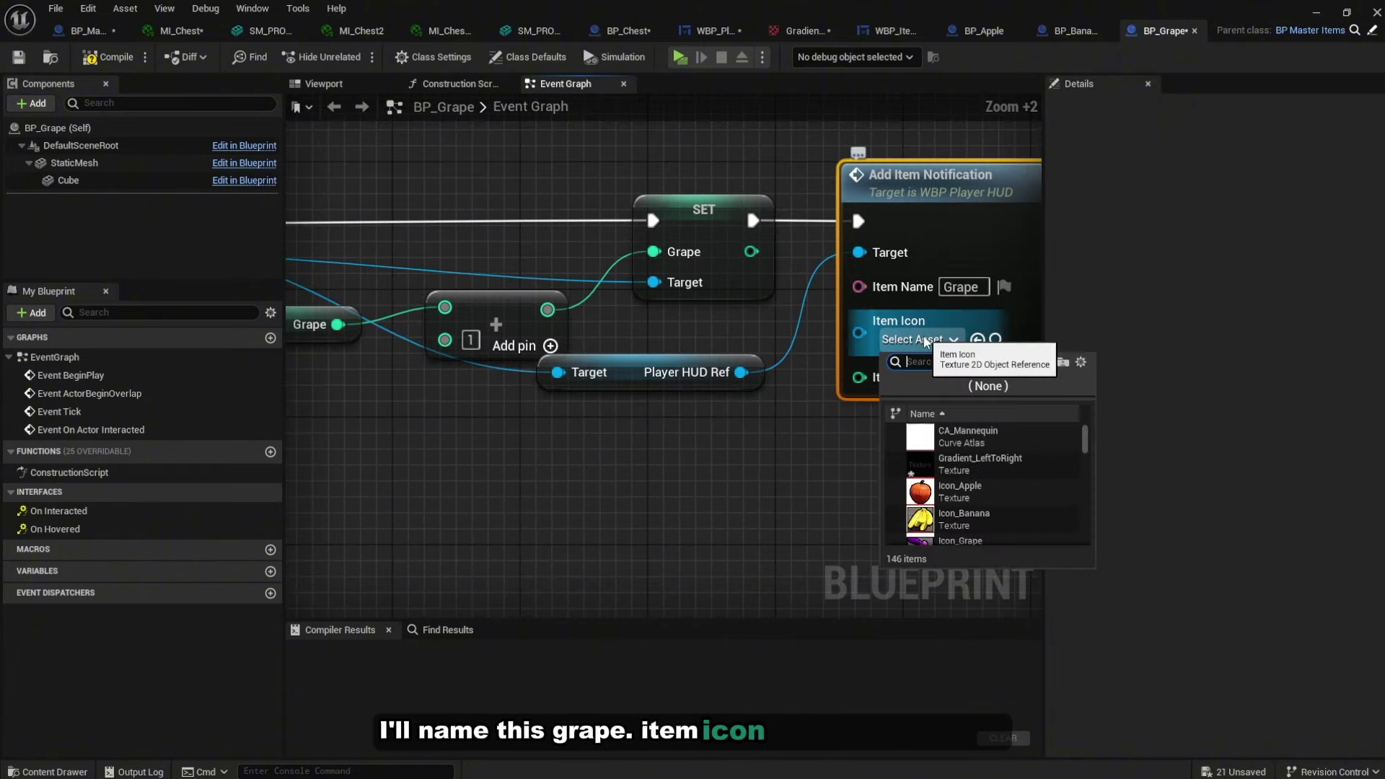
click(1004, 513)
Promote the add node's B input to an Amount variable, Instance Editable and Exposed on Spawn
right_drag(938, 457, 822, 450)
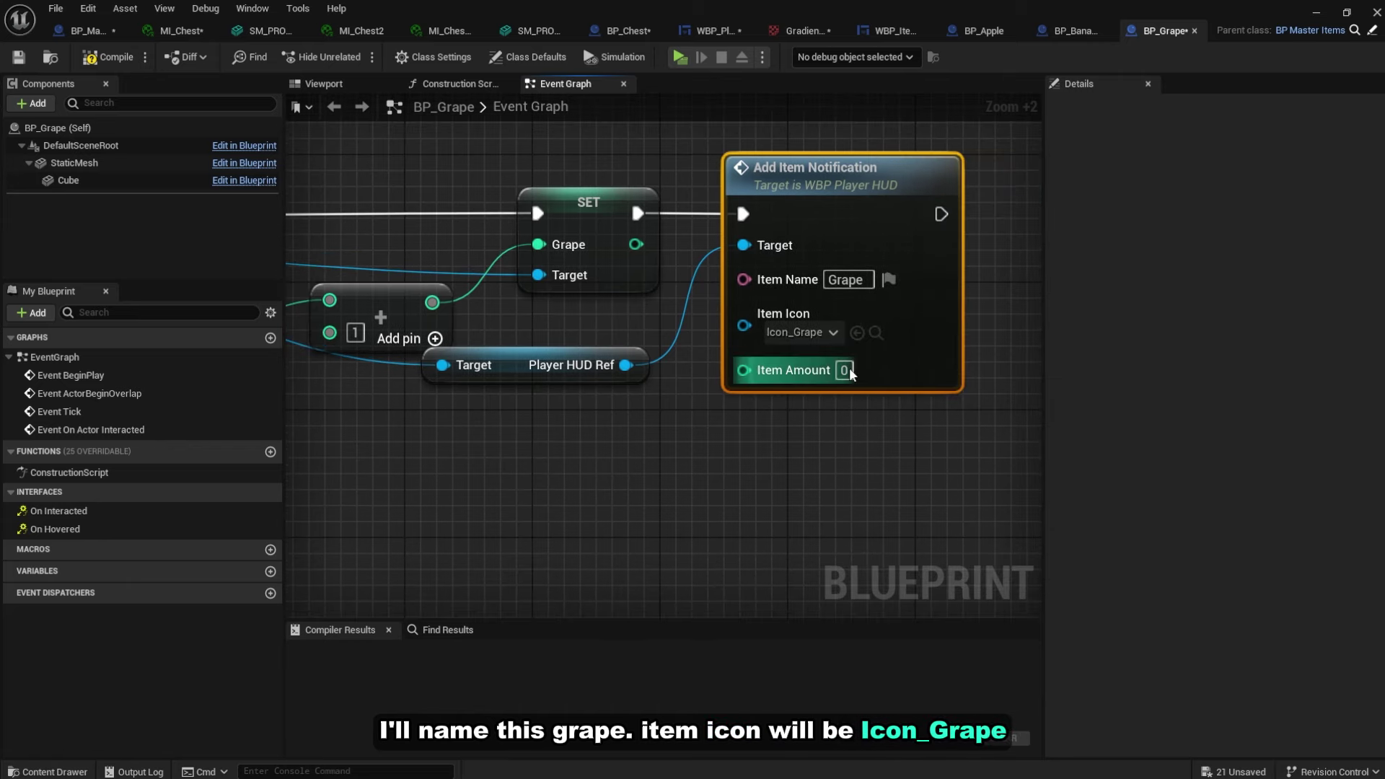
right_drag(544, 394, 722, 442)
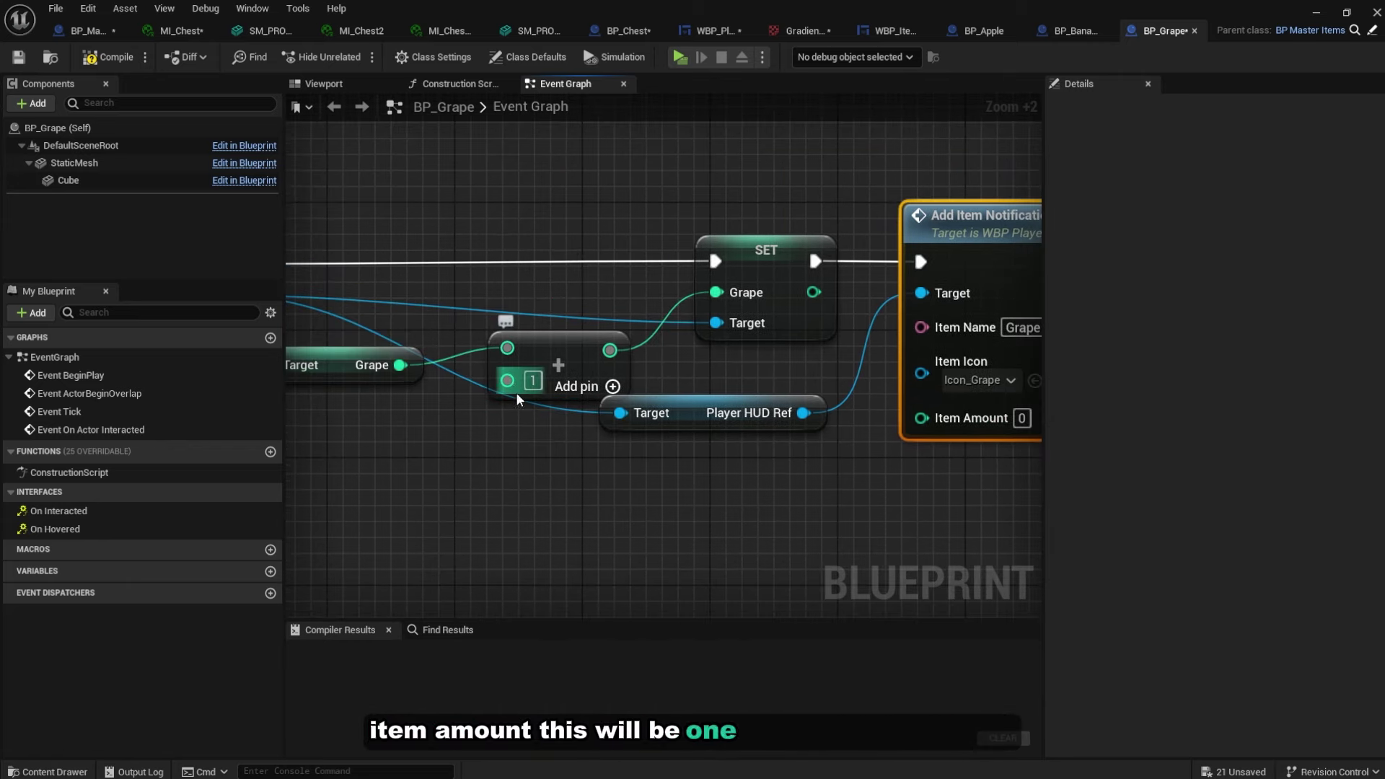
right_drag(537, 458, 730, 474)
scroll(729, 475, down, 2)
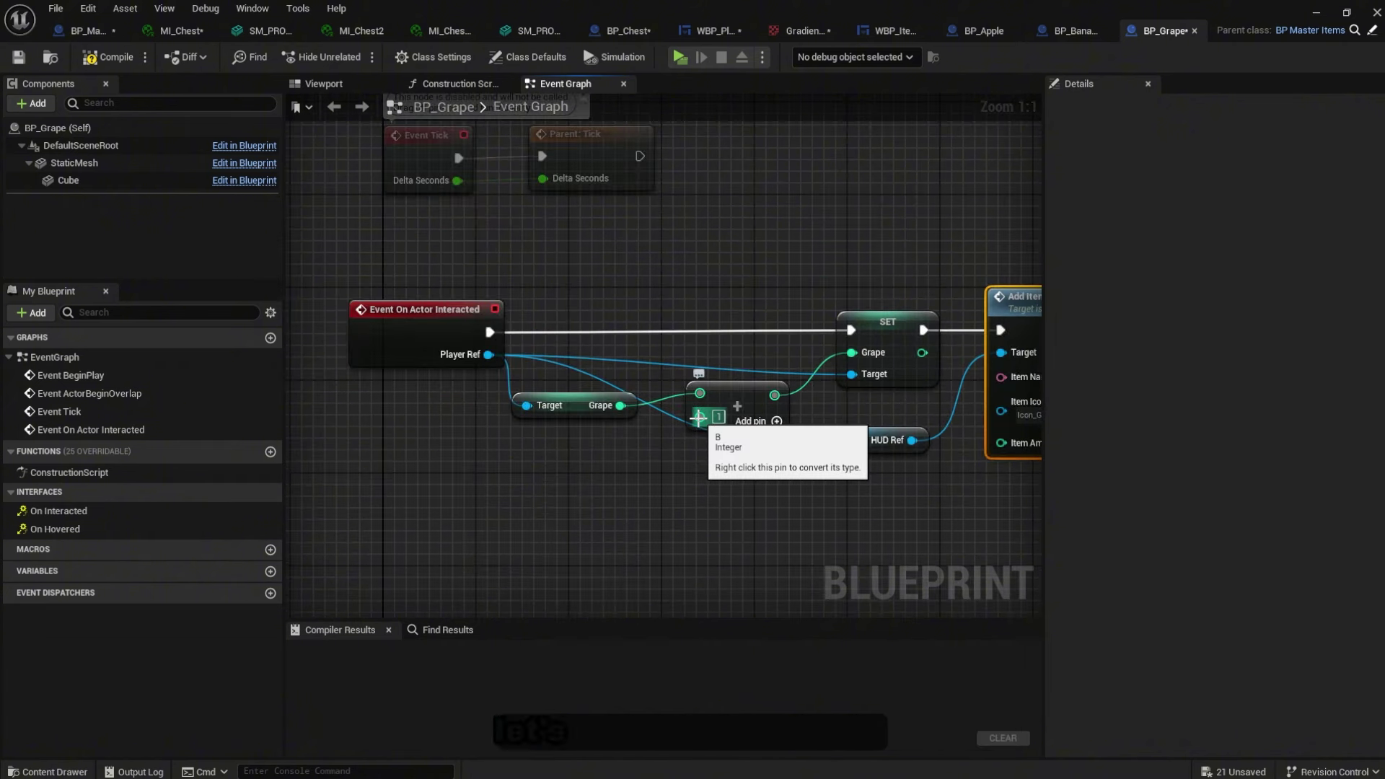
drag(698, 417, 661, 445)
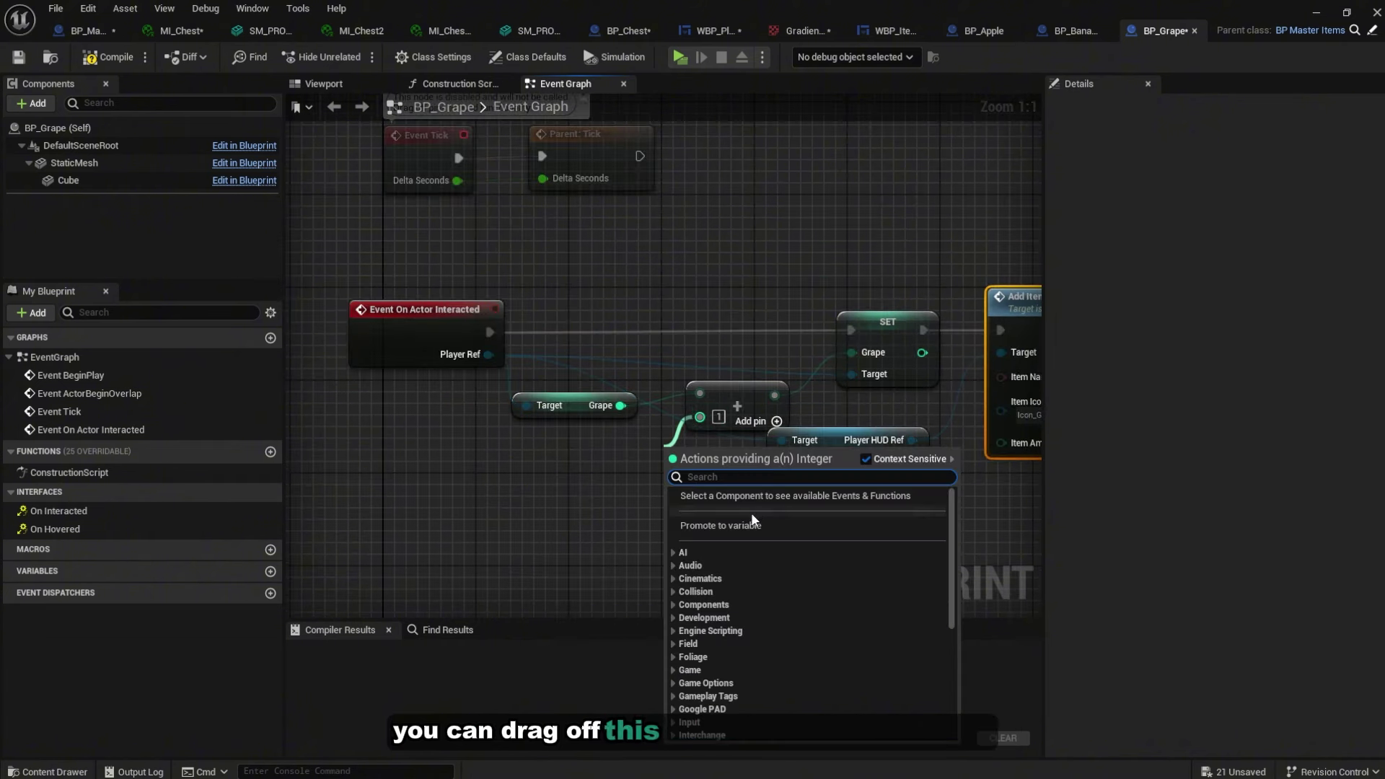
click(746, 525)
text(Amount)
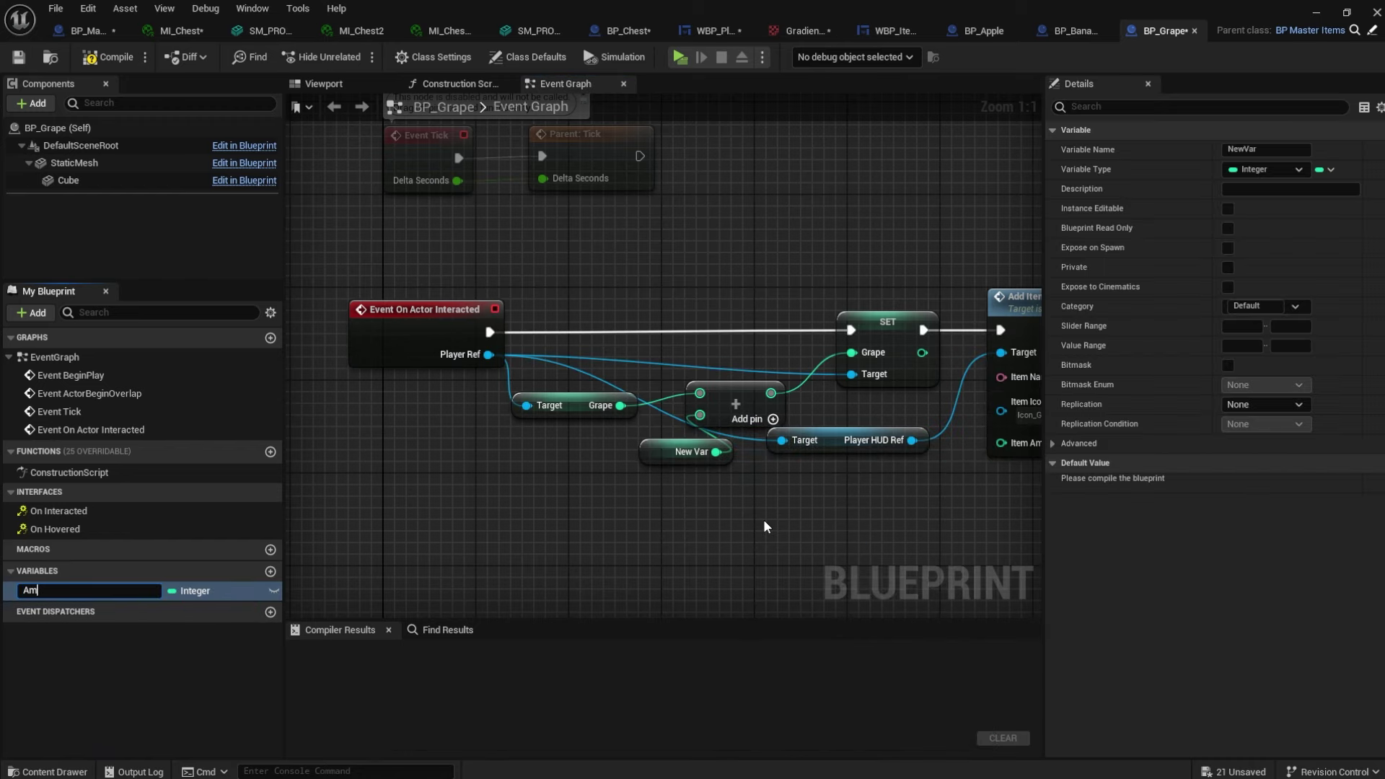
key(Return)
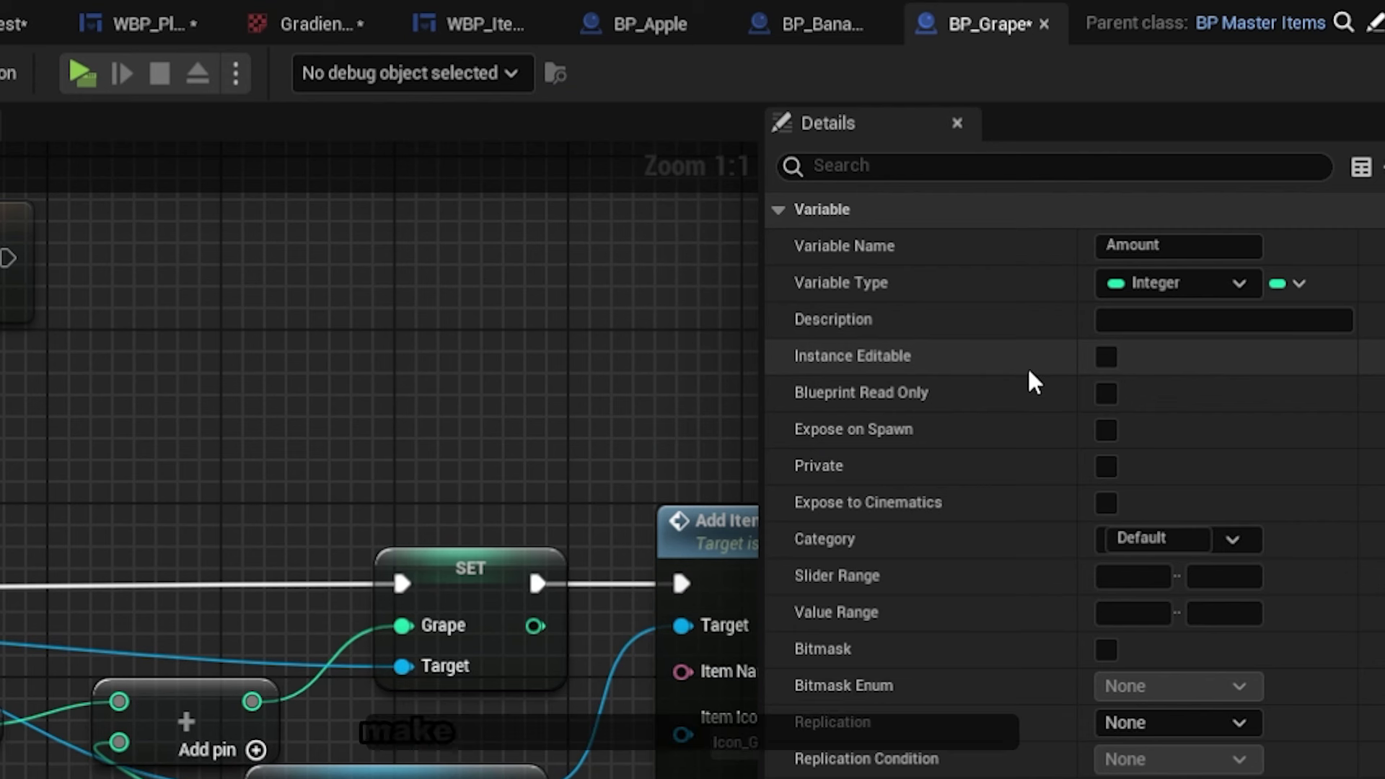
click(1108, 356)
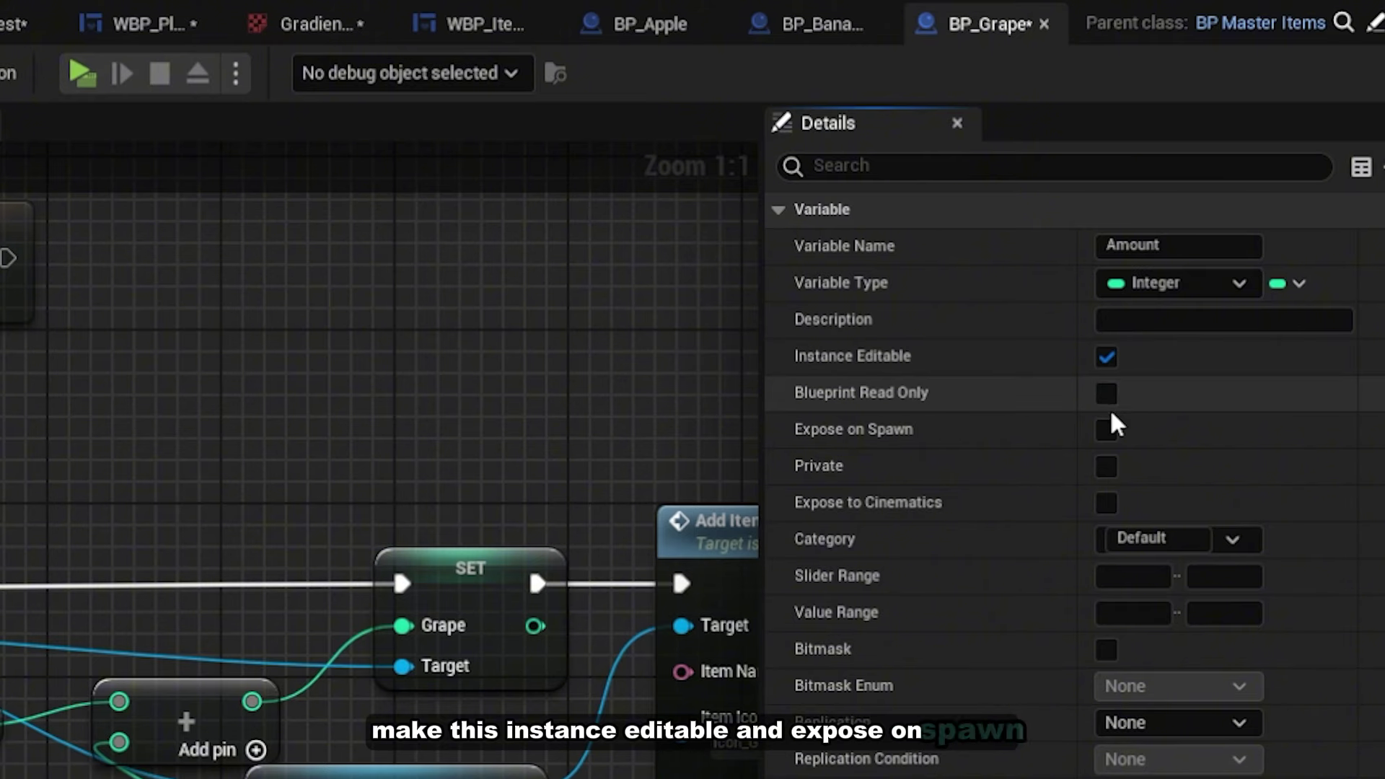
click(1108, 431)
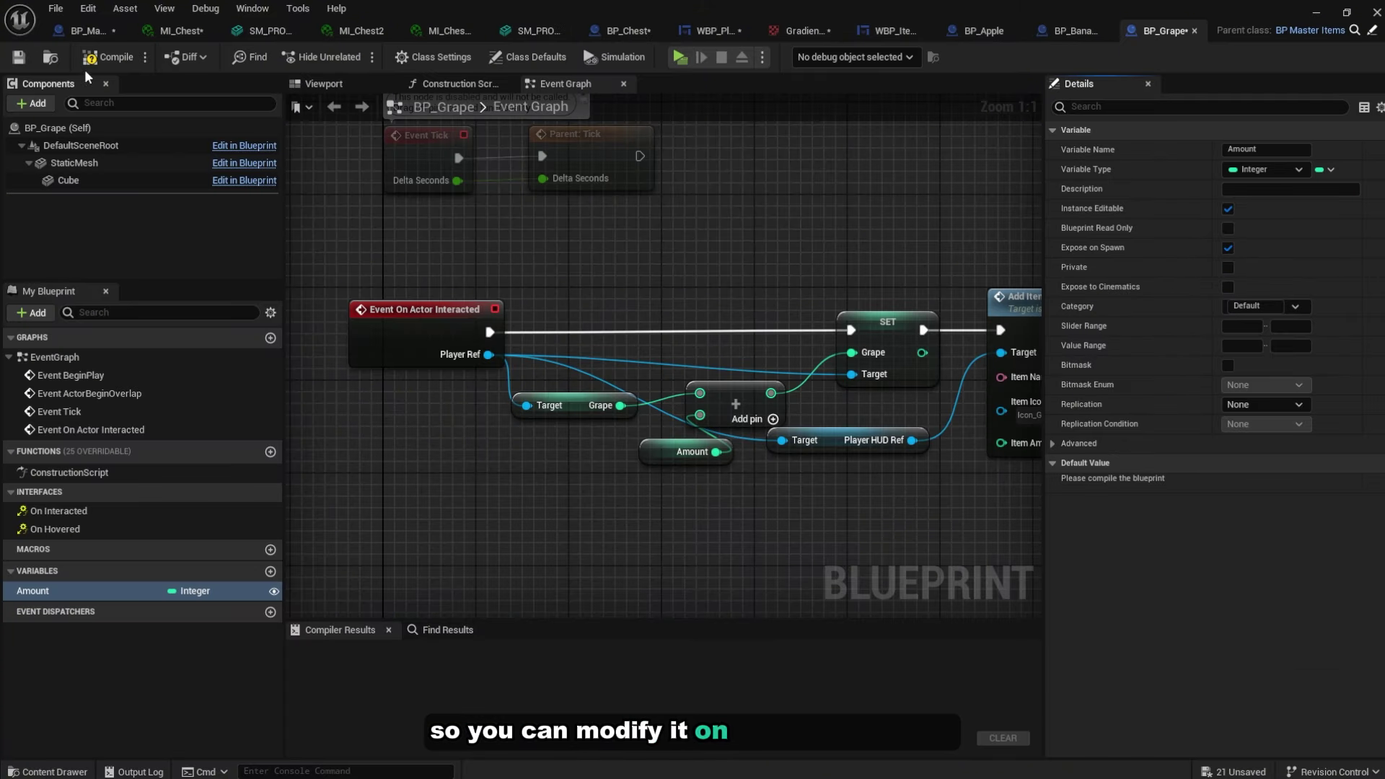
Wire Amount into Item Amount and recompile BP_Grape
click(122, 59)
drag(674, 458, 604, 459)
right_drag(1024, 460, 807, 433)
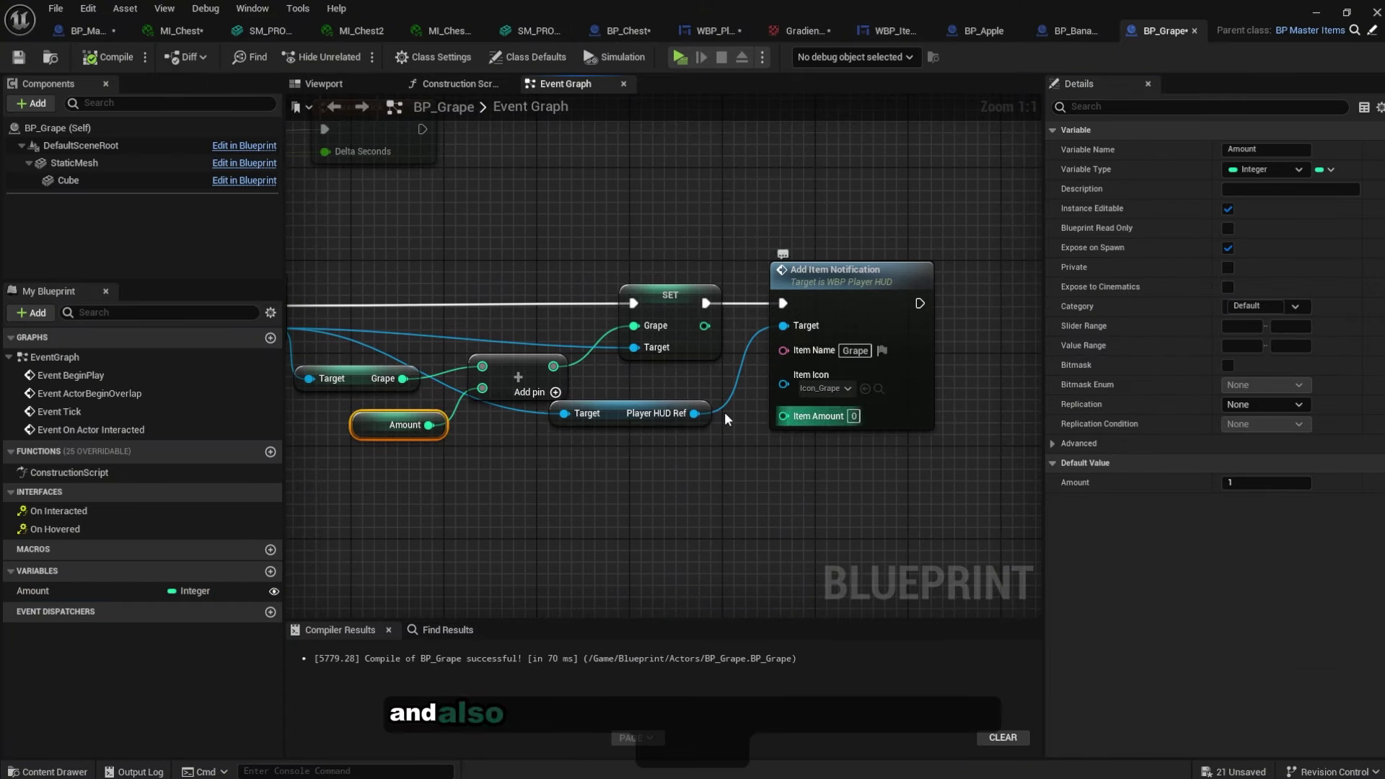
drag(428, 425, 423, 423)
drag(738, 433, 811, 423)
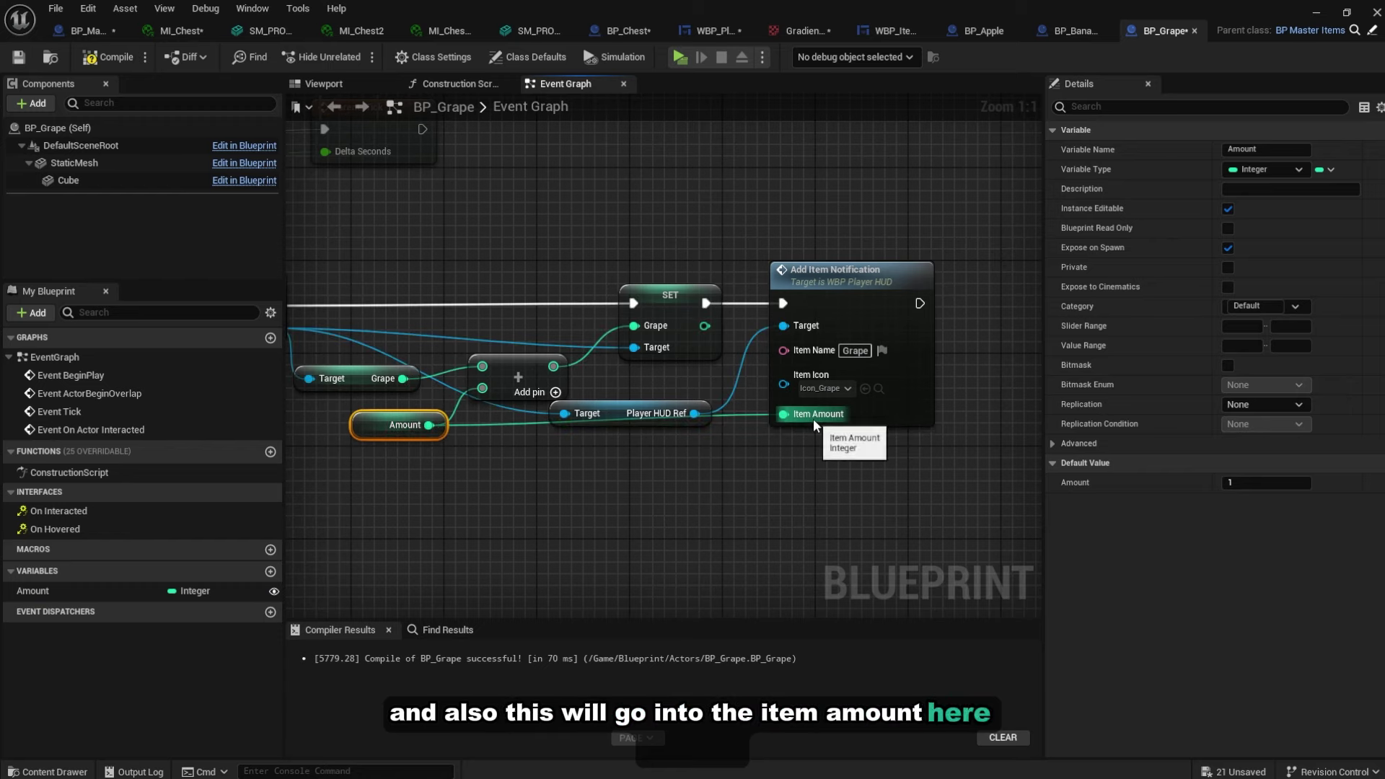
key(F7)
Copy the Player HUD Ref and Add Item Notification nodes
drag(681, 365, 889, 435)
right_click(890, 436)
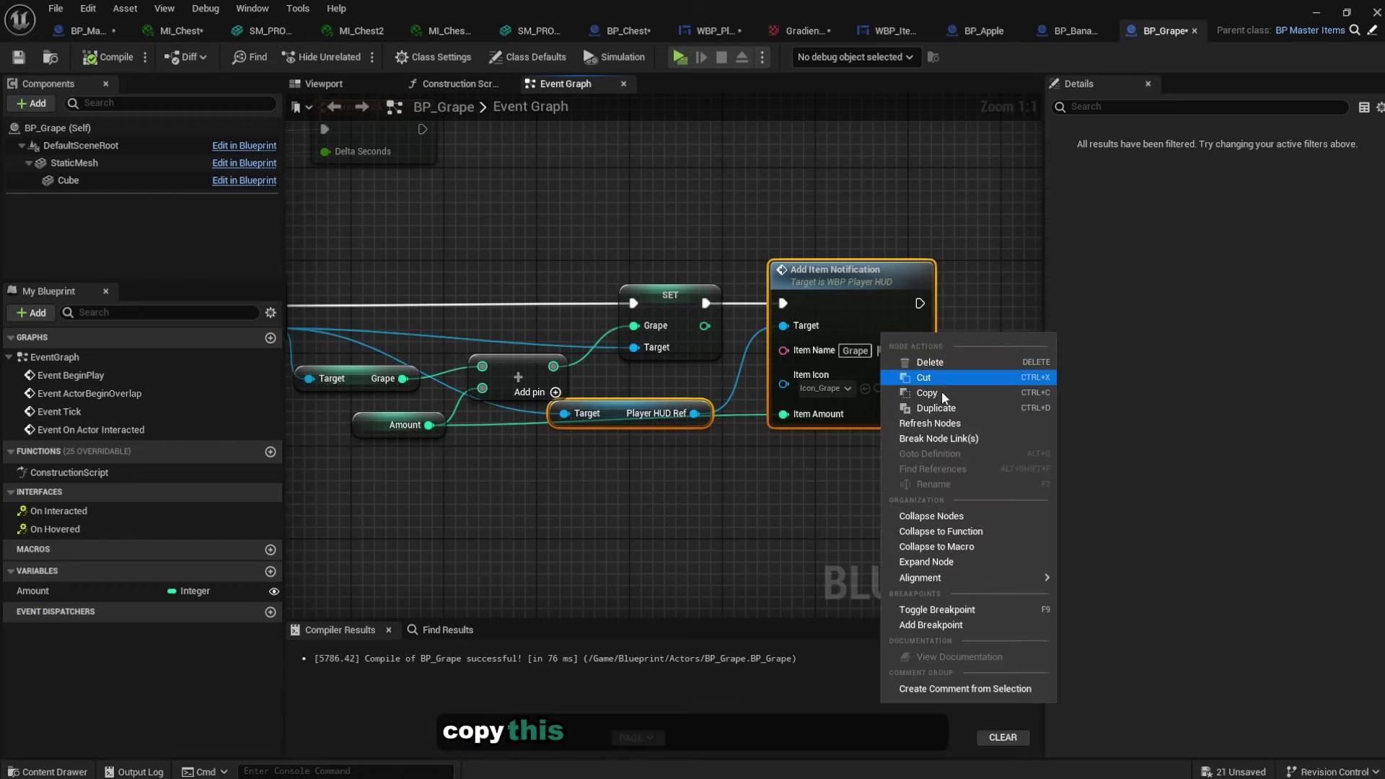
click(951, 393)
Paste the notification nodes into BP_Banana, chain them after SET and connect Player Ref to Player HUD Ref
click(1076, 32)
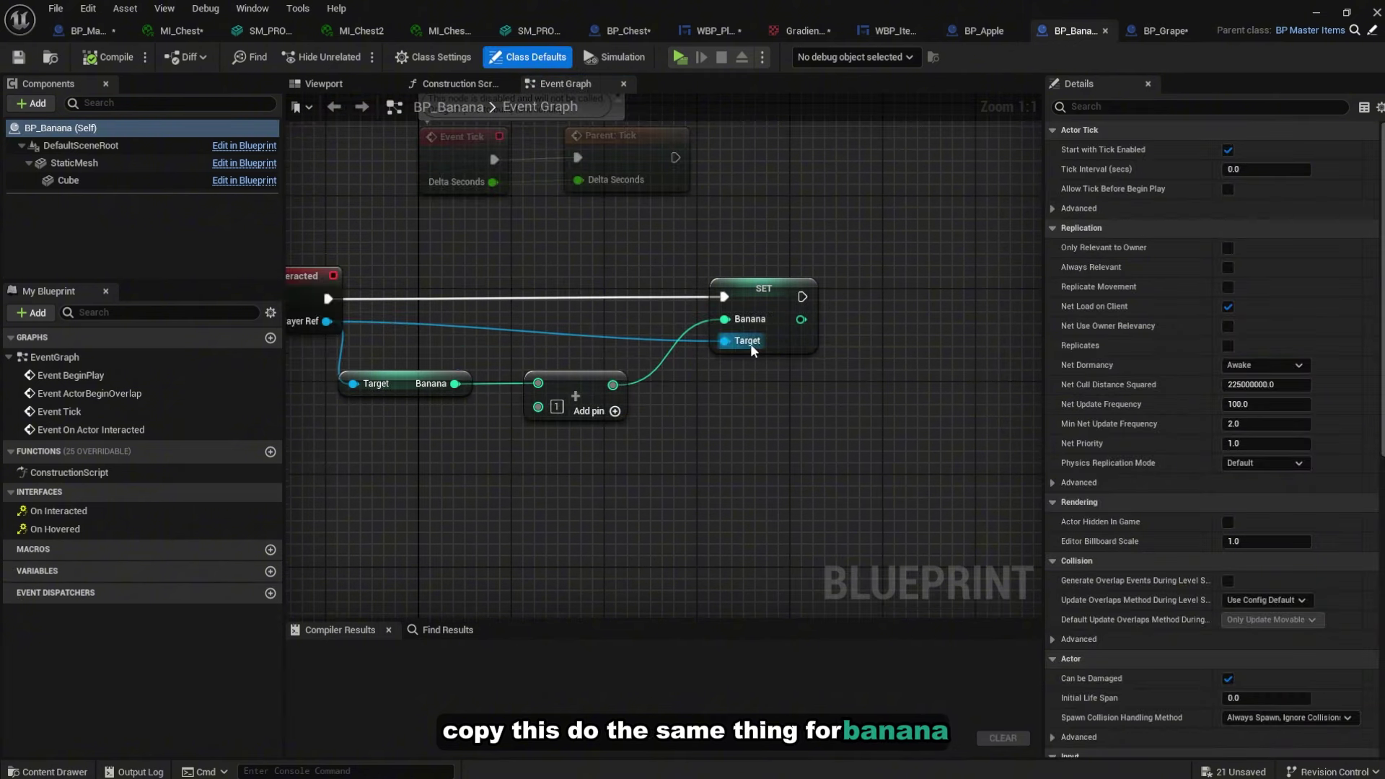
key(ctrl+v)
drag(936, 267, 891, 269)
drag(863, 287, 700, 288)
click(727, 335)
right_drag(727, 335, 872, 345)
drag(368, 322, 788, 410)
Promote the add node's integer input to an Amount variable, Instance Editable and Expose on Spawn
drag(579, 408, 514, 436)
click(586, 514)
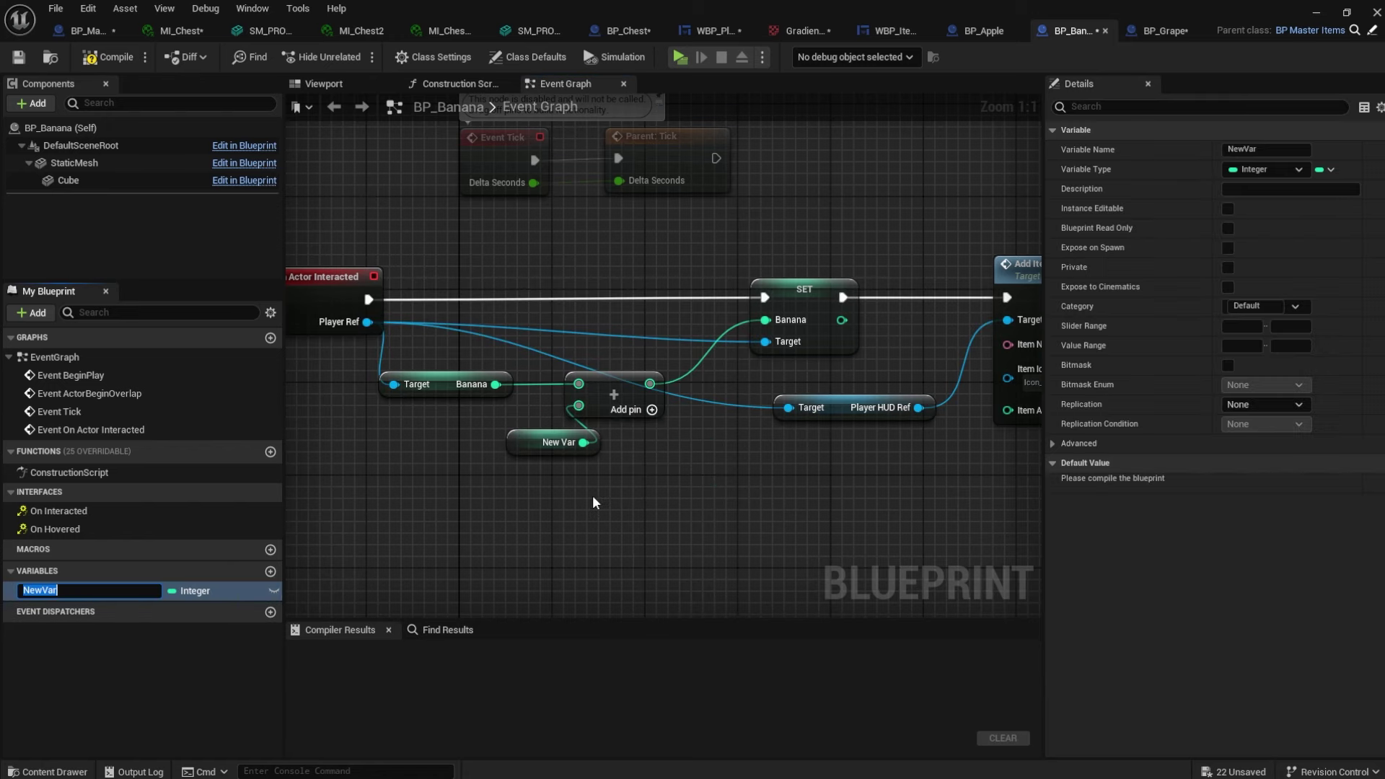
key(BackSpace)
text(Amouin)
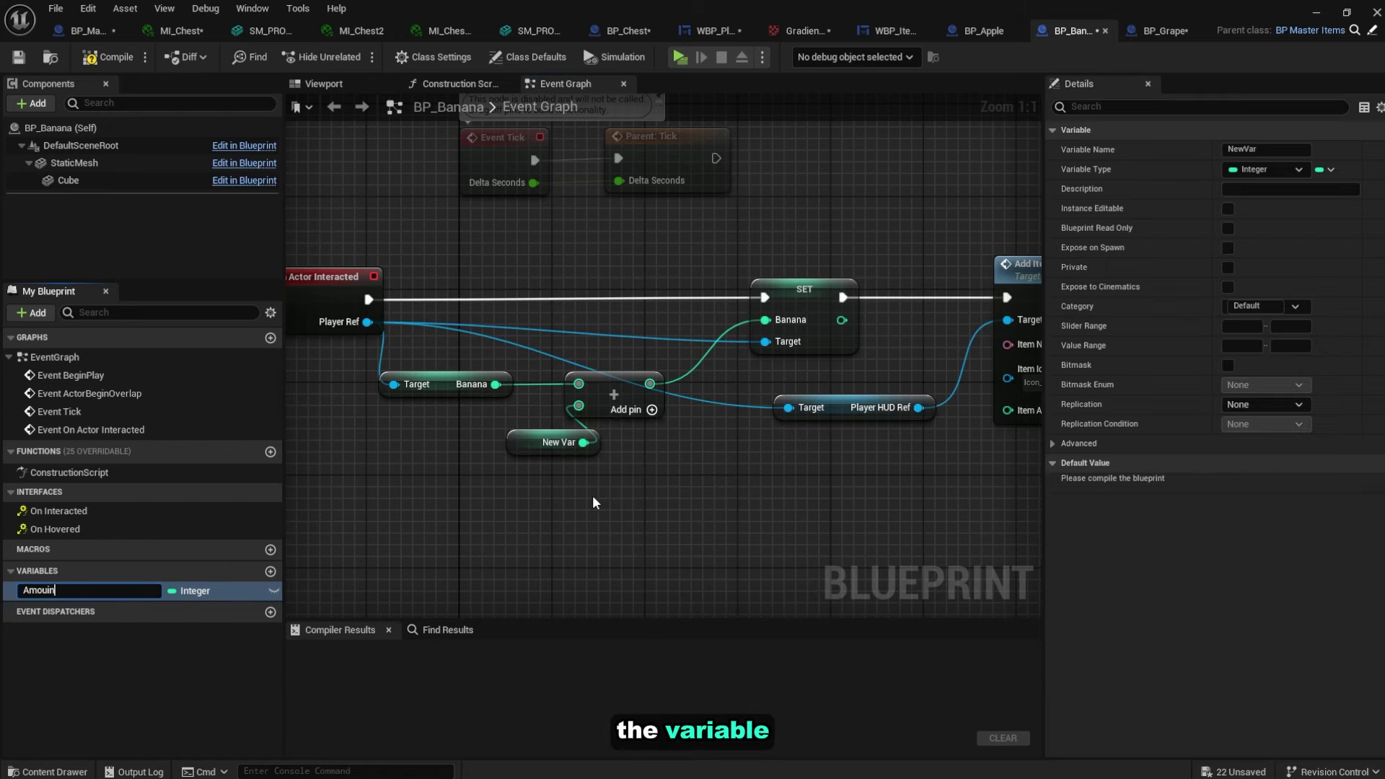
key(BackSpace)
key(BackSpace)
text(nt)
key(Return)
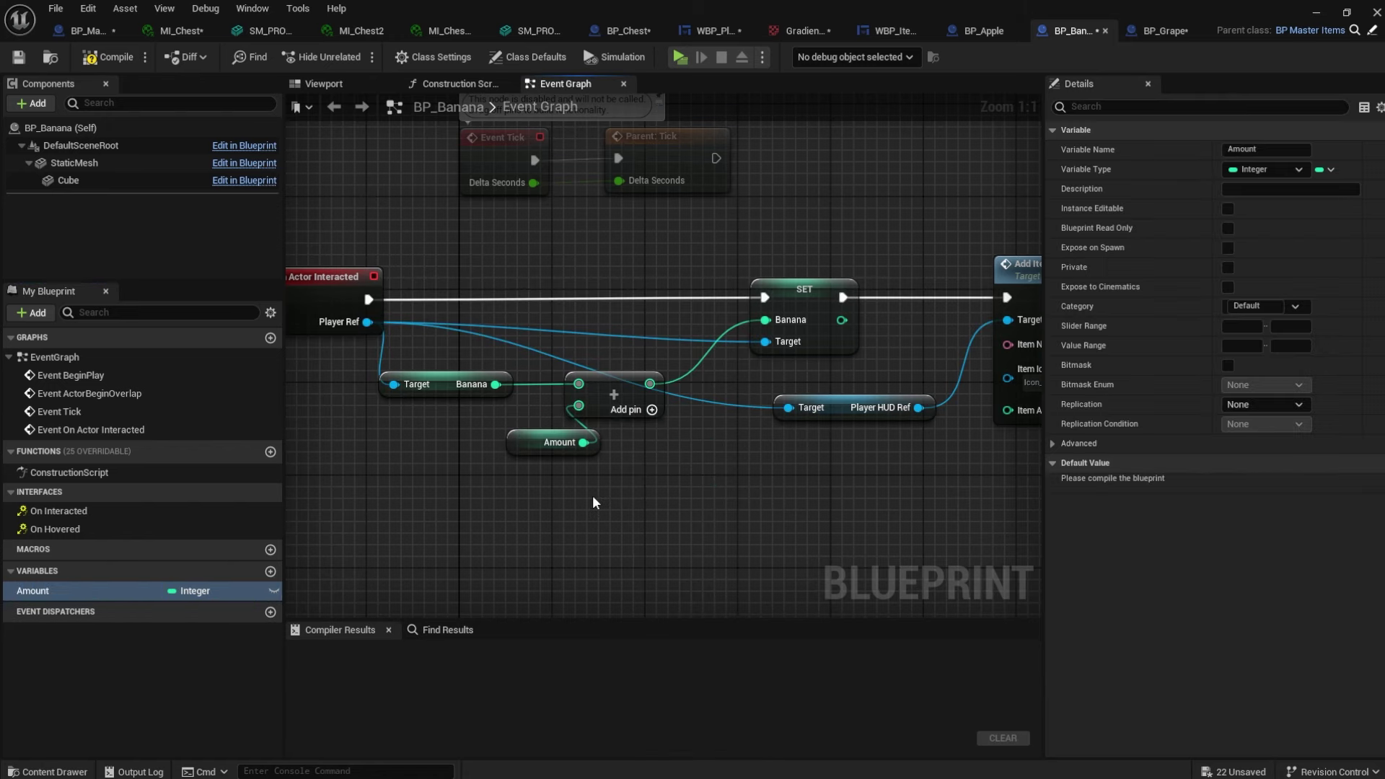
click(1229, 208)
click(1228, 247)
right_drag(531, 454, 351, 478)
ctrl+drag(73, 593, 828, 433)
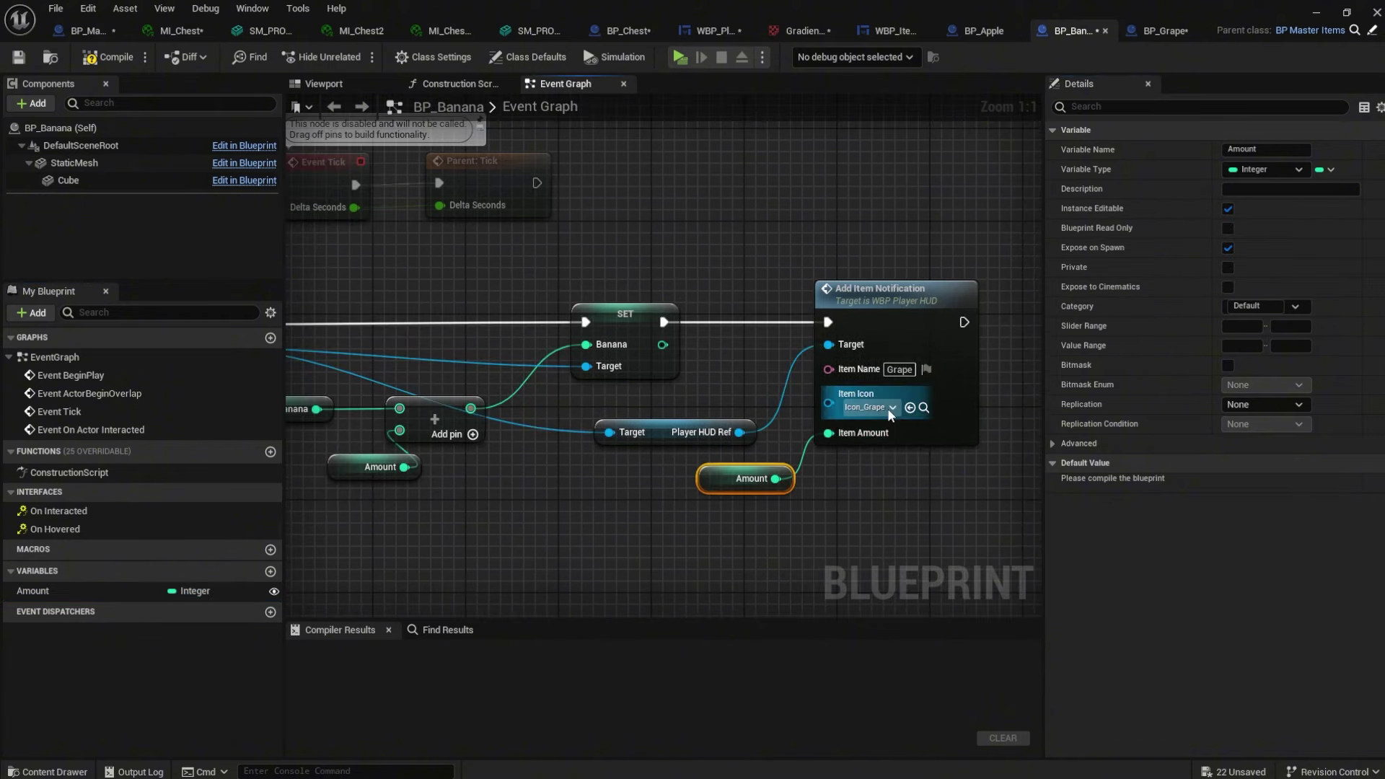
Set the icon to Icon_Banana and Item Name to Banana, compile, then select the notification nodes
click(888, 408)
click(960, 579)
click(913, 371)
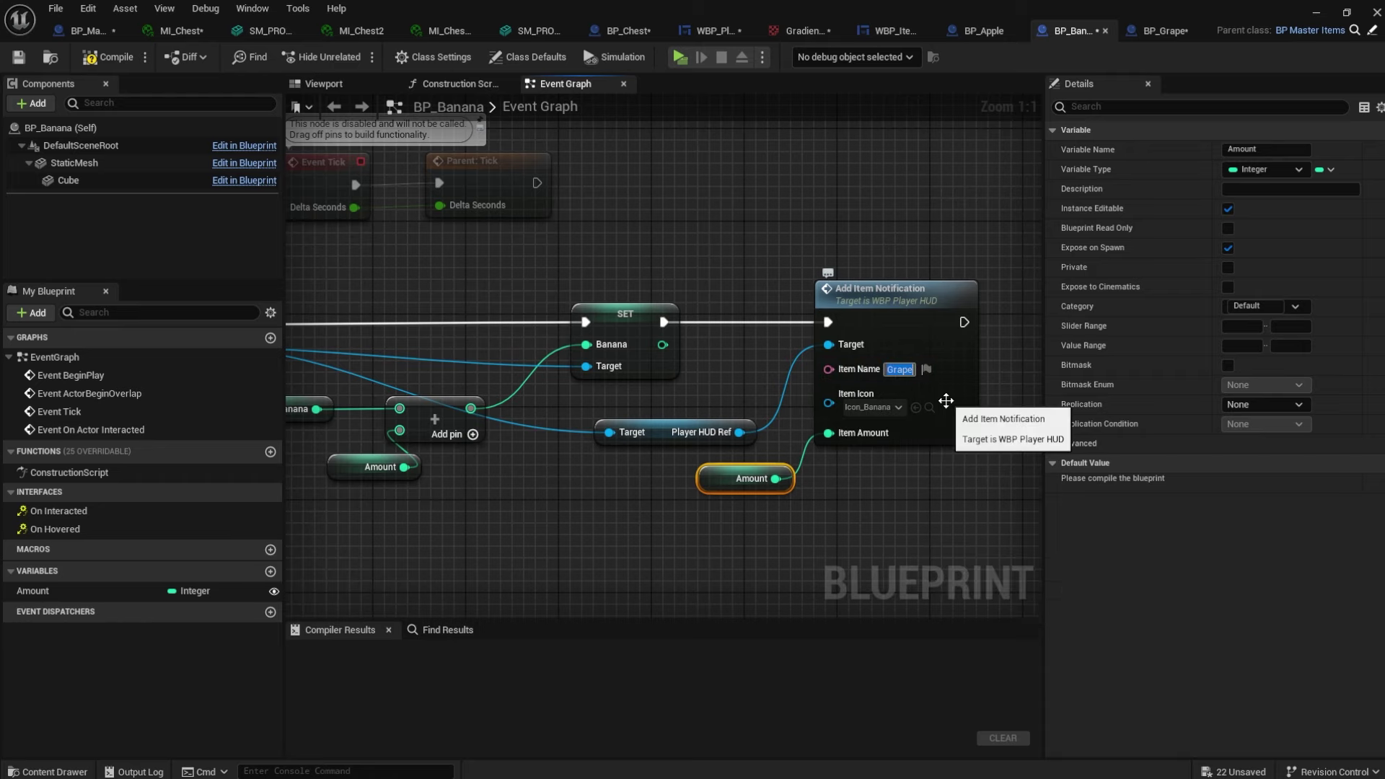
text(Banana)
key(Return)
click(116, 58)
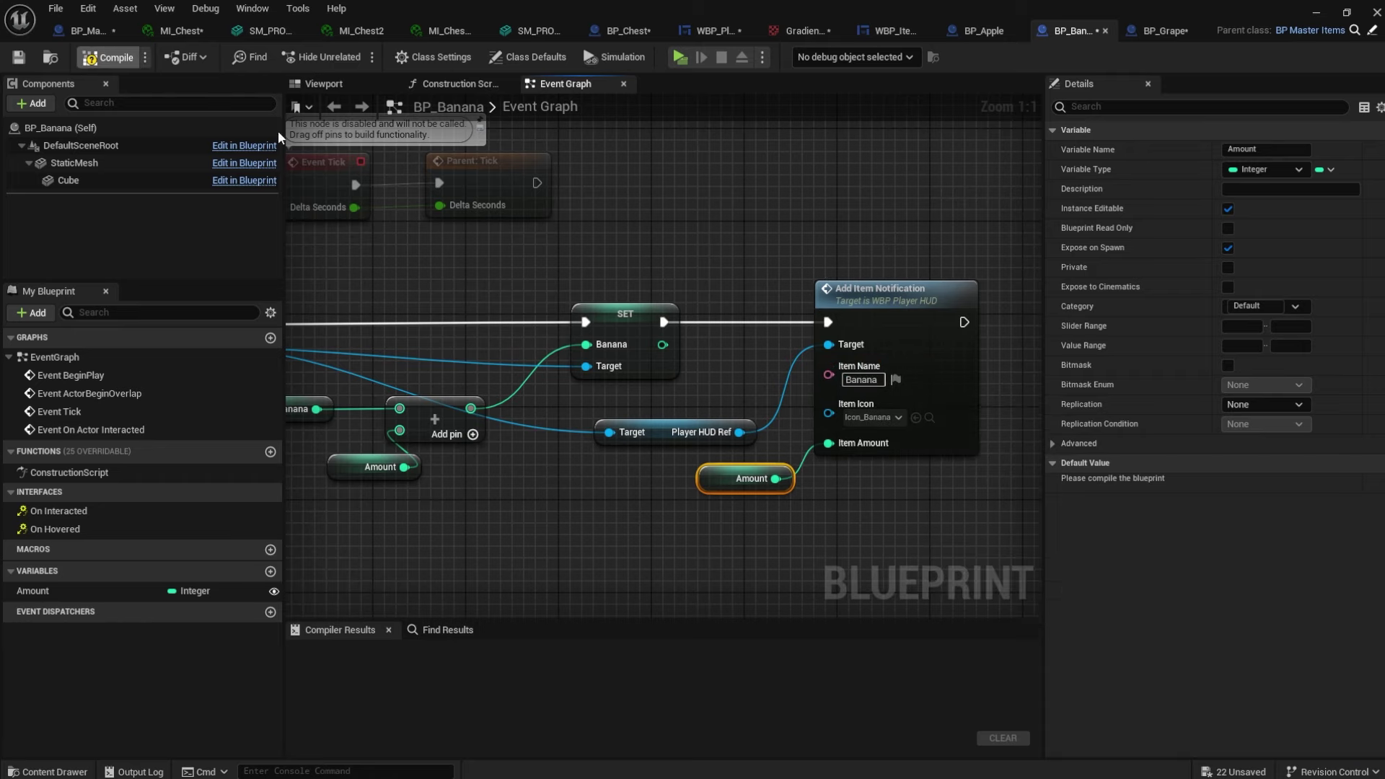
drag(710, 330, 862, 498)
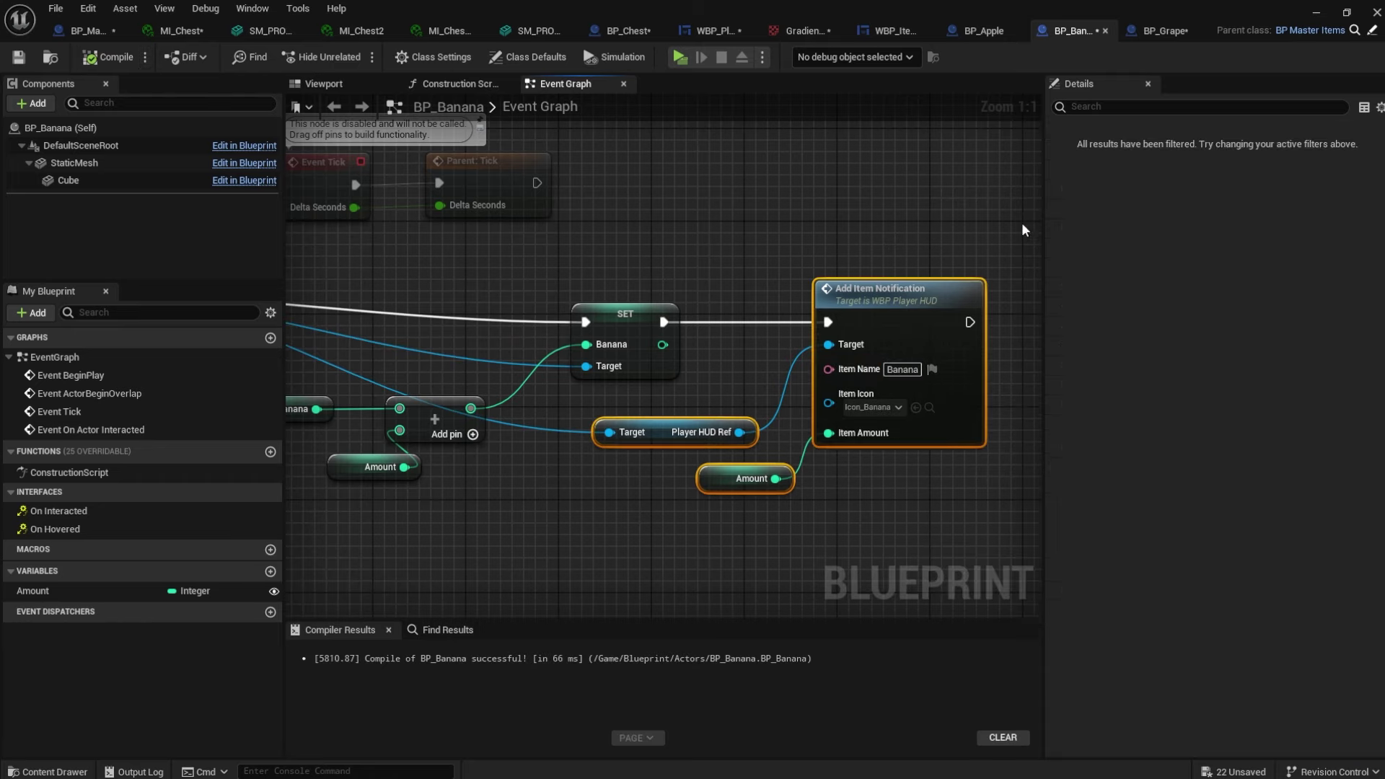
Paste the notification nodes into BP_Apple, run them after SET and wire Player Ref to Player HUD Ref
click(996, 32)
key(ctrl+v)
drag(980, 329, 718, 294)
drag(941, 289, 930, 278)
right_drag(747, 353, 953, 364)
drag(462, 331, 911, 418)
Promote the add node's second input to an Amount variable that is Instance Editable and Exposed on Spawn
right_drag(935, 359, 815, 315)
click(813, 315)
drag(569, 371, 517, 399)
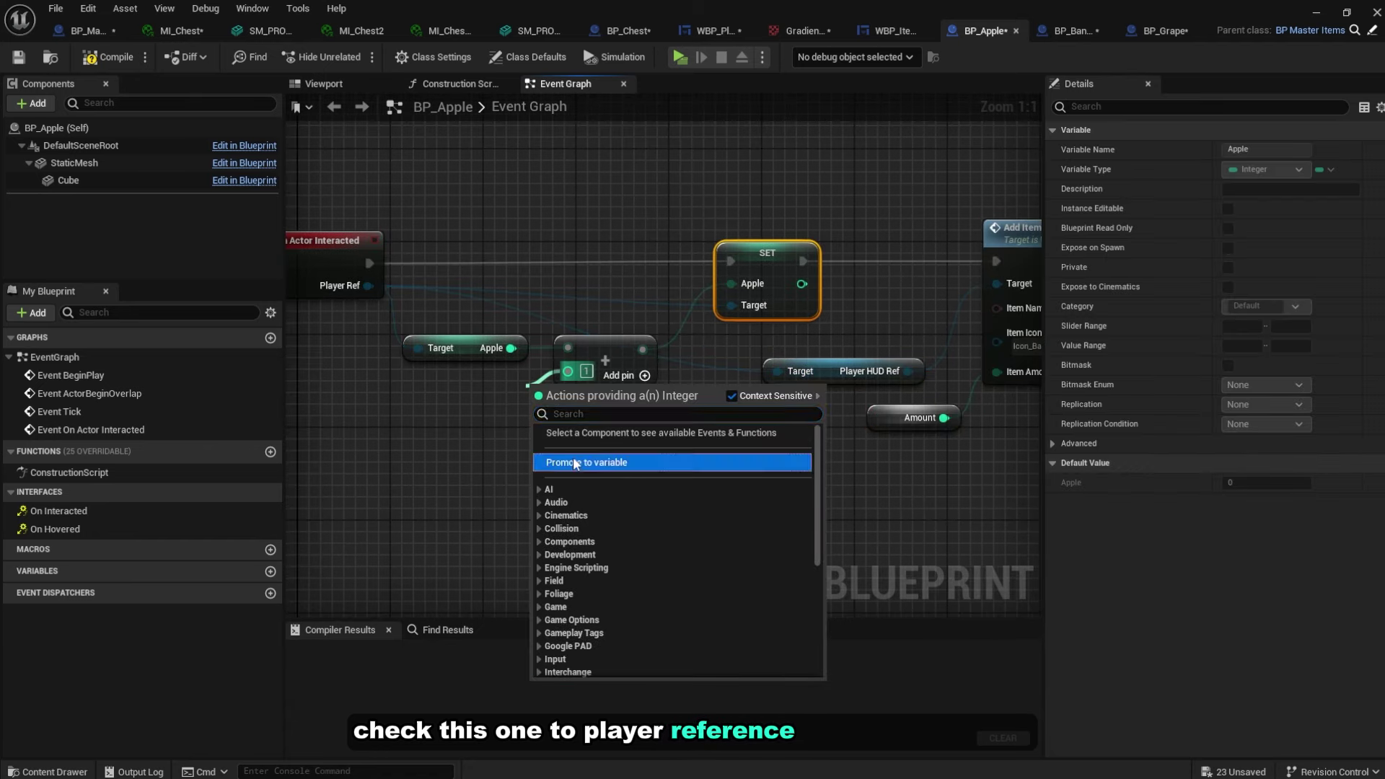
click(582, 460)
text(Amount)
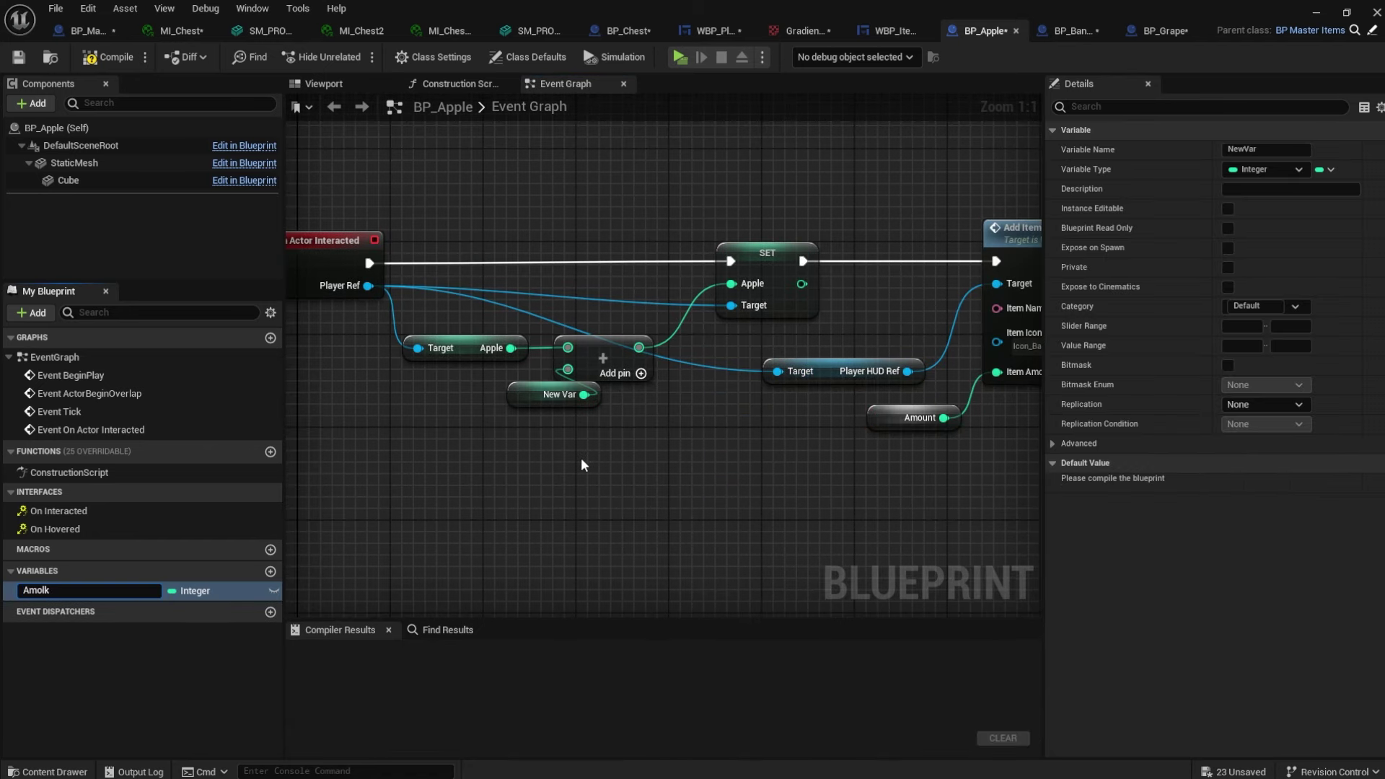
key(Return)
click(1227, 208)
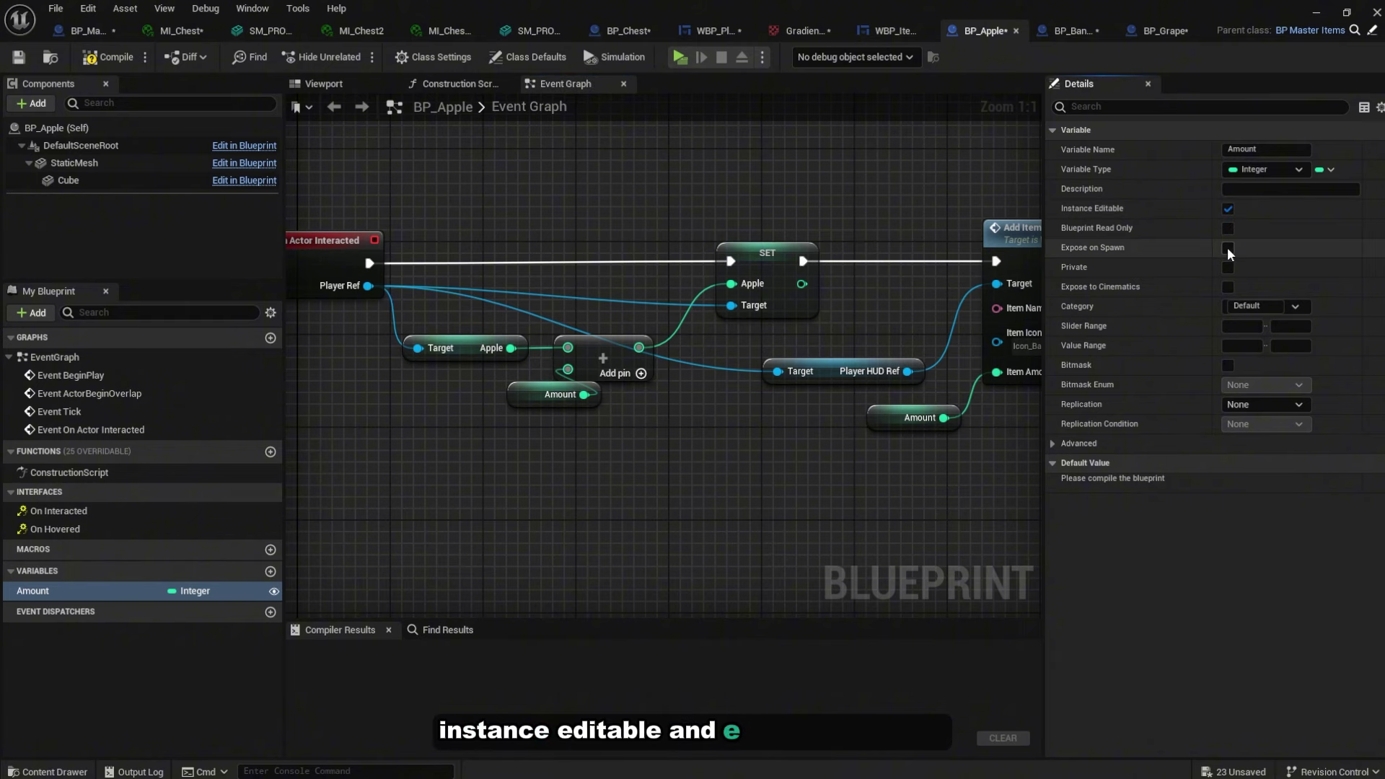
click(1228, 248)
Set the notification's Item Name to Apple
drag(534, 397, 489, 396)
right_drag(1019, 387, 728, 395)
click(728, 395)
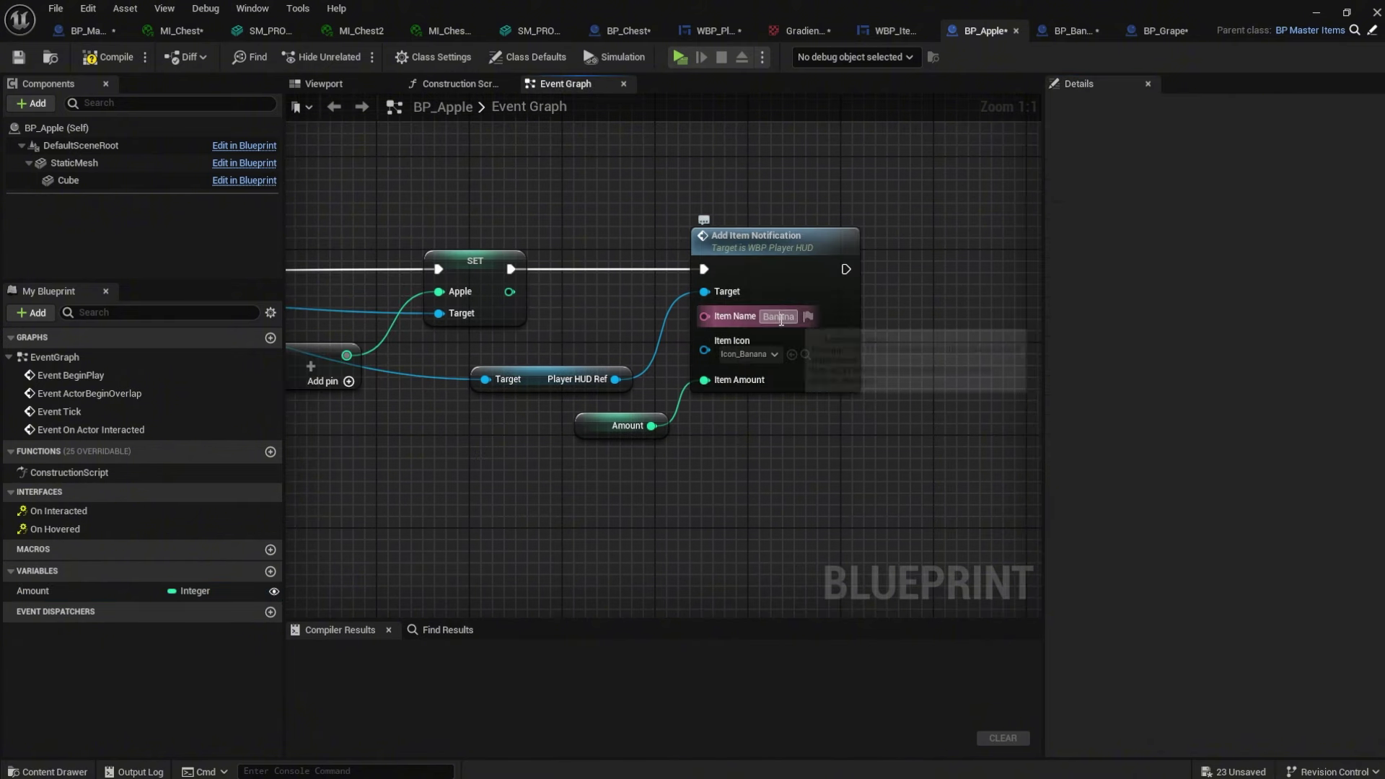
click(778, 316)
text(Apple)
key(Return)
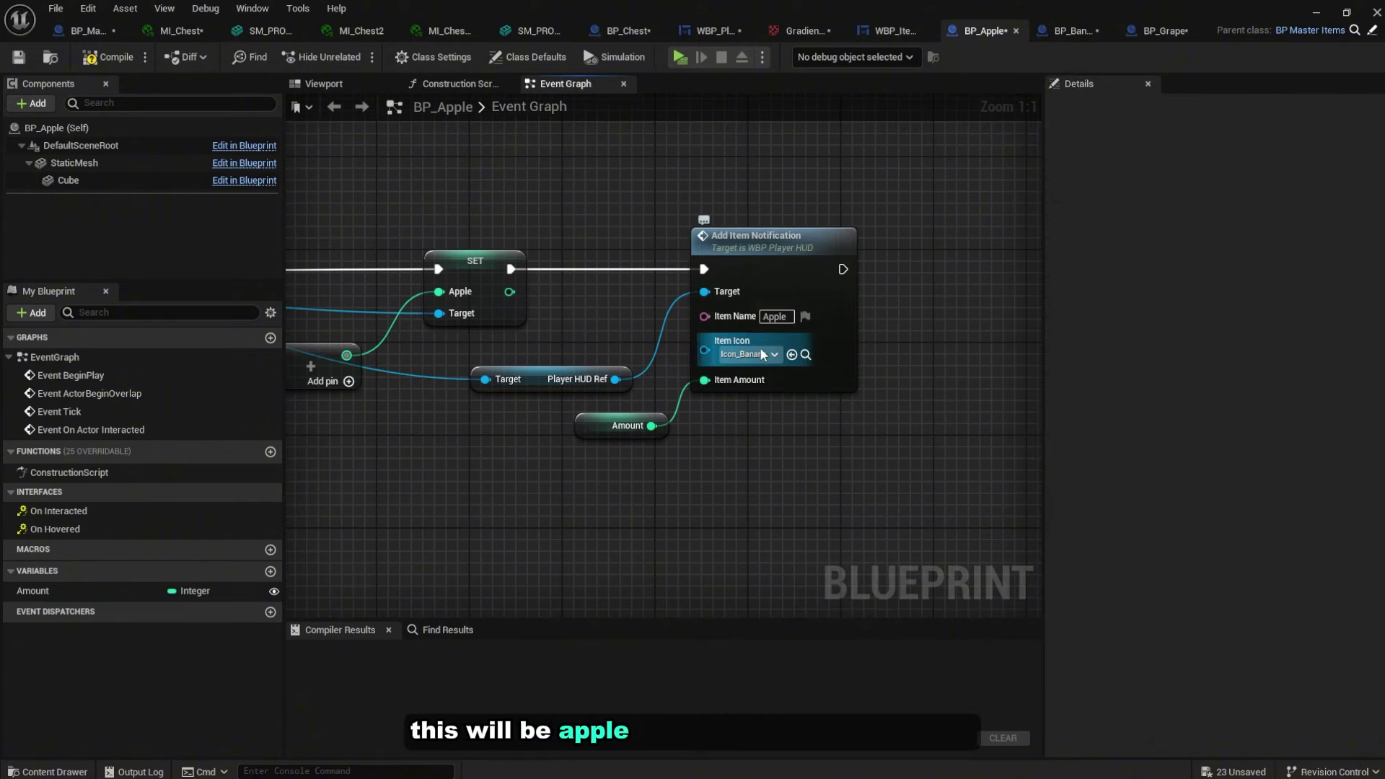